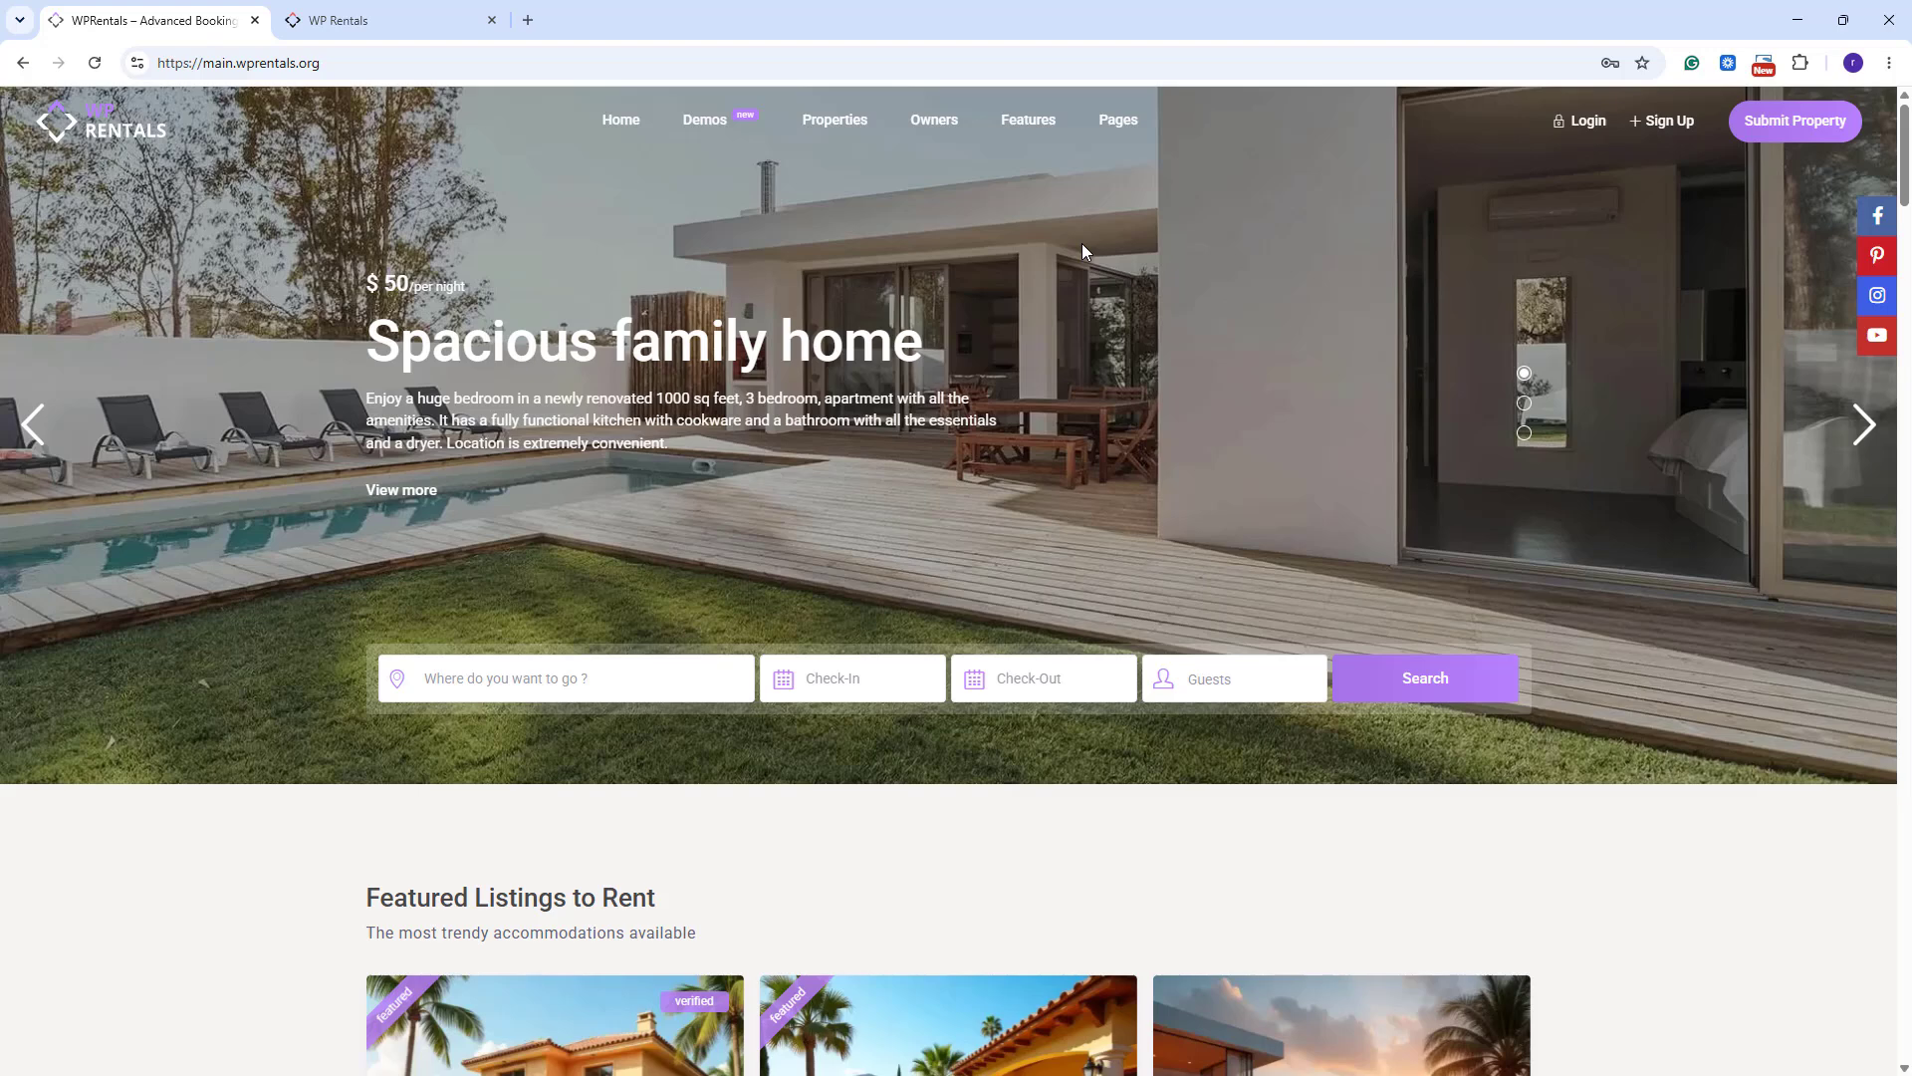
Switch to the rentals demo site and open the Add New Listing form for the logged-in account.
{"action": "key", "text": "ctrl+Tab"}
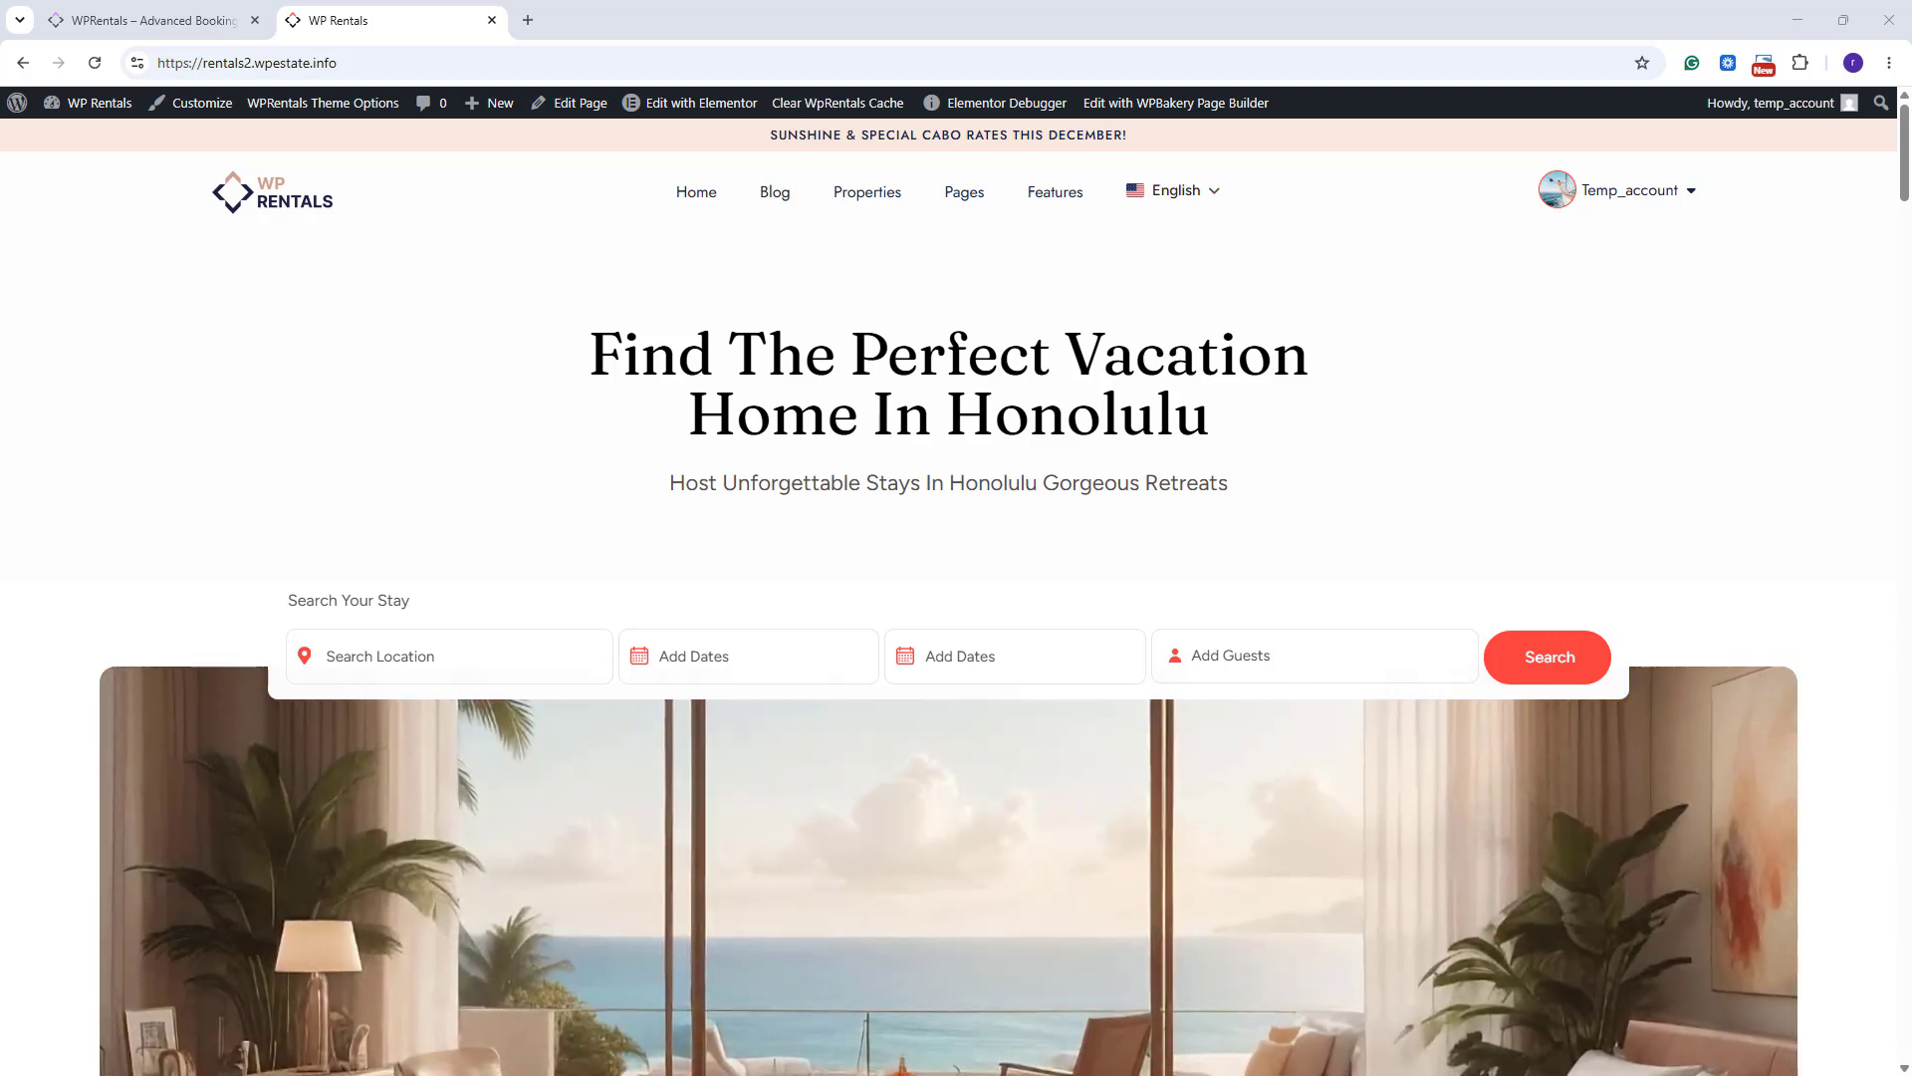
{"action": "left_click", "coordinate": [1592, 190]}
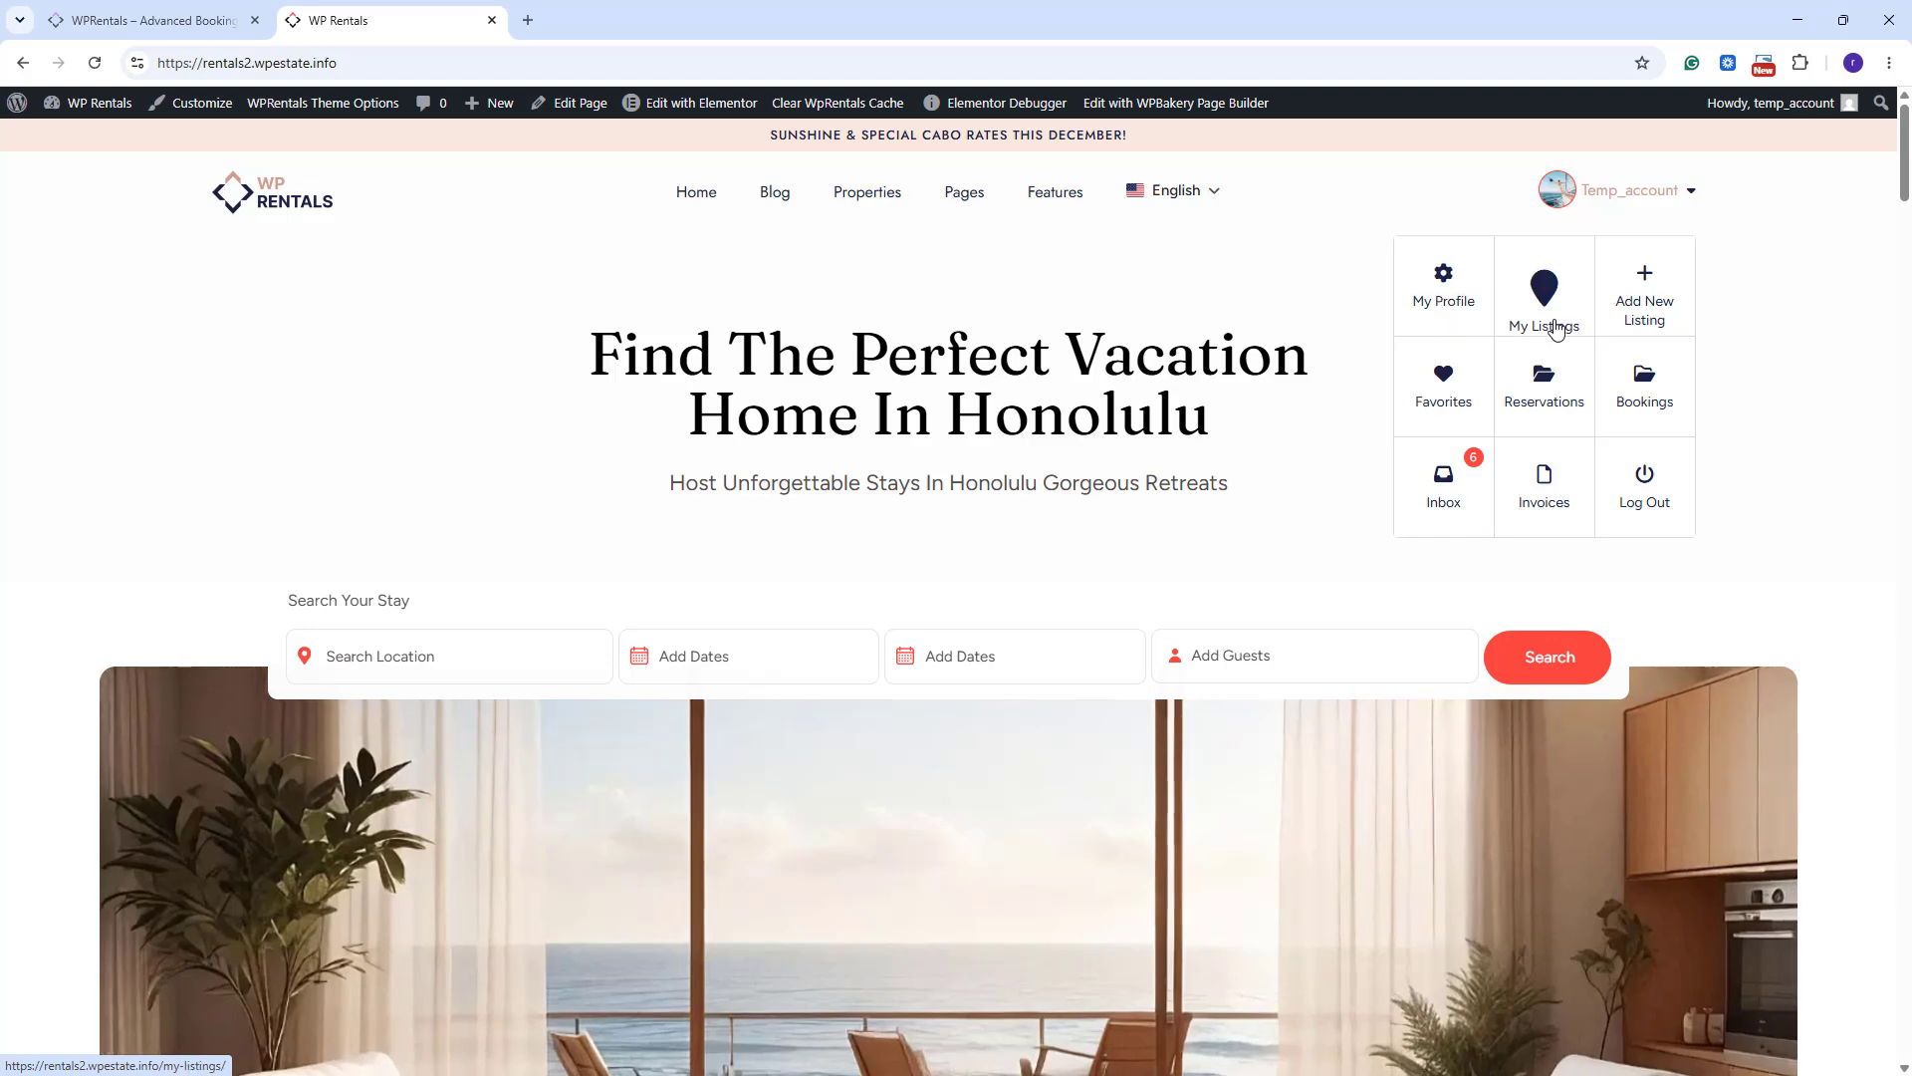
{"action": "left_click", "coordinate": [1650, 321]}
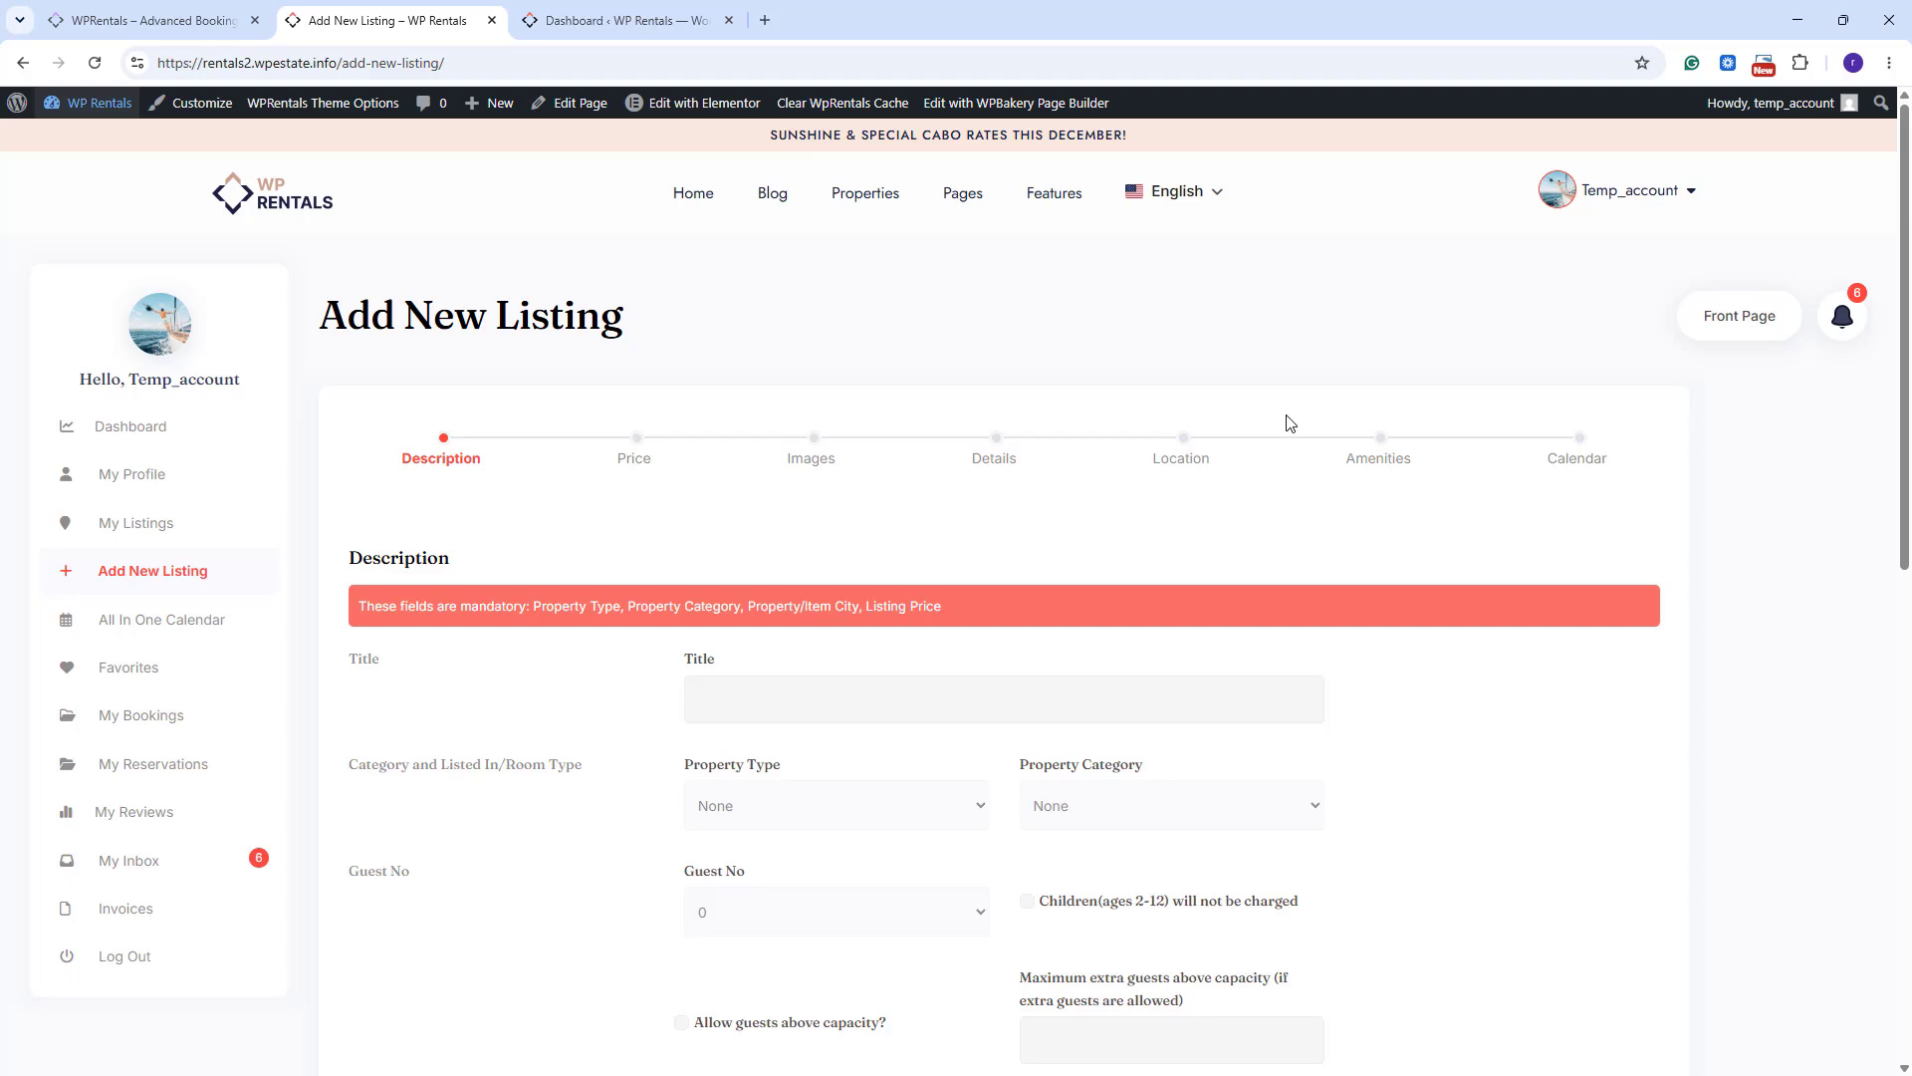
Check the page templates assigned to the Add New Listing and Edit Listing pages in the WordPress admin.
{"action": "left_click", "coordinate": [628, 21]}
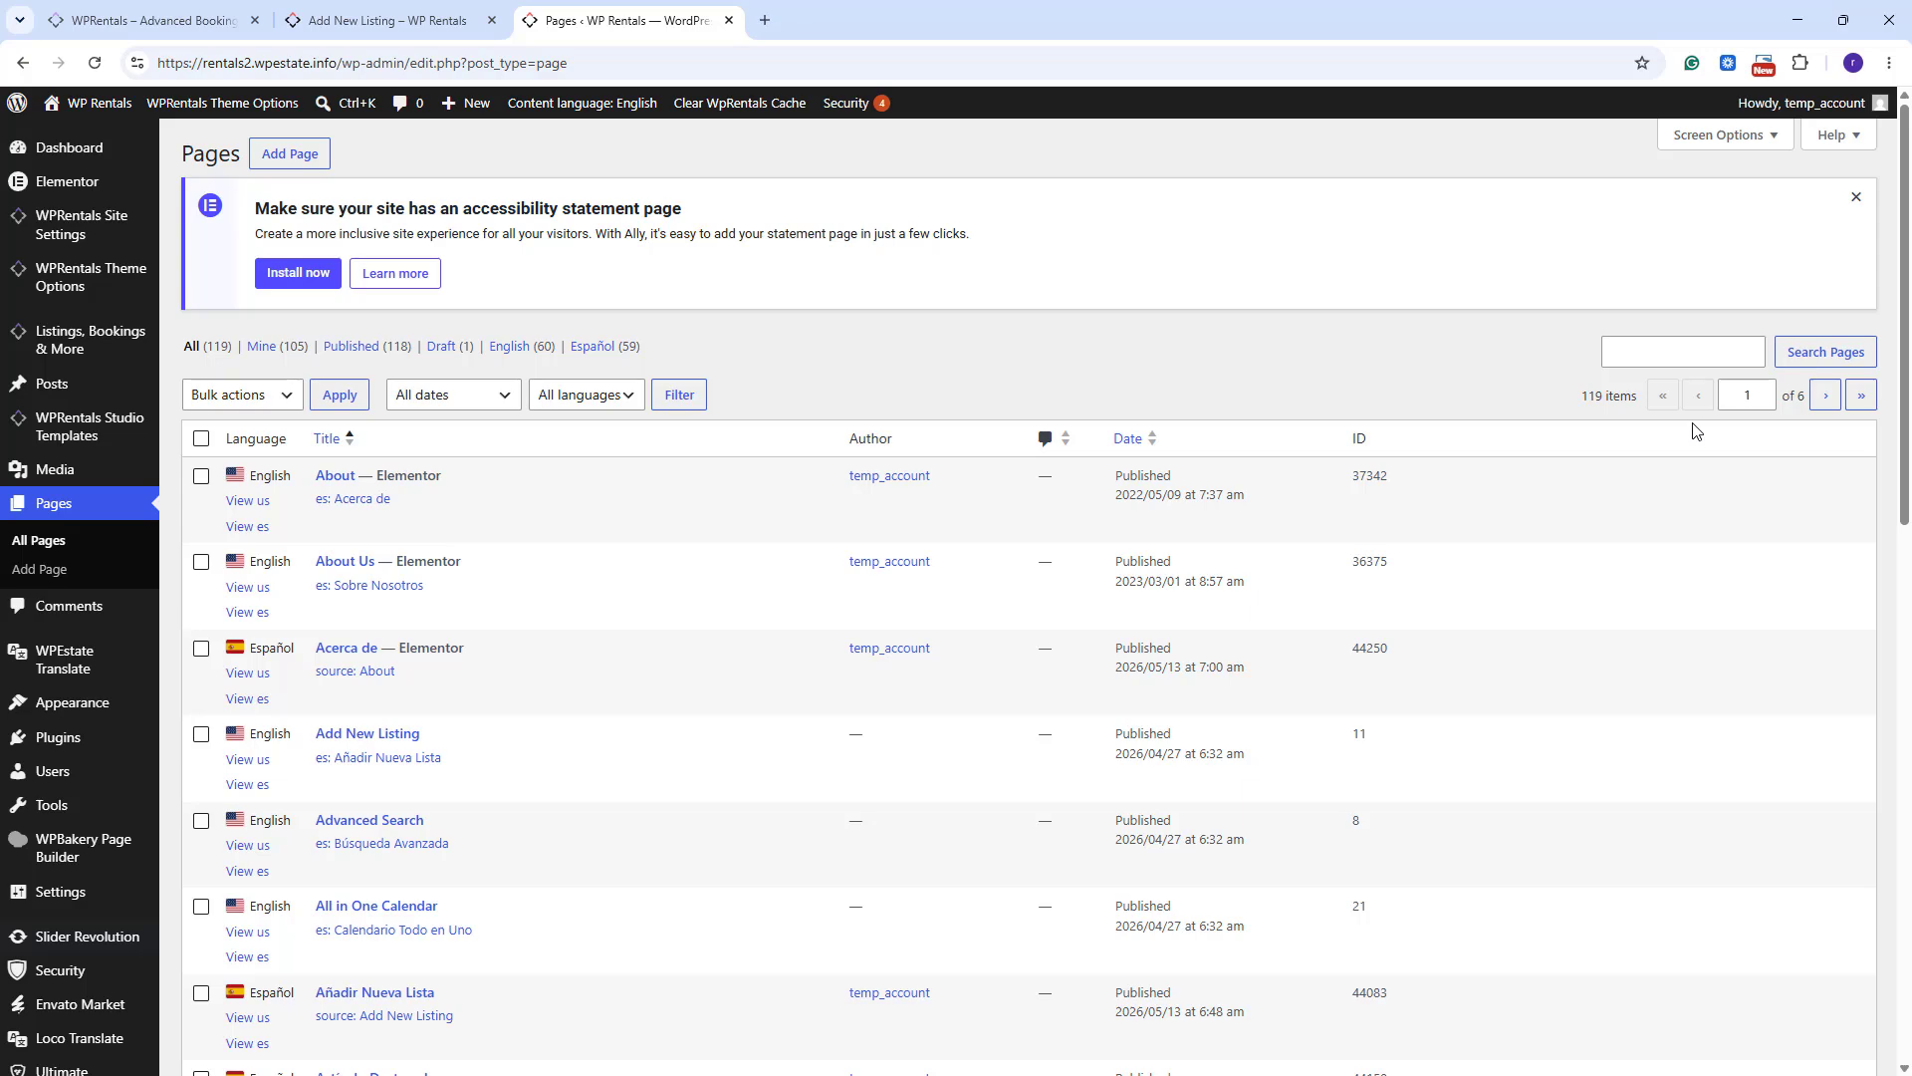
{"action": "left_click", "coordinate": [378, 733]}
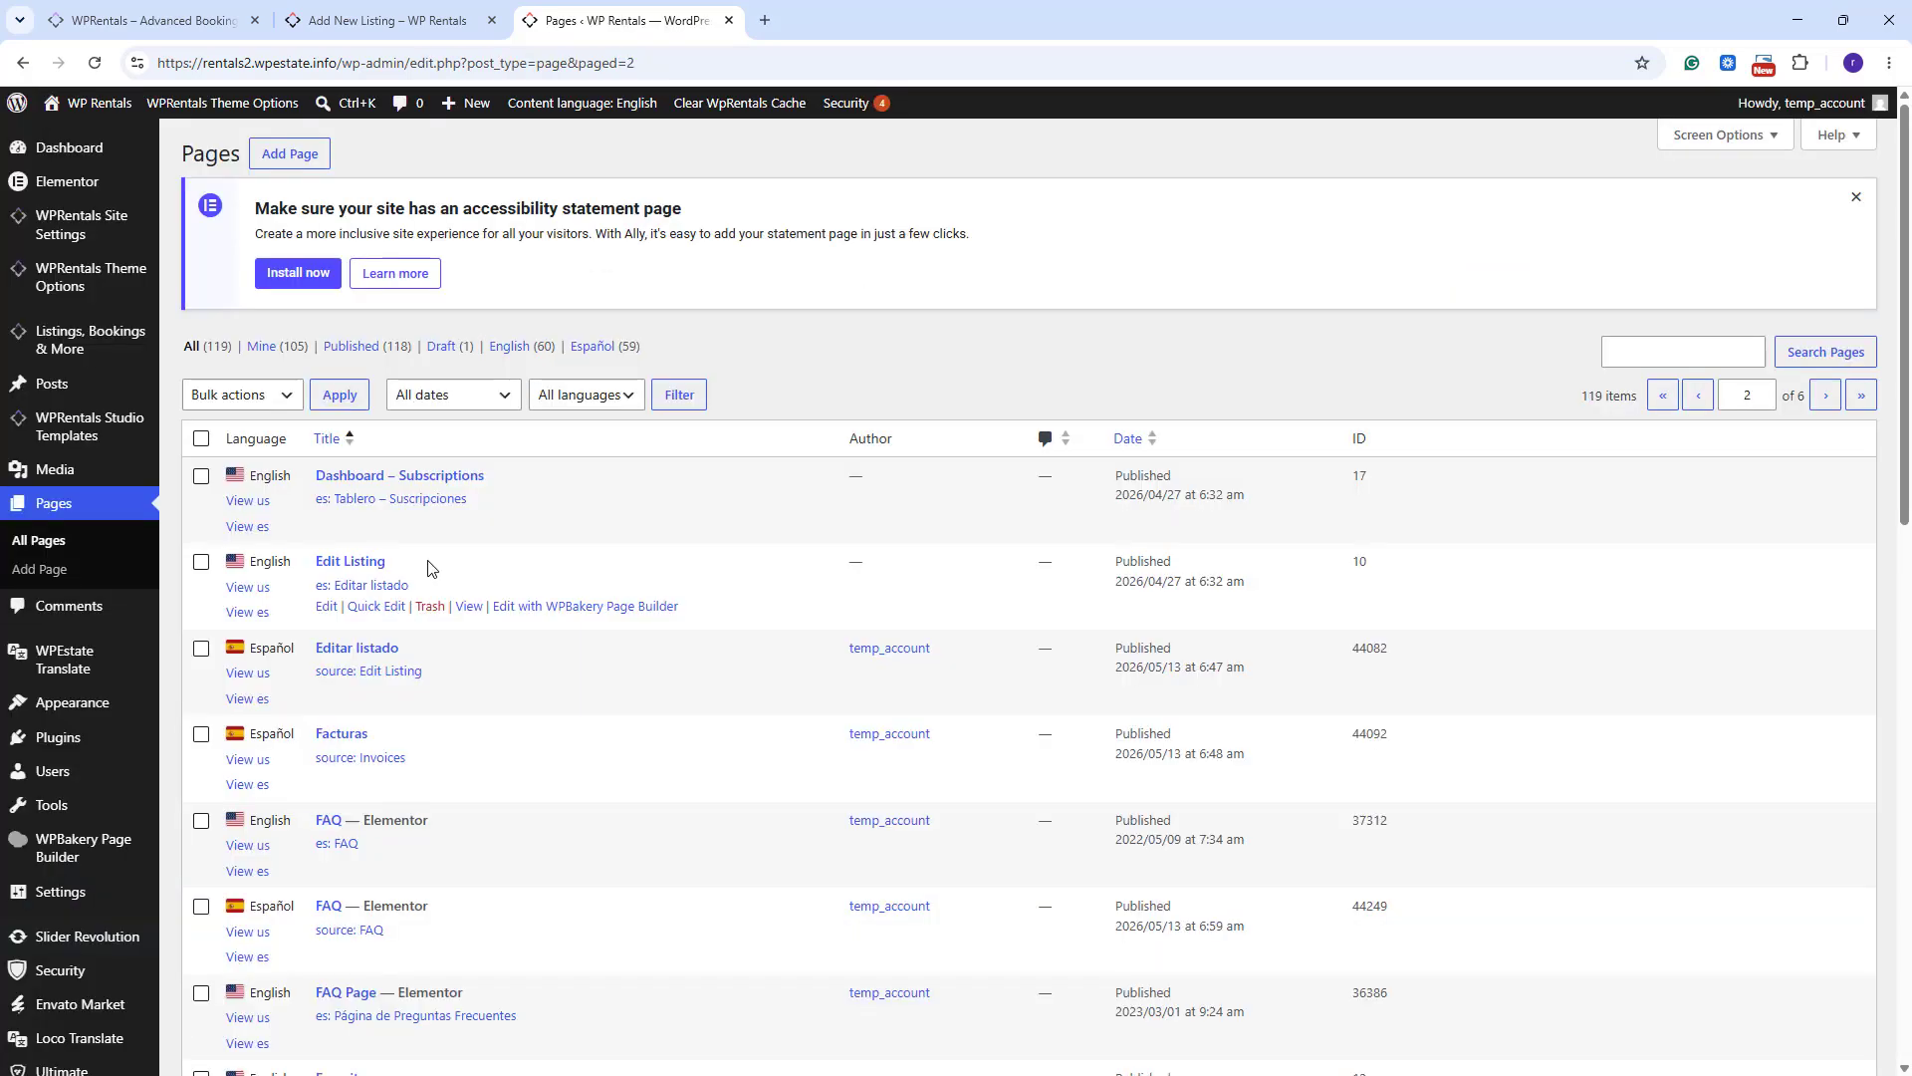
{"action": "left_click", "coordinate": [327, 606]}
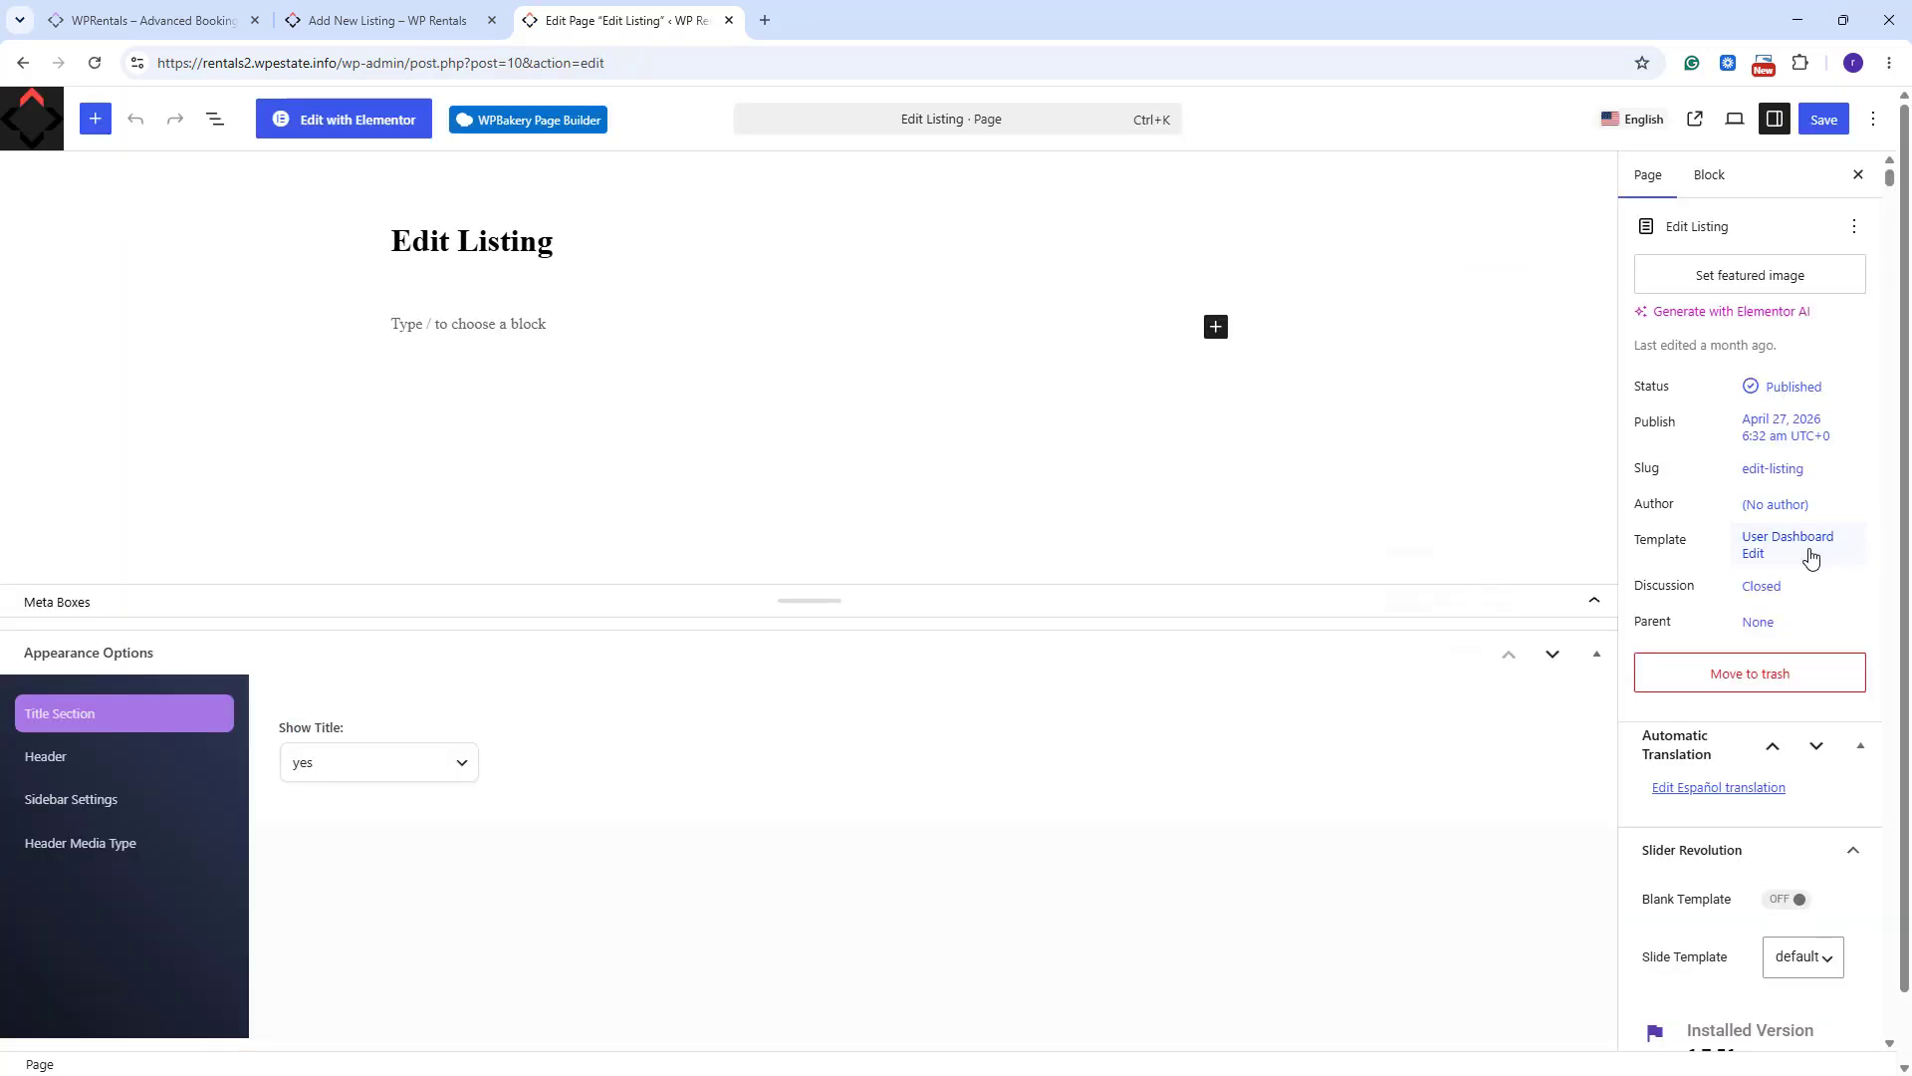
{"action": "left_click", "coordinate": [1811, 559]}
{"action": "left_click", "coordinate": [1494, 650]}
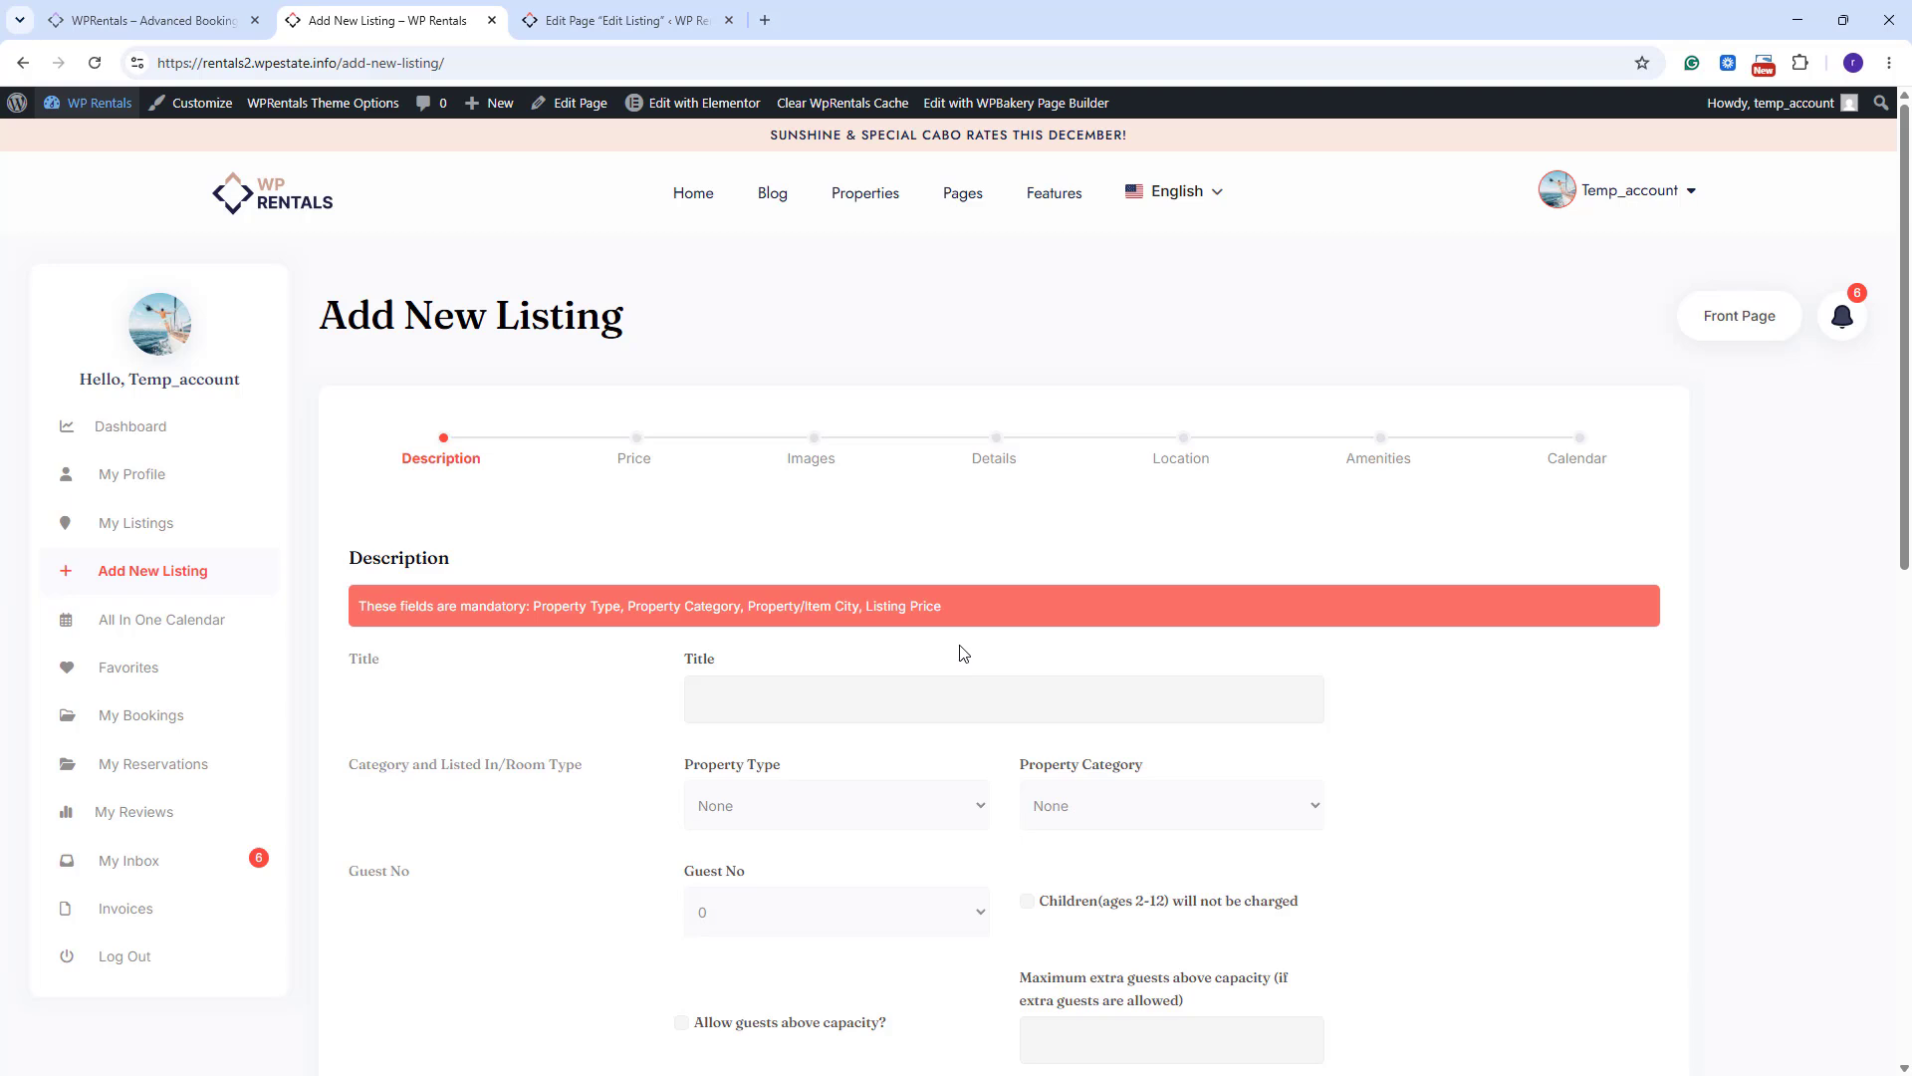
Review the available and mandatory fields in the theme's Listing Submission Form settings.
{"action": "scroll", "coordinate": [962, 652], "scroll_direction": "down", "scroll_amount": 4}
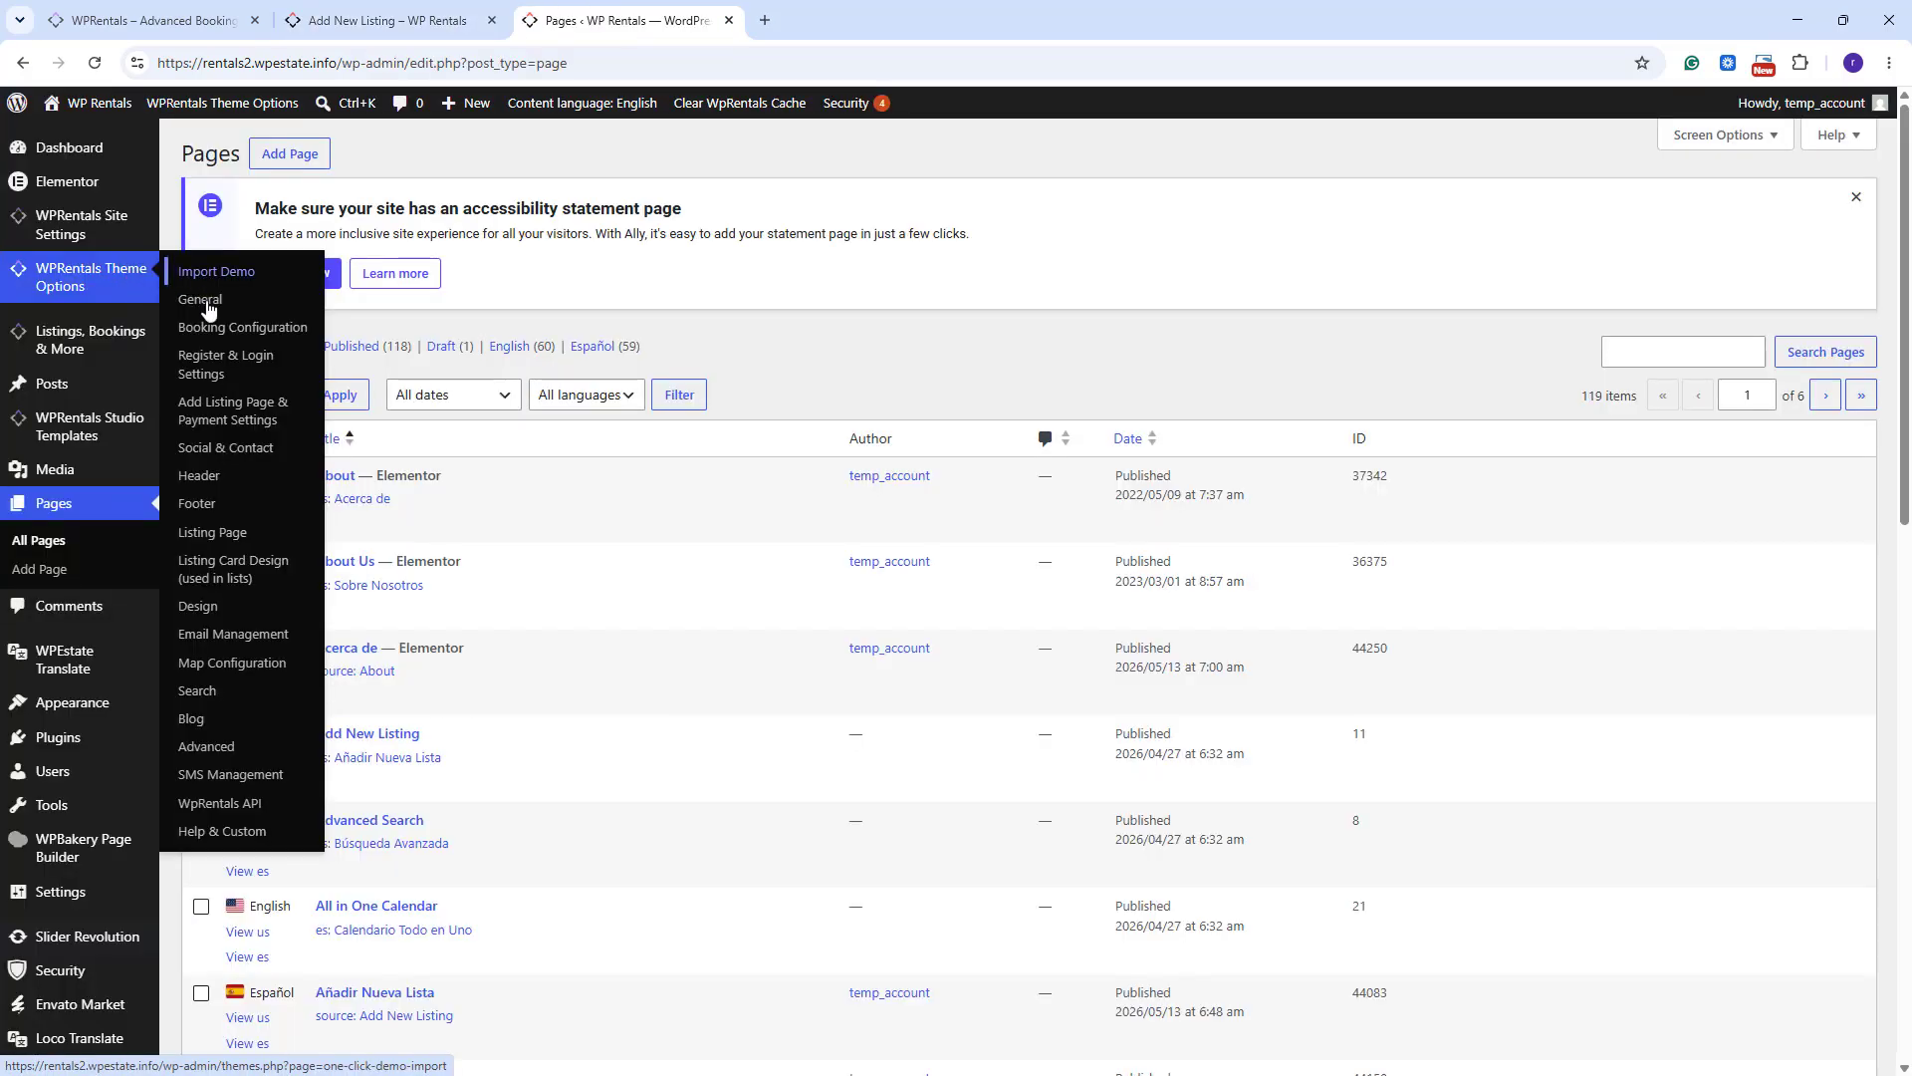
{"action": "left_click", "coordinate": [222, 423]}
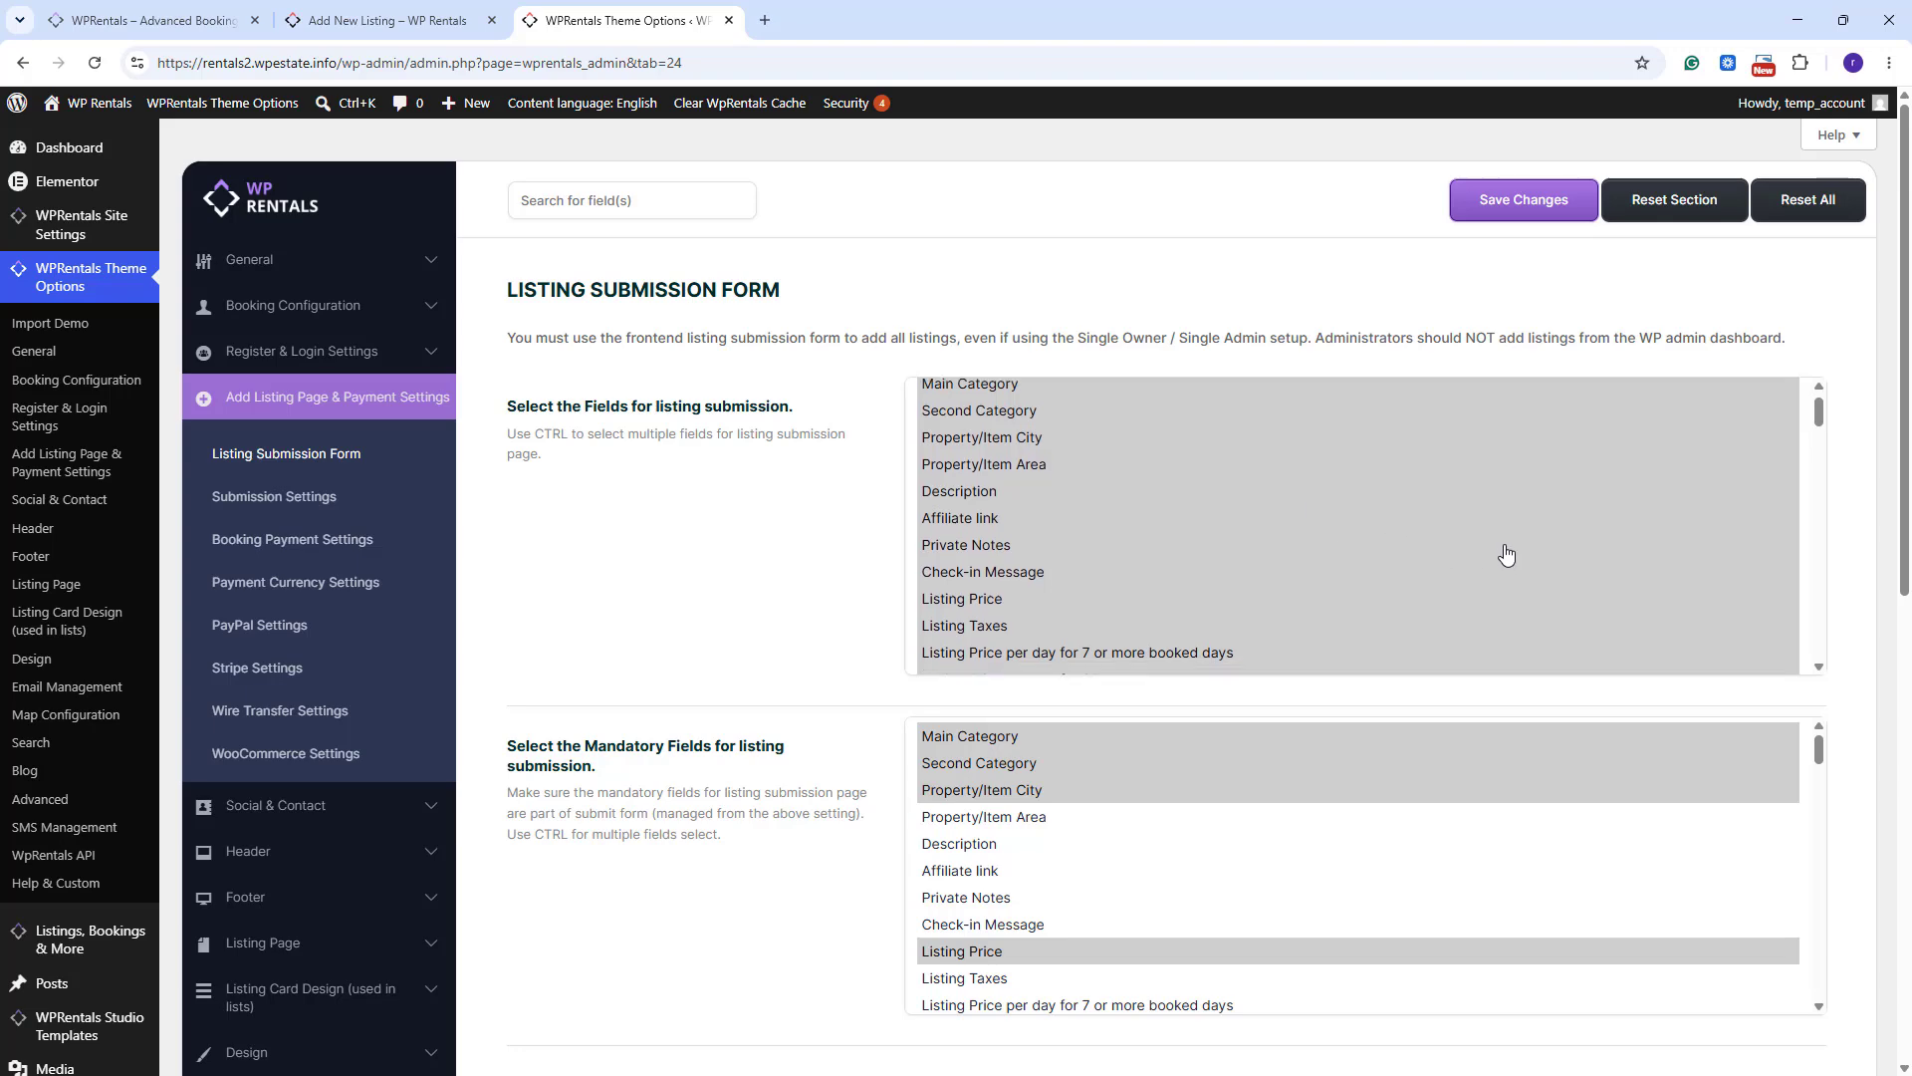
{"action": "scroll", "coordinate": [1504, 555], "scroll_direction": "down", "scroll_amount": 7}
{"action": "scroll", "coordinate": [1432, 546], "scroll_direction": "down", "scroll_amount": 10}
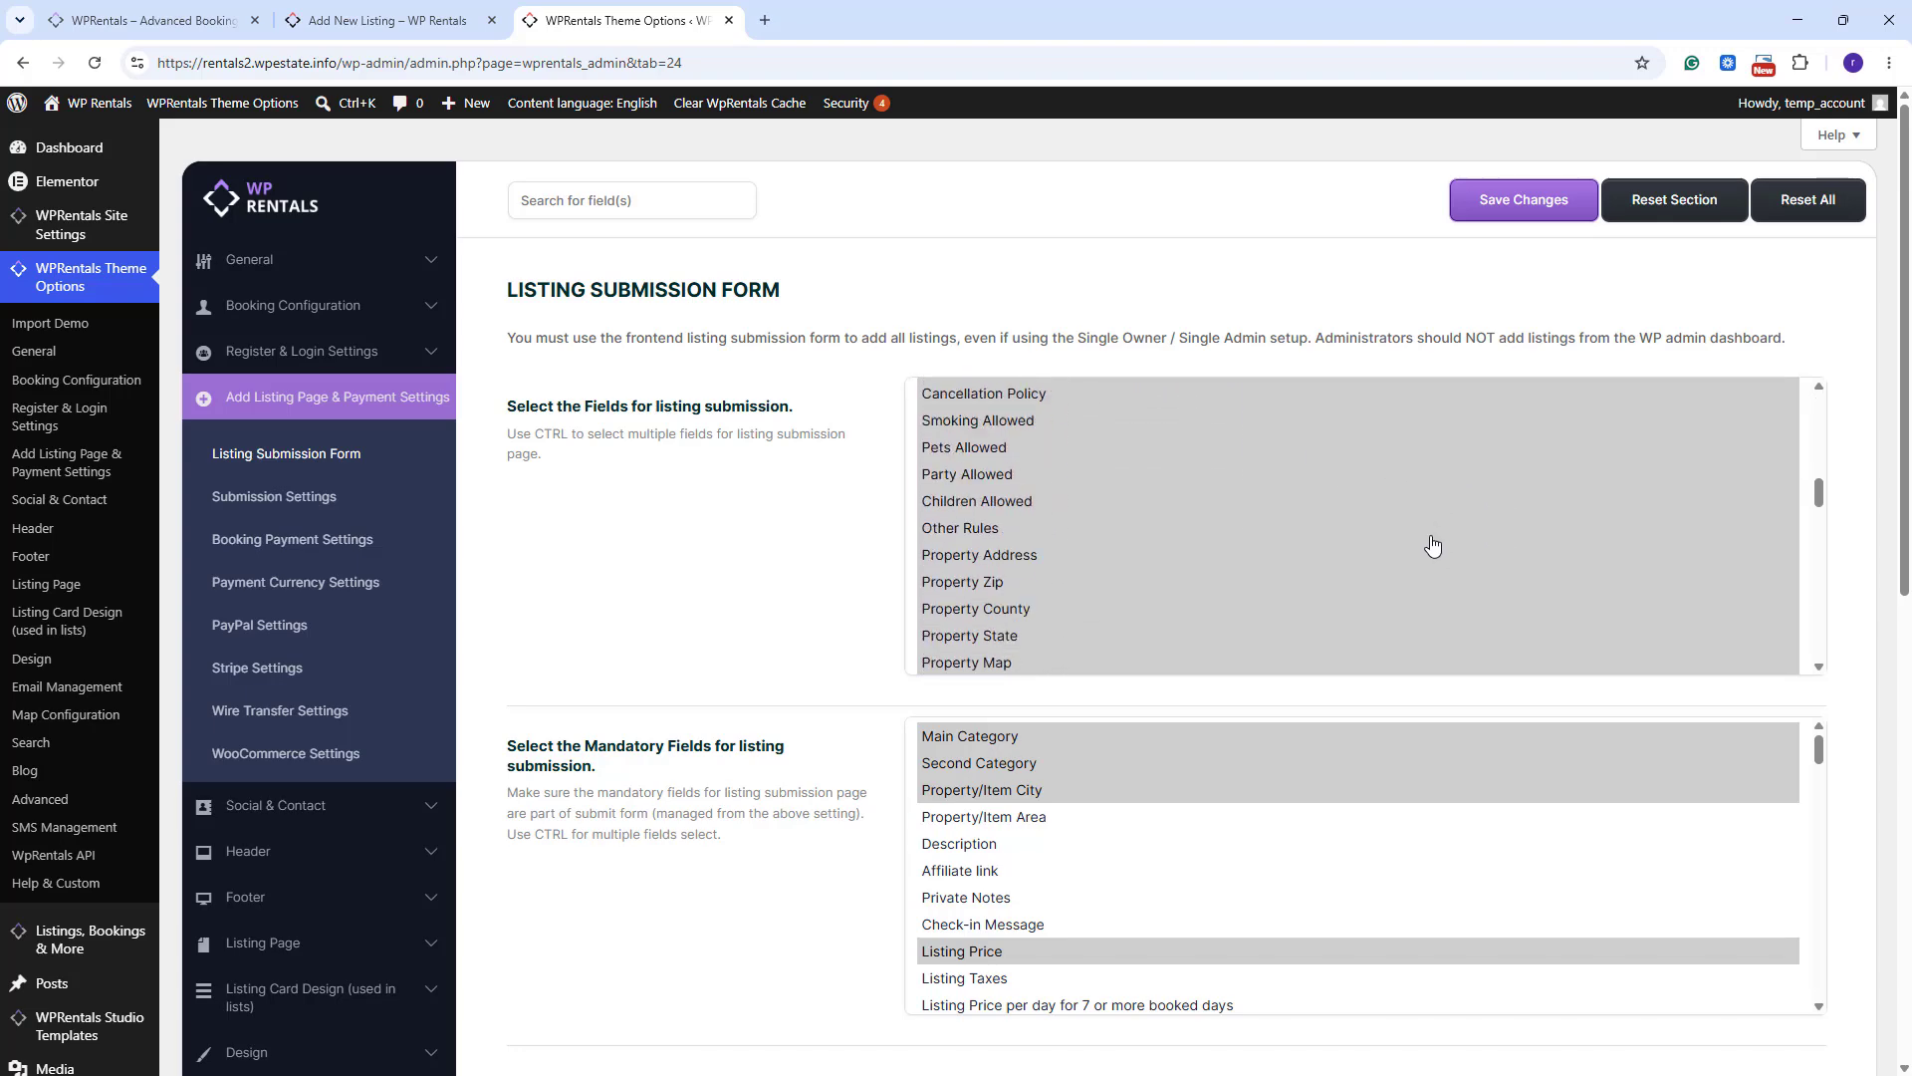
{"action": "scroll", "coordinate": [571, 554], "scroll_direction": "down", "scroll_amount": 2}
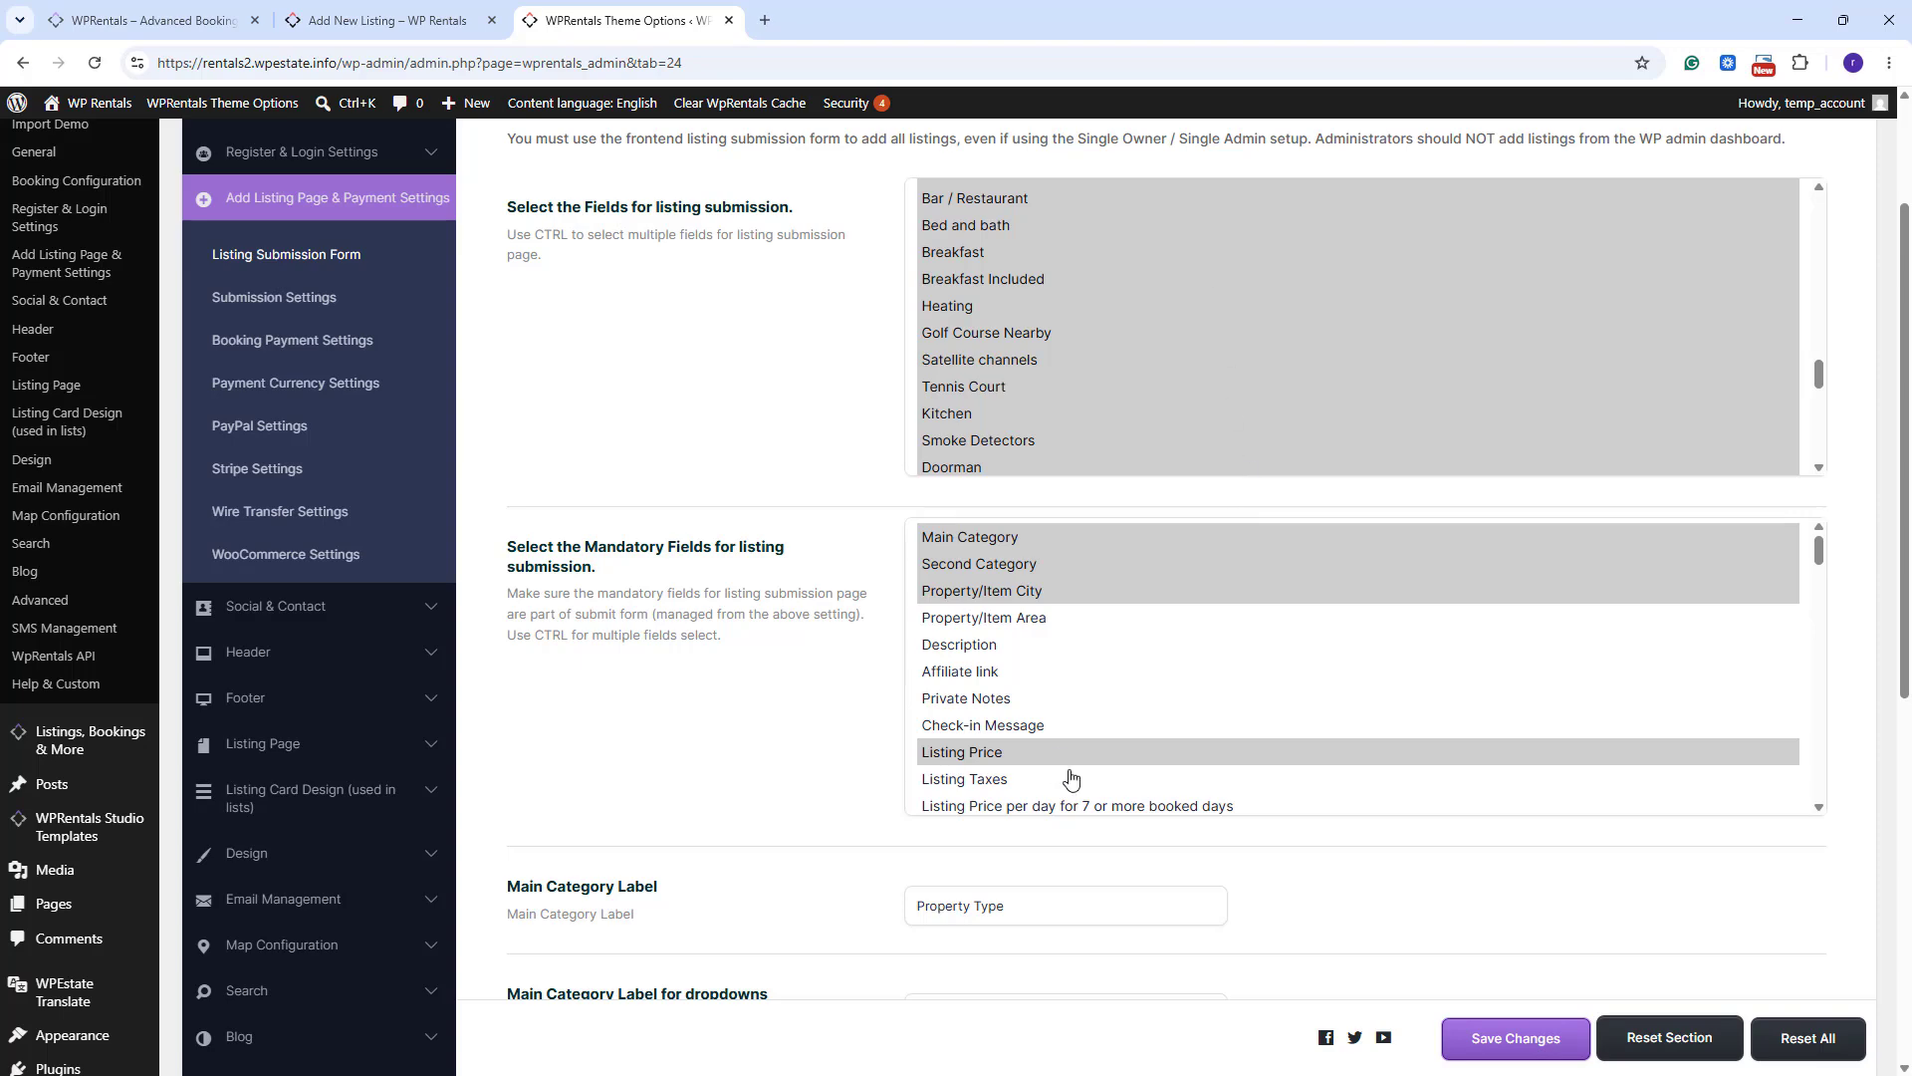
Back in the new listing form, set the property type to B & B and the property category to Entire home.
{"action": "key", "text": "ctrl+shift+Tab"}
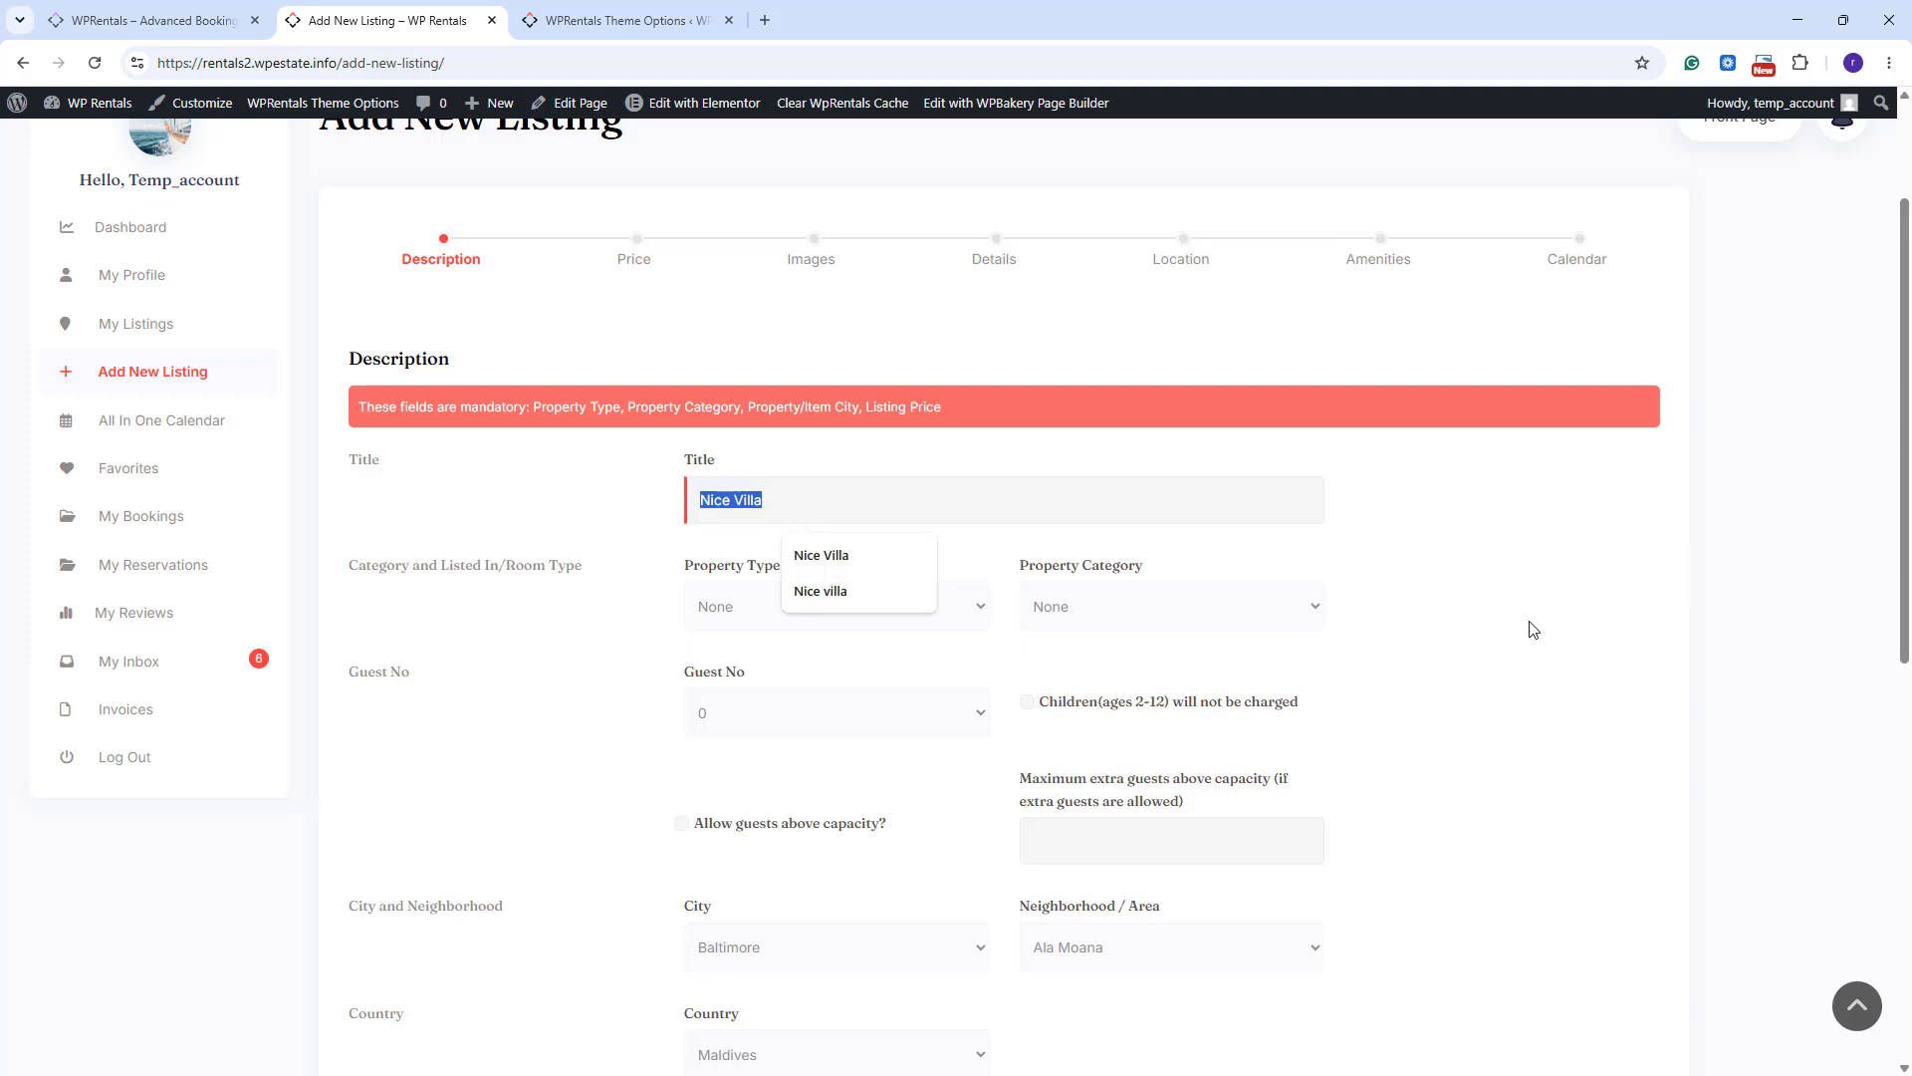
{"action": "left_click", "coordinate": [1533, 629]}
{"action": "scroll", "coordinate": [807, 674], "scroll_direction": "down", "scroll_amount": 2}
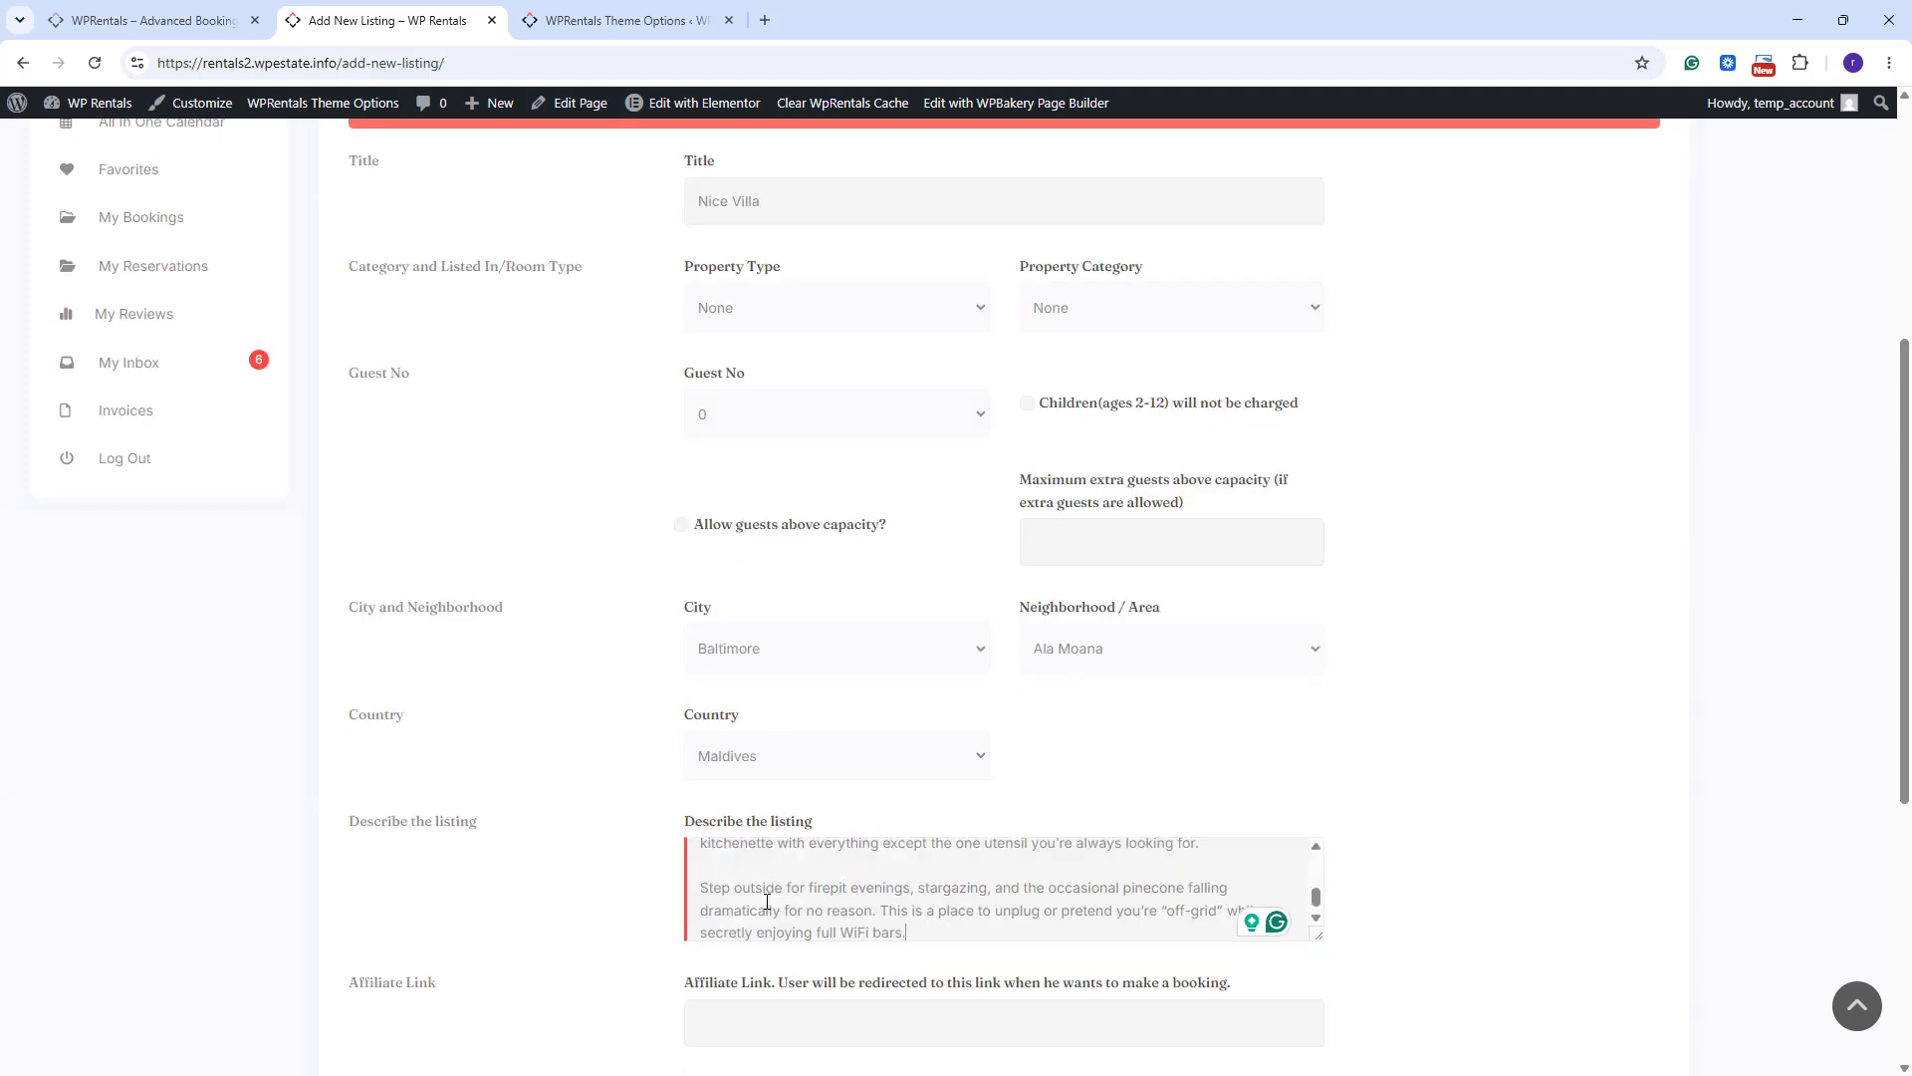
{"action": "left_click", "coordinate": [723, 410]}
{"action": "left_click", "coordinate": [715, 495]}
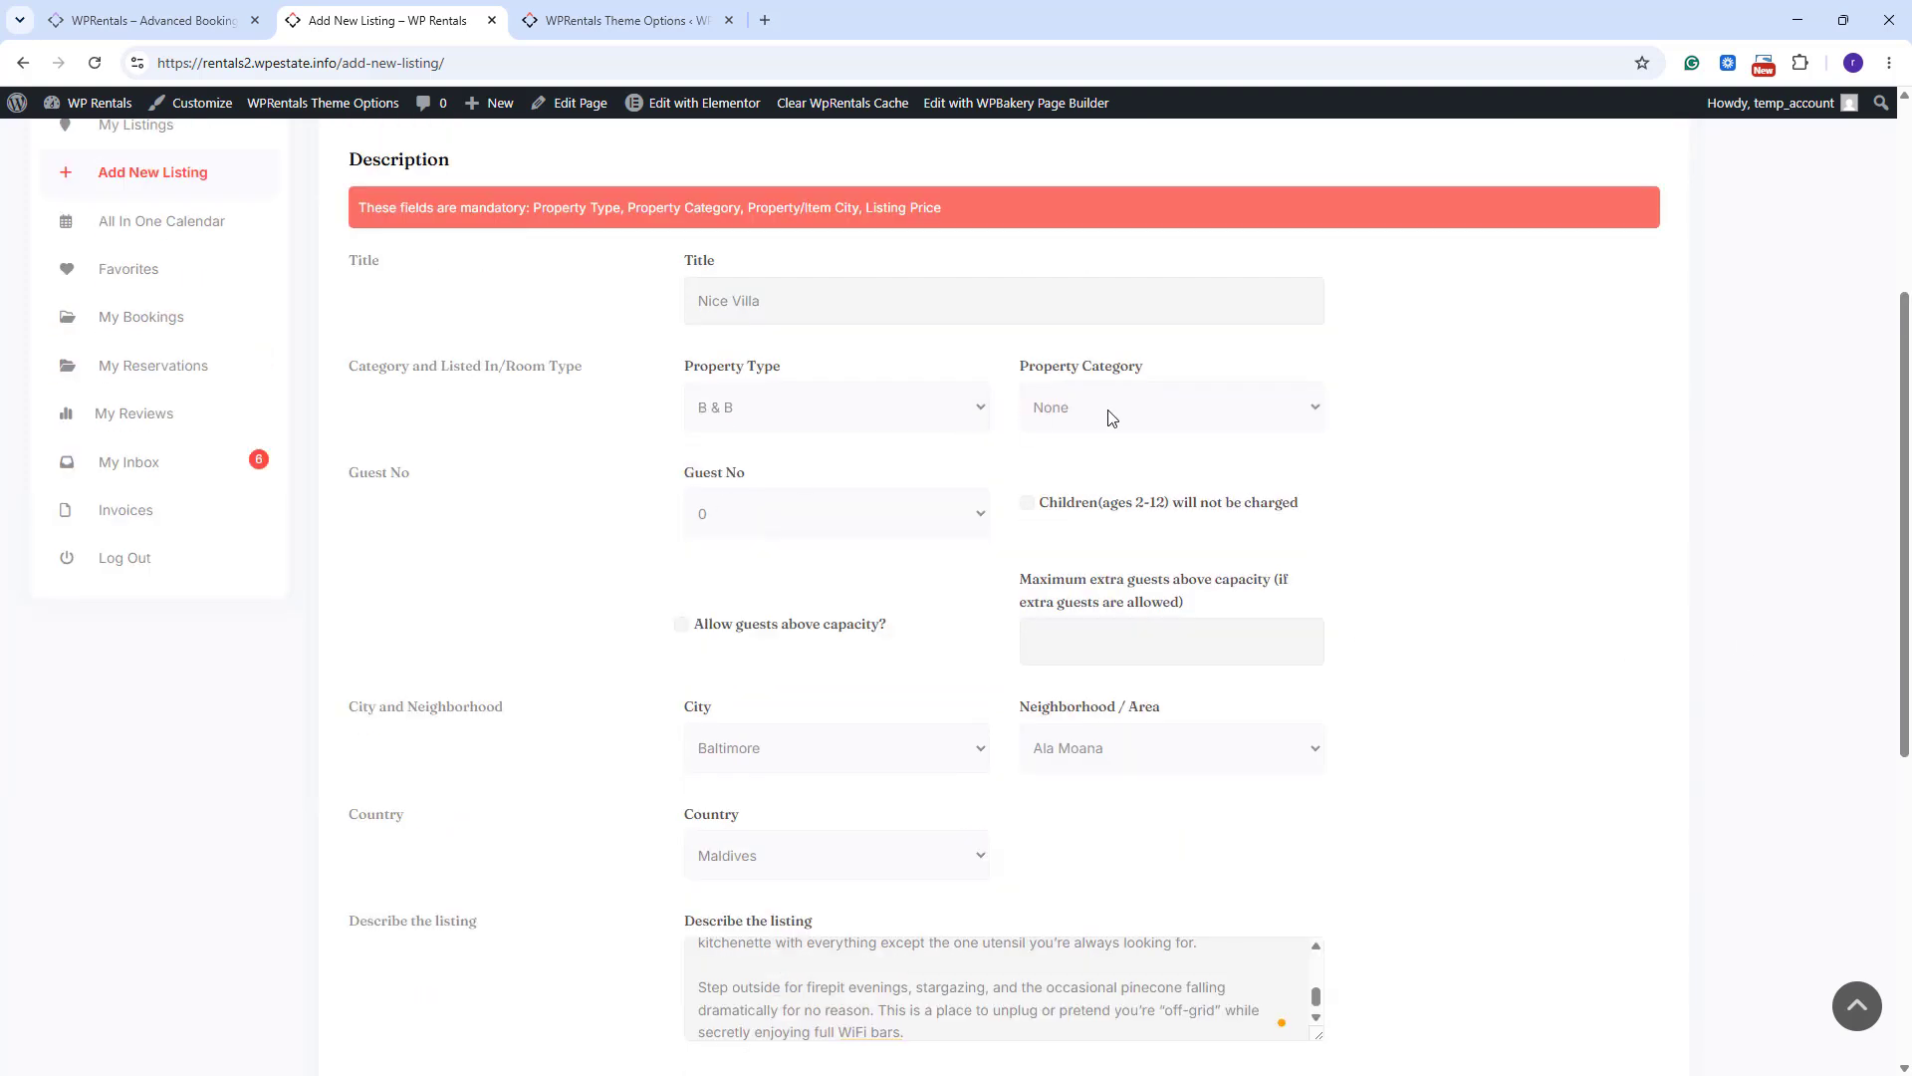
{"action": "left_click", "coordinate": [1106, 410]}
{"action": "left_click", "coordinate": [1073, 470]}
Review the form's property type and category choices, then open Listing Categories in the WordPress admin.
{"action": "left_click", "coordinate": [603, 18]}
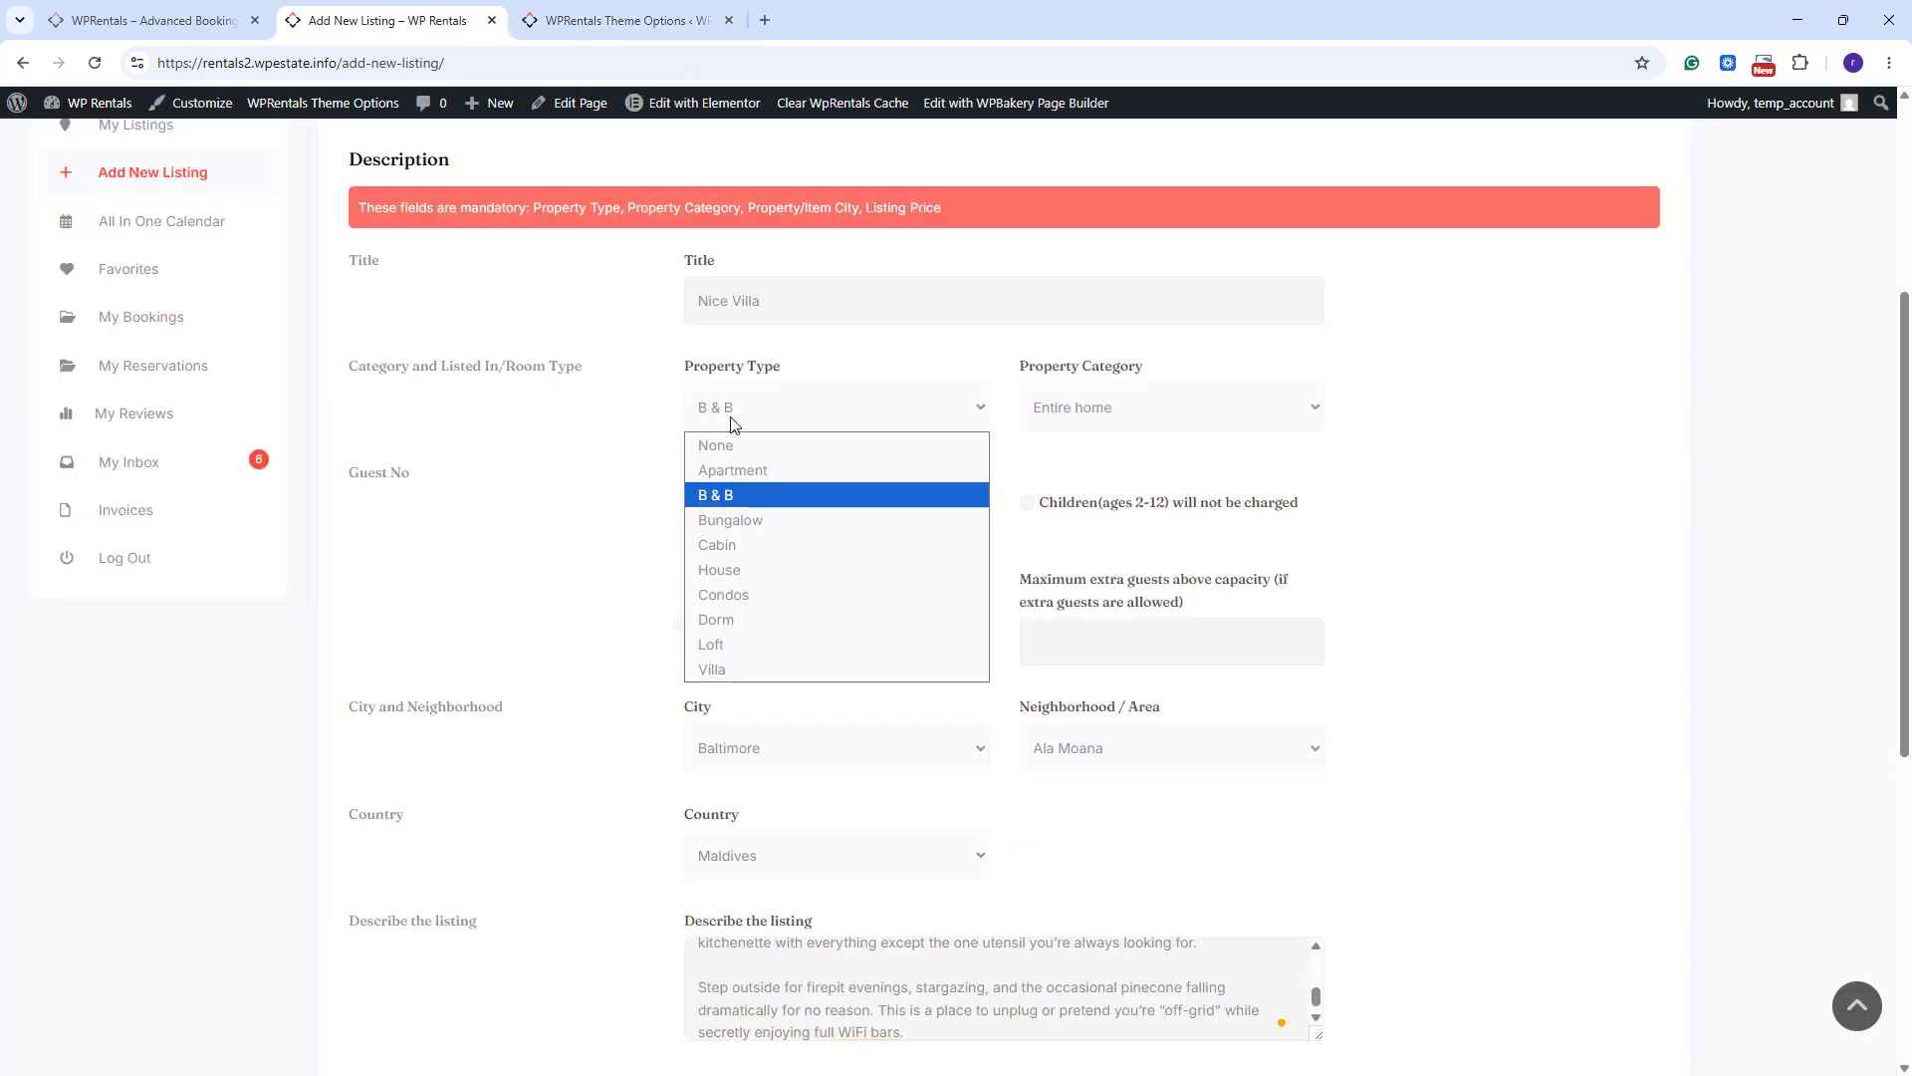
{"action": "left_click", "coordinate": [1036, 416]}
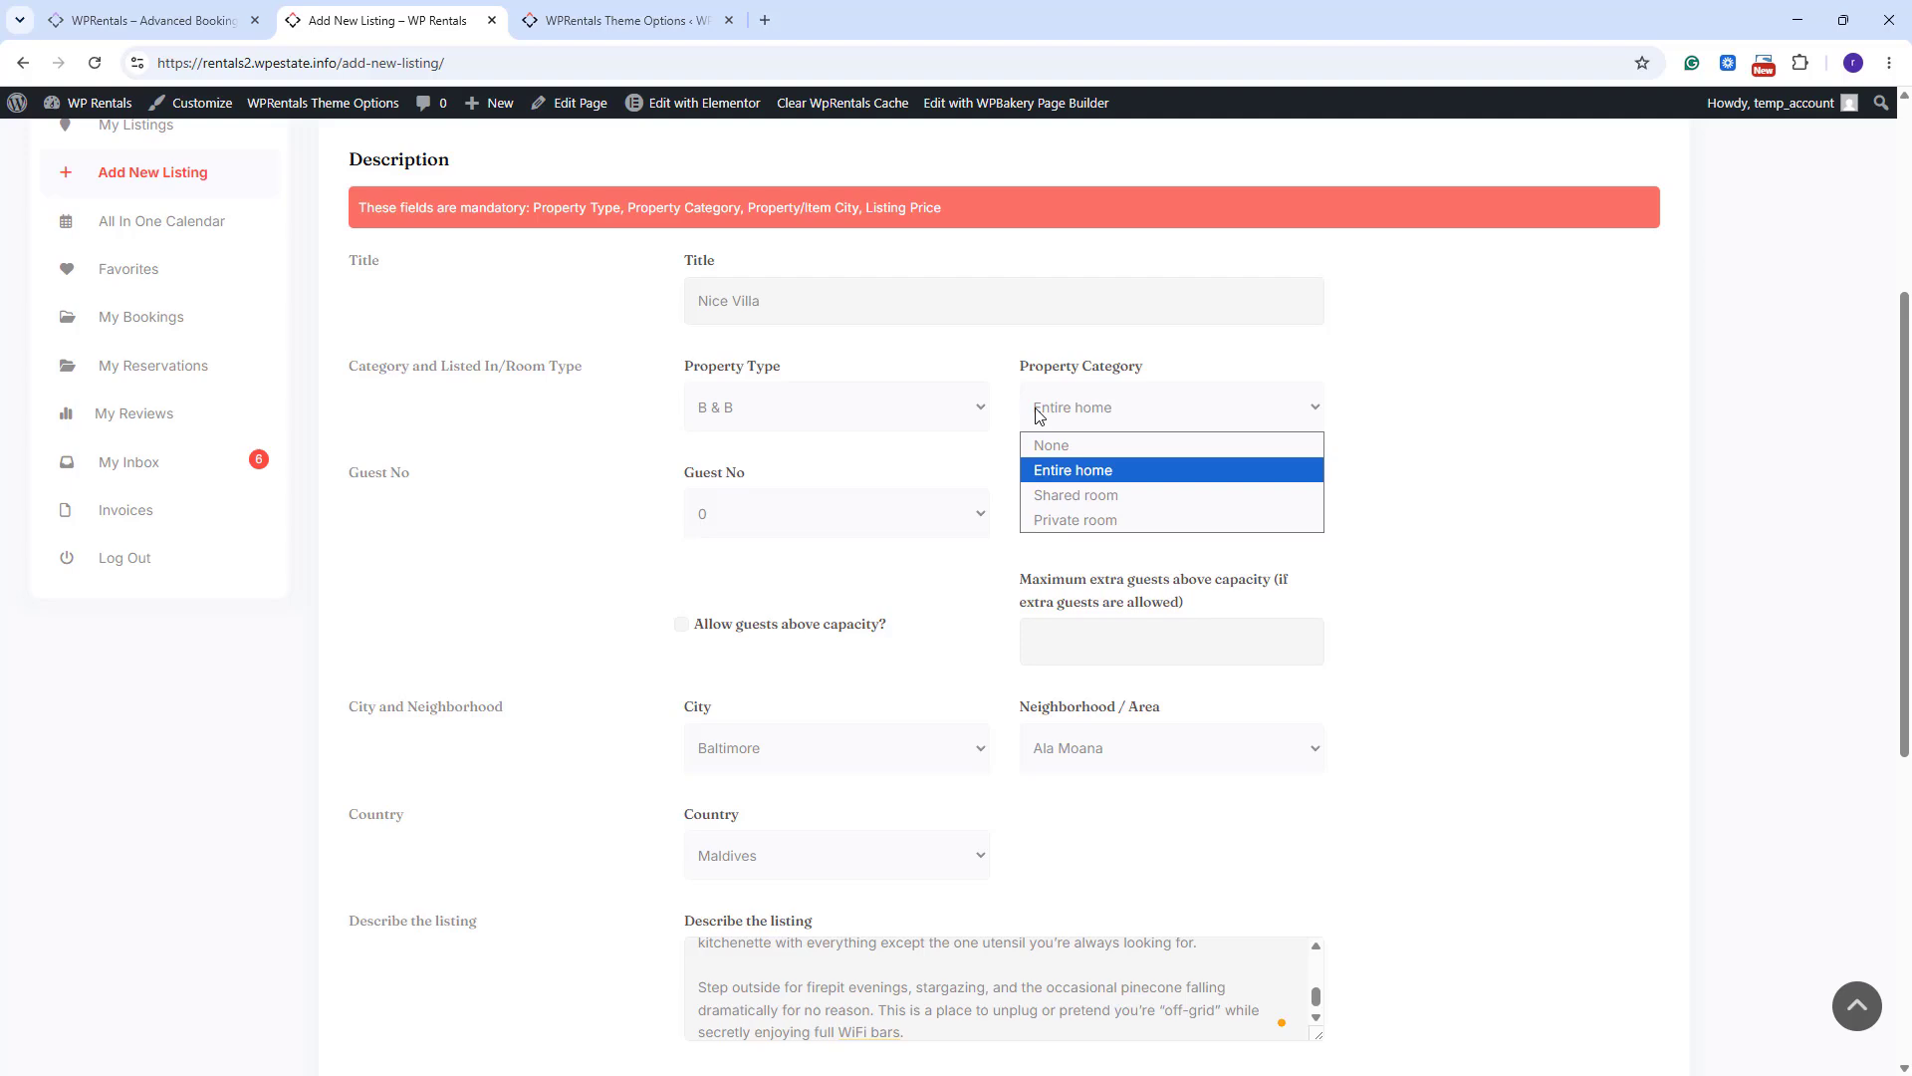
{"action": "left_click", "coordinate": [612, 22]}
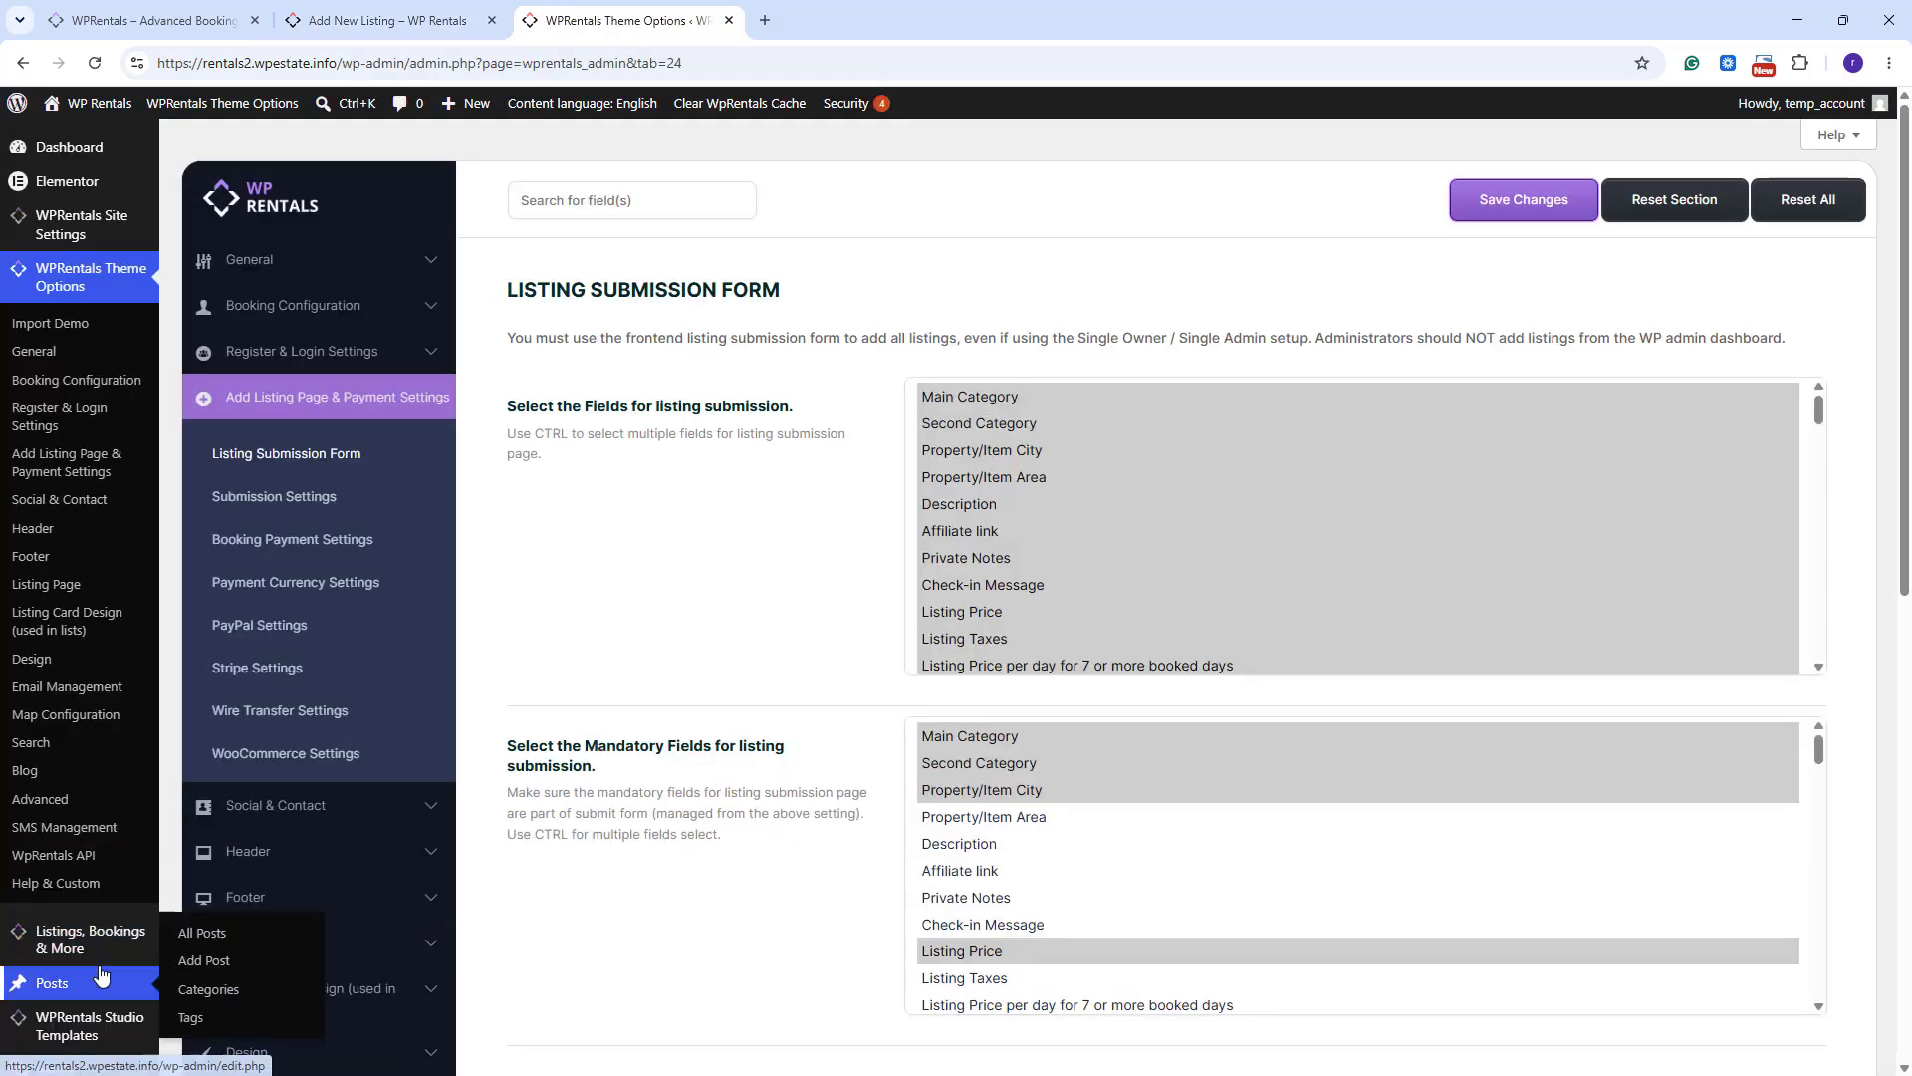
{"action": "left_click", "coordinate": [69, 956]}
{"action": "mouse_move", "coordinate": [69, 956]}
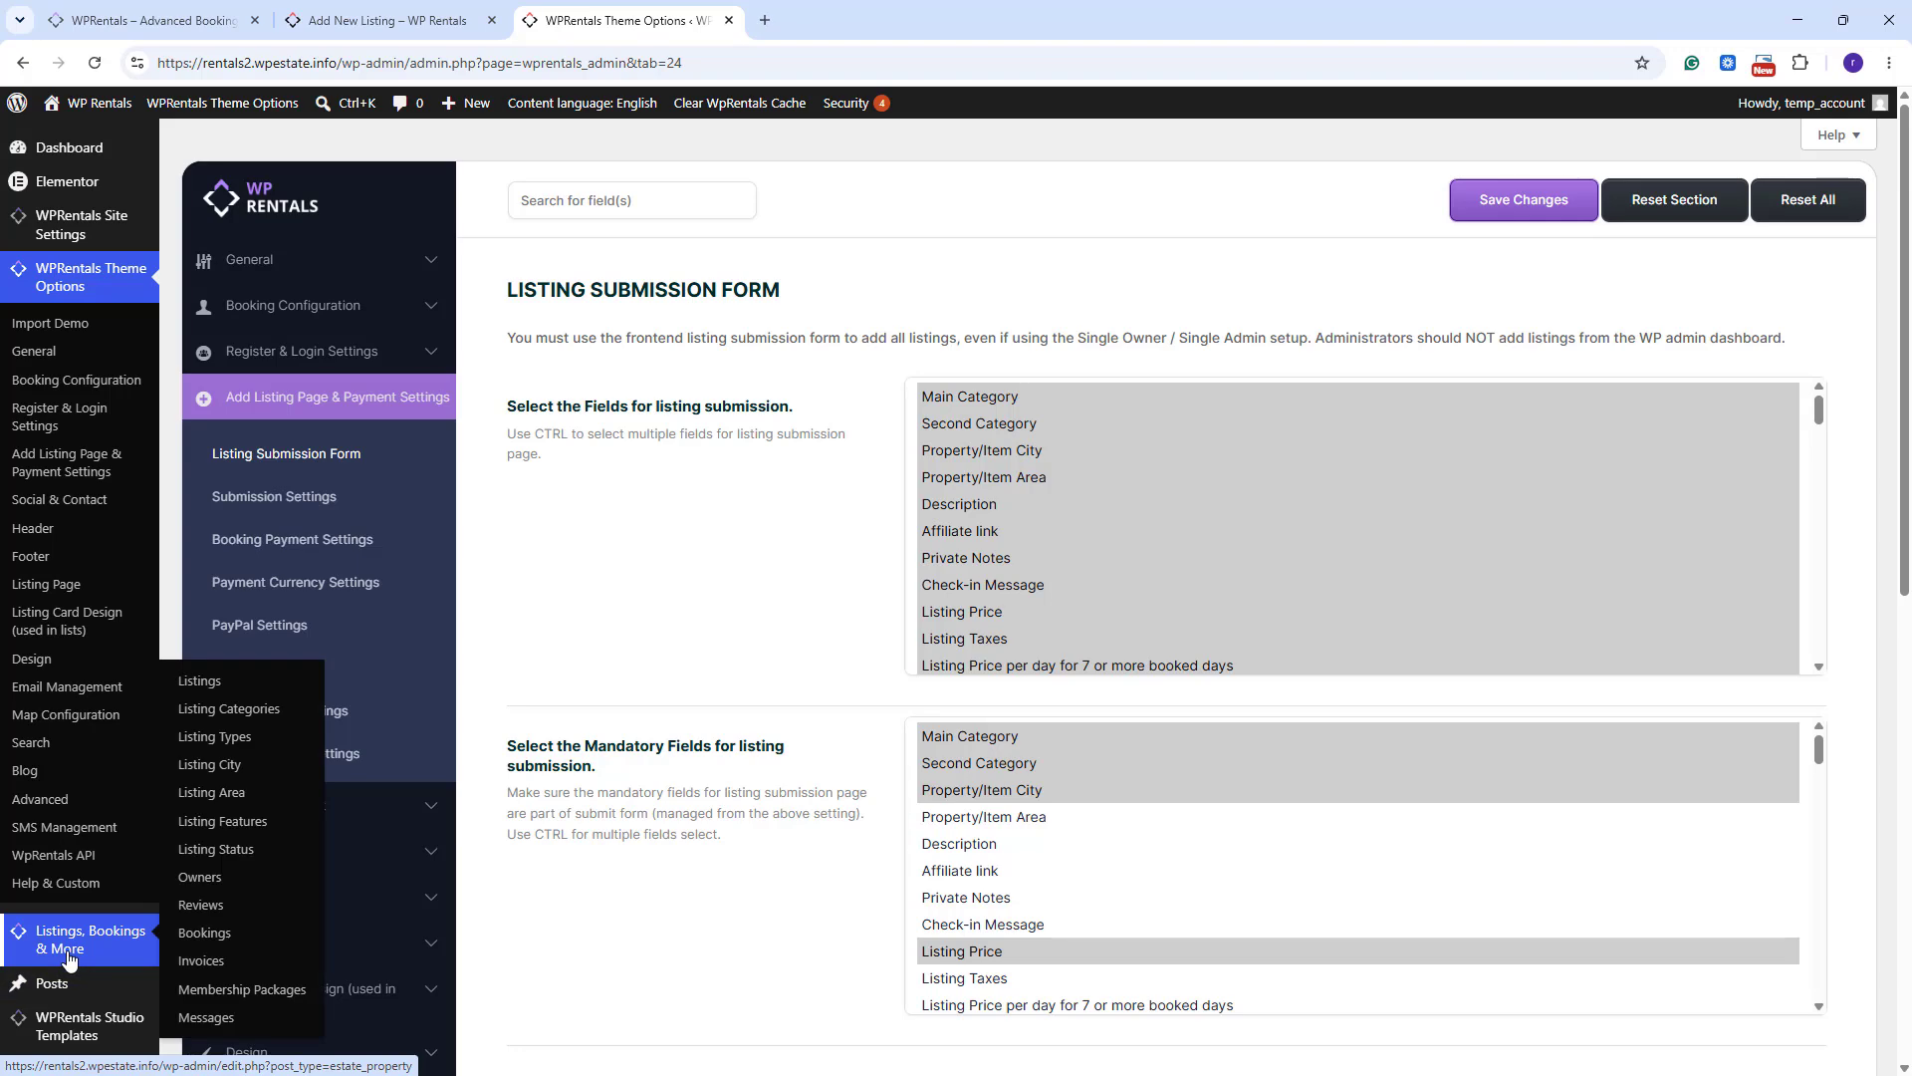
{"action": "left_click", "coordinate": [198, 710]}
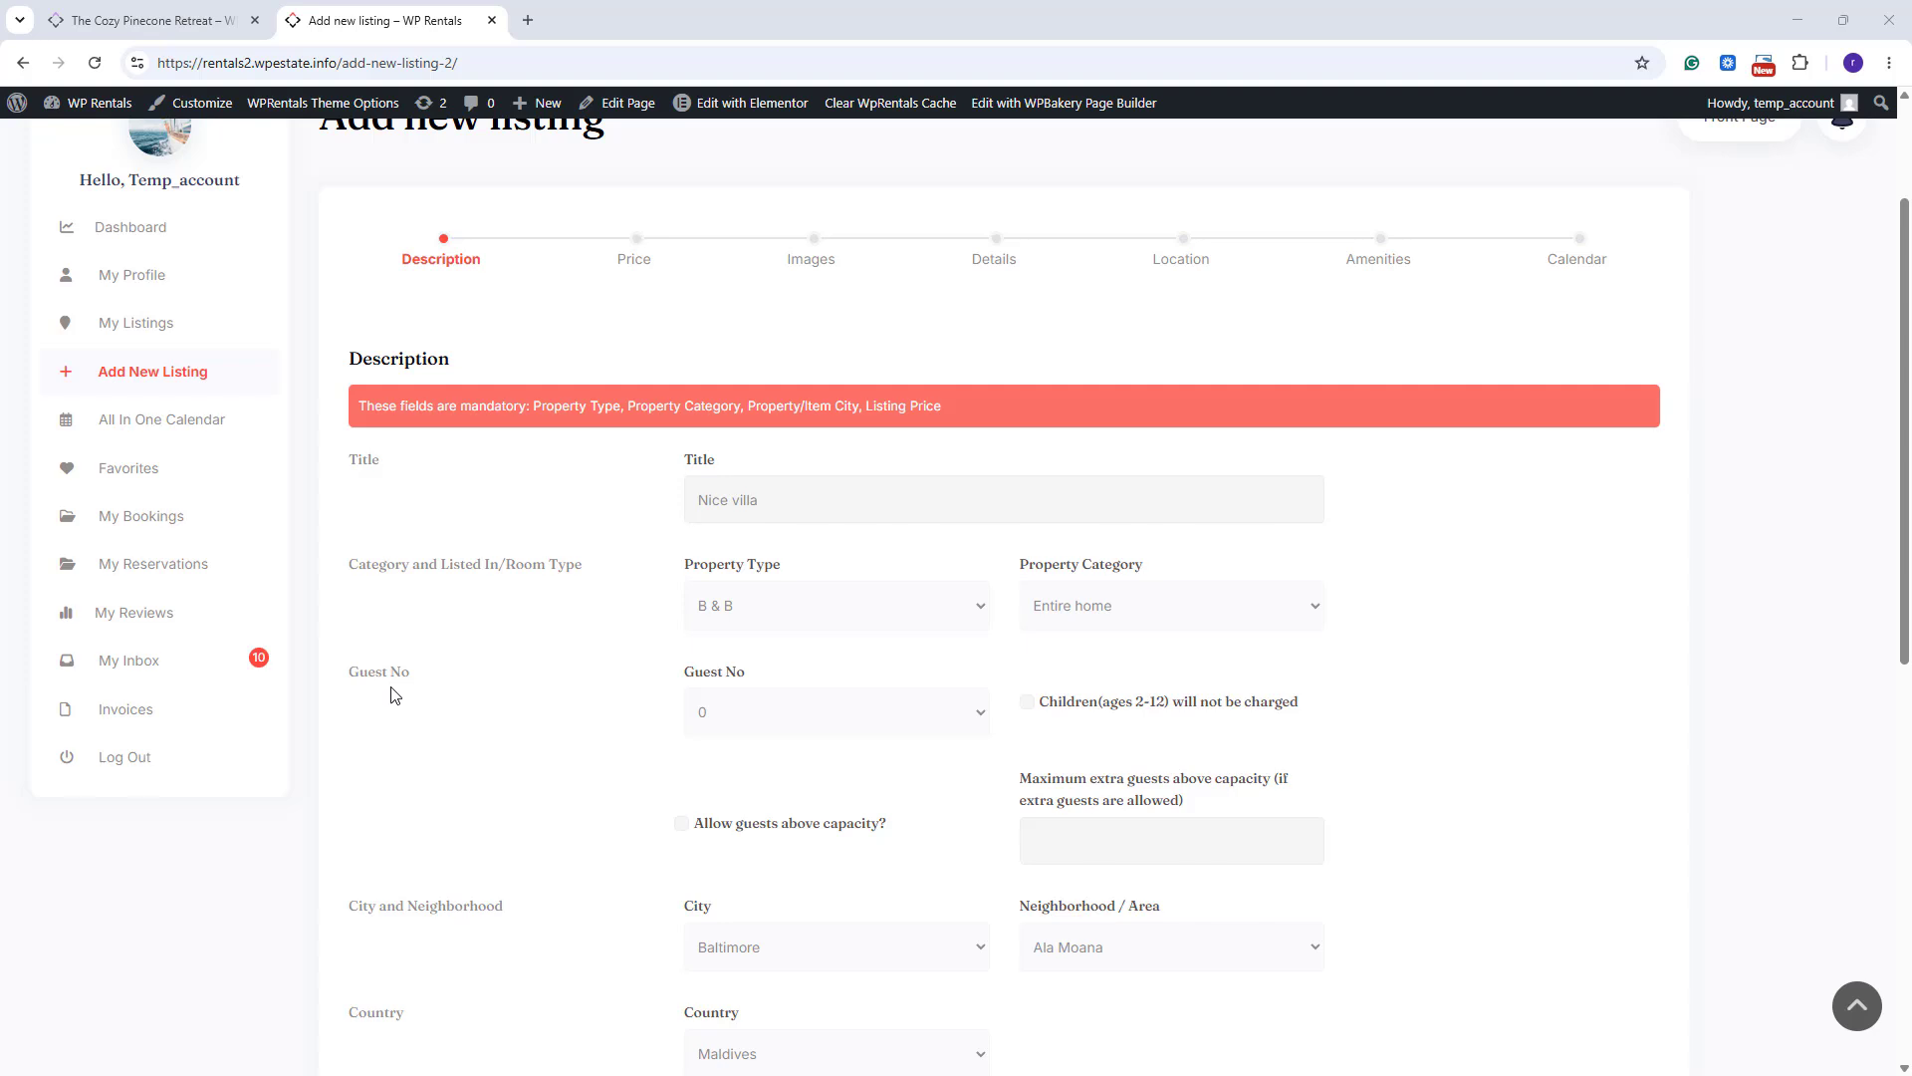
Set the guest number to 9, exempt children aged 2-12 from charges, and allow up to 3 extra guests above capacity.
{"action": "left_click", "coordinate": [737, 712]}
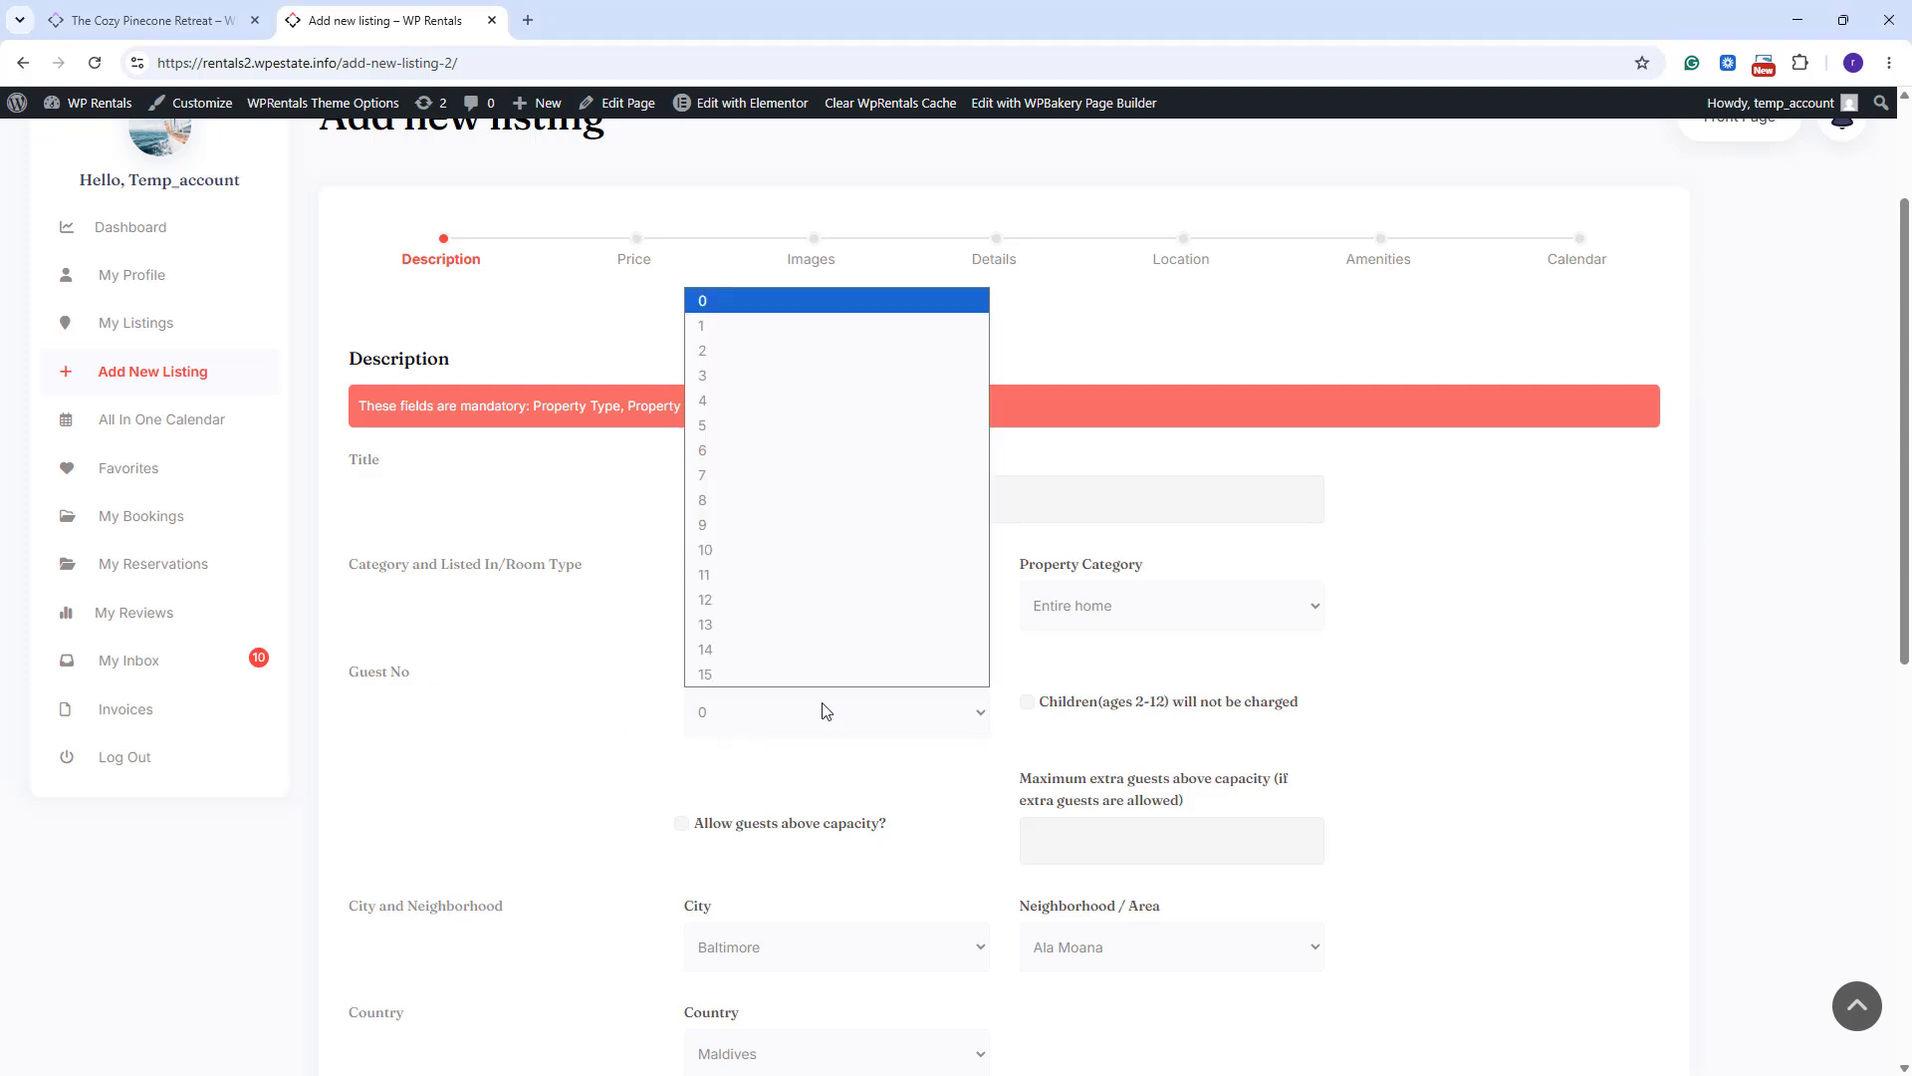
{"action": "left_click", "coordinate": [760, 524]}
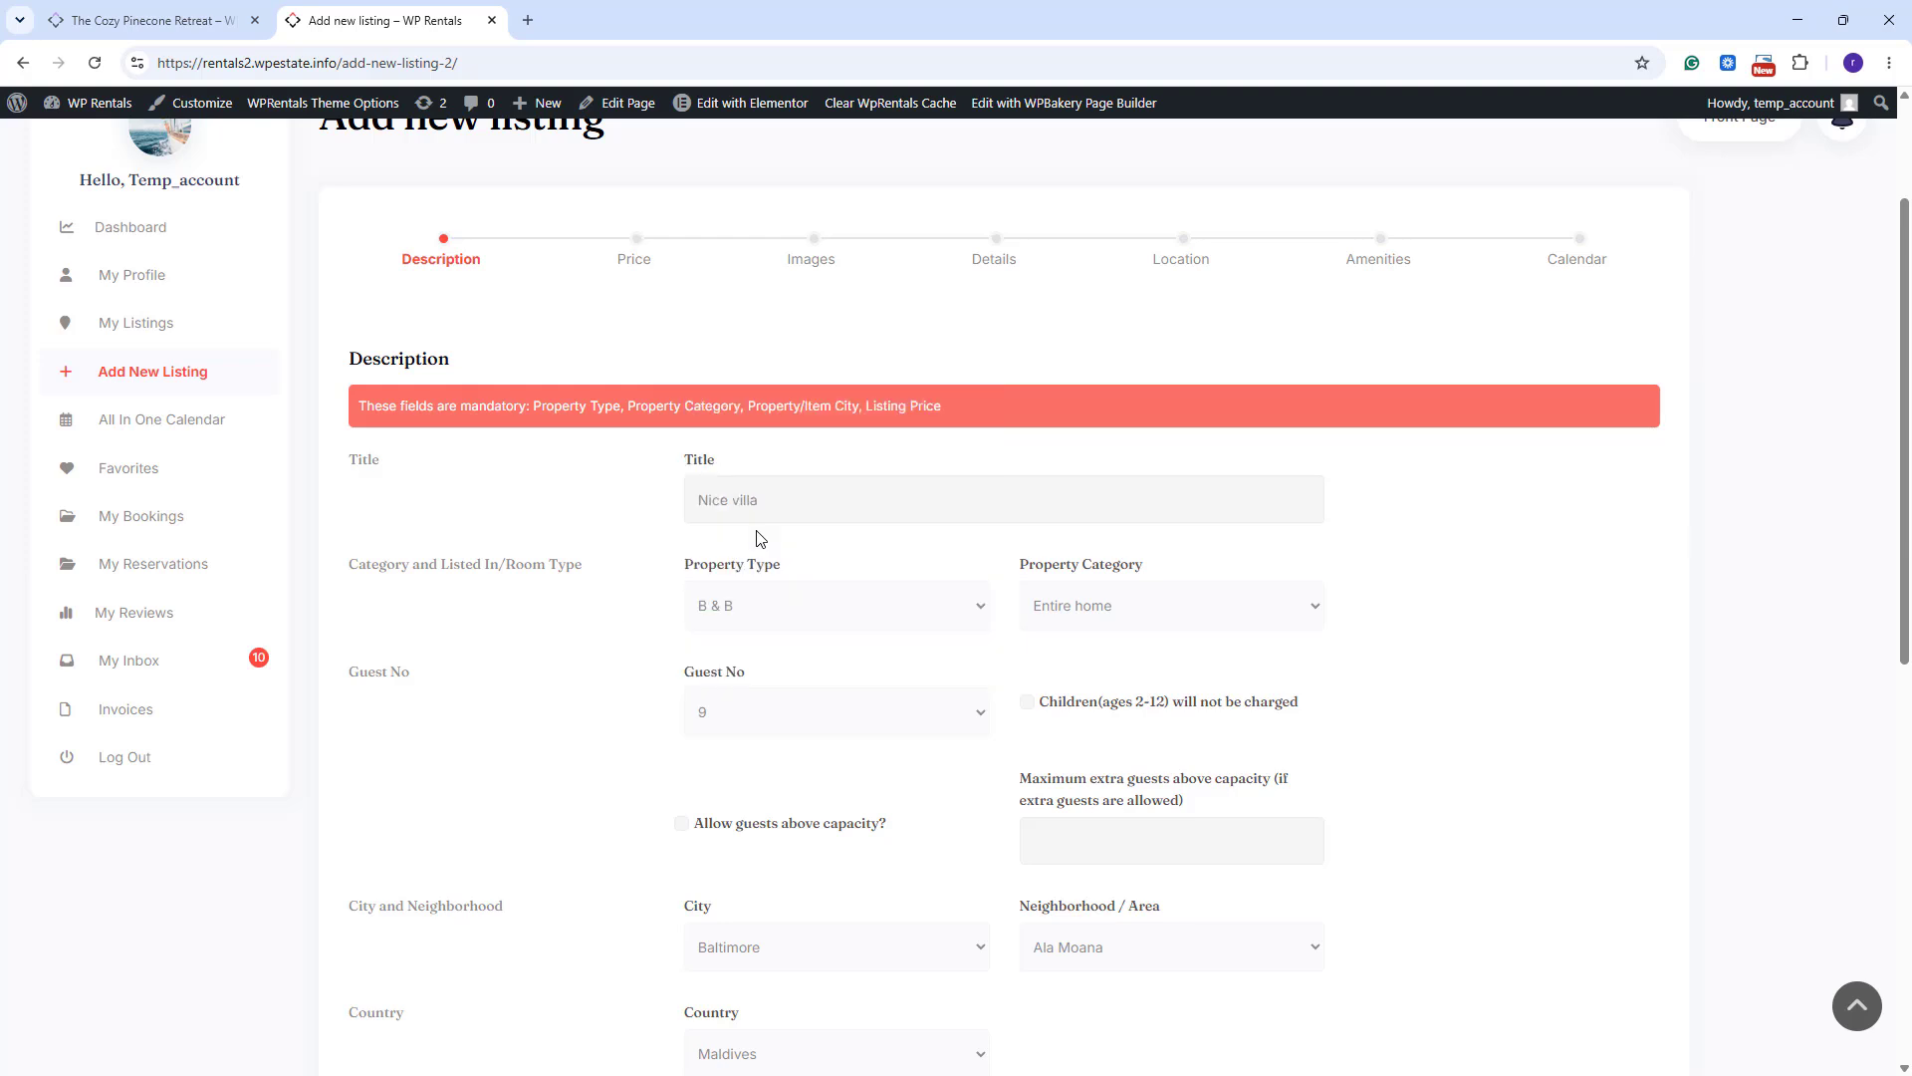
{"action": "scroll", "coordinate": [1031, 313], "scroll_direction": "down", "scroll_amount": 4}
{"action": "left_click", "coordinate": [1031, 313]}
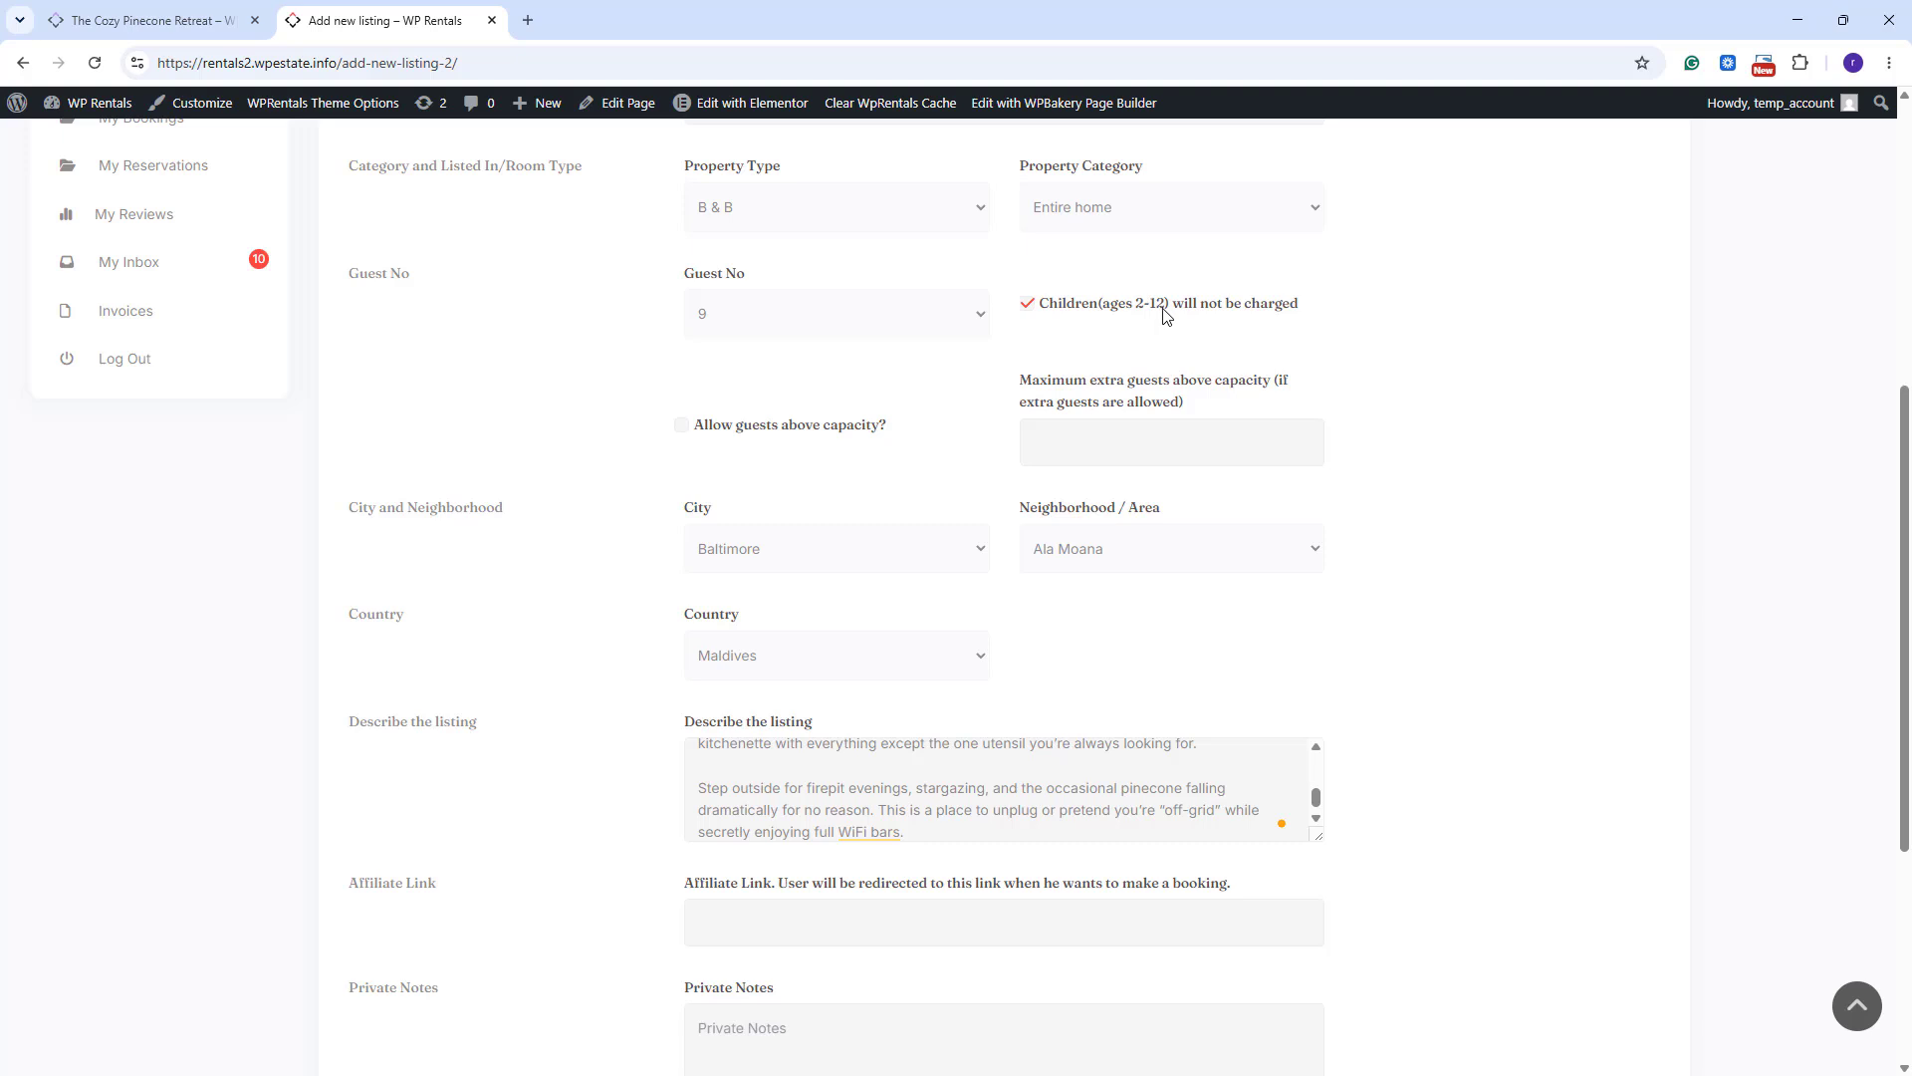
{"action": "left_click", "coordinate": [684, 428]}
{"action": "left_click", "coordinate": [1063, 437]}
{"action": "type", "text": "3"}
Open the theme options in a separate browser tab and review the Guest Selector Settings under Booking Configuration.
{"action": "right_click", "coordinate": [333, 109]}
{"action": "left_click", "coordinate": [388, 137]}
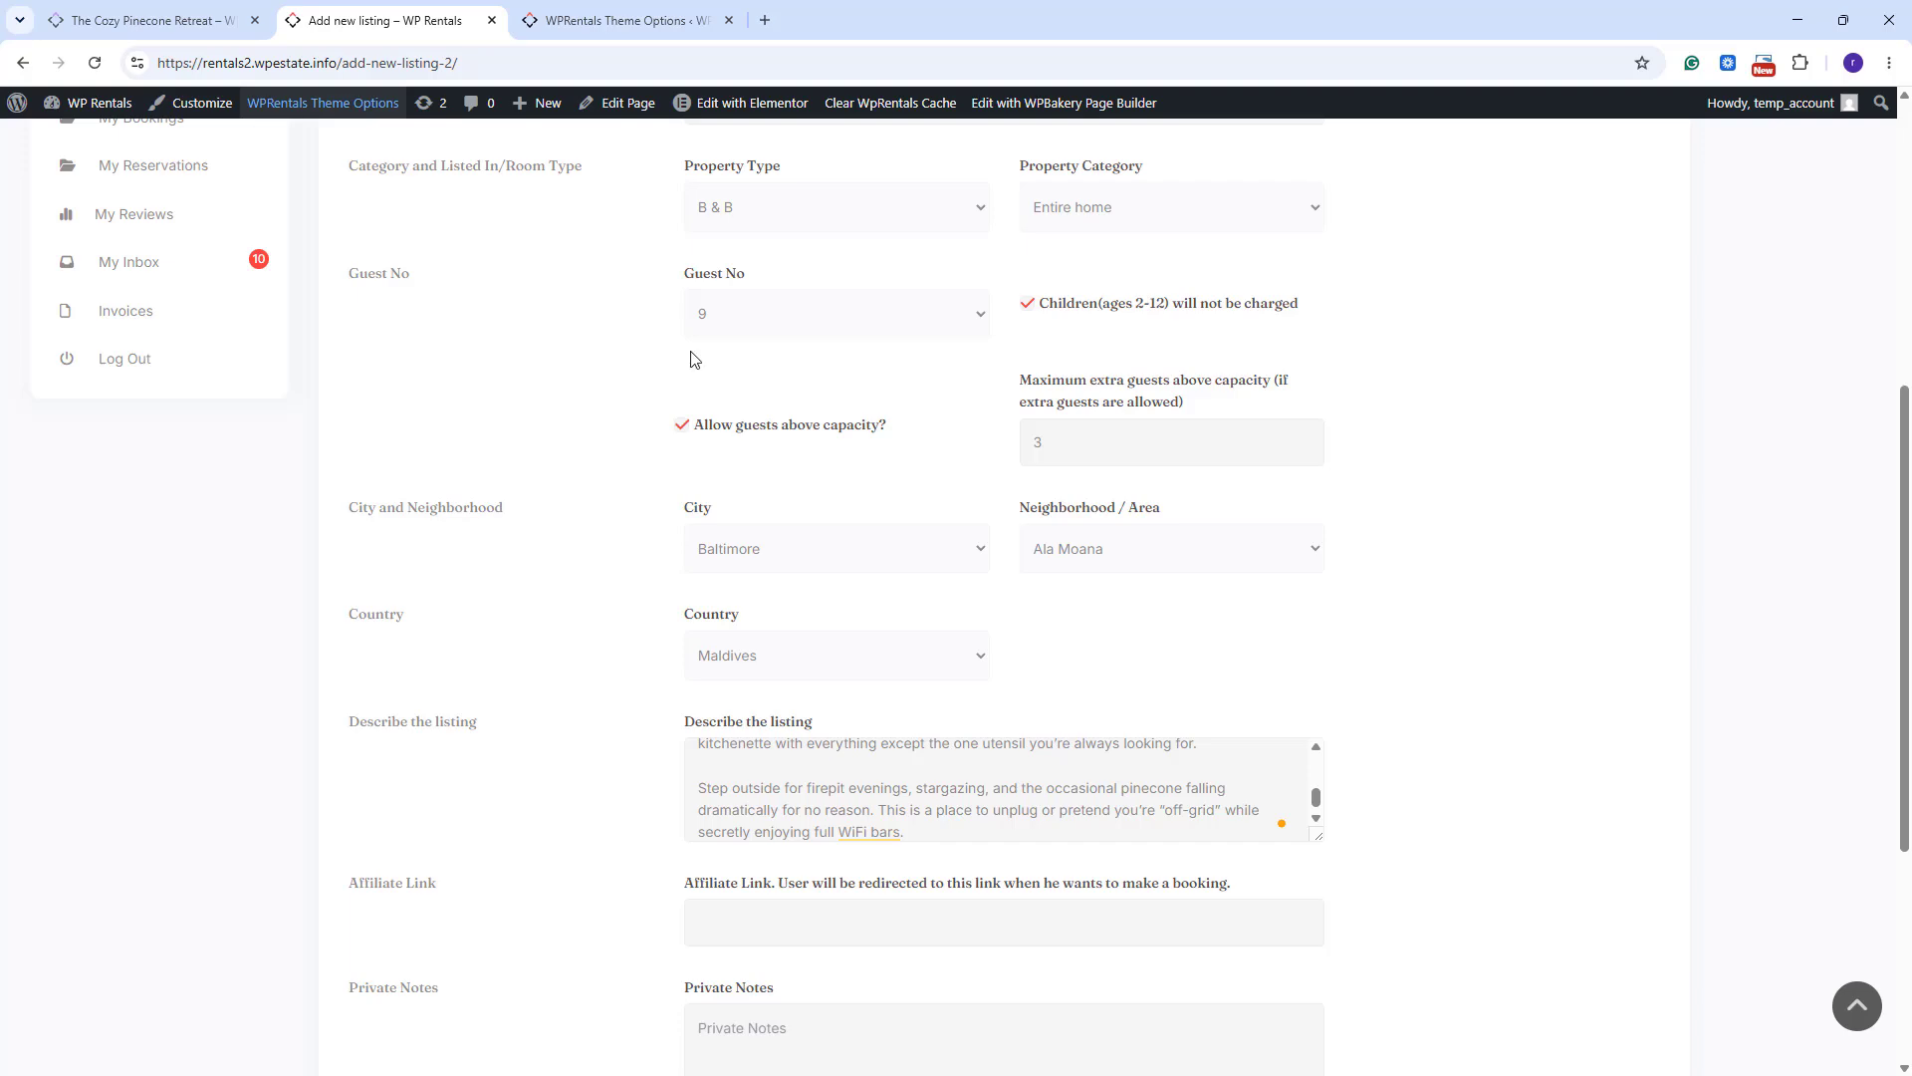
{"action": "key", "text": "ctrl+Tab"}
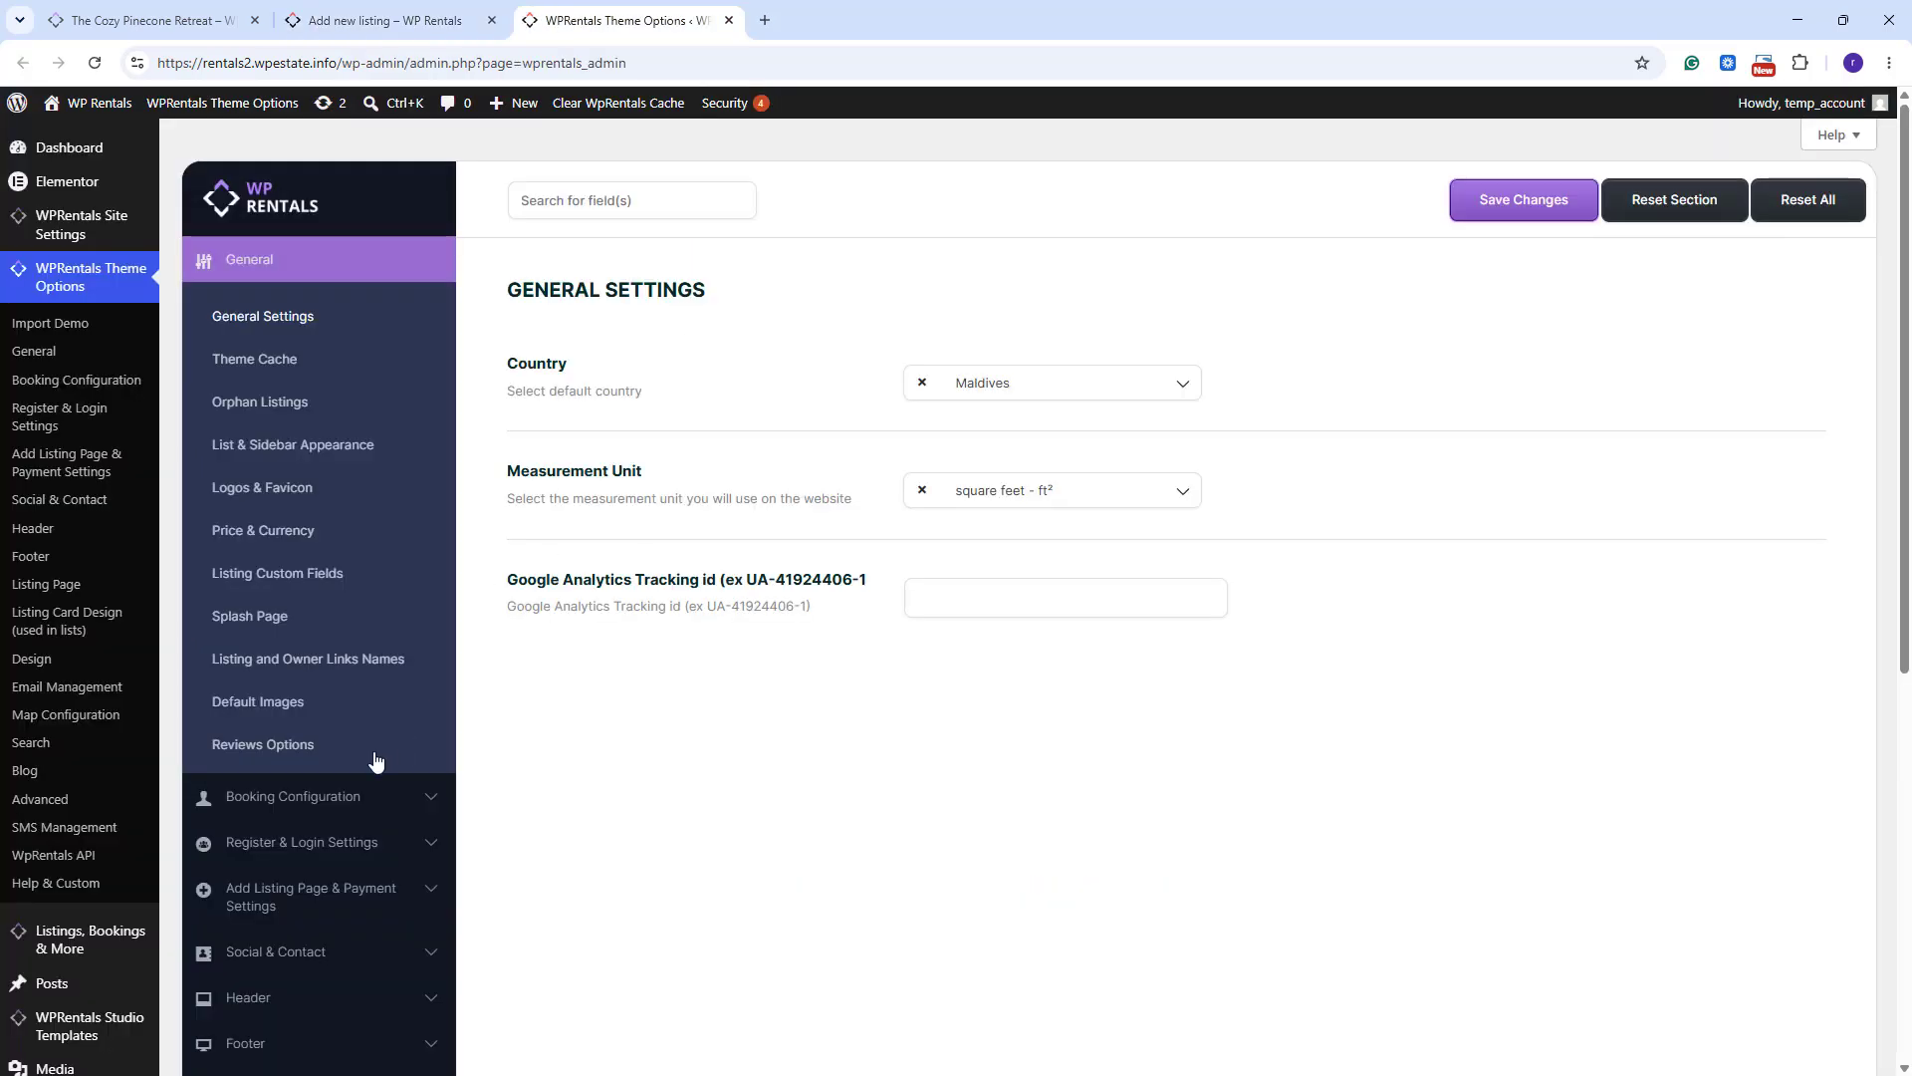
{"action": "left_click", "coordinate": [299, 796]}
{"action": "left_click", "coordinate": [269, 417]}
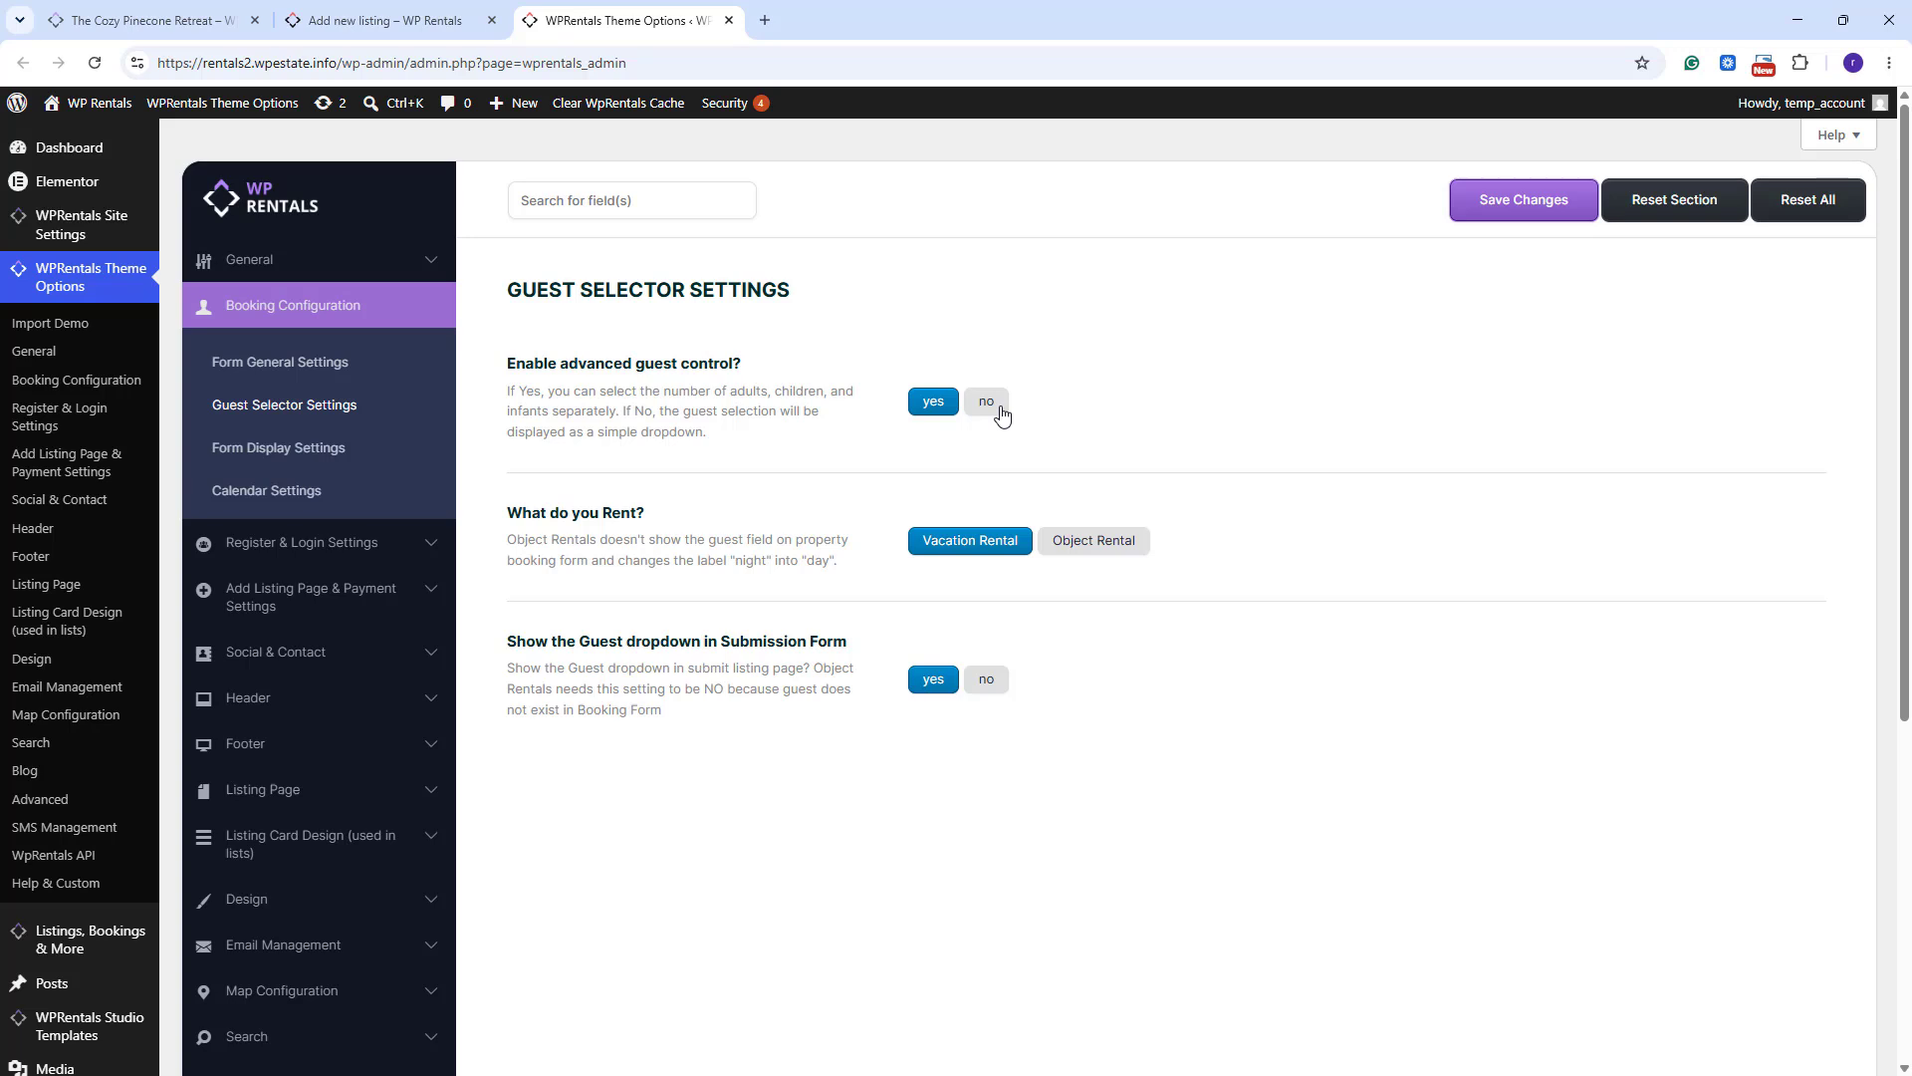
{"action": "key", "text": "ctrl+shift+Tab"}
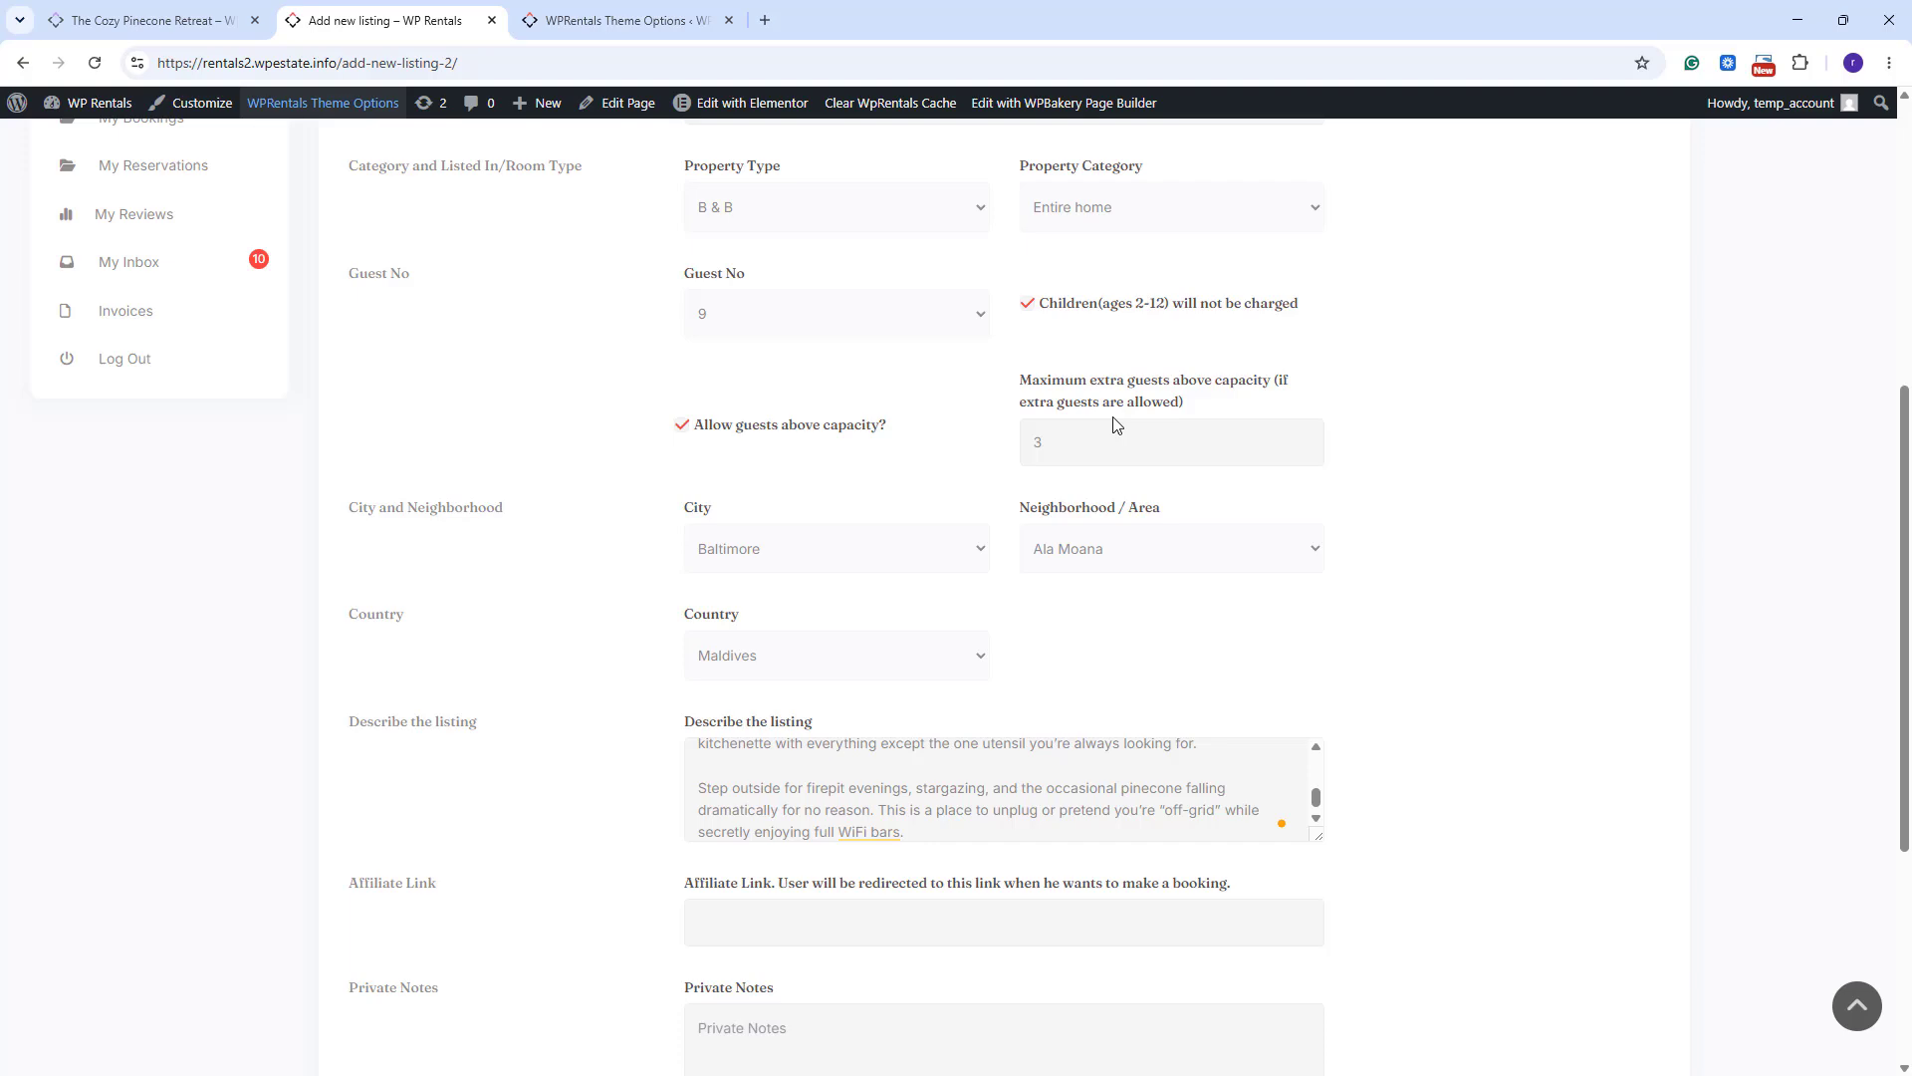
Look up the children and maximum extra guests fields in the Listing Submission Form field selection.
{"action": "left_click", "coordinate": [593, 14]}
{"action": "left_click", "coordinate": [305, 603]}
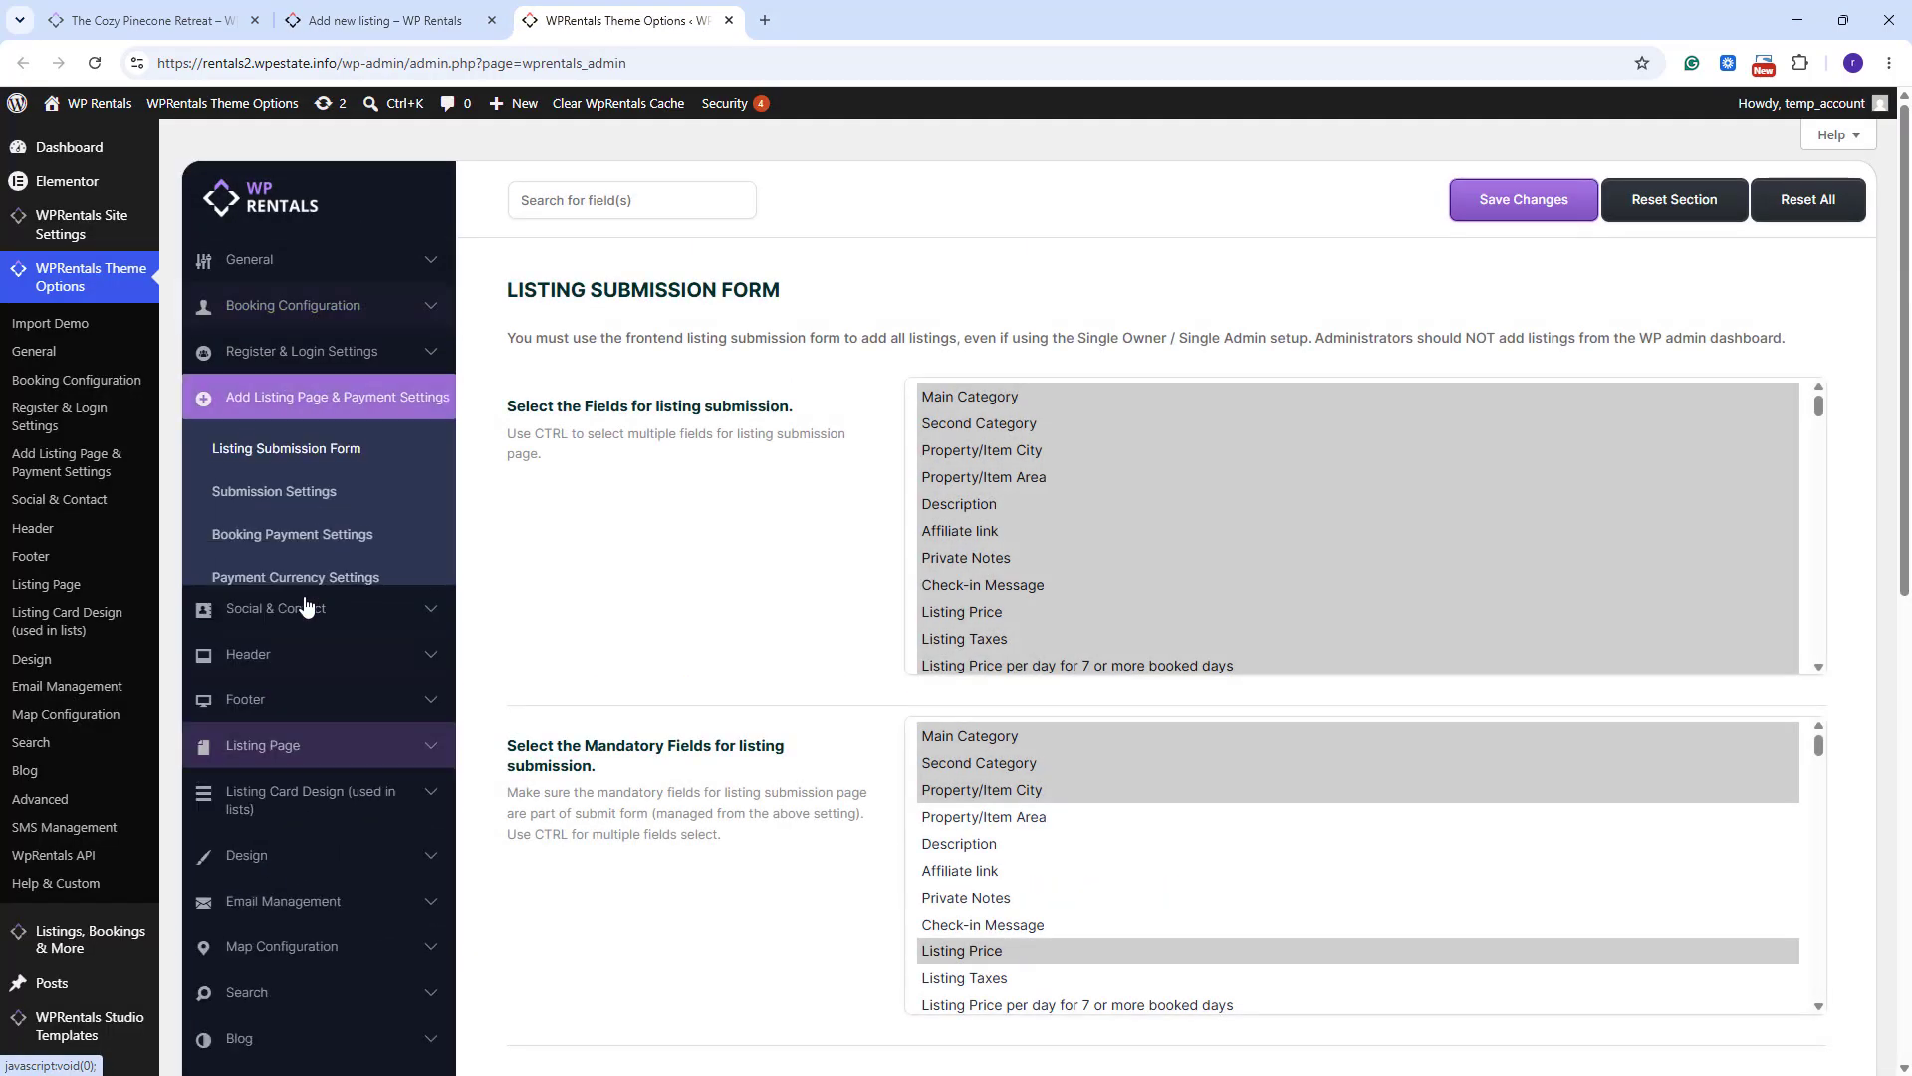
{"action": "scroll", "coordinate": [940, 521], "scroll_direction": "down", "scroll_amount": 5}
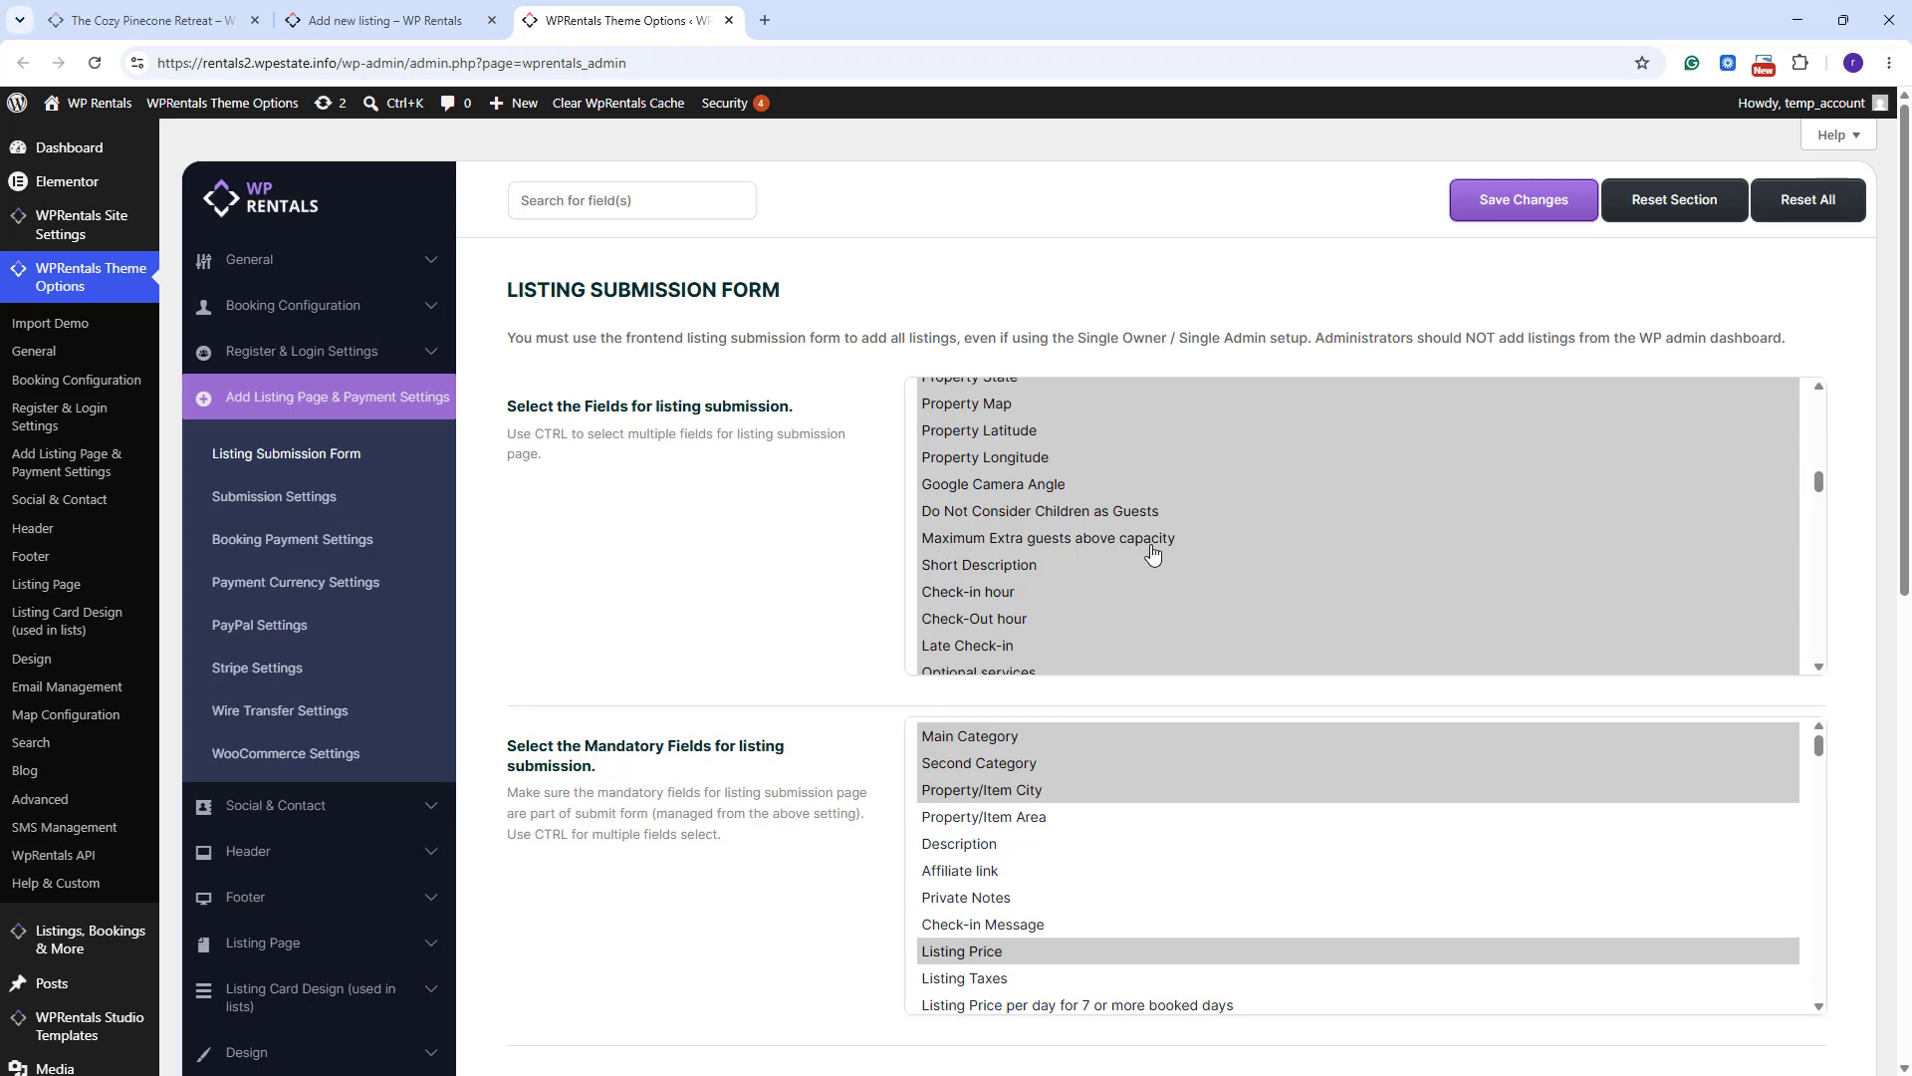
Check the listing form's City choices, then enable dropdowns for cities and areas in the submission form under Location Field Search Settings.
{"action": "left_click", "coordinate": [433, 29]}
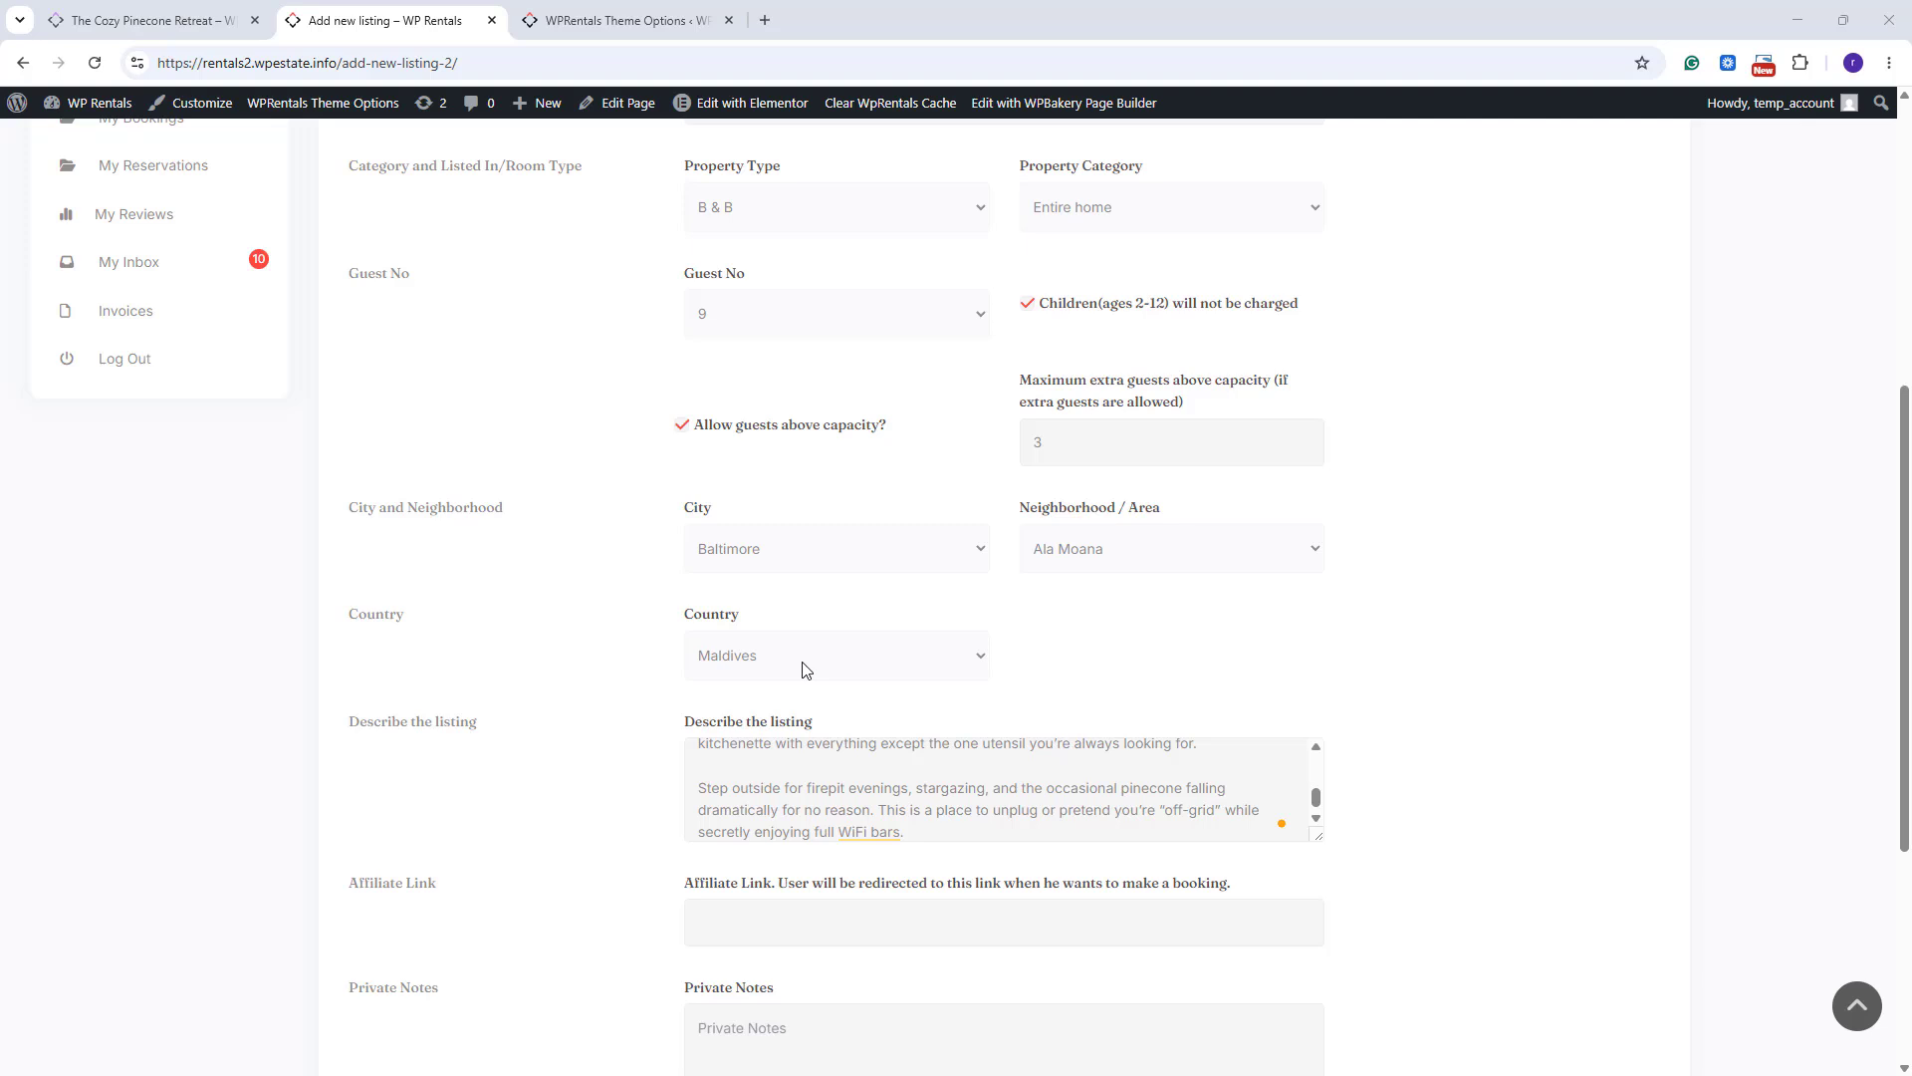
{"action": "left_click", "coordinate": [782, 551]}
{"action": "left_click", "coordinate": [1161, 669]}
{"action": "left_click", "coordinate": [625, 20]}
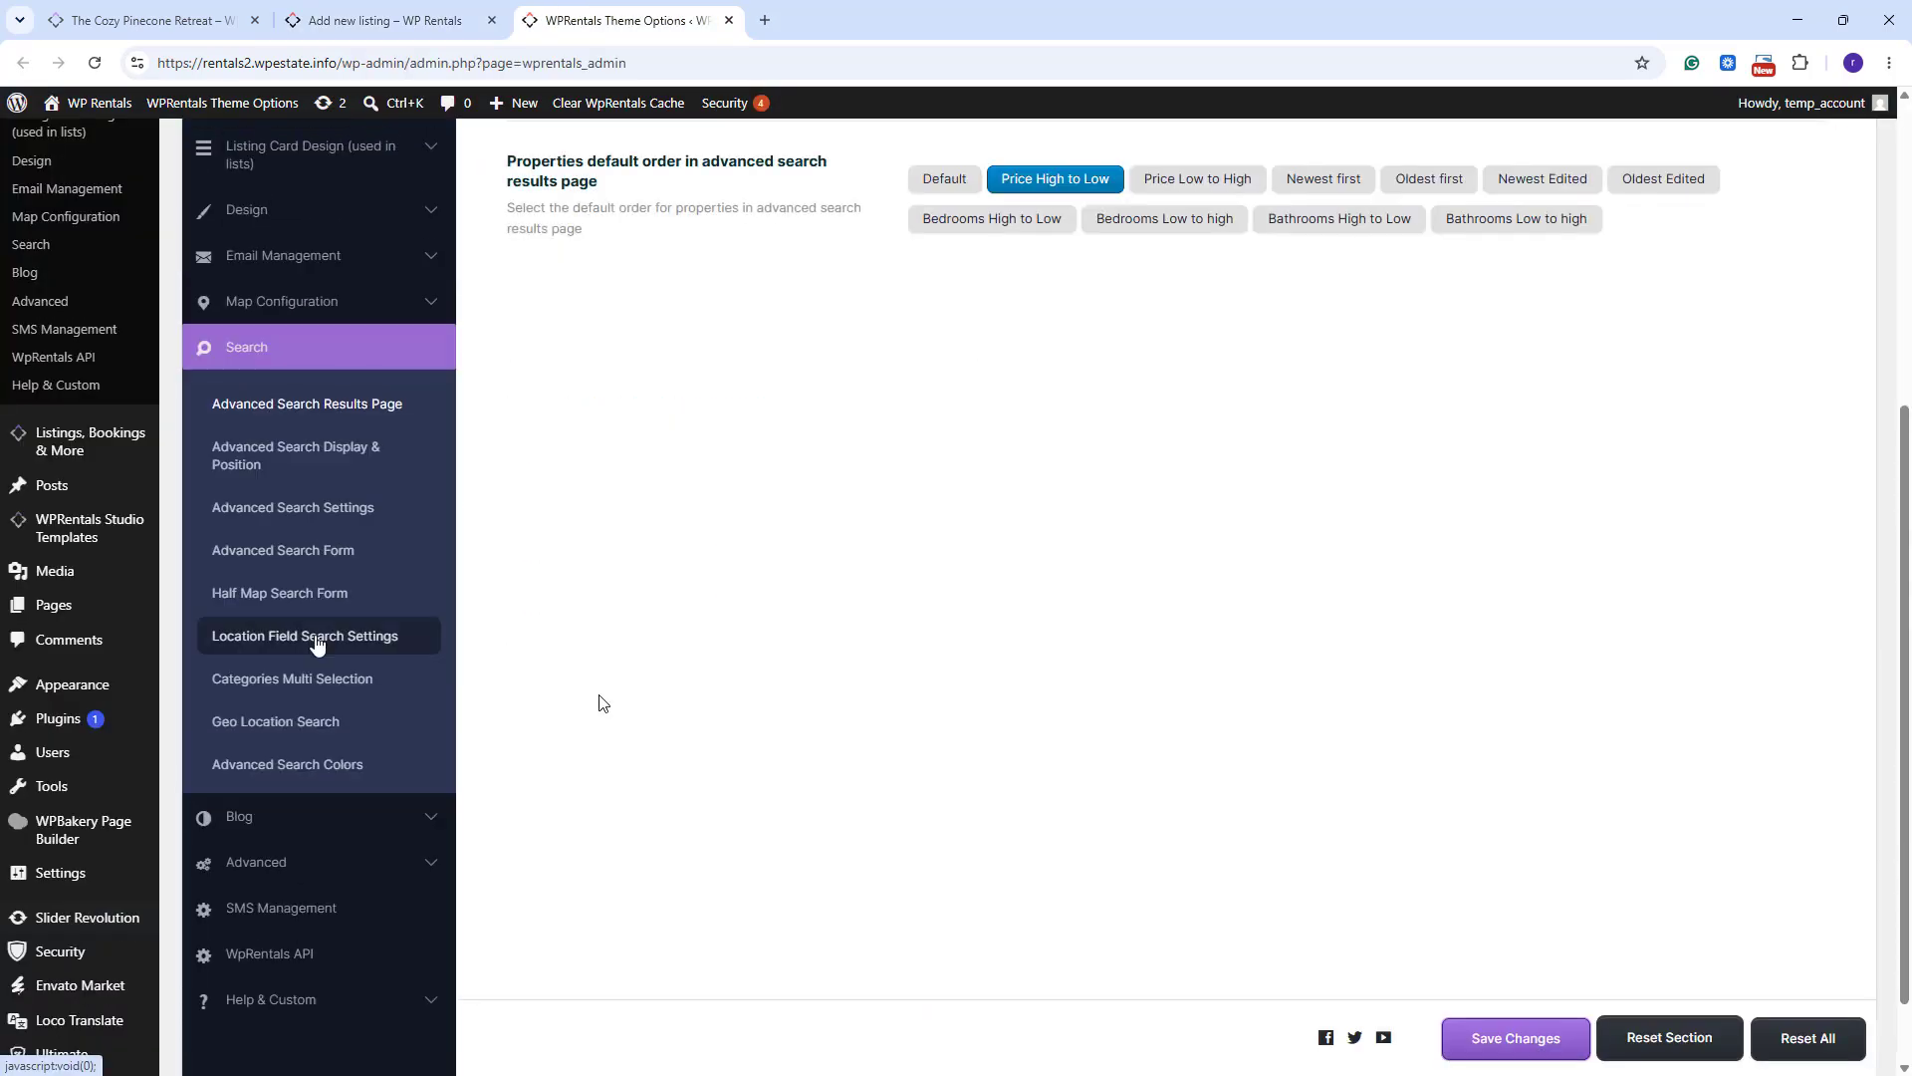
{"action": "left_click", "coordinate": [317, 641]}
{"action": "scroll", "coordinate": [1480, 807], "scroll_direction": "up", "scroll_amount": 2}
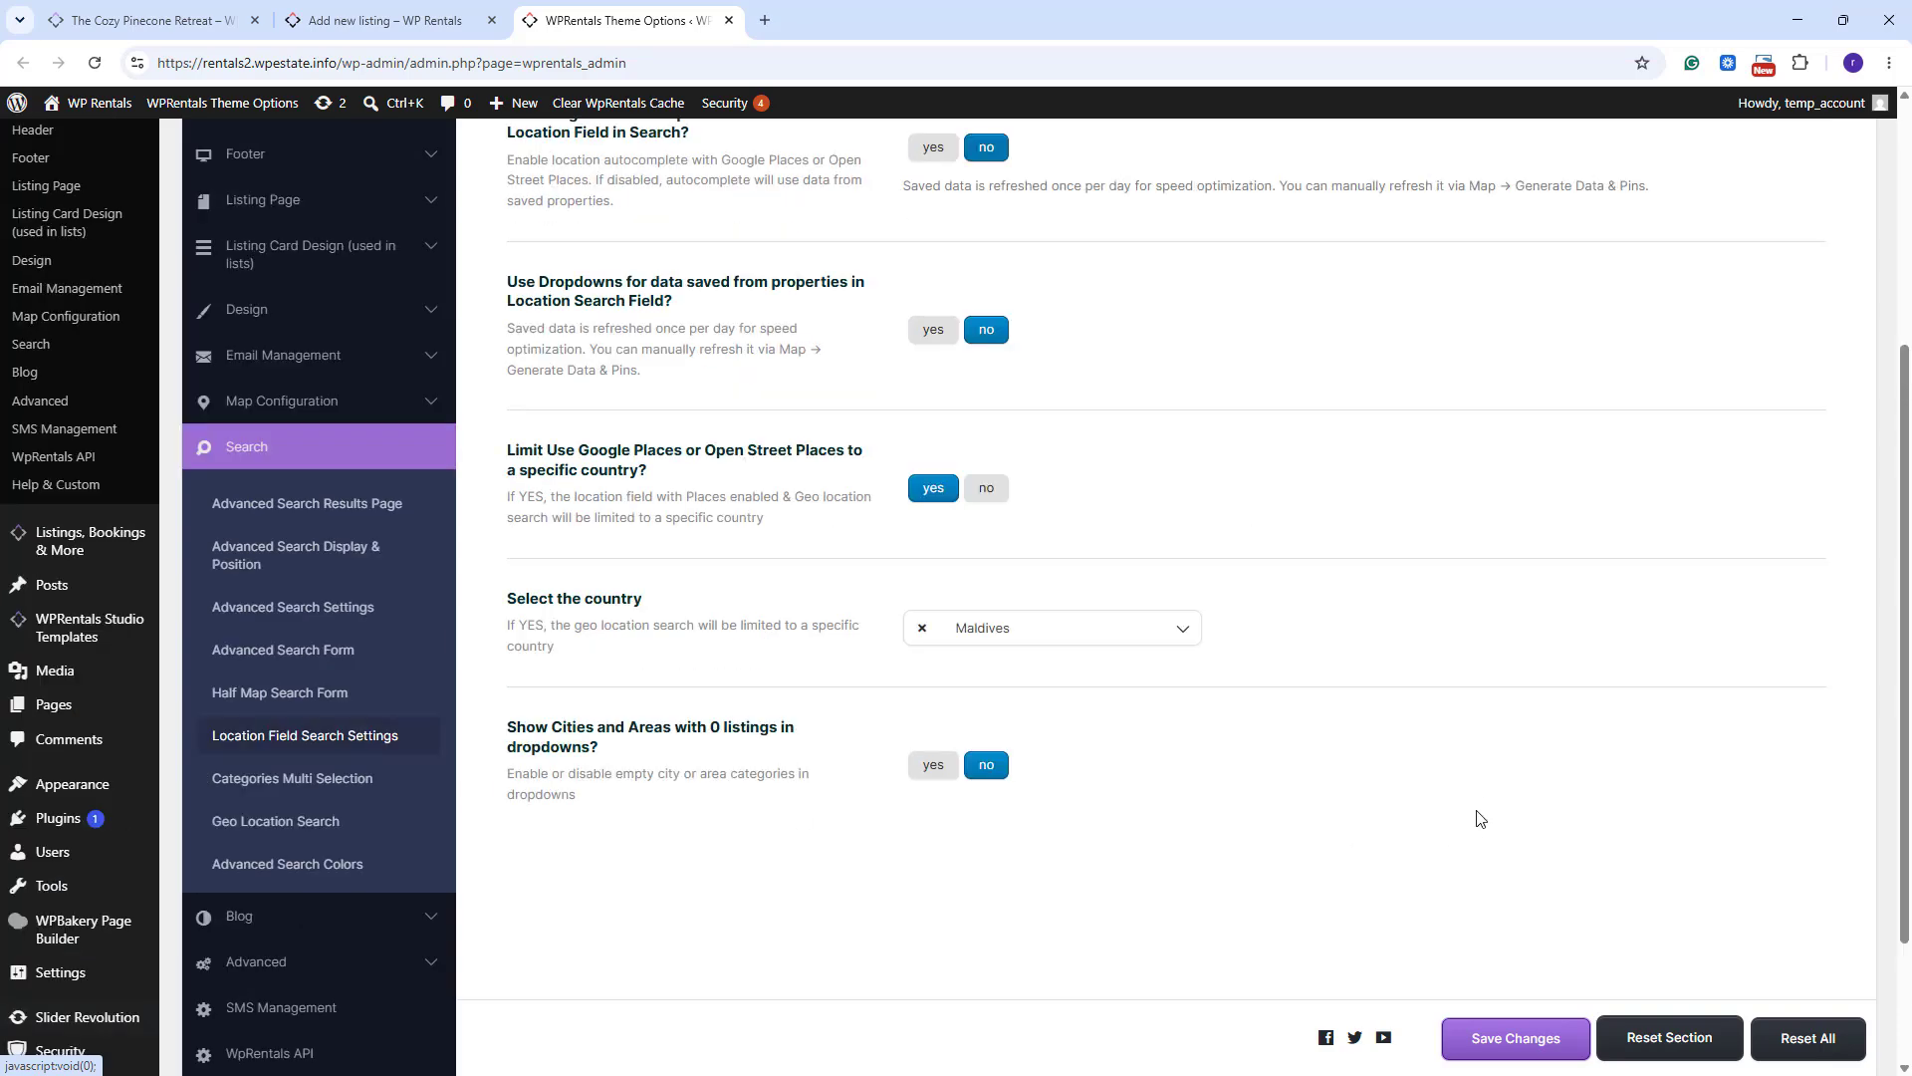
{"action": "scroll", "coordinate": [1479, 795], "scroll_direction": "up", "scroll_amount": 1}
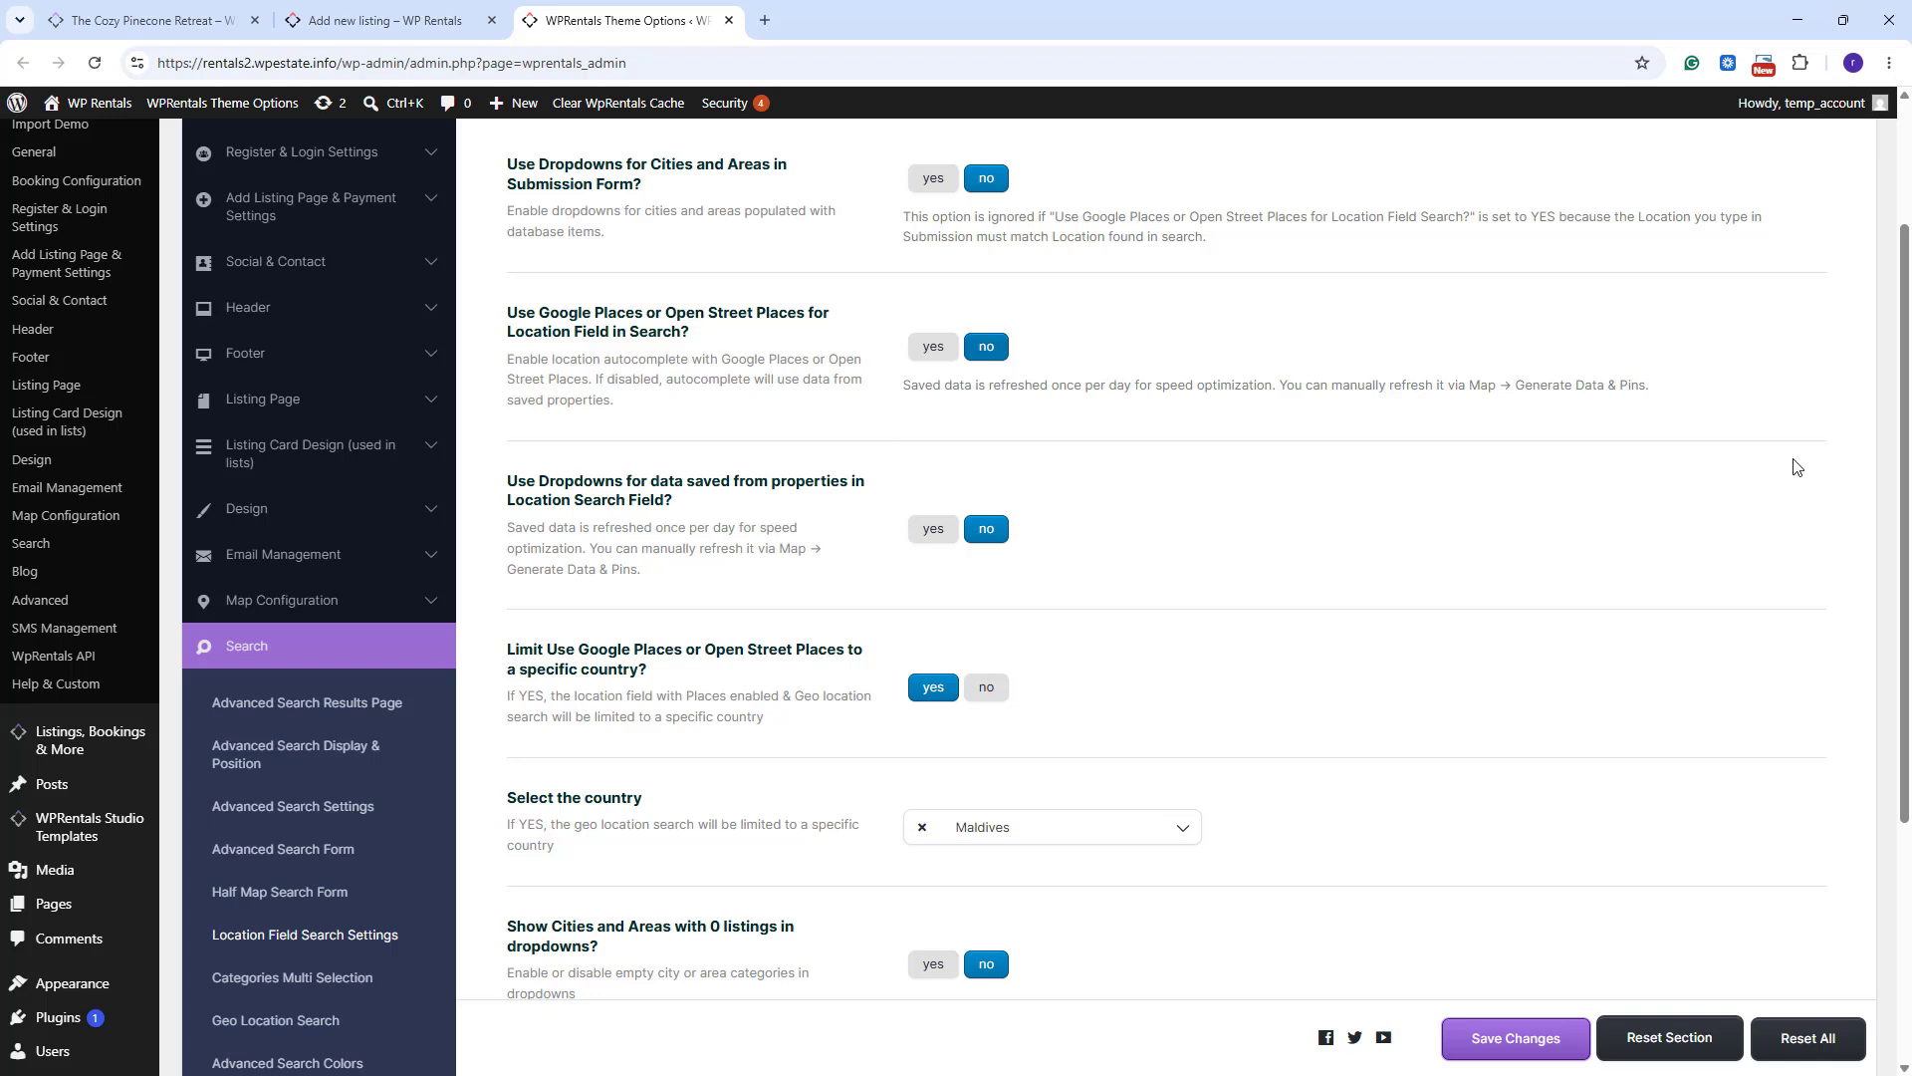
{"action": "scroll", "coordinate": [1096, 349], "scroll_direction": "up", "scroll_amount": 2}
{"action": "left_click", "coordinate": [936, 381]}
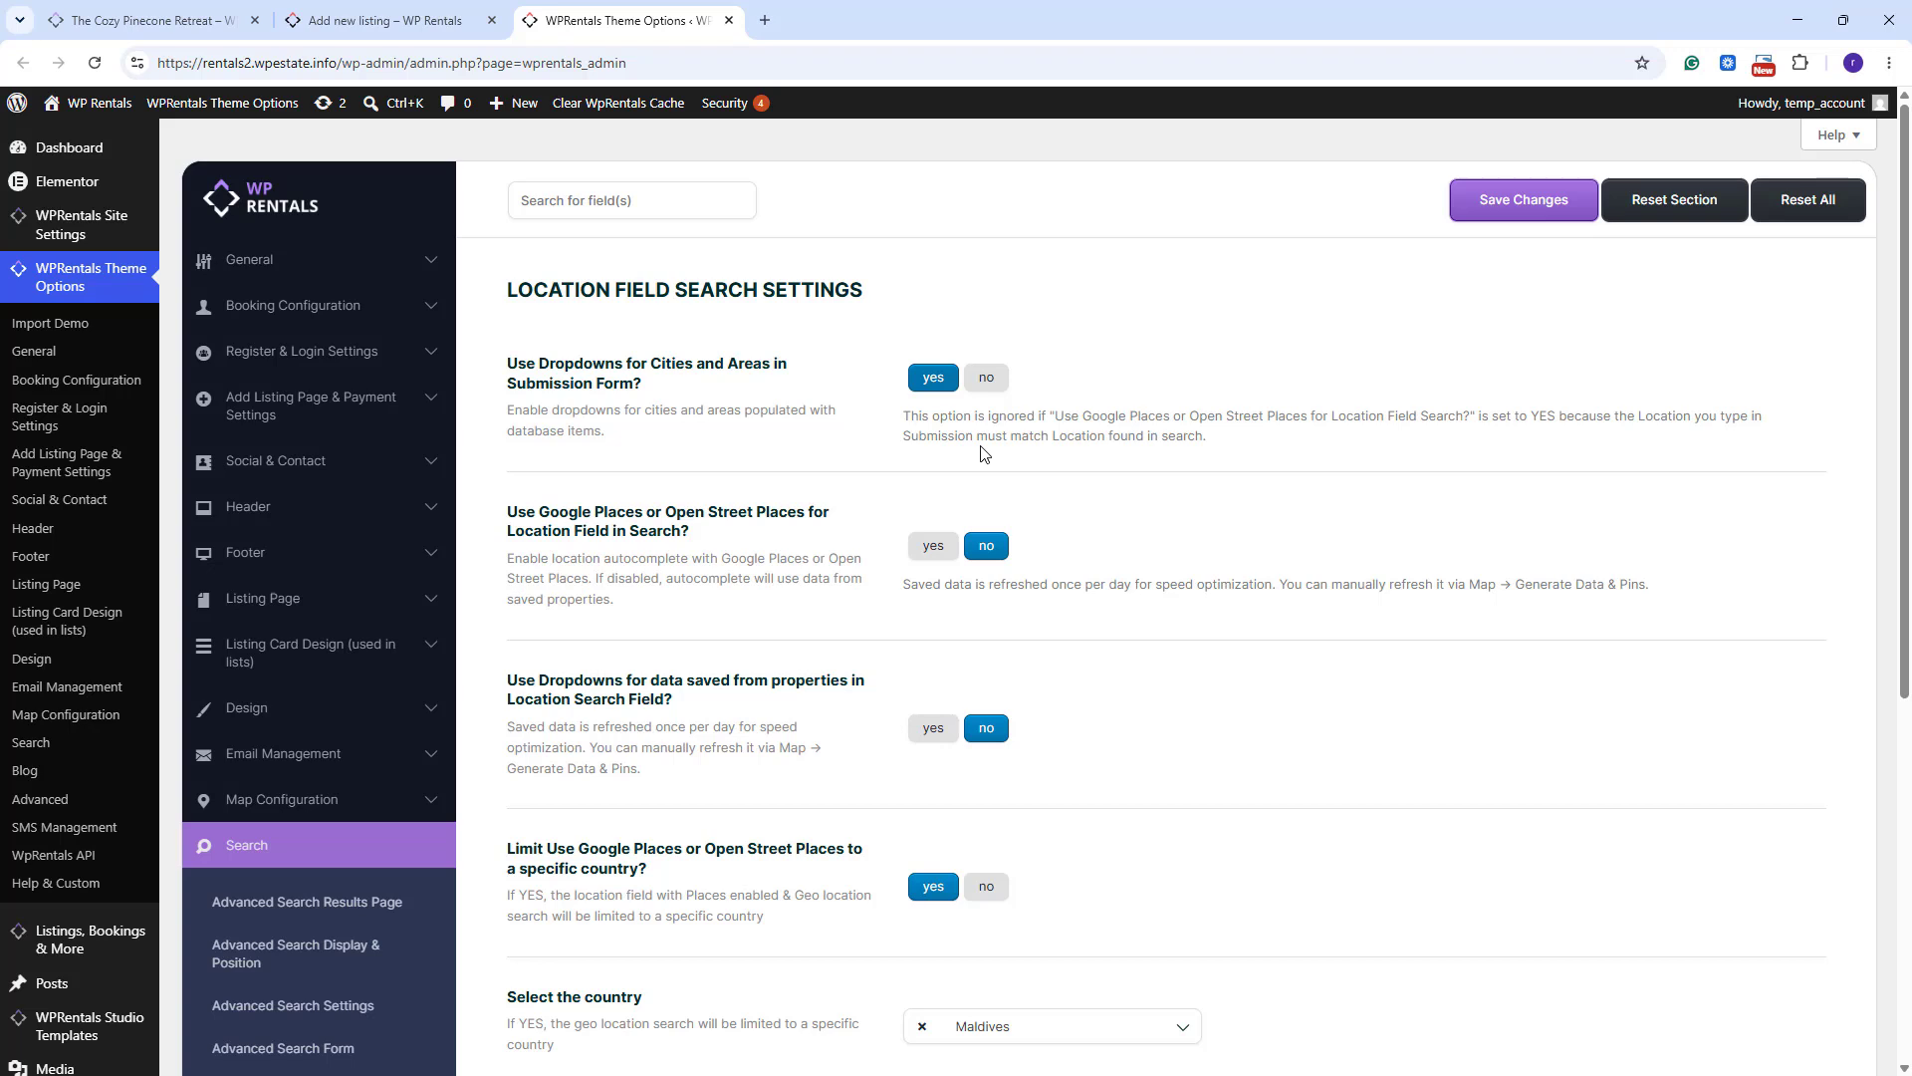
{"action": "mouse_move", "coordinate": [80, 951]}
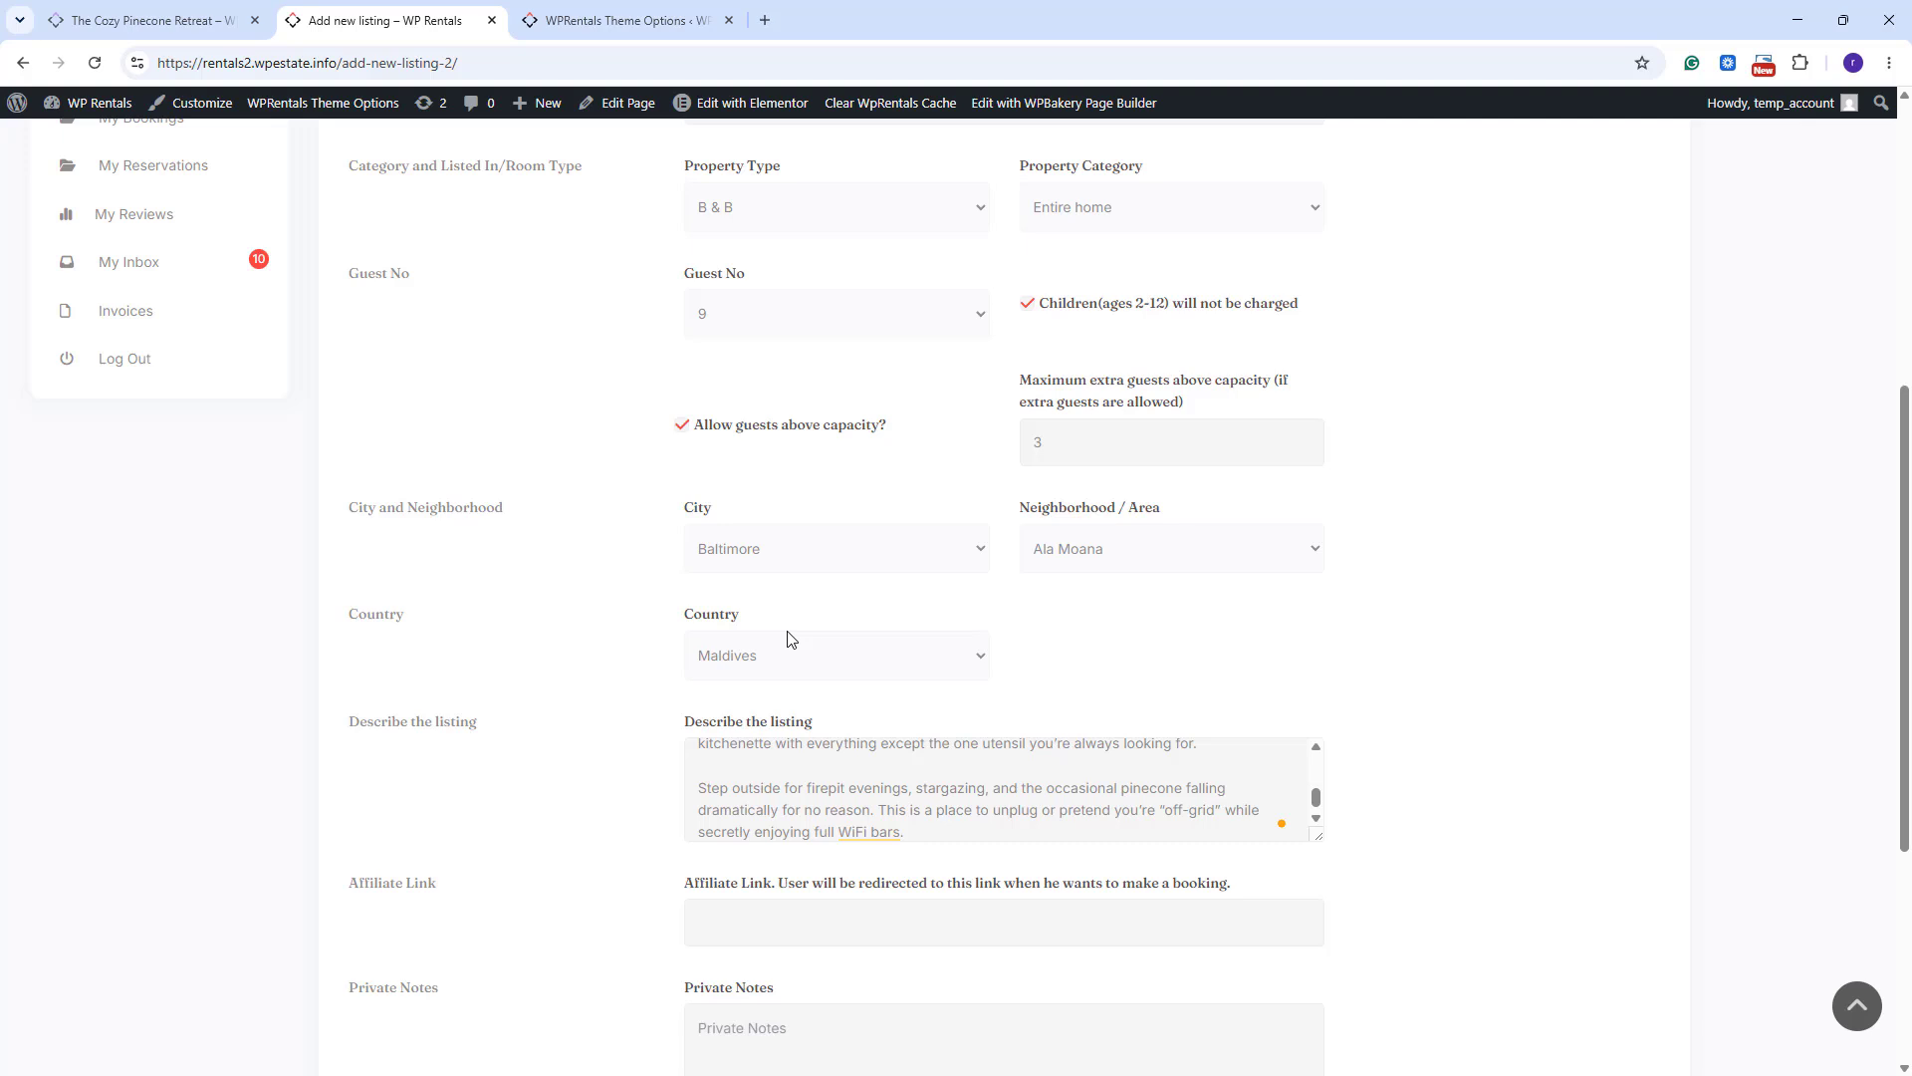
Allow instant booking for the new listing, submit its description and continue to the Price section.
{"action": "scroll", "coordinate": [1360, 542], "scroll_direction": "down", "scroll_amount": 4}
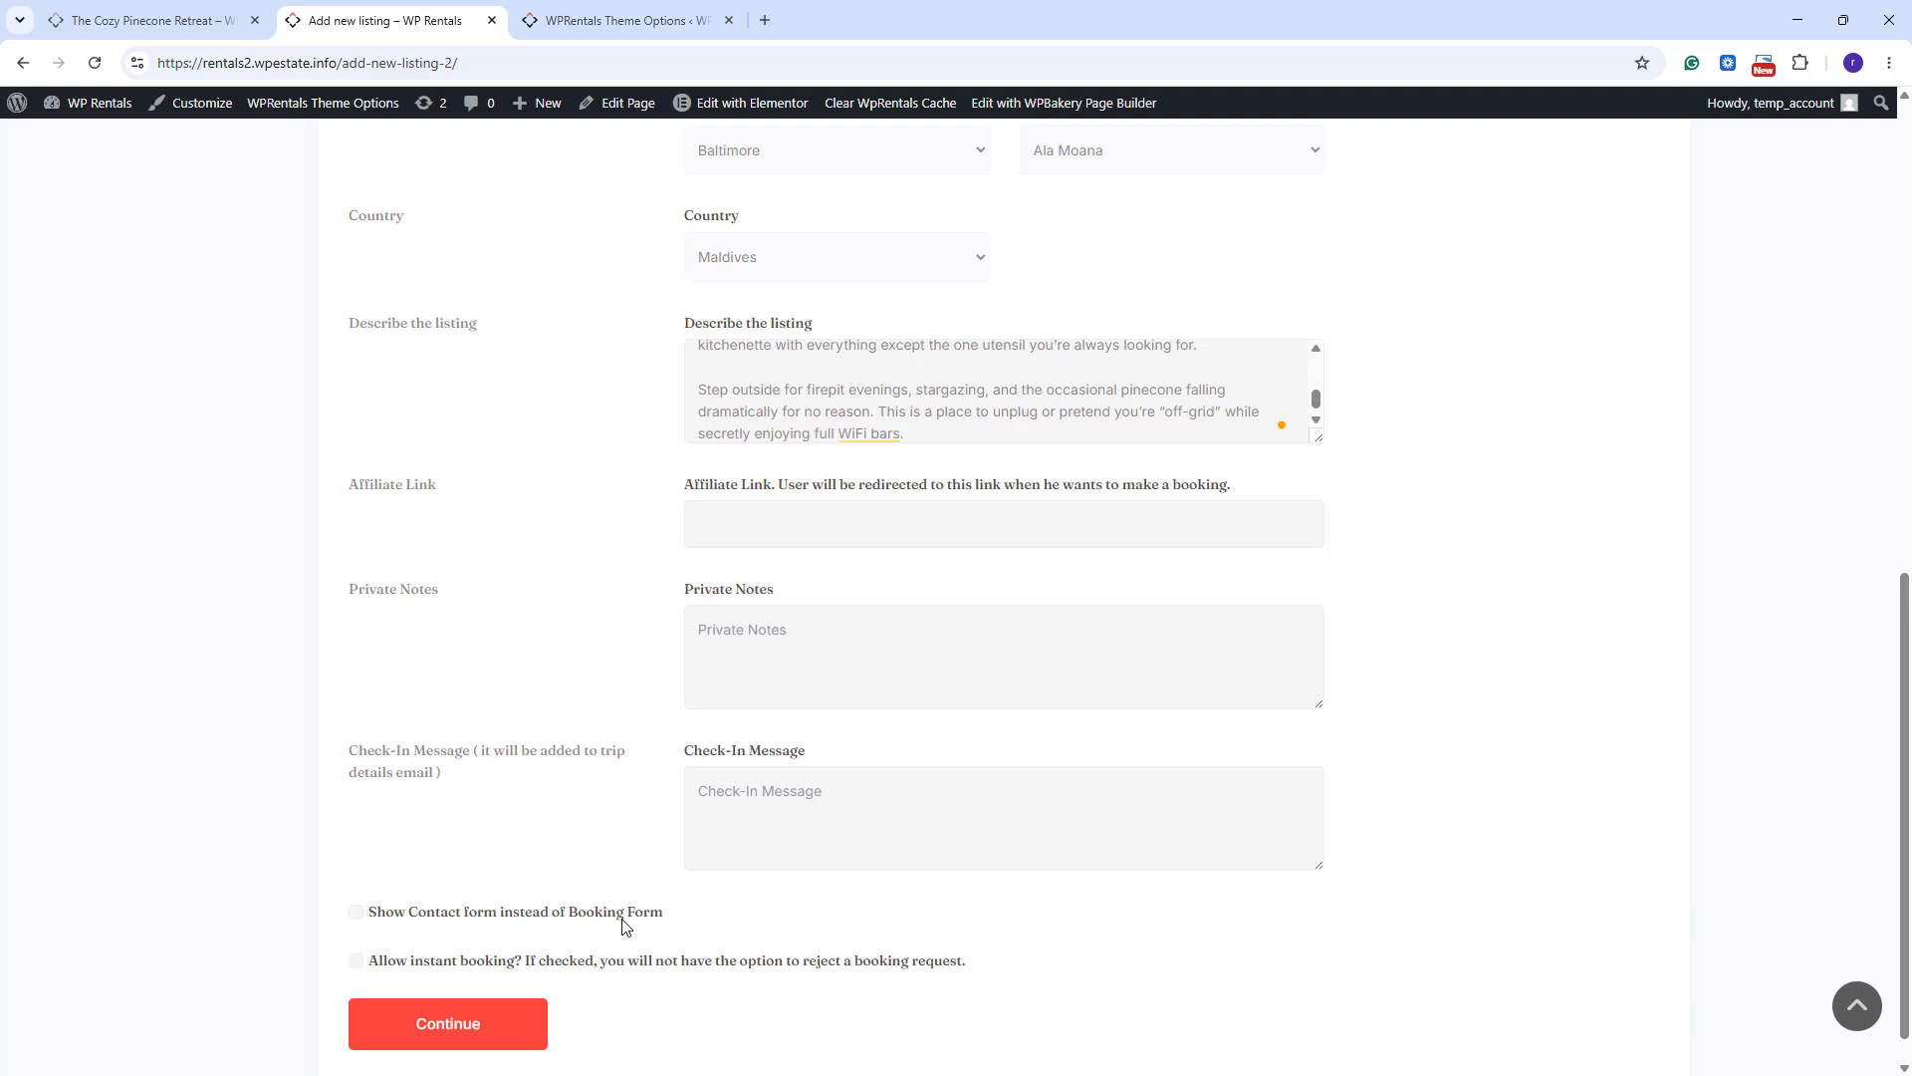
{"action": "left_click", "coordinate": [358, 915]}
{"action": "left_click", "coordinate": [358, 962]}
{"action": "left_click", "coordinate": [358, 962]}
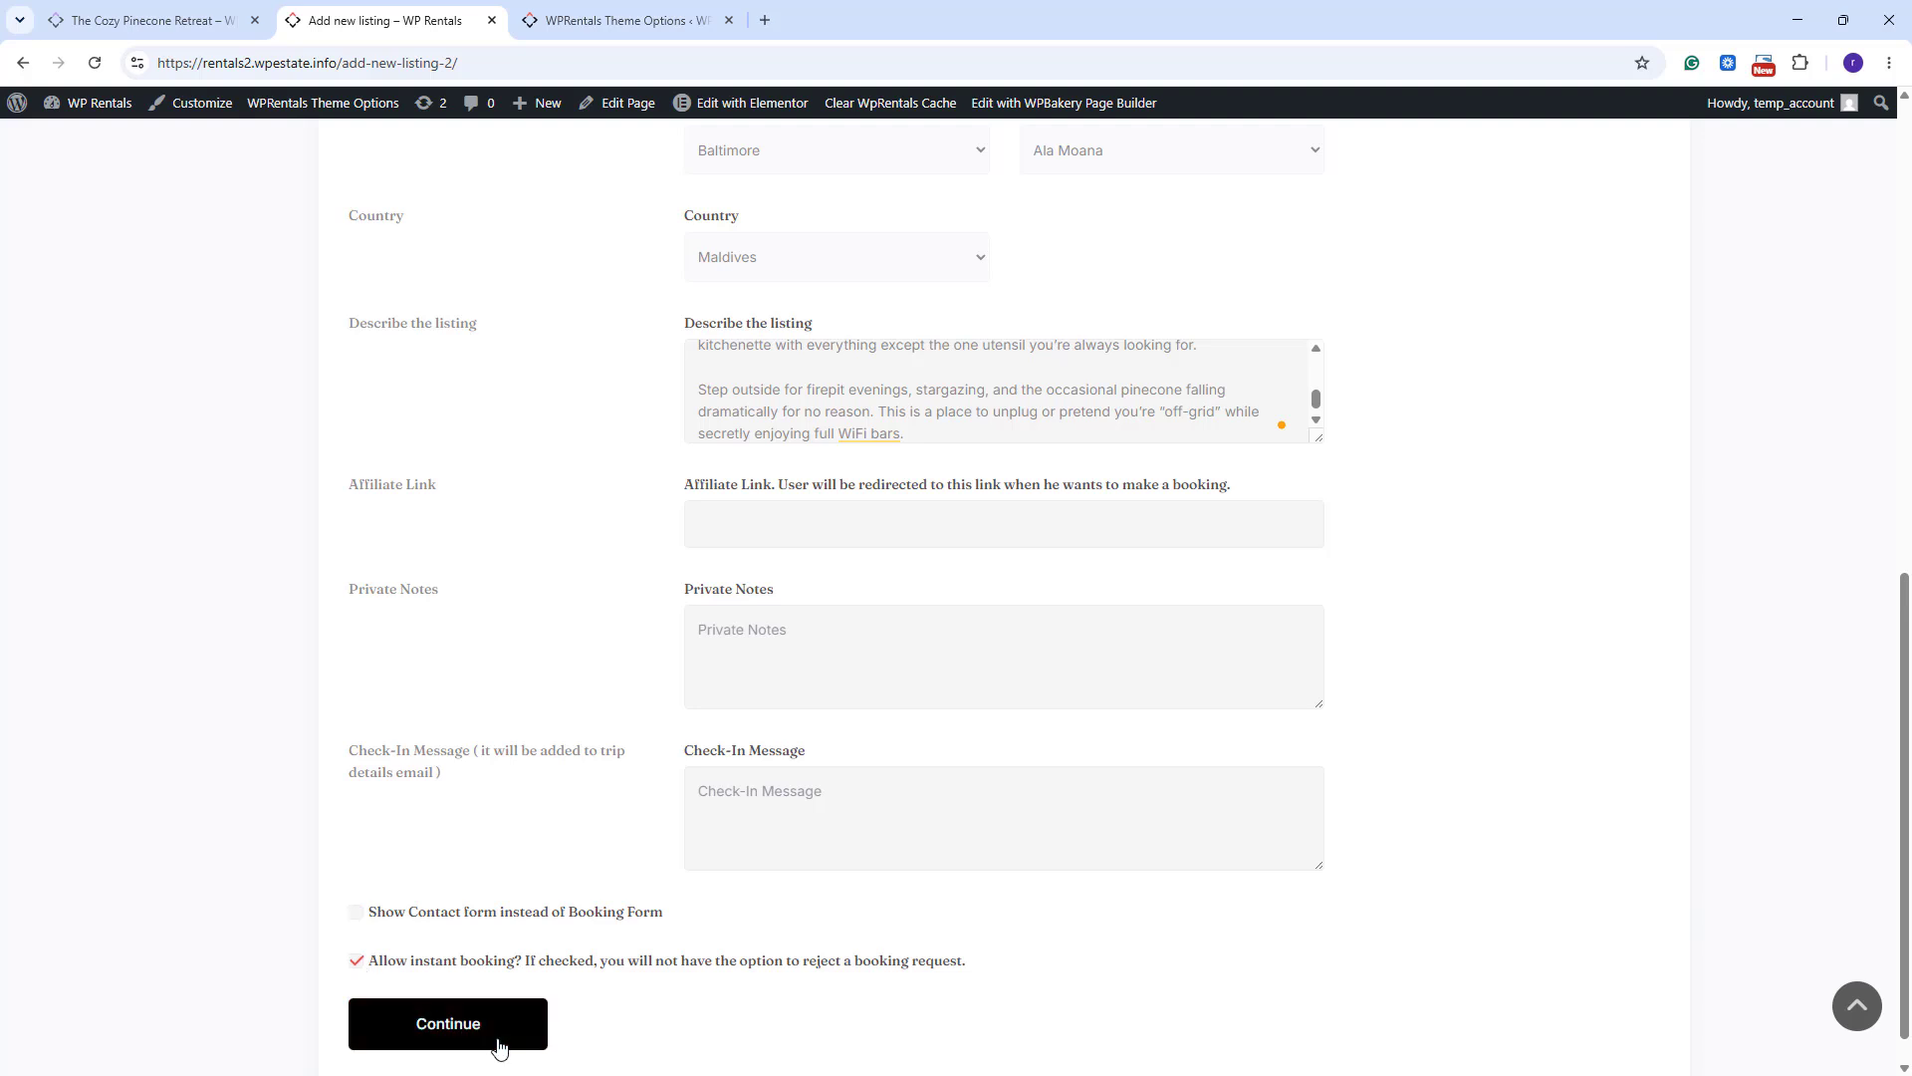
{"action": "left_click", "coordinate": [445, 1039]}
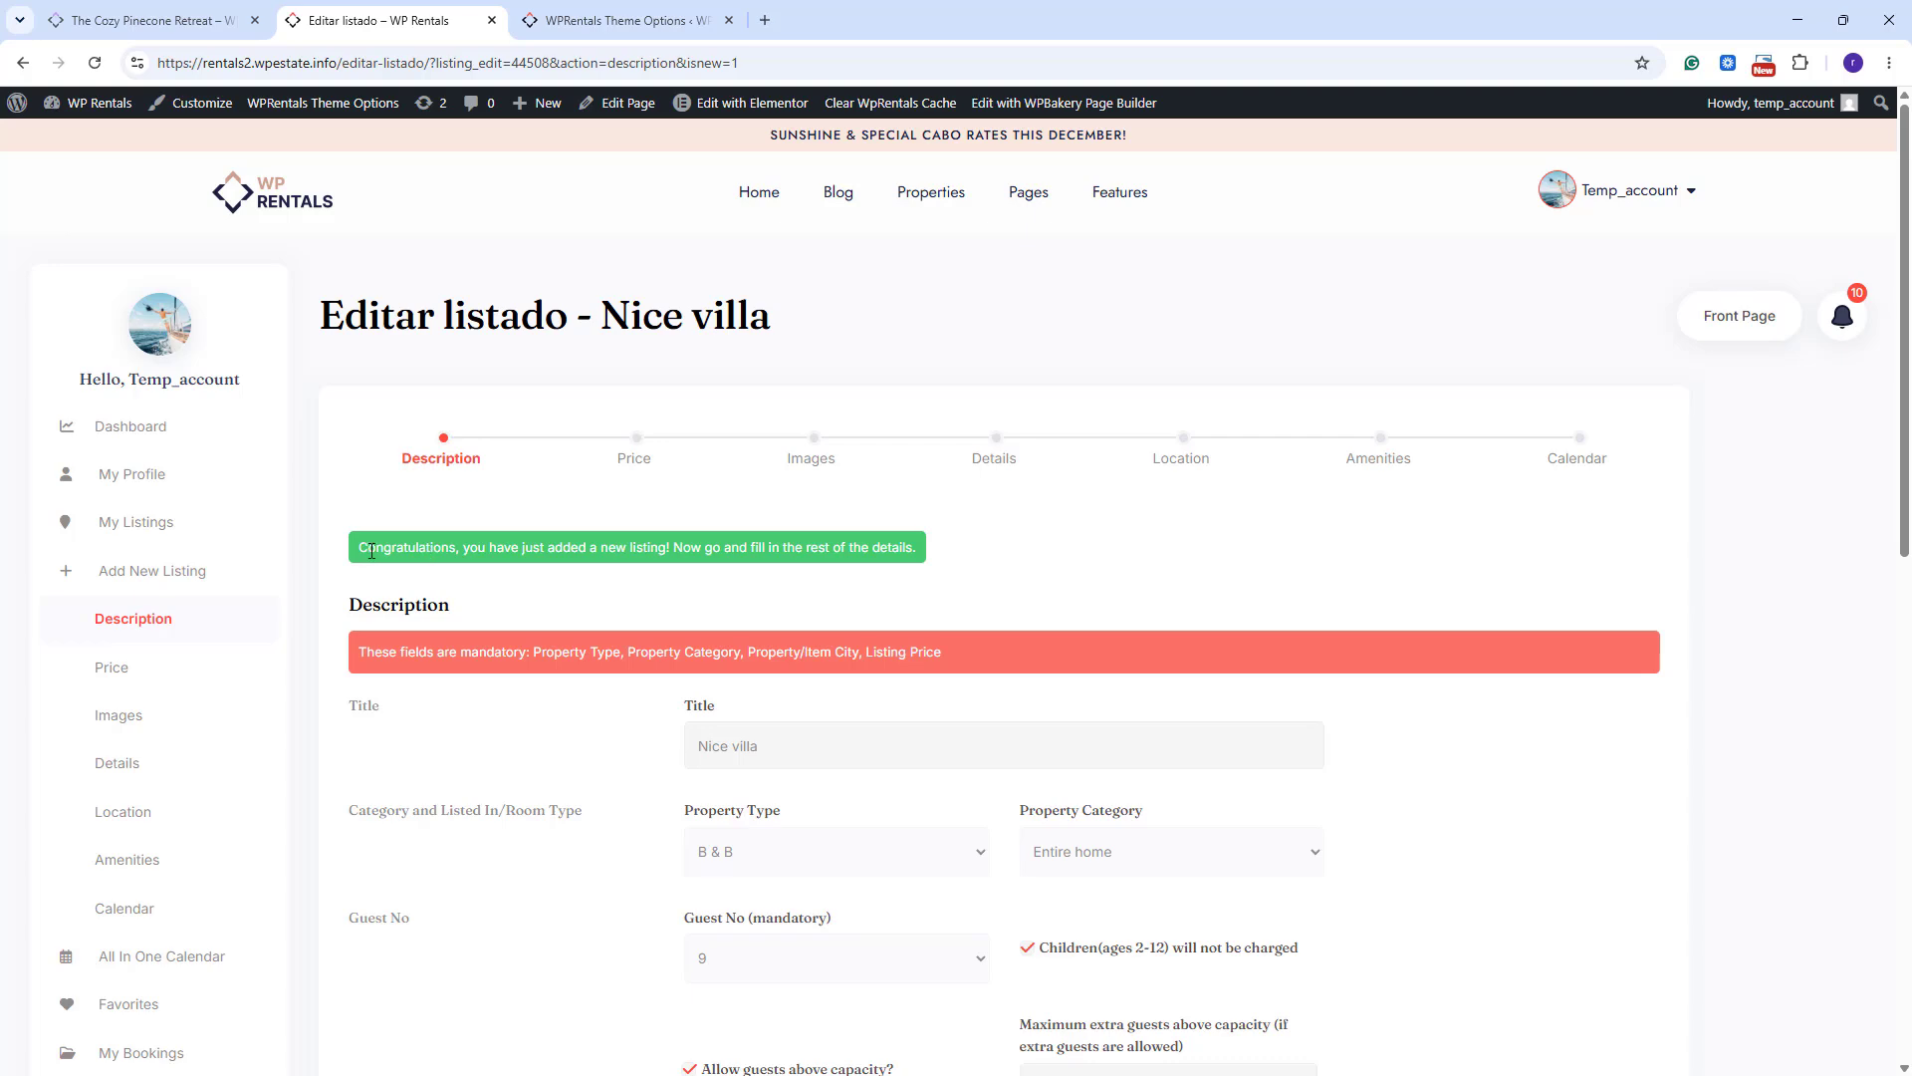
{"action": "scroll", "coordinate": [453, 983], "scroll_direction": "down", "scroll_amount": 15}
{"action": "left_click", "coordinate": [450, 976]}
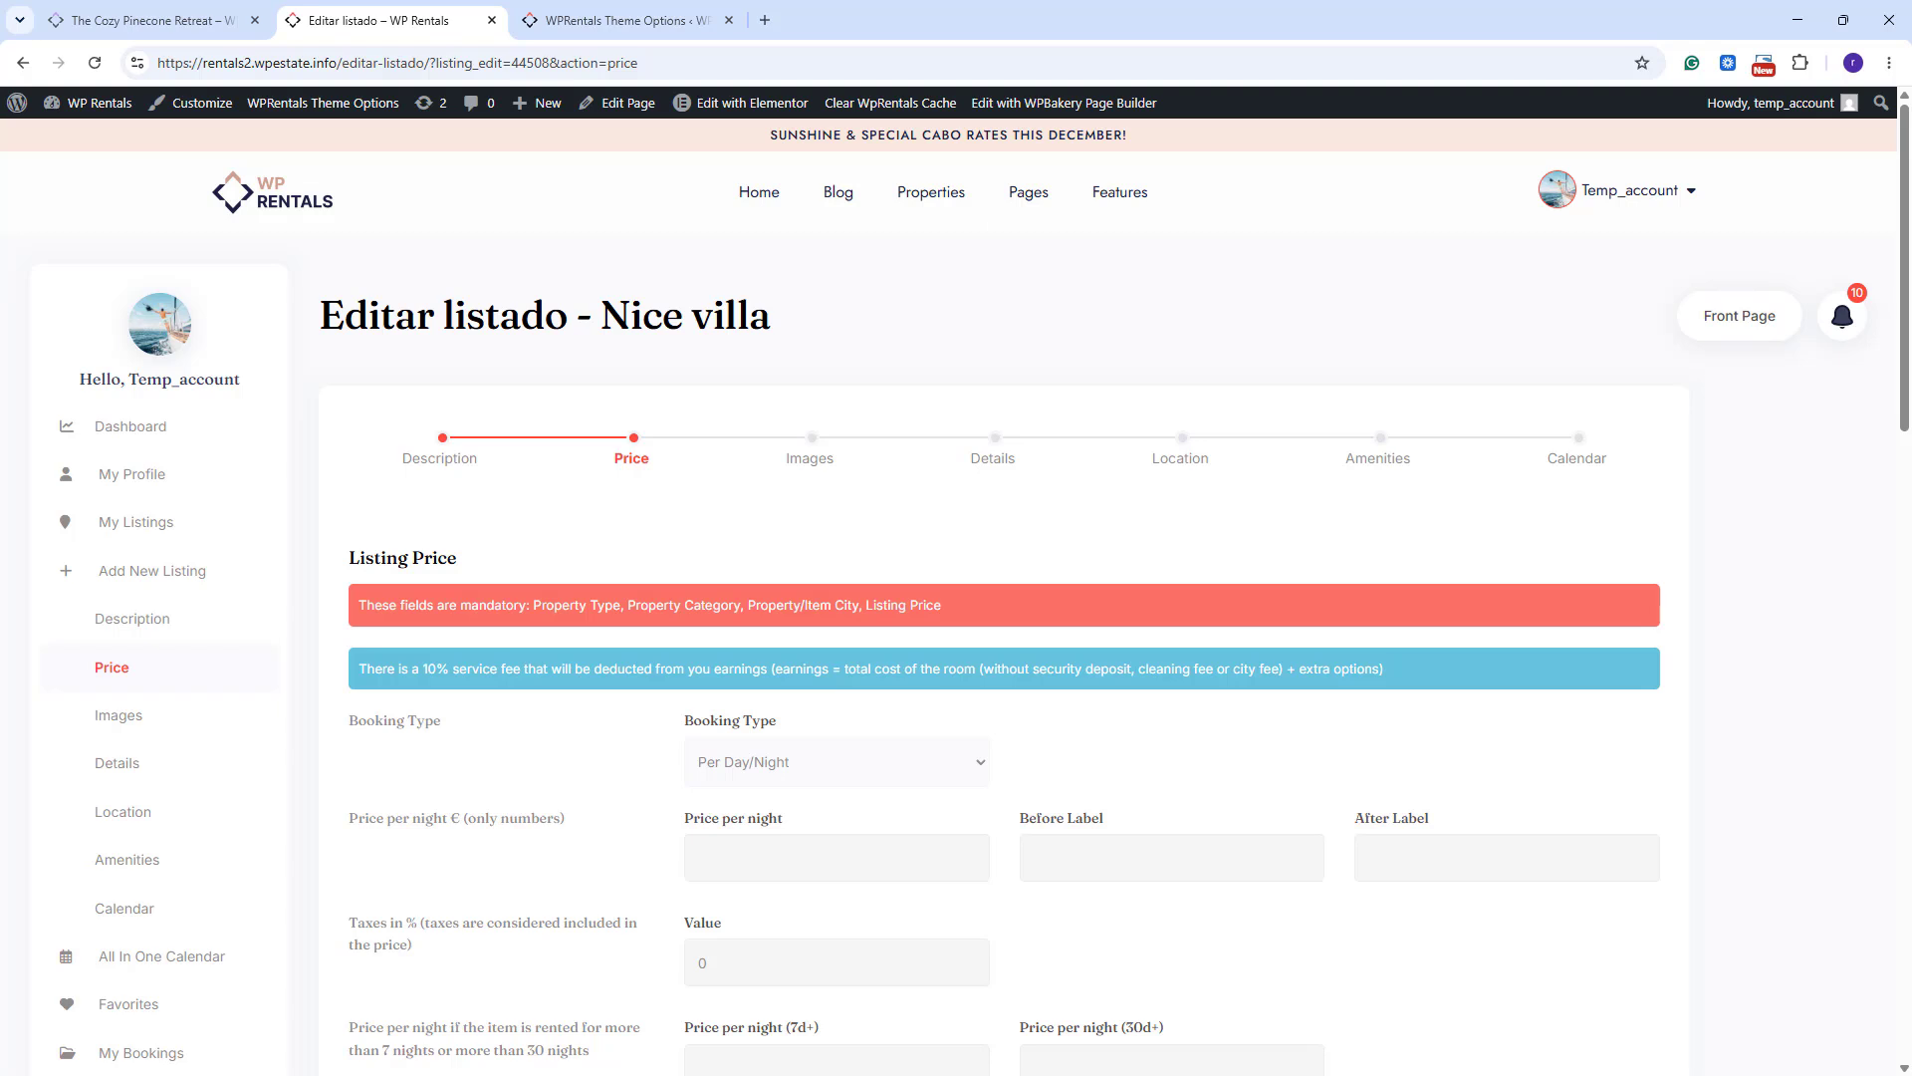
Review the Form General Settings and Calendar Settings under Booking Configuration in the theme options.
{"action": "key", "text": "ctrl+Tab"}
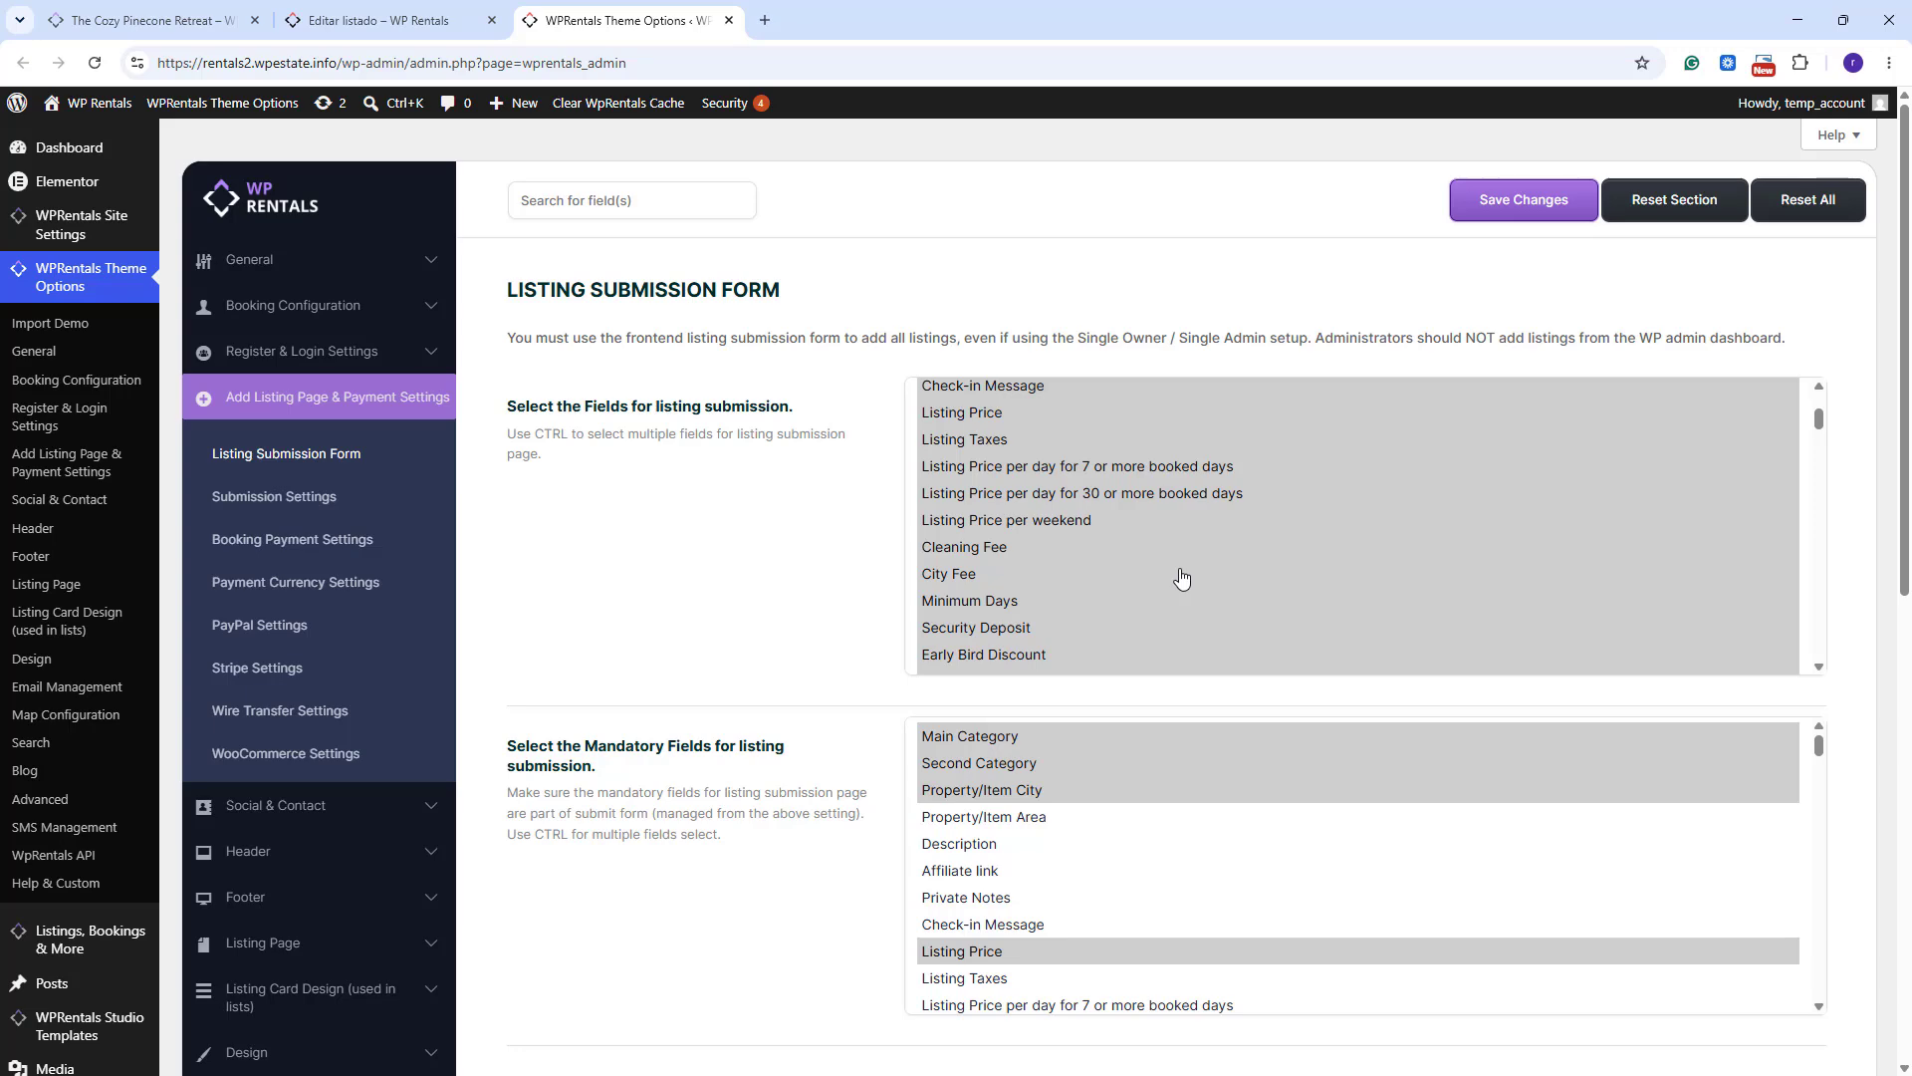
{"action": "left_click", "coordinate": [295, 314]}
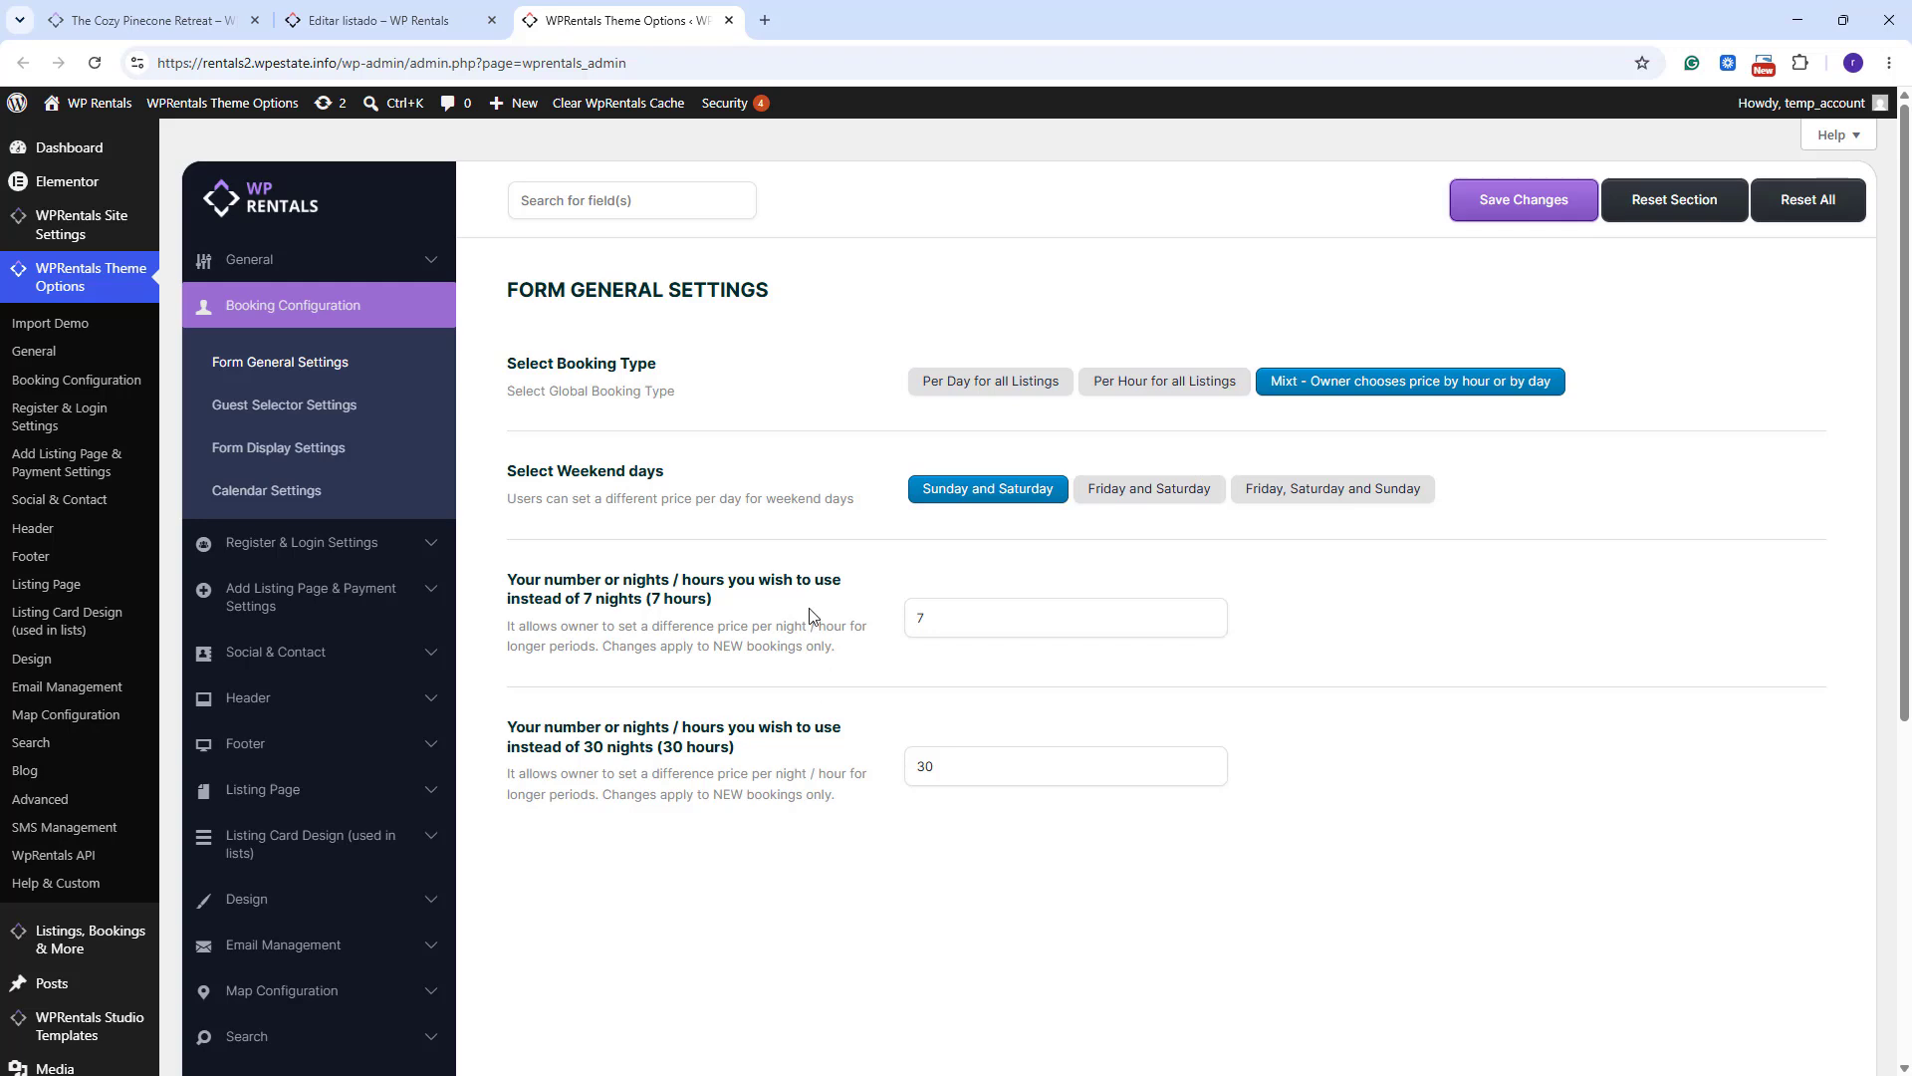
{"action": "left_click", "coordinate": [328, 492]}
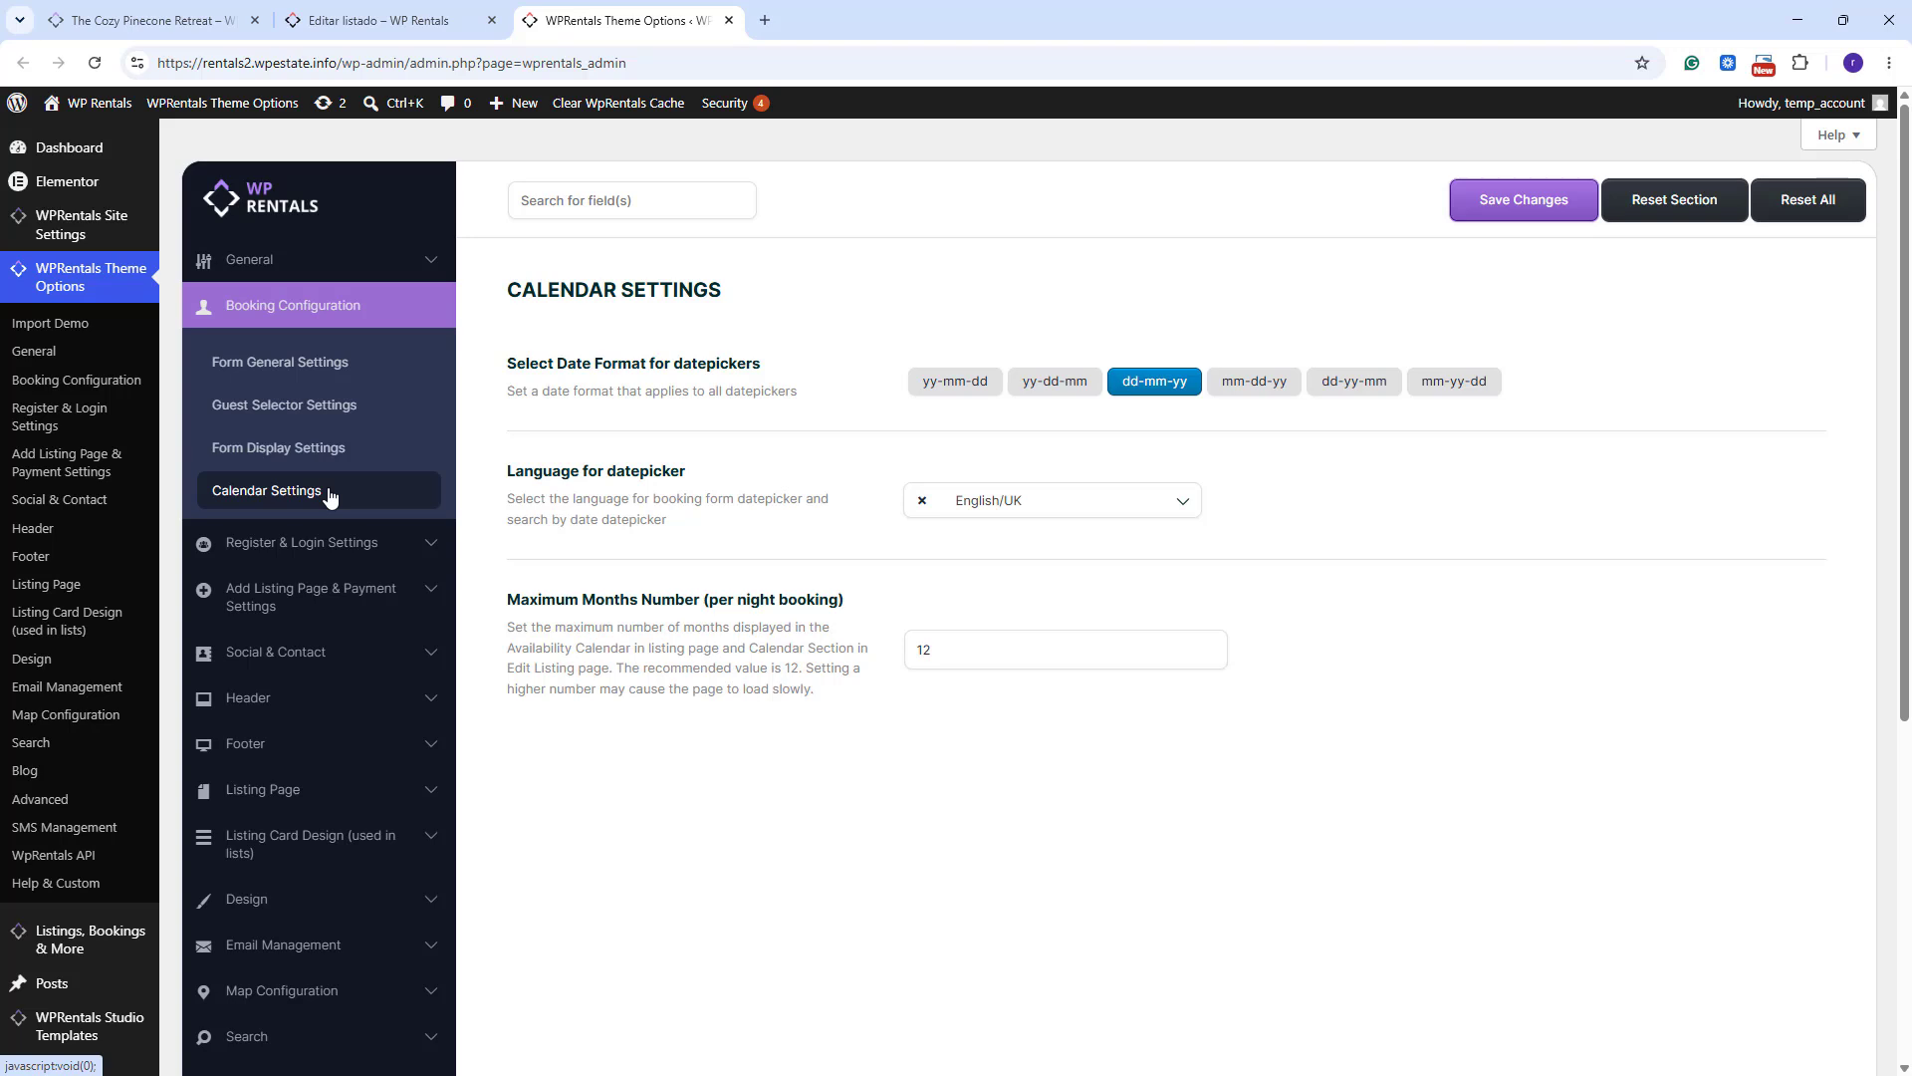
{"action": "left_click", "coordinate": [971, 664]}
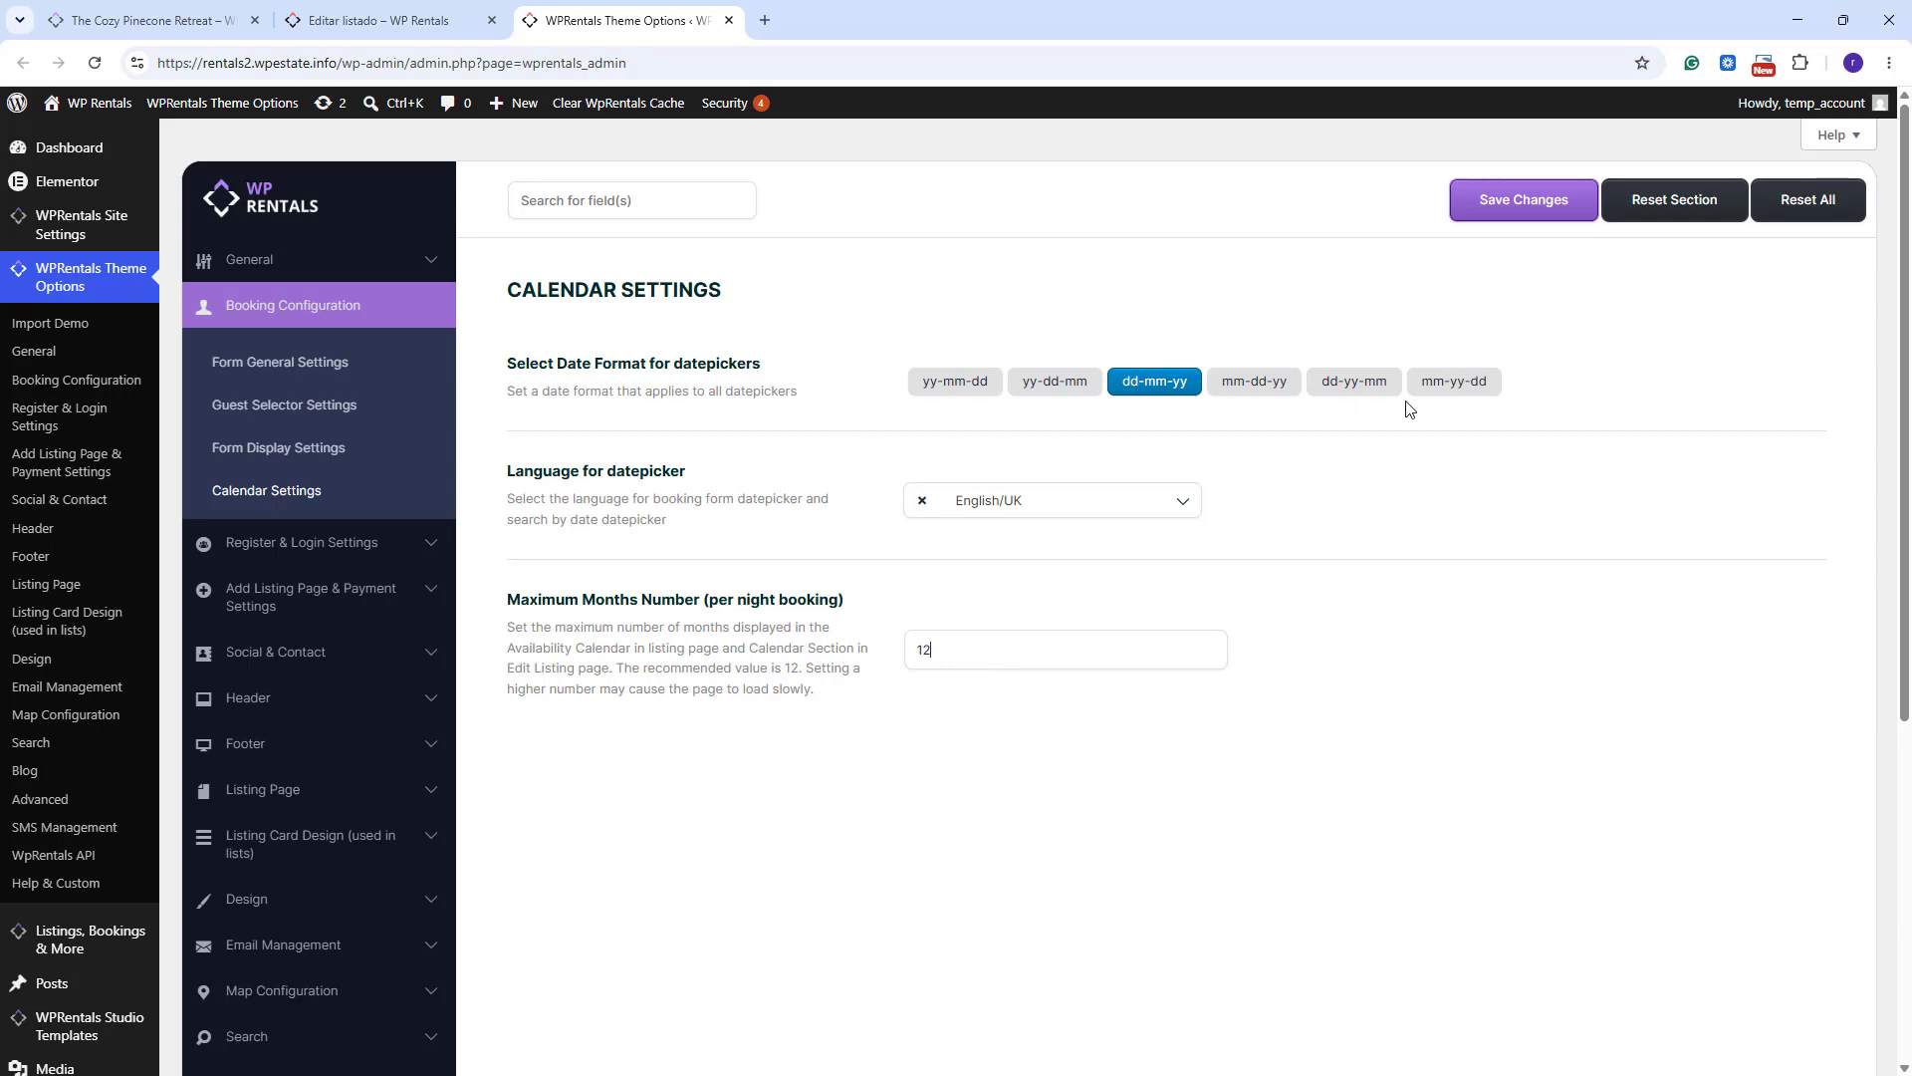
On the listing's Price page, choose Per Day/Night booking and set the nightly price to 100 with the before label From.
{"action": "key", "text": "ctrl+shift+Tab"}
{"action": "scroll", "coordinate": [747, 474], "scroll_direction": "down", "scroll_amount": 4}
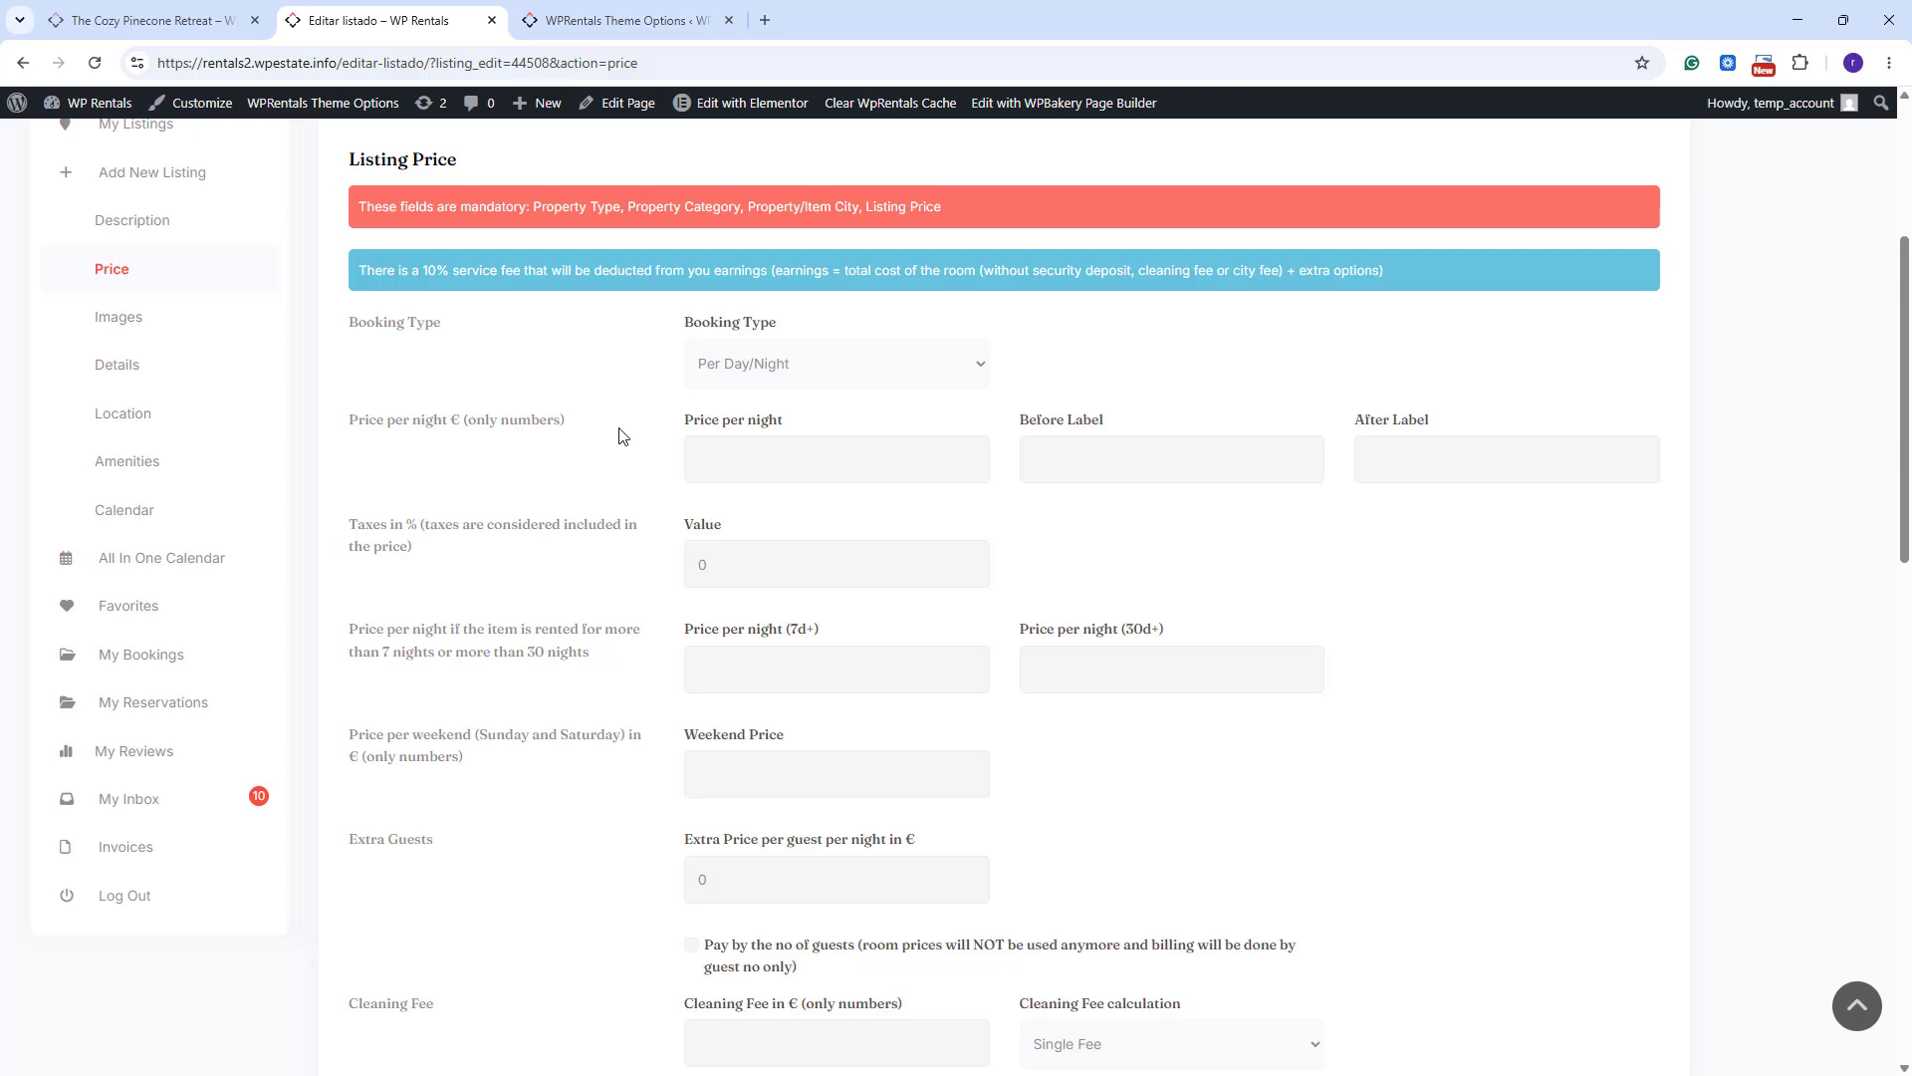
{"action": "left_click", "coordinate": [753, 366]}
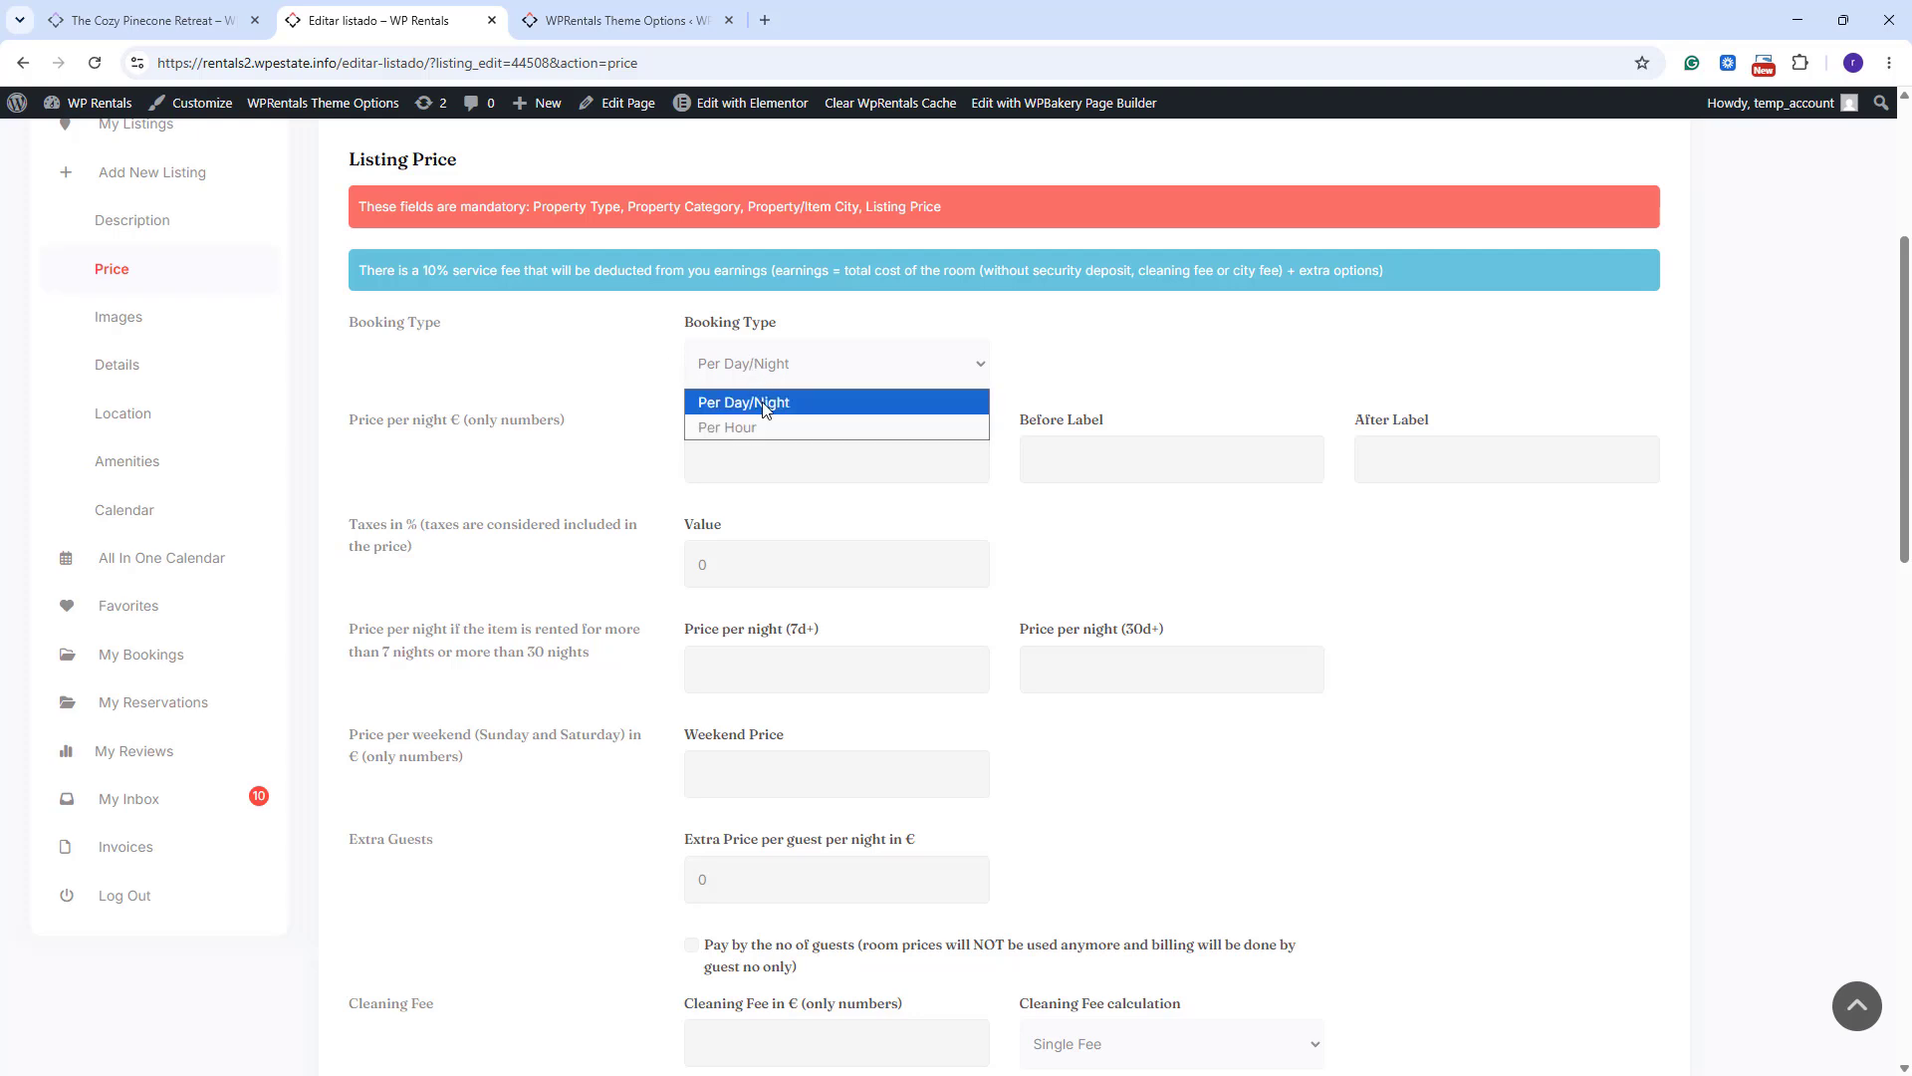
{"action": "left_click", "coordinate": [877, 409]}
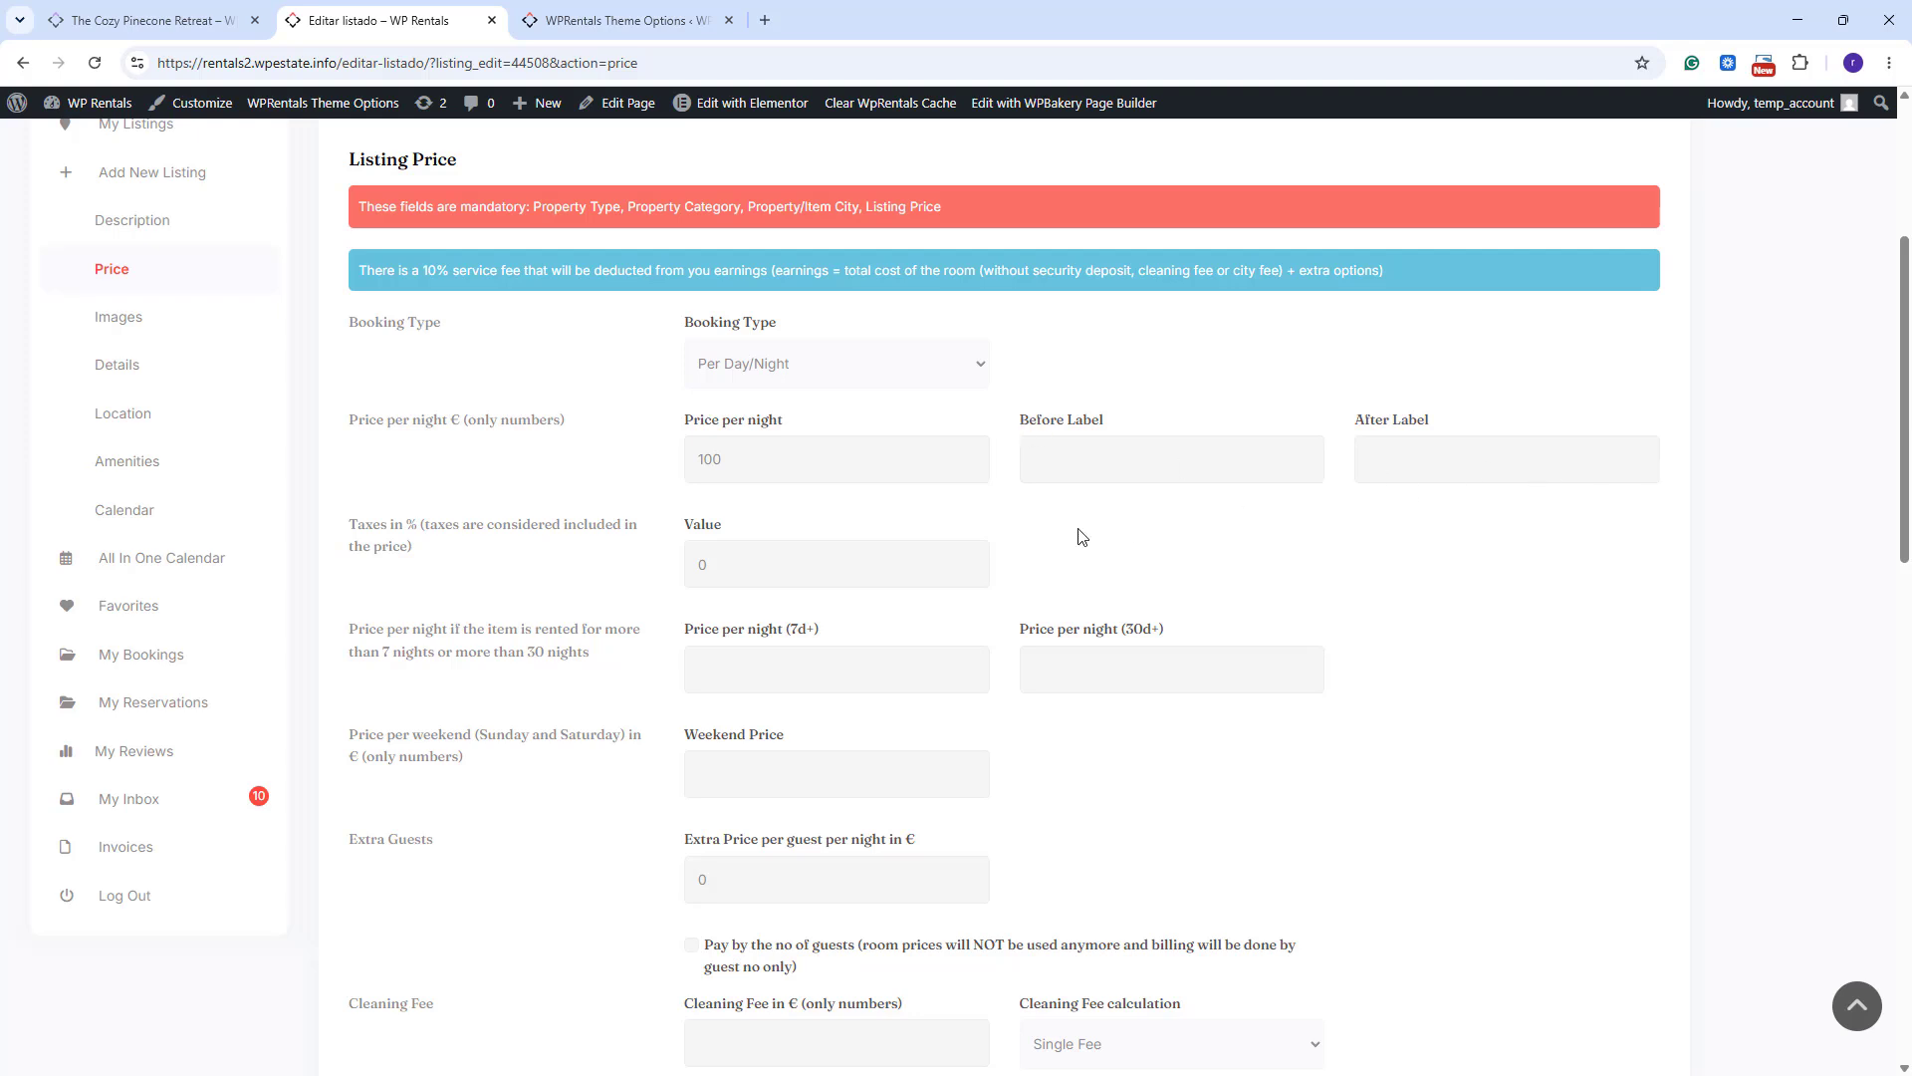
{"action": "left_click", "coordinate": [1053, 444]}
{"action": "left_click", "coordinate": [1155, 537]}
Review the remaining price fields, from taxes, weekend price and fees to extra options and the Price Adjustments calendar.
{"action": "scroll", "coordinate": [856, 578], "scroll_direction": "down", "scroll_amount": 3}
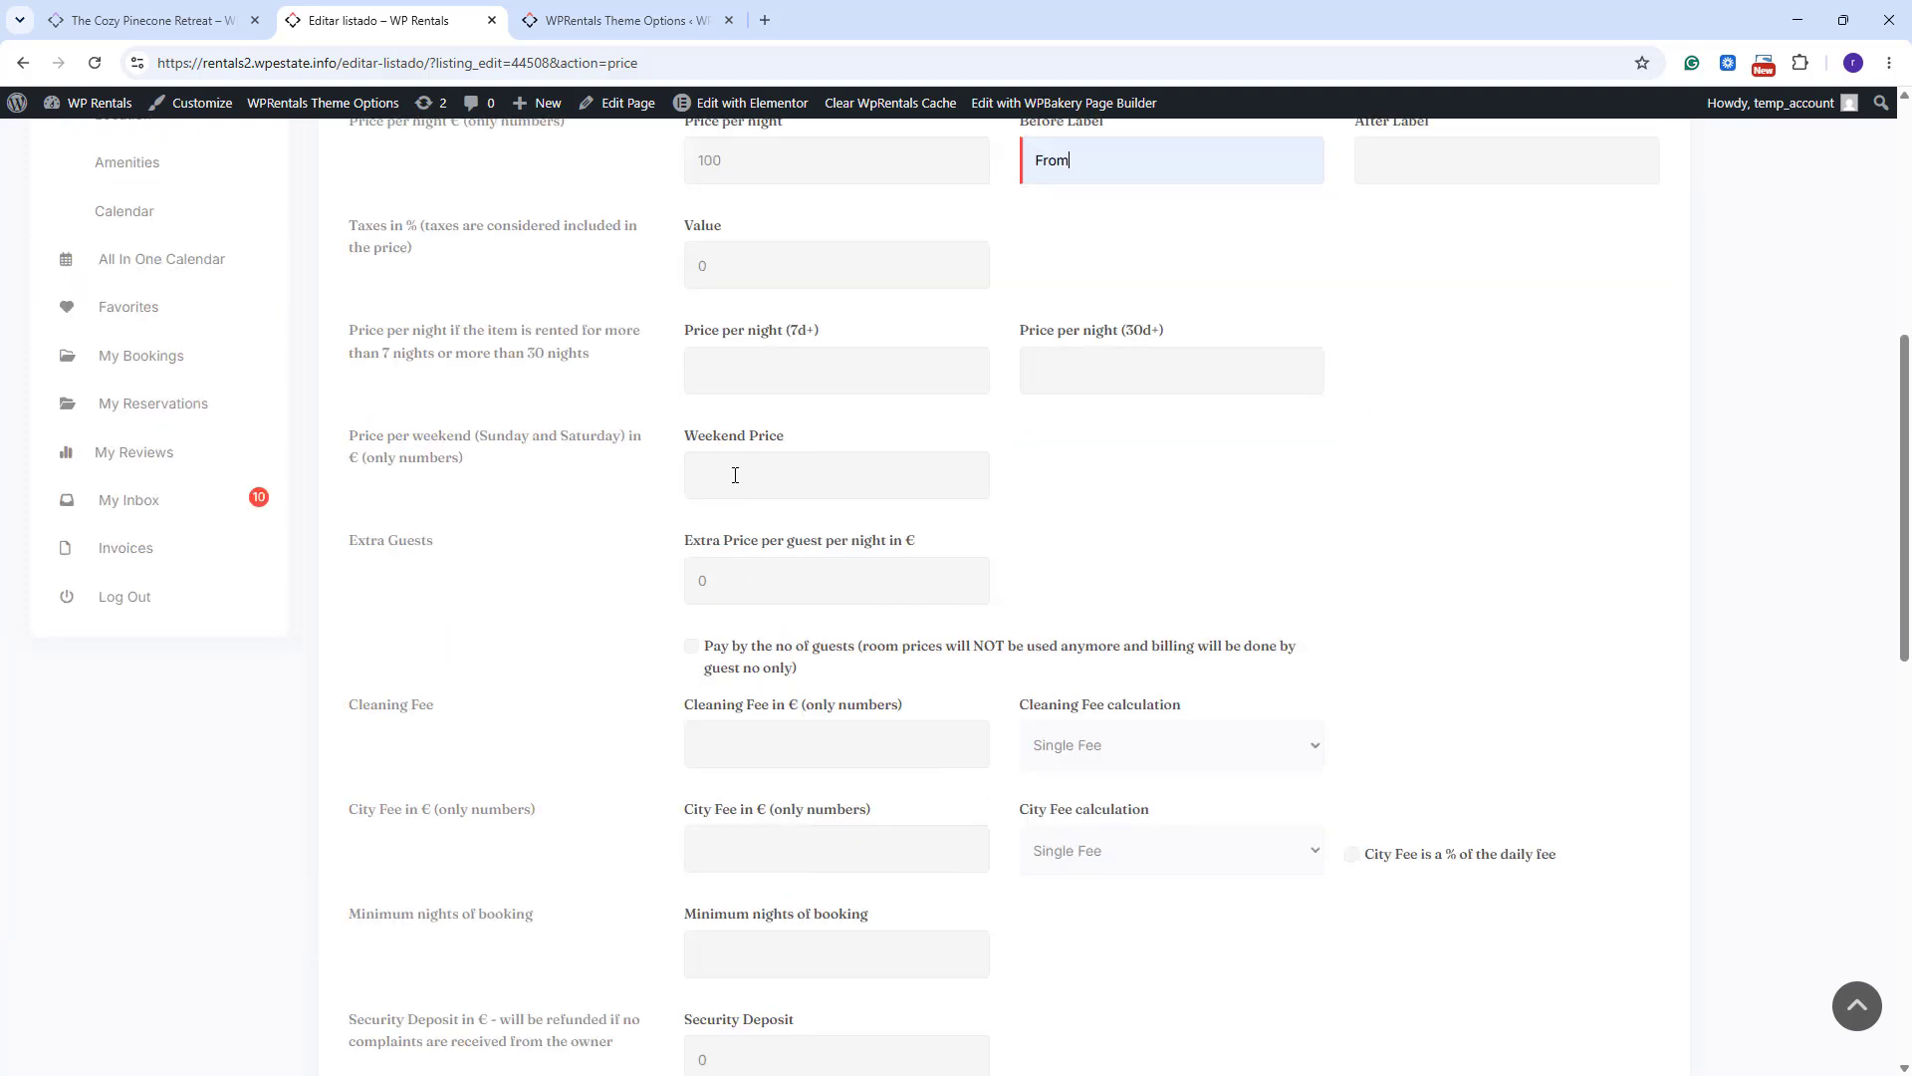
{"action": "scroll", "coordinate": [735, 475], "scroll_direction": "down", "scroll_amount": 2}
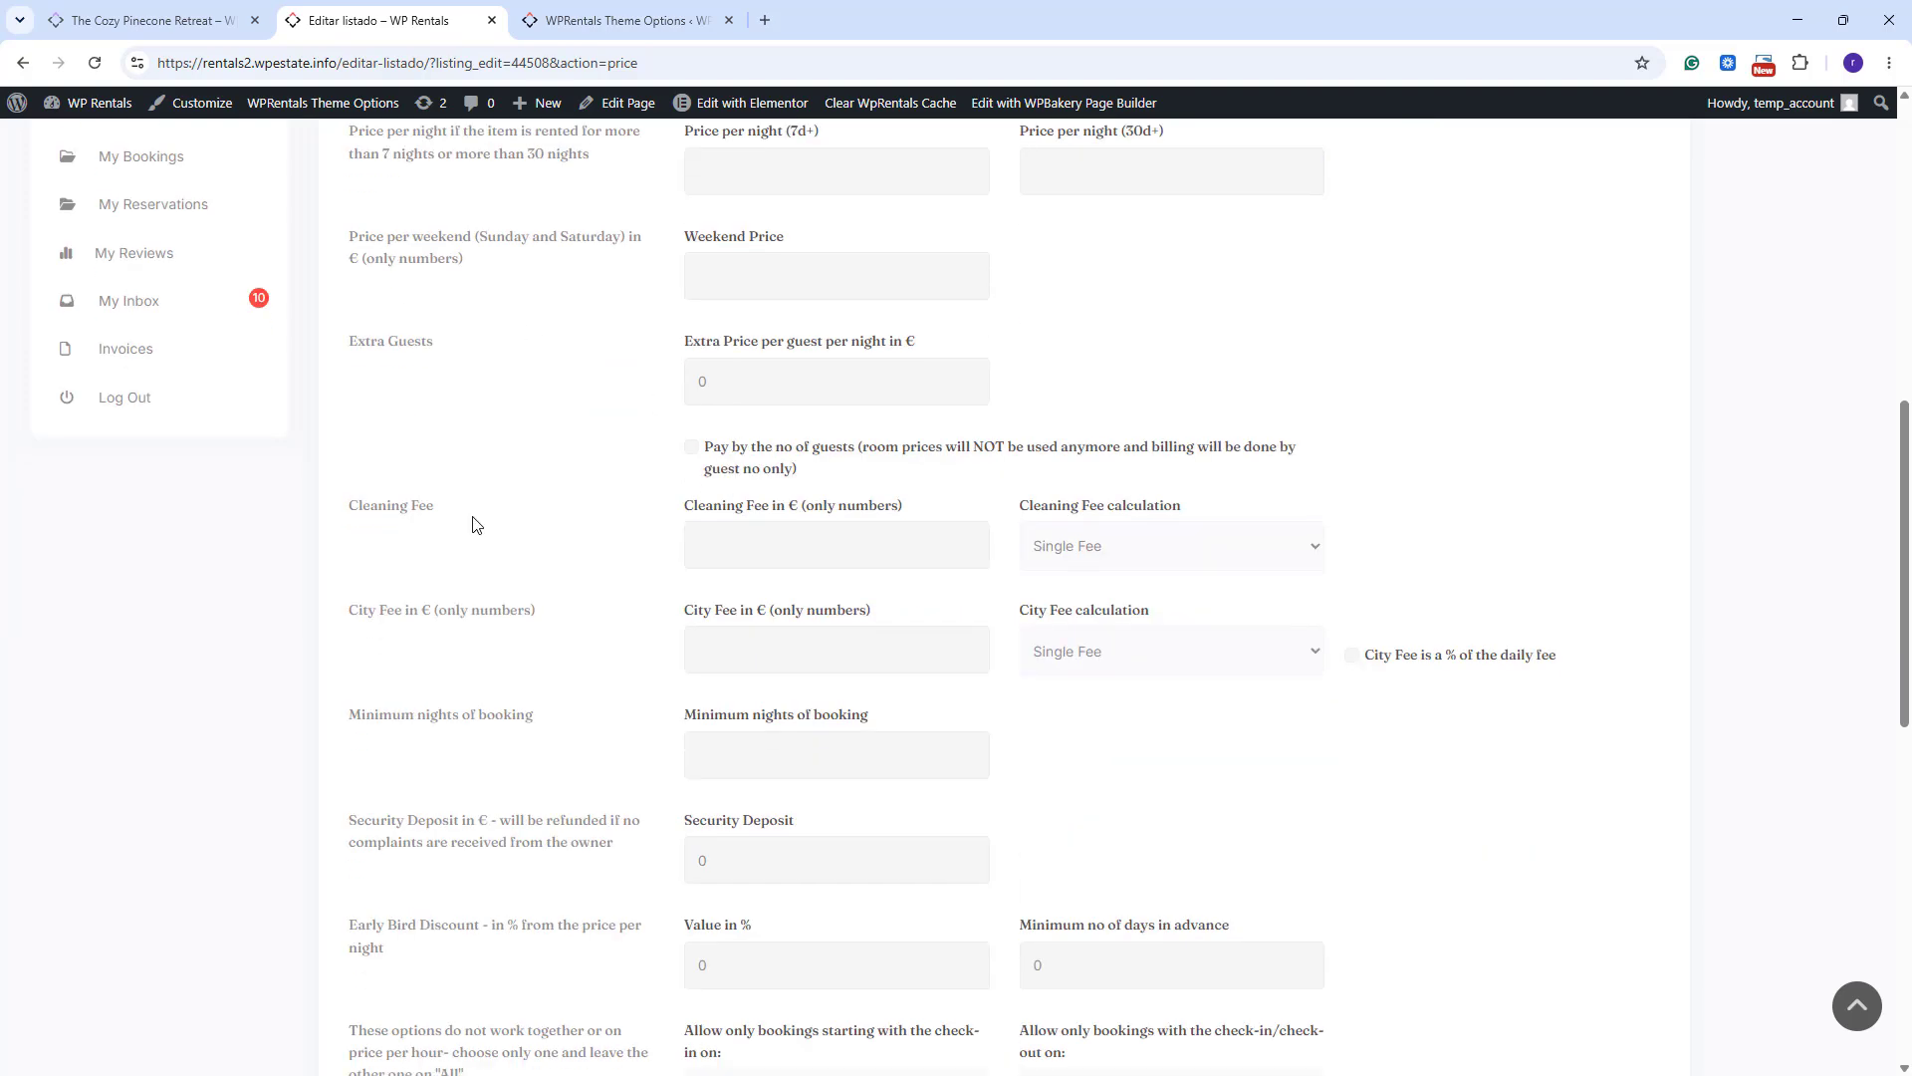
{"action": "scroll", "coordinate": [482, 645], "scroll_direction": "down", "scroll_amount": 2}
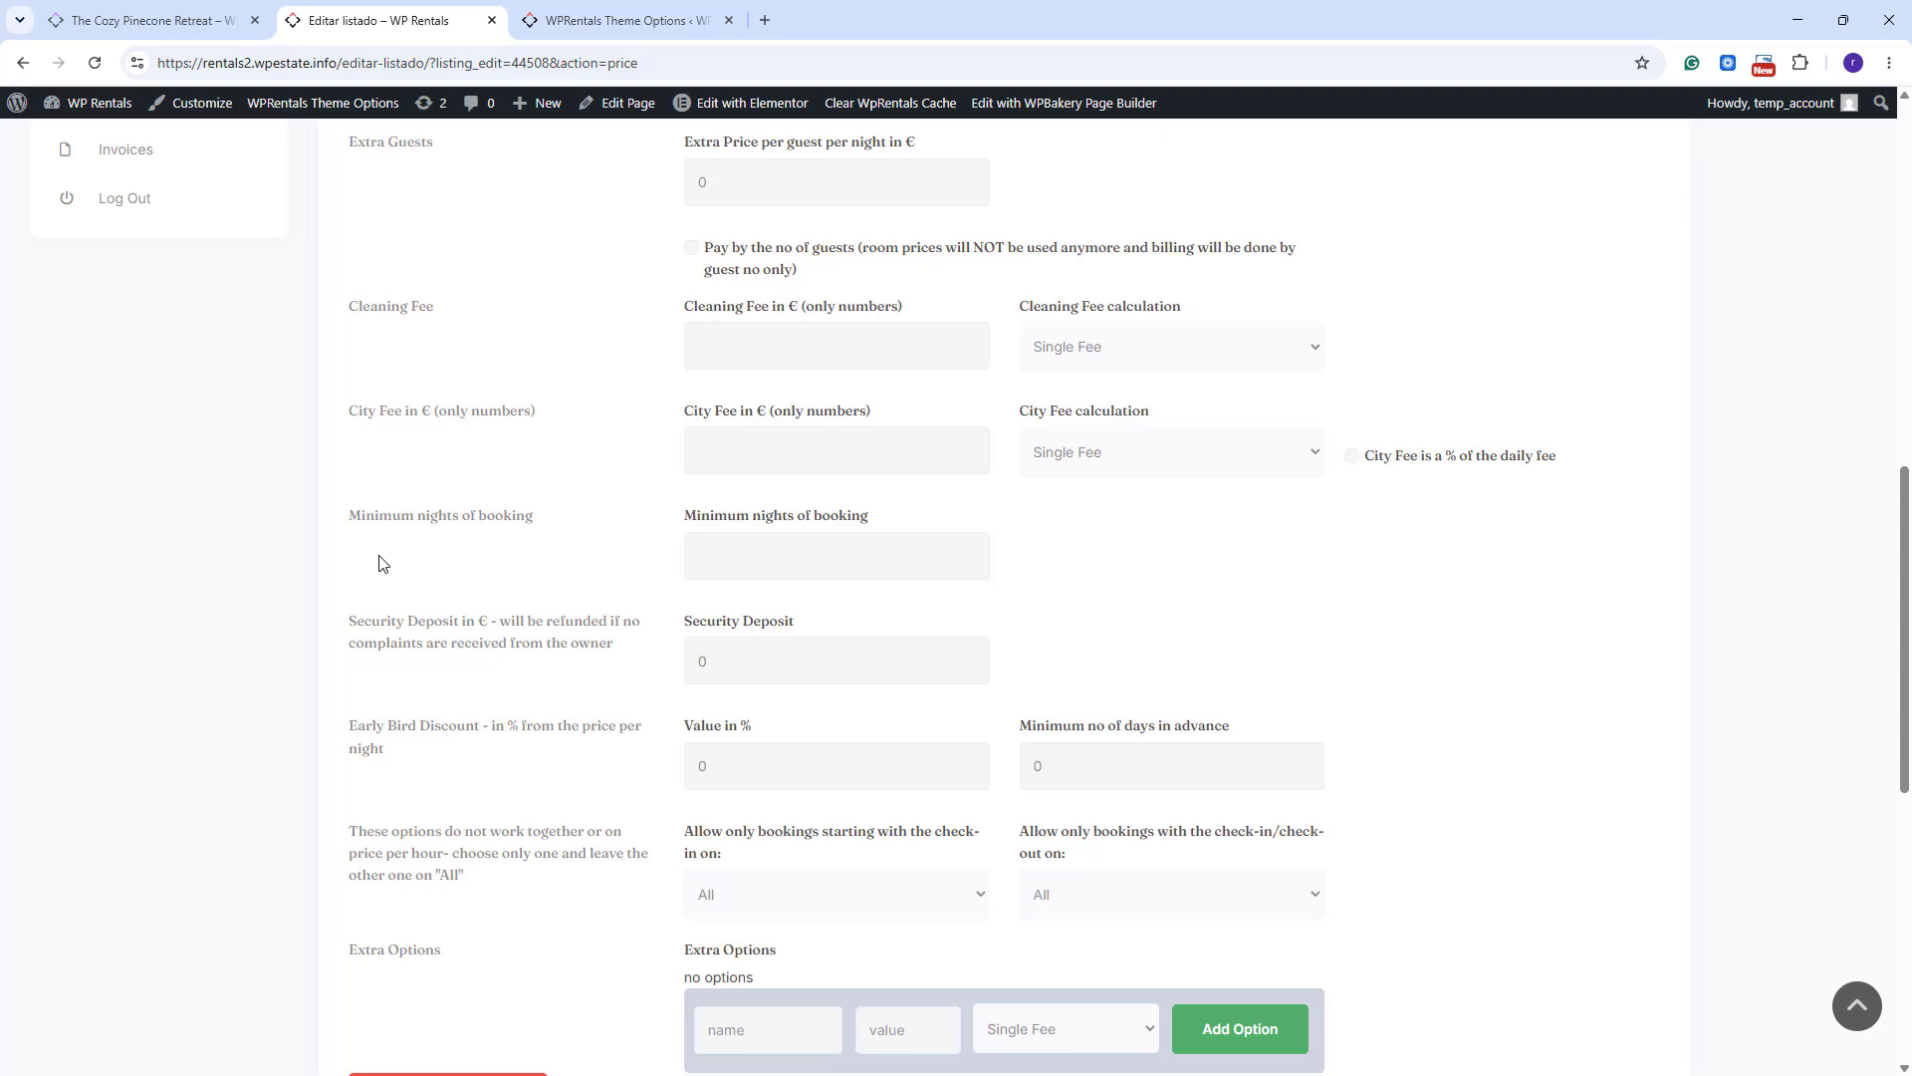
{"action": "scroll", "coordinate": [379, 563], "scroll_direction": "down", "scroll_amount": 2}
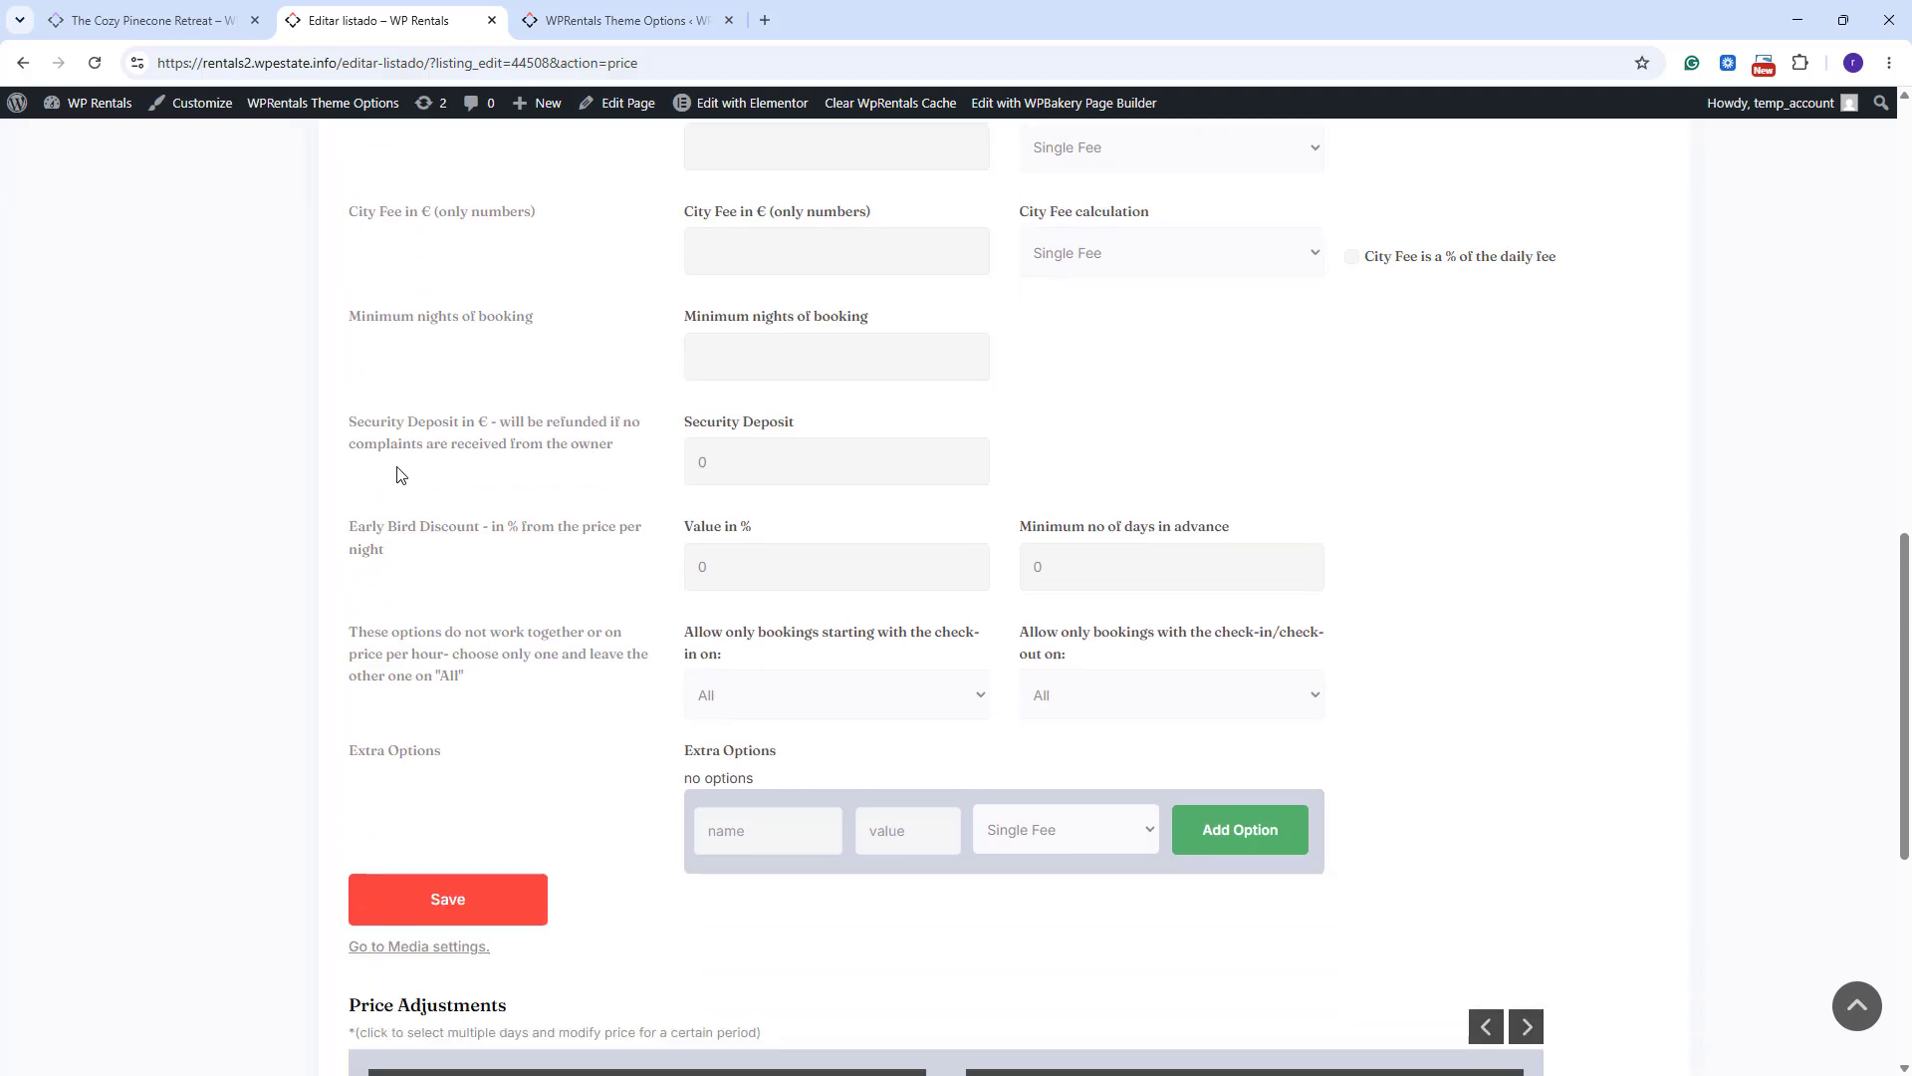
{"action": "scroll", "coordinate": [396, 550], "scroll_direction": "down", "scroll_amount": 2}
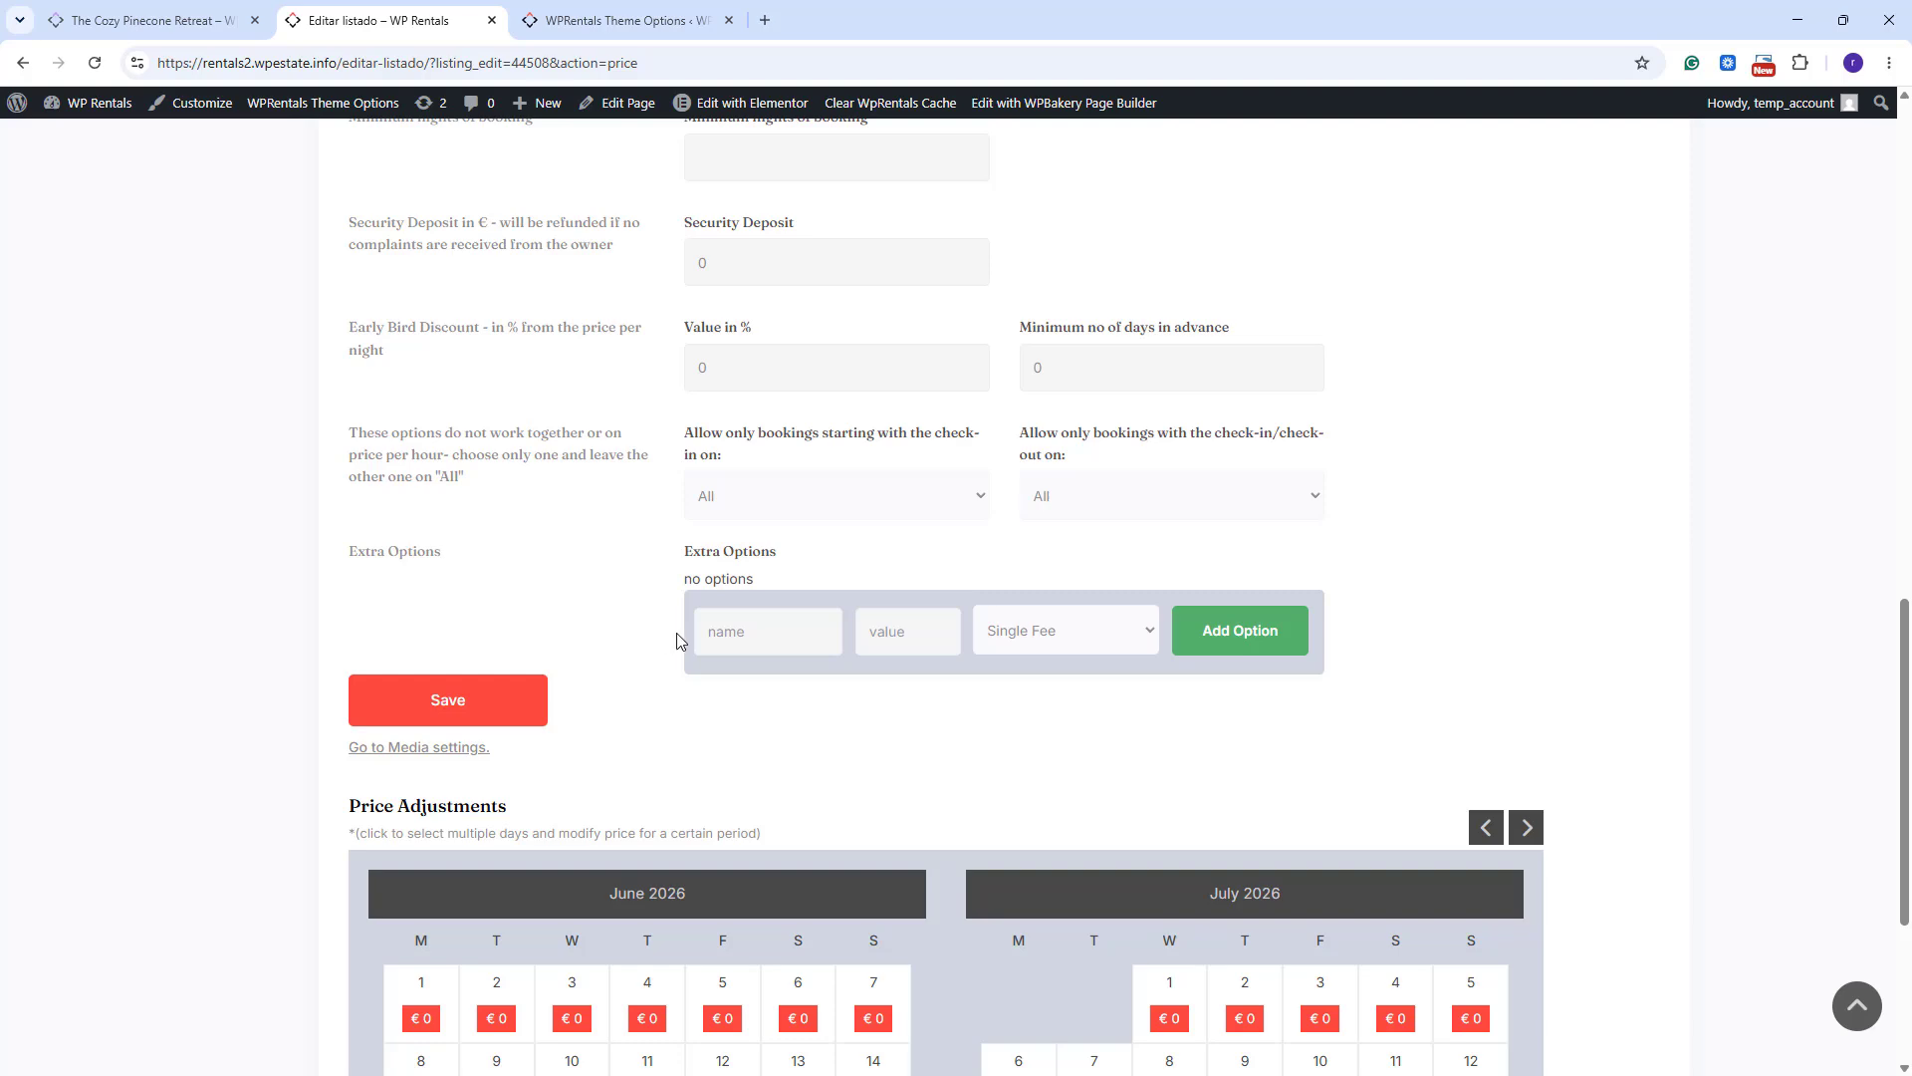
{"action": "scroll", "coordinate": [482, 529], "scroll_direction": "down", "scroll_amount": 2}
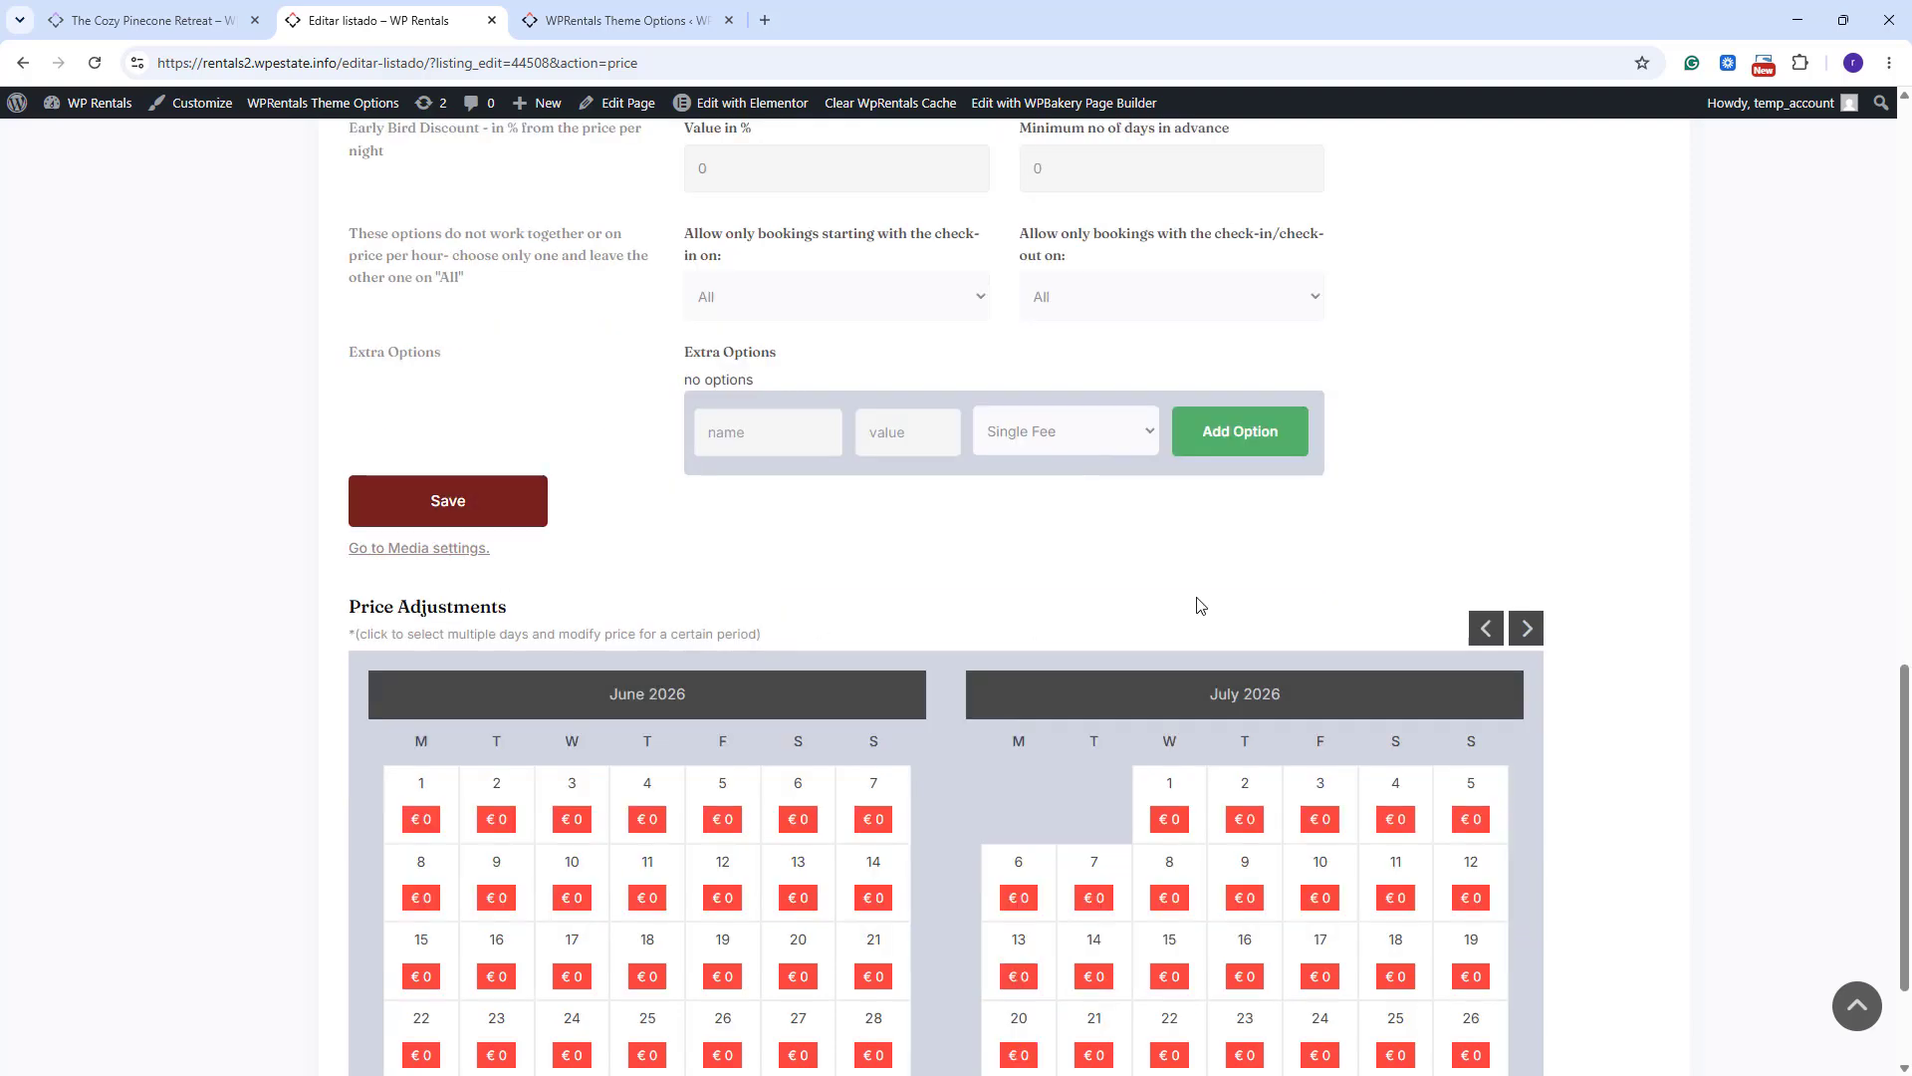
{"action": "scroll", "coordinate": [1250, 593], "scroll_direction": "down", "scroll_amount": 2}
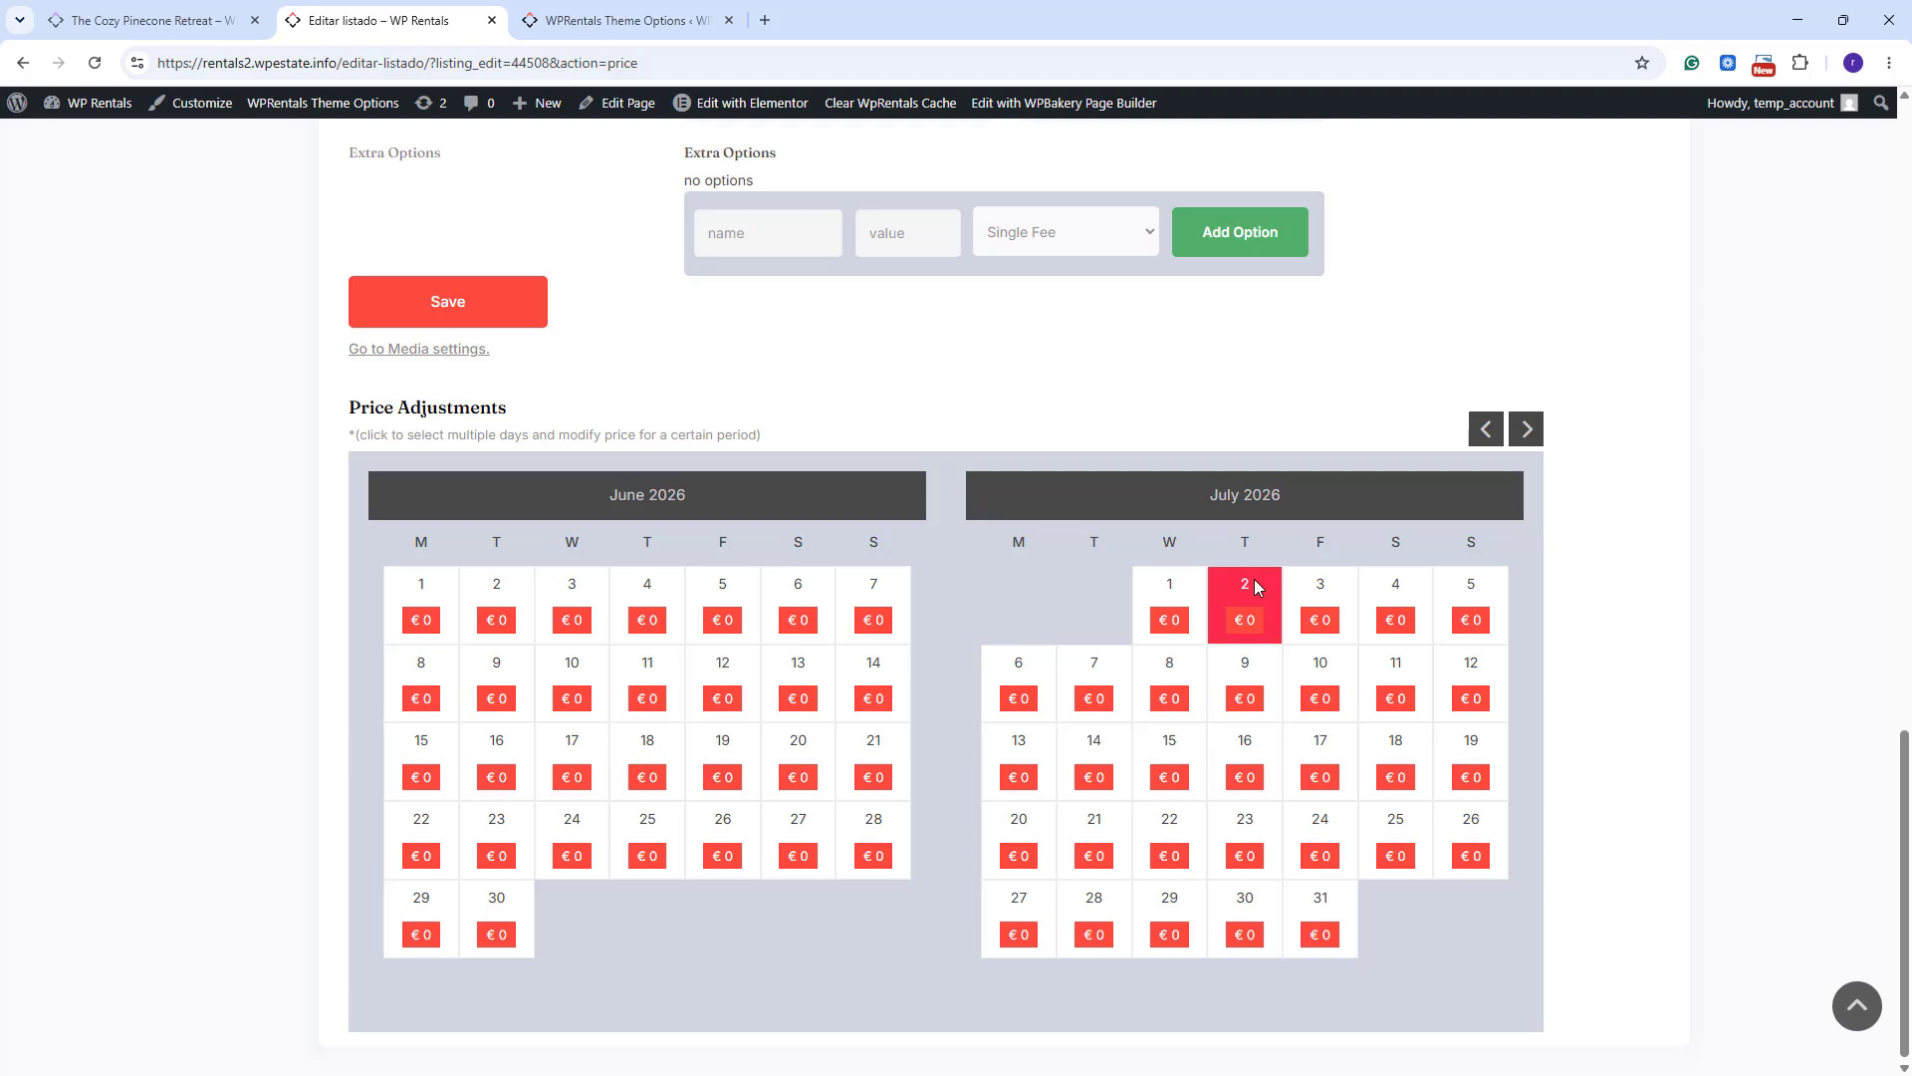
Set a custom price of €150 for 13 to 22 July 2026 and go to the listing's Images section.
{"action": "left_click", "coordinate": [1023, 773]}
{"action": "left_click", "coordinate": [1168, 847]}
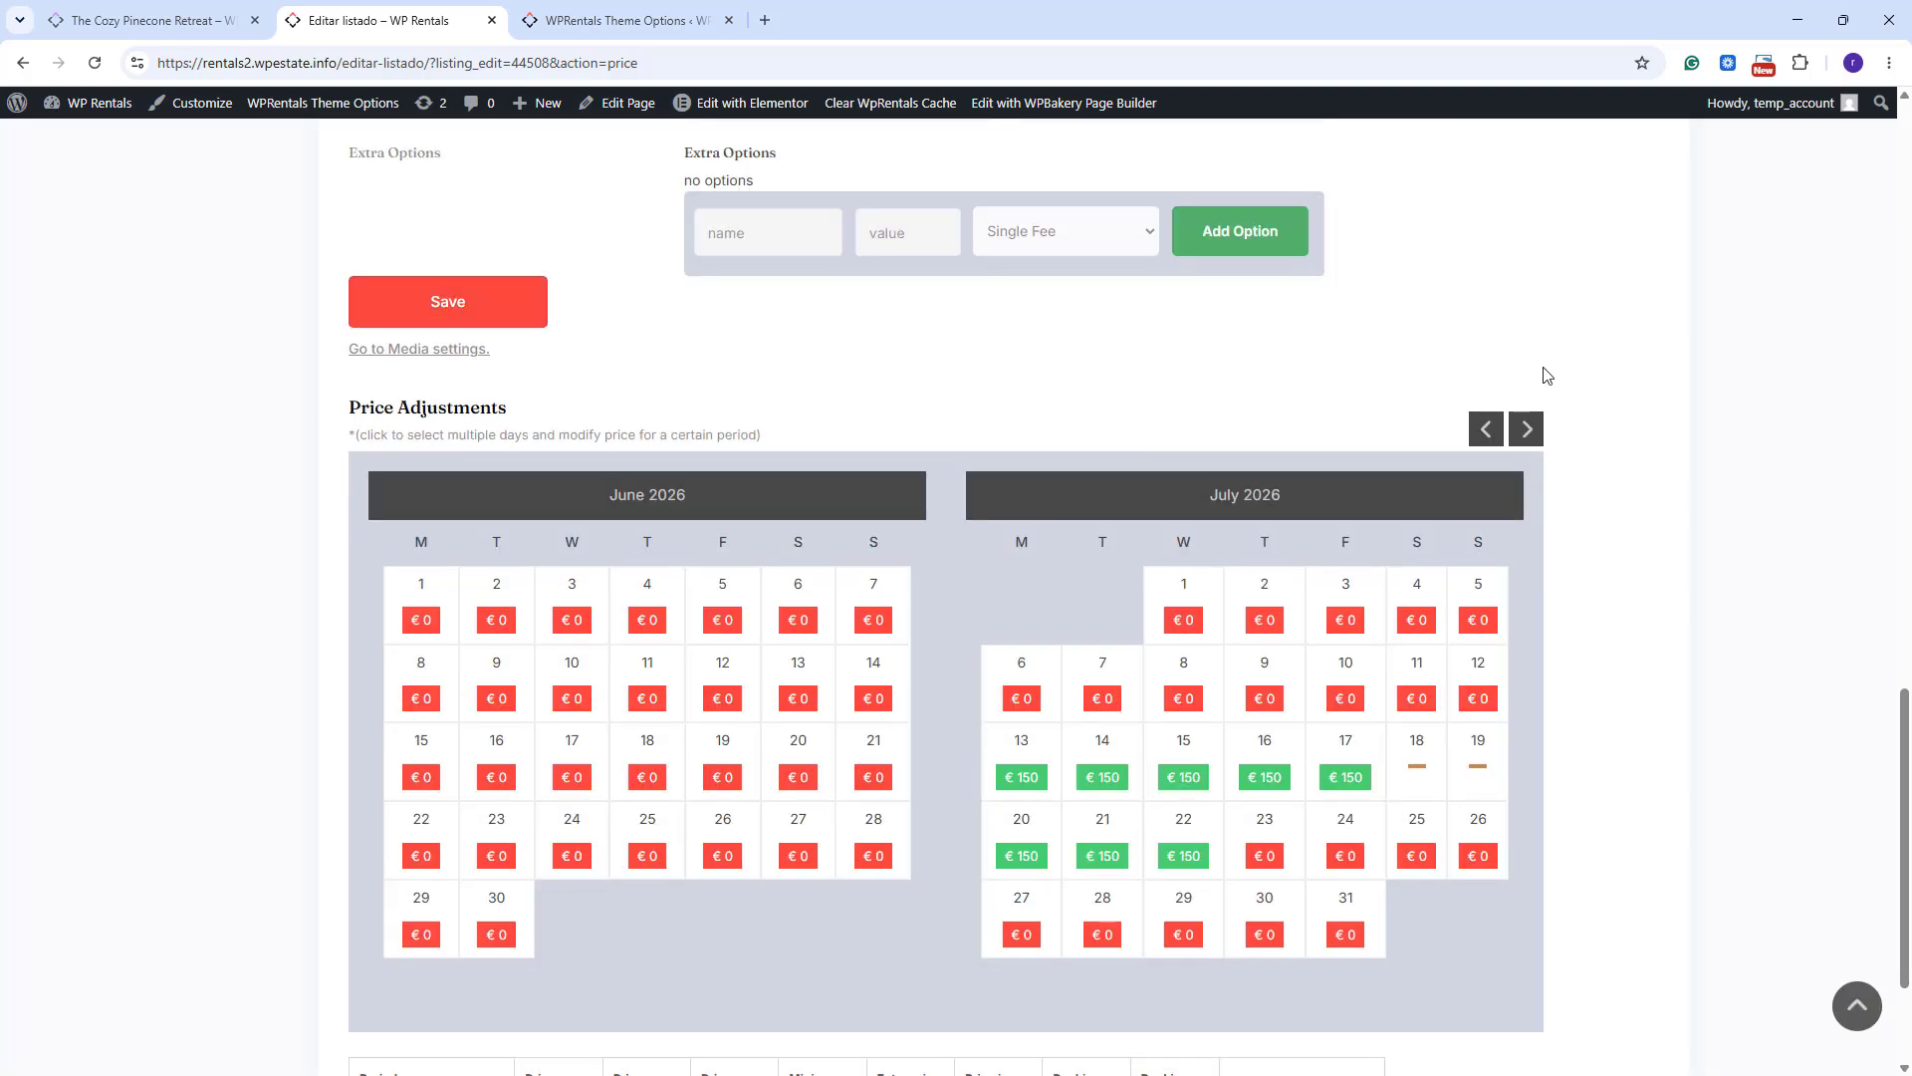
{"action": "scroll", "coordinate": [1545, 376], "scroll_direction": "up", "scroll_amount": 20}
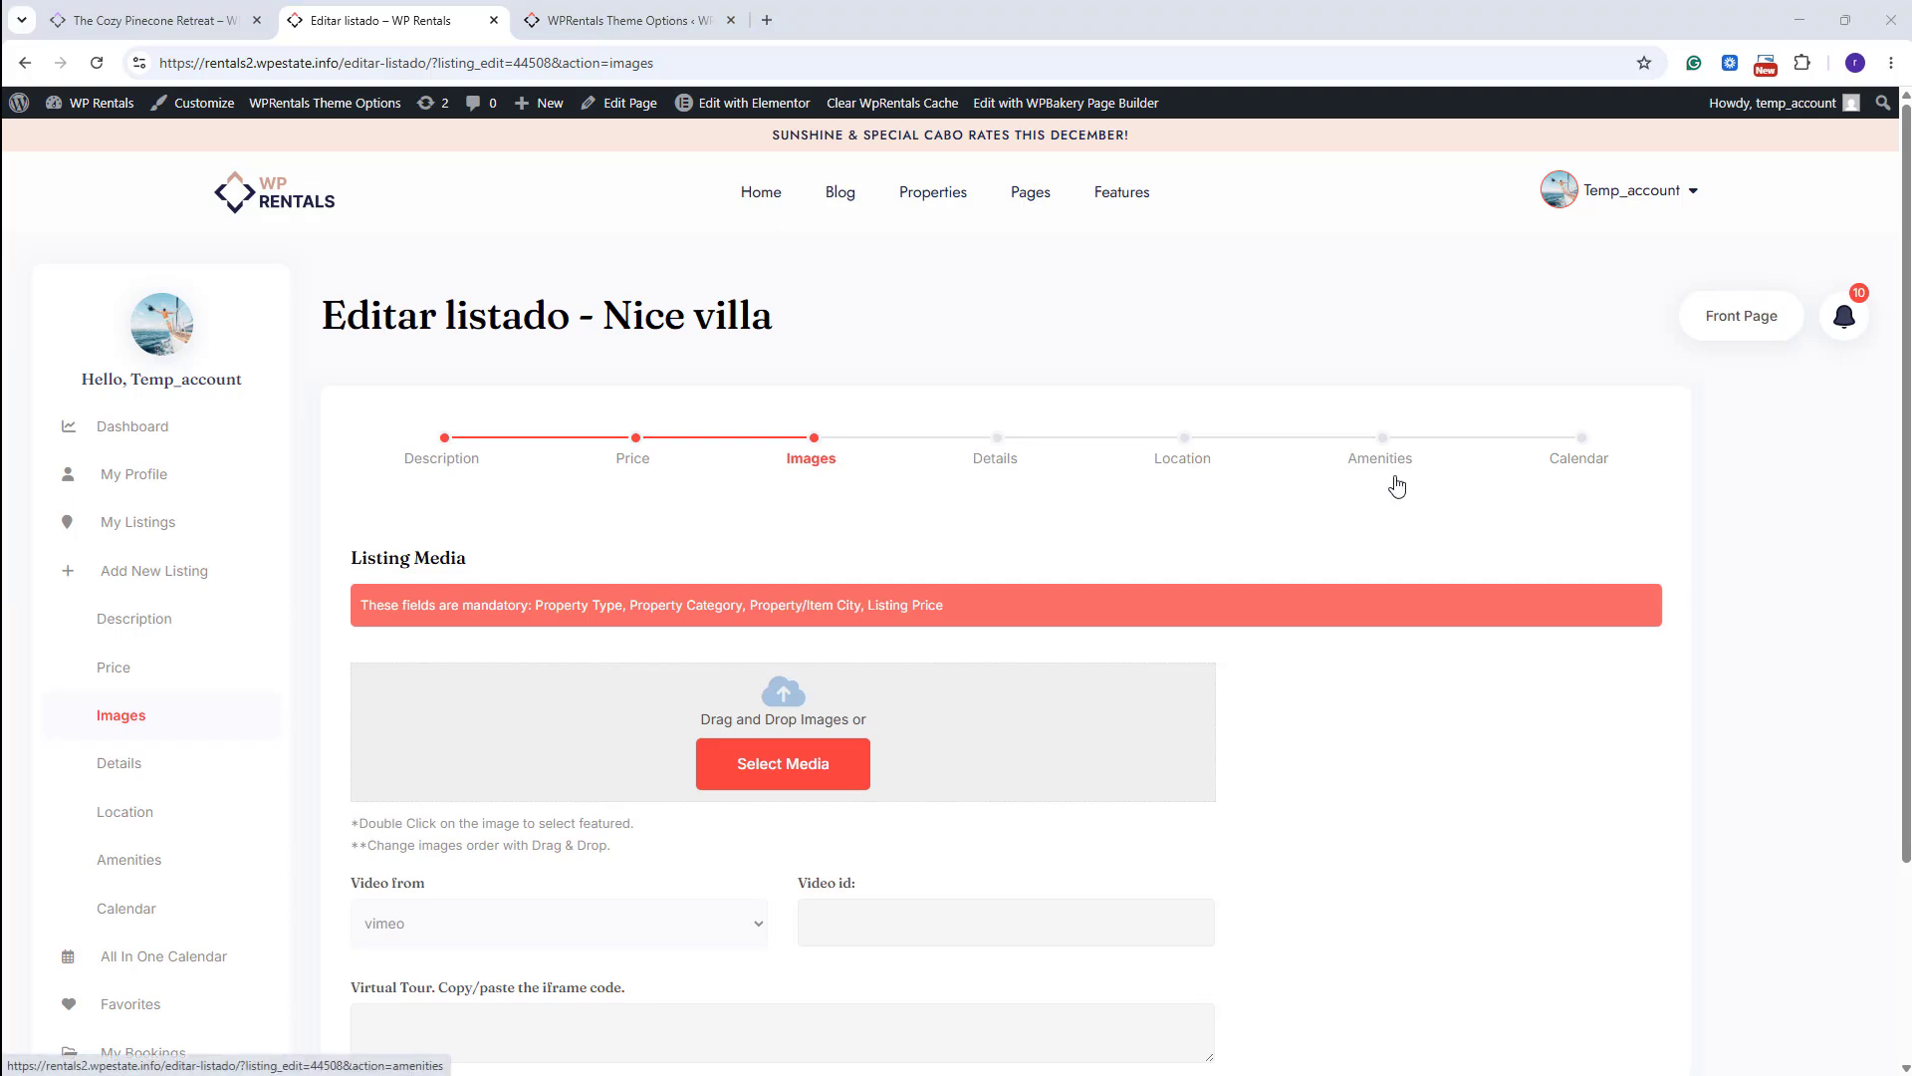
Compare the listing's media fields with the Property Media, Embed Video and Virtual Tour entries in the Listing Submission Form options.
{"action": "scroll", "coordinate": [1268, 538], "scroll_direction": "down", "scroll_amount": 1}
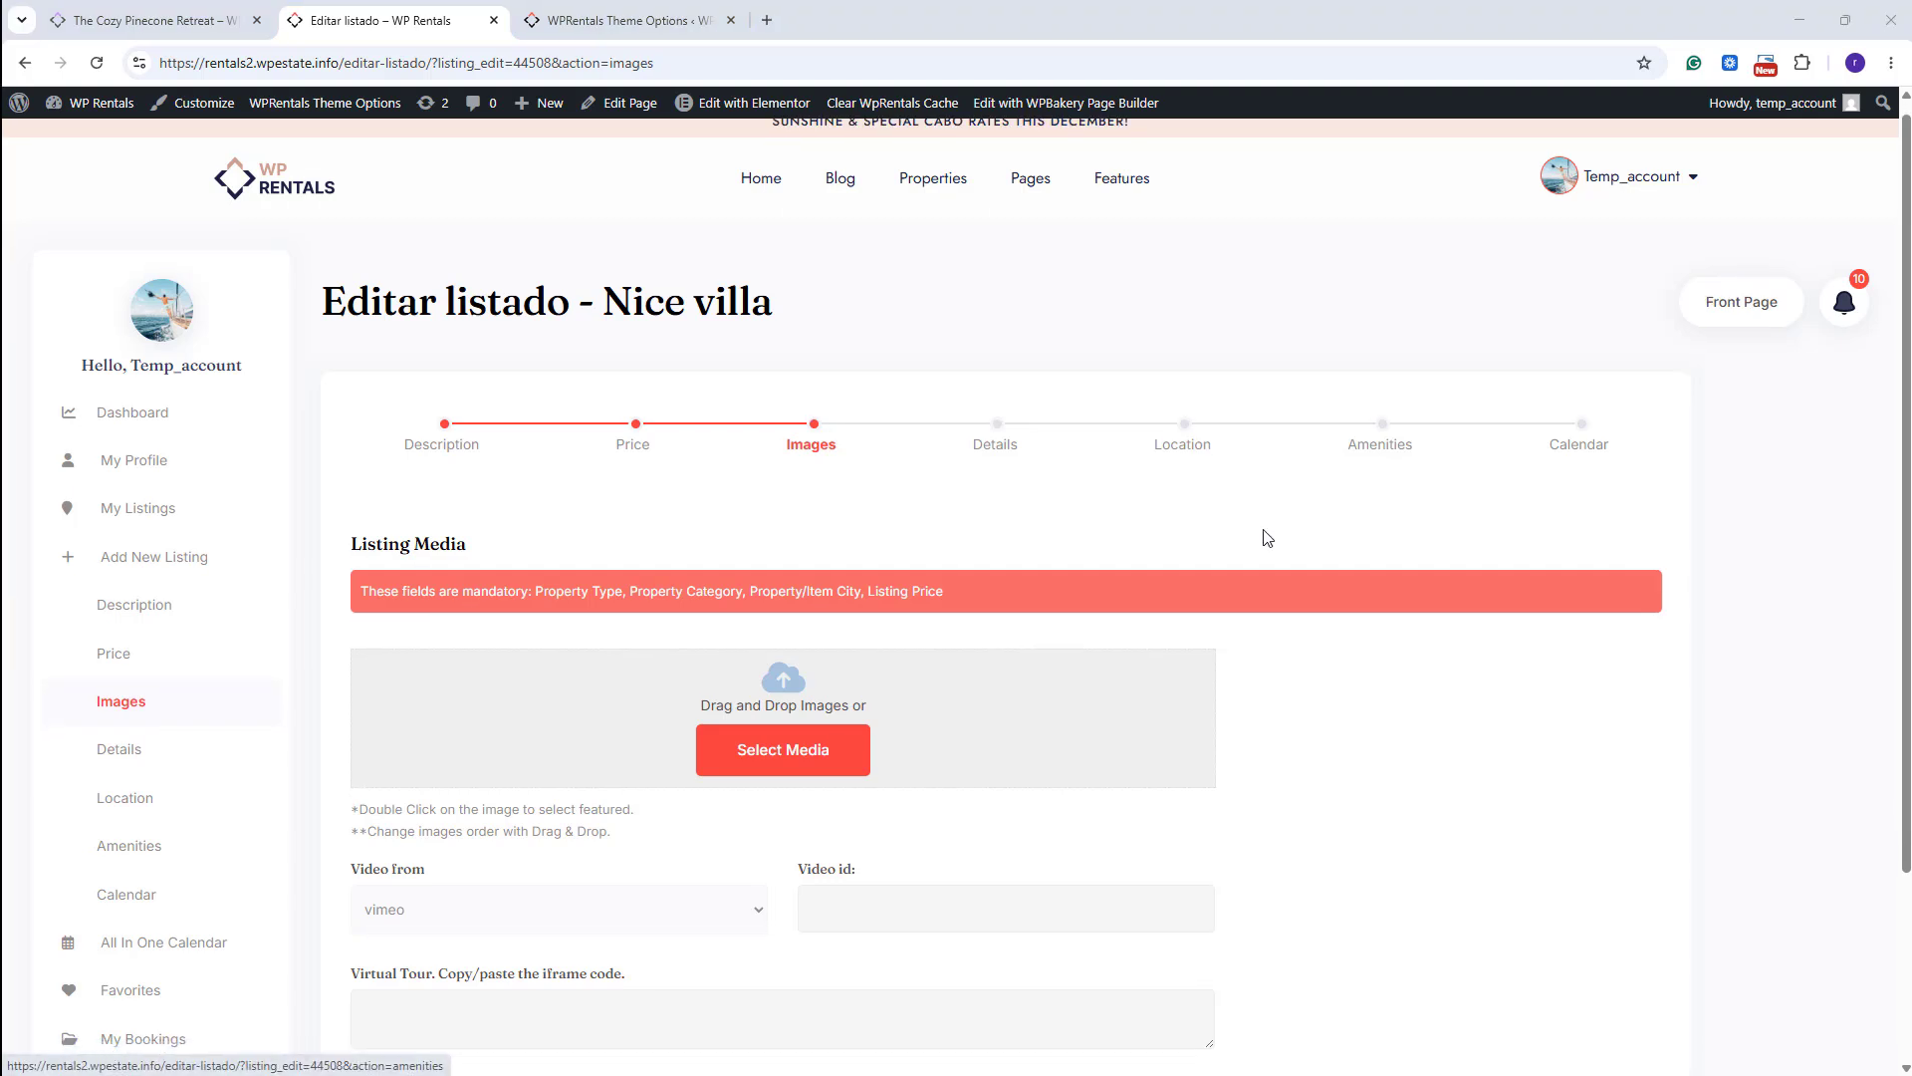
{"action": "scroll", "coordinate": [1268, 538], "scroll_direction": "down", "scroll_amount": 2}
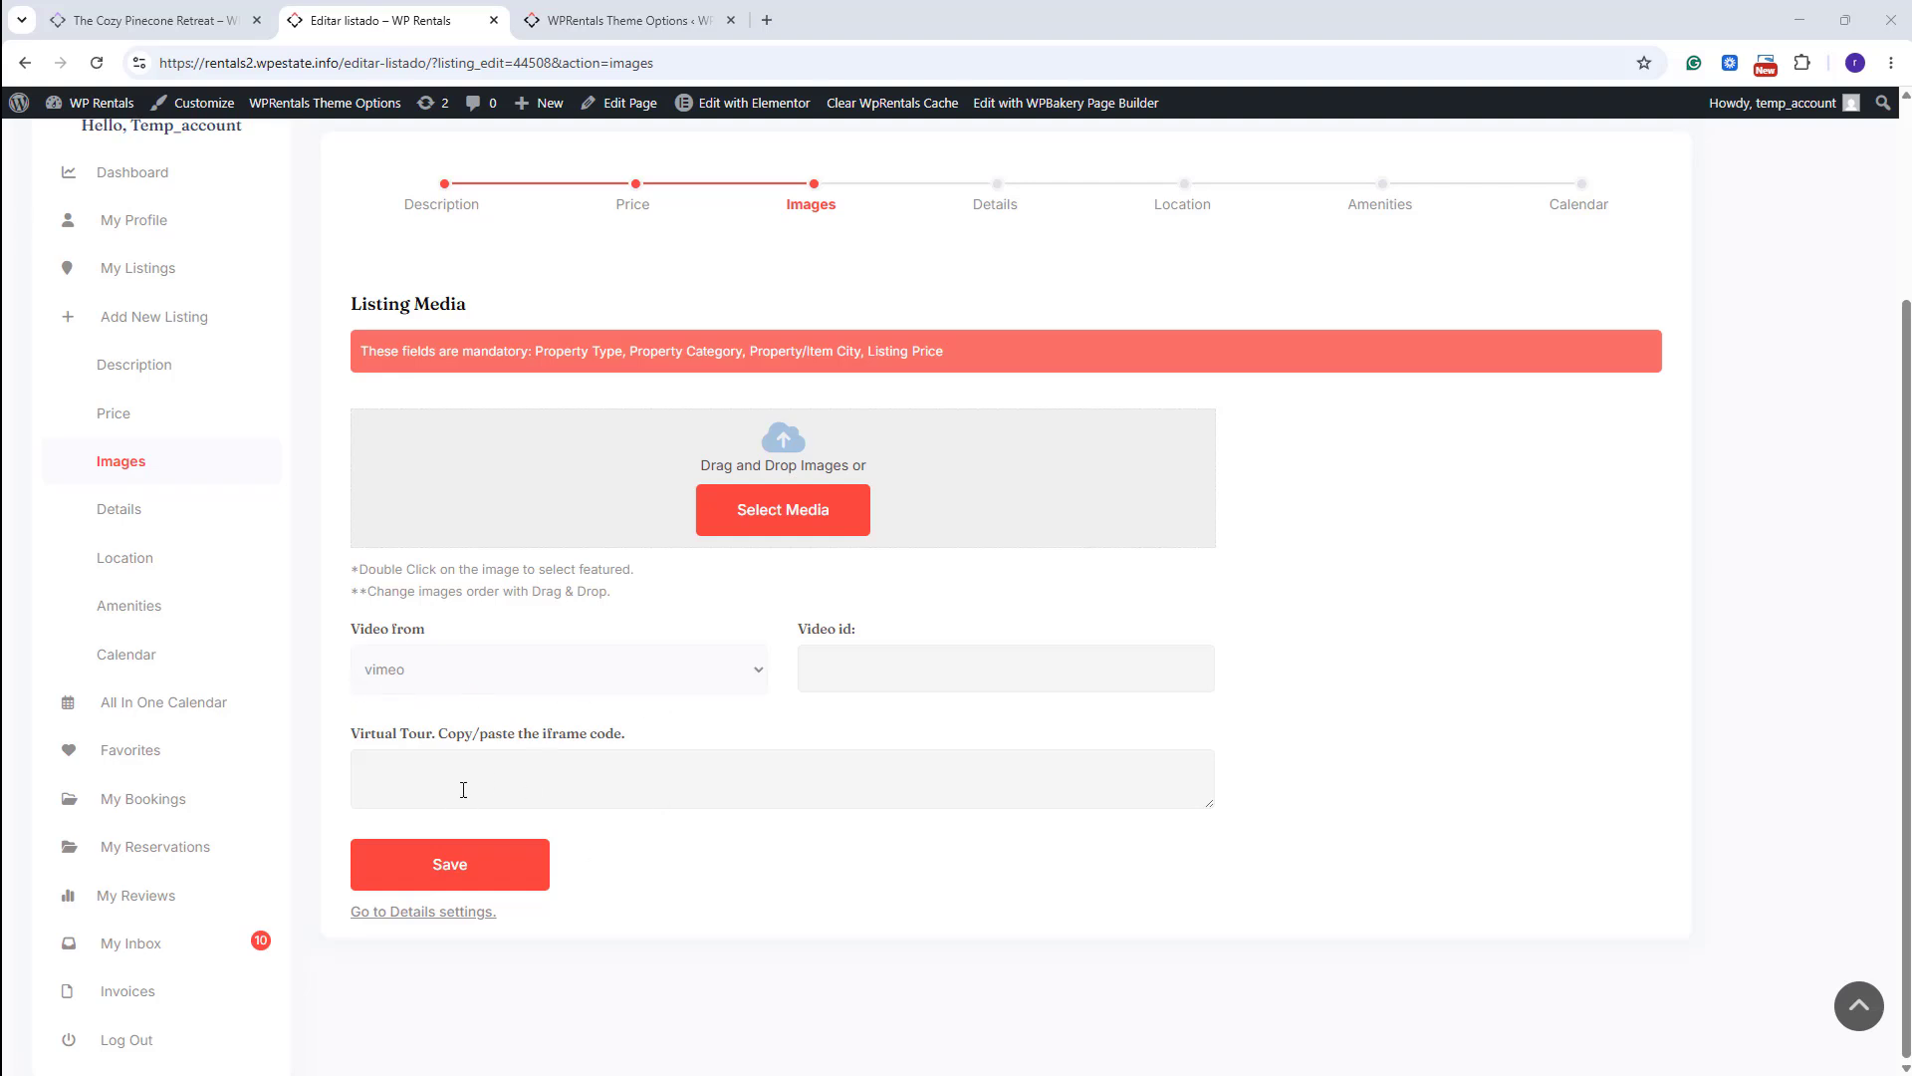
{"action": "key", "text": "ctrl+Tab"}
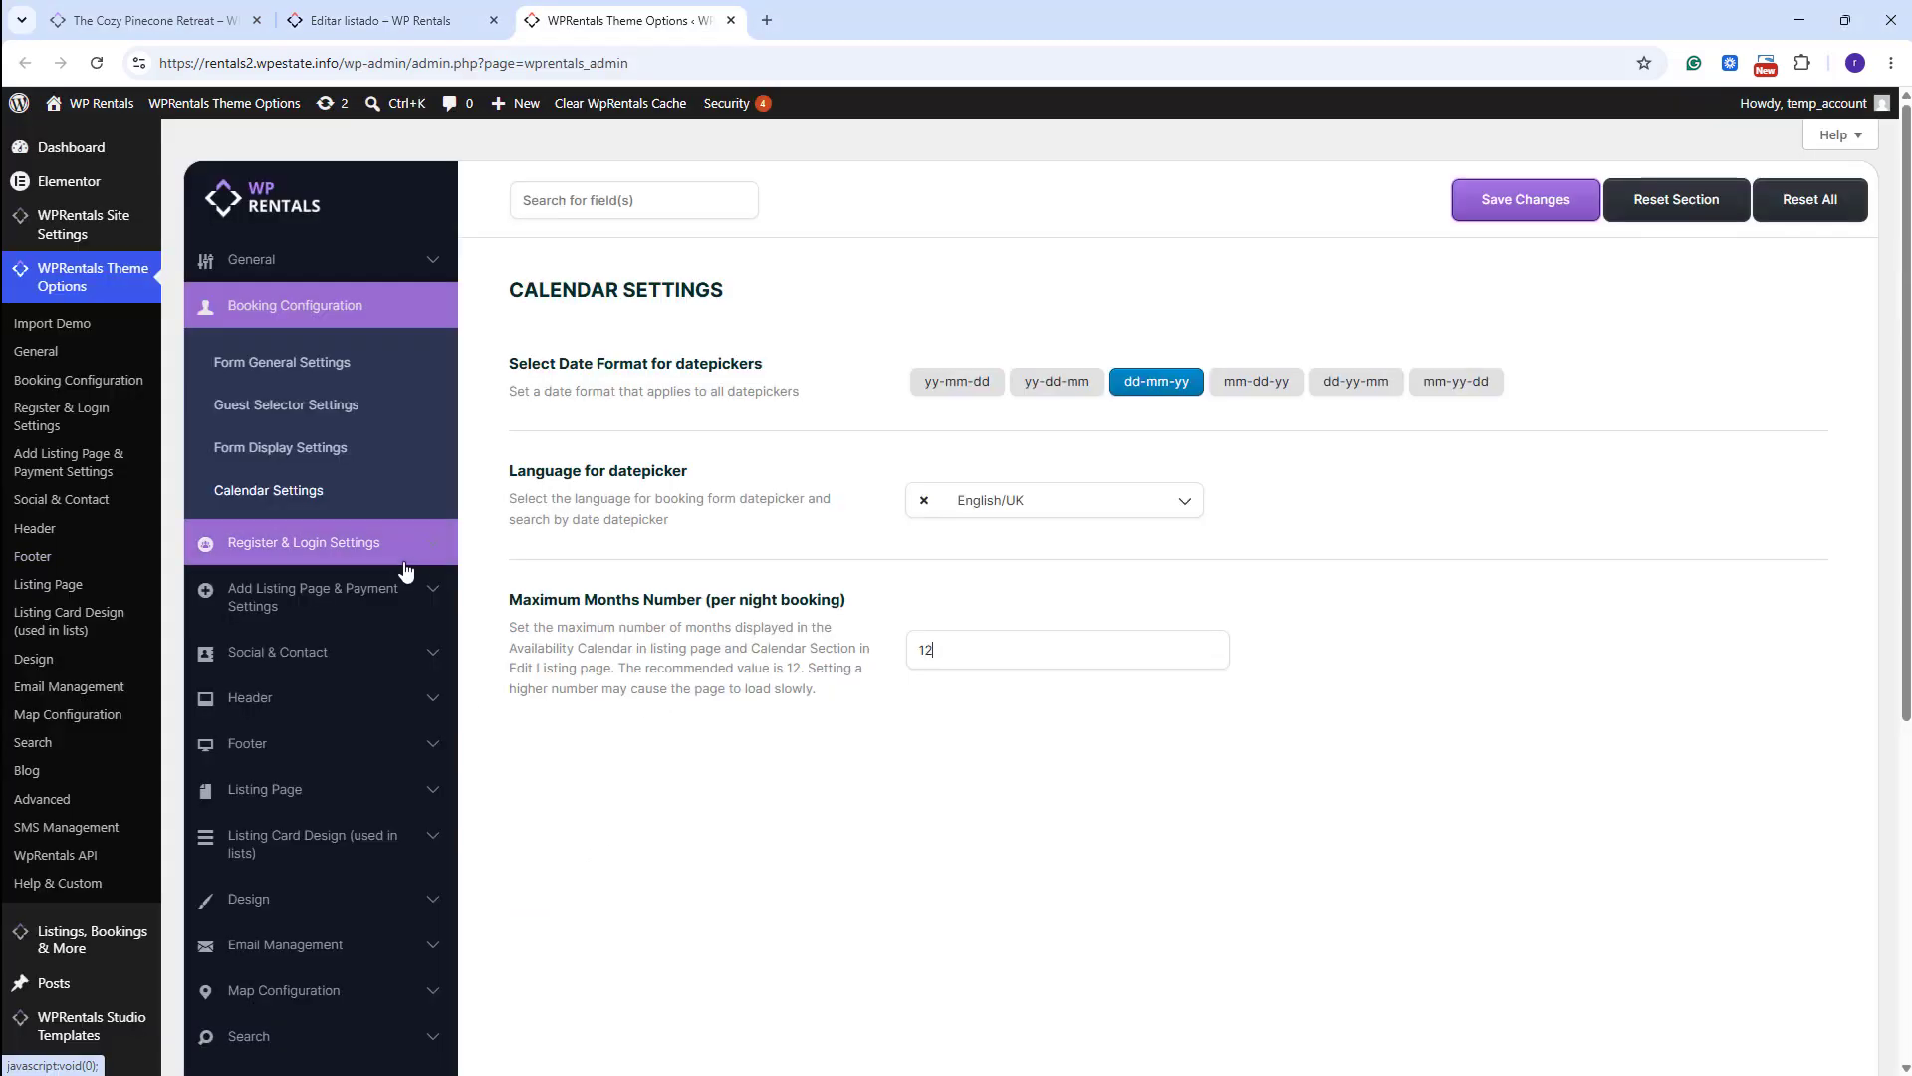
{"action": "left_click", "coordinate": [299, 606]}
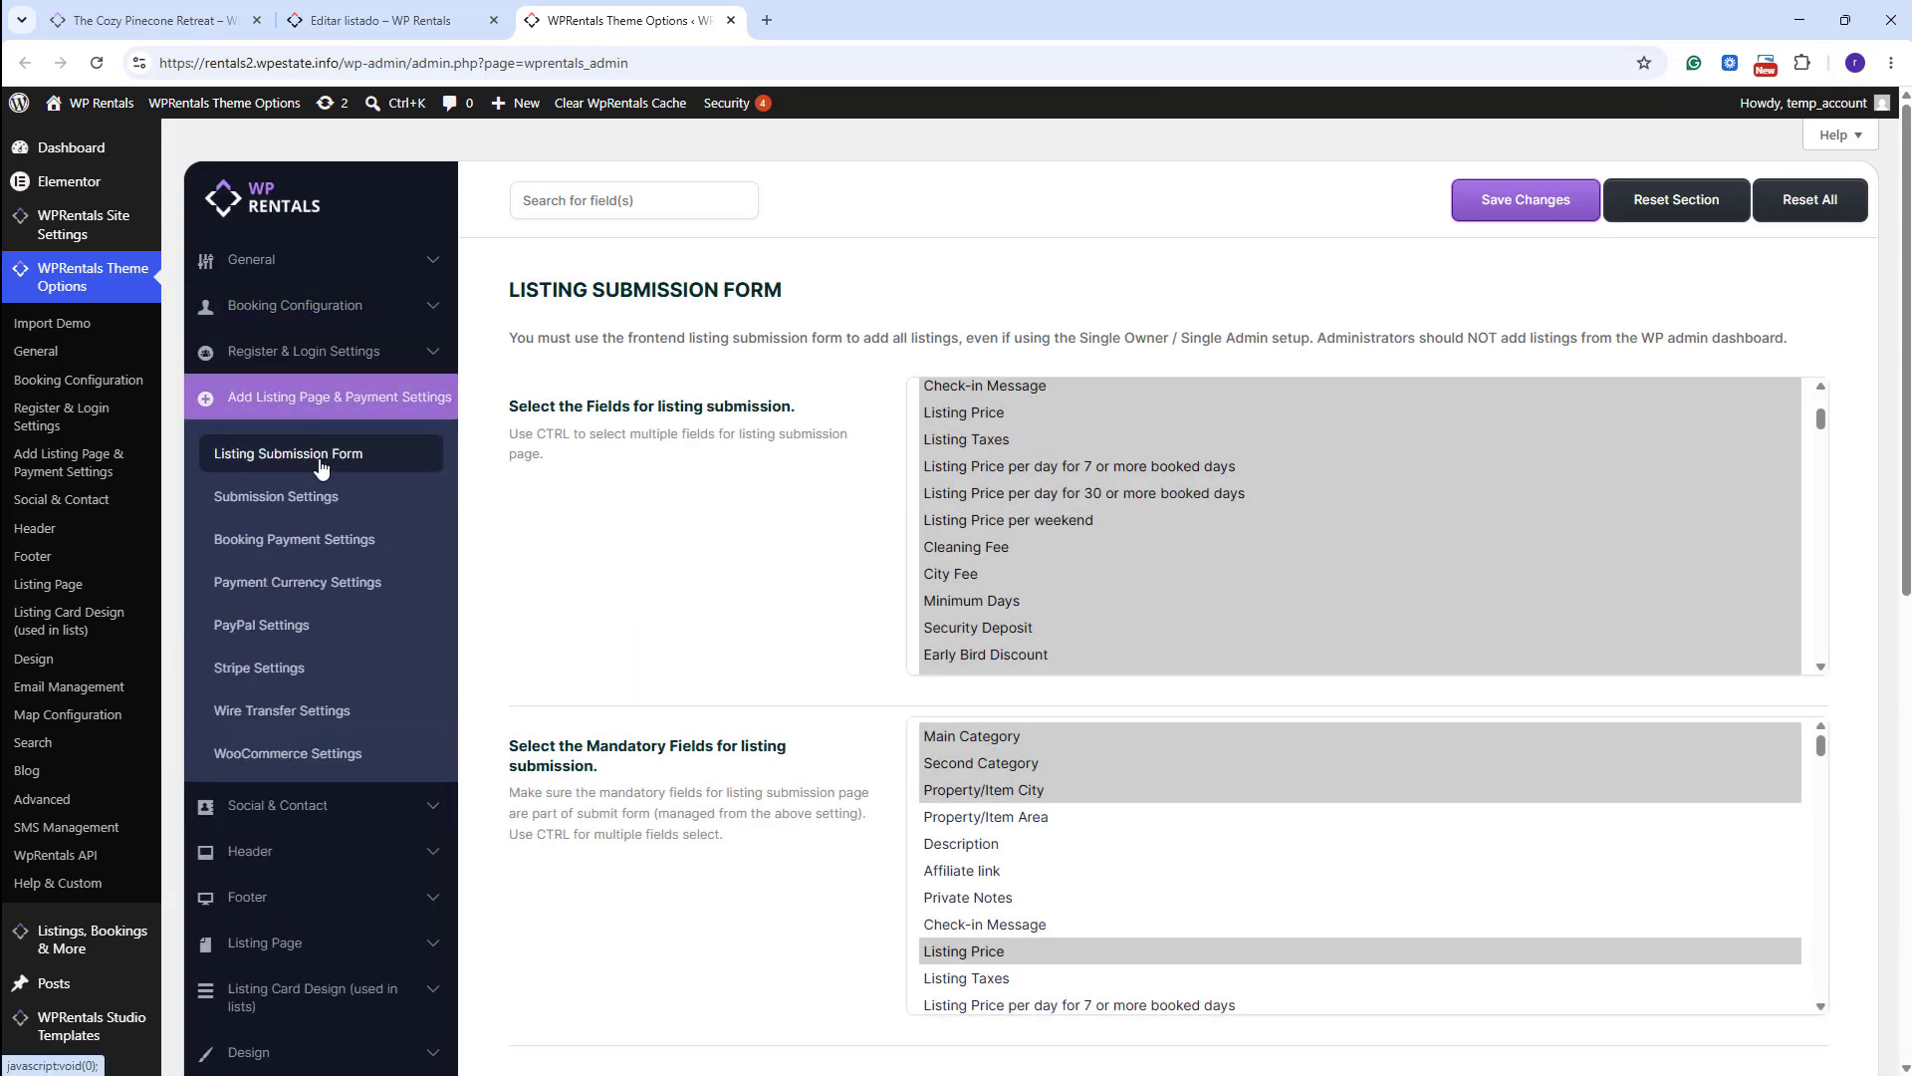
{"action": "scroll", "coordinate": [1018, 625], "scroll_direction": "down", "scroll_amount": 2}
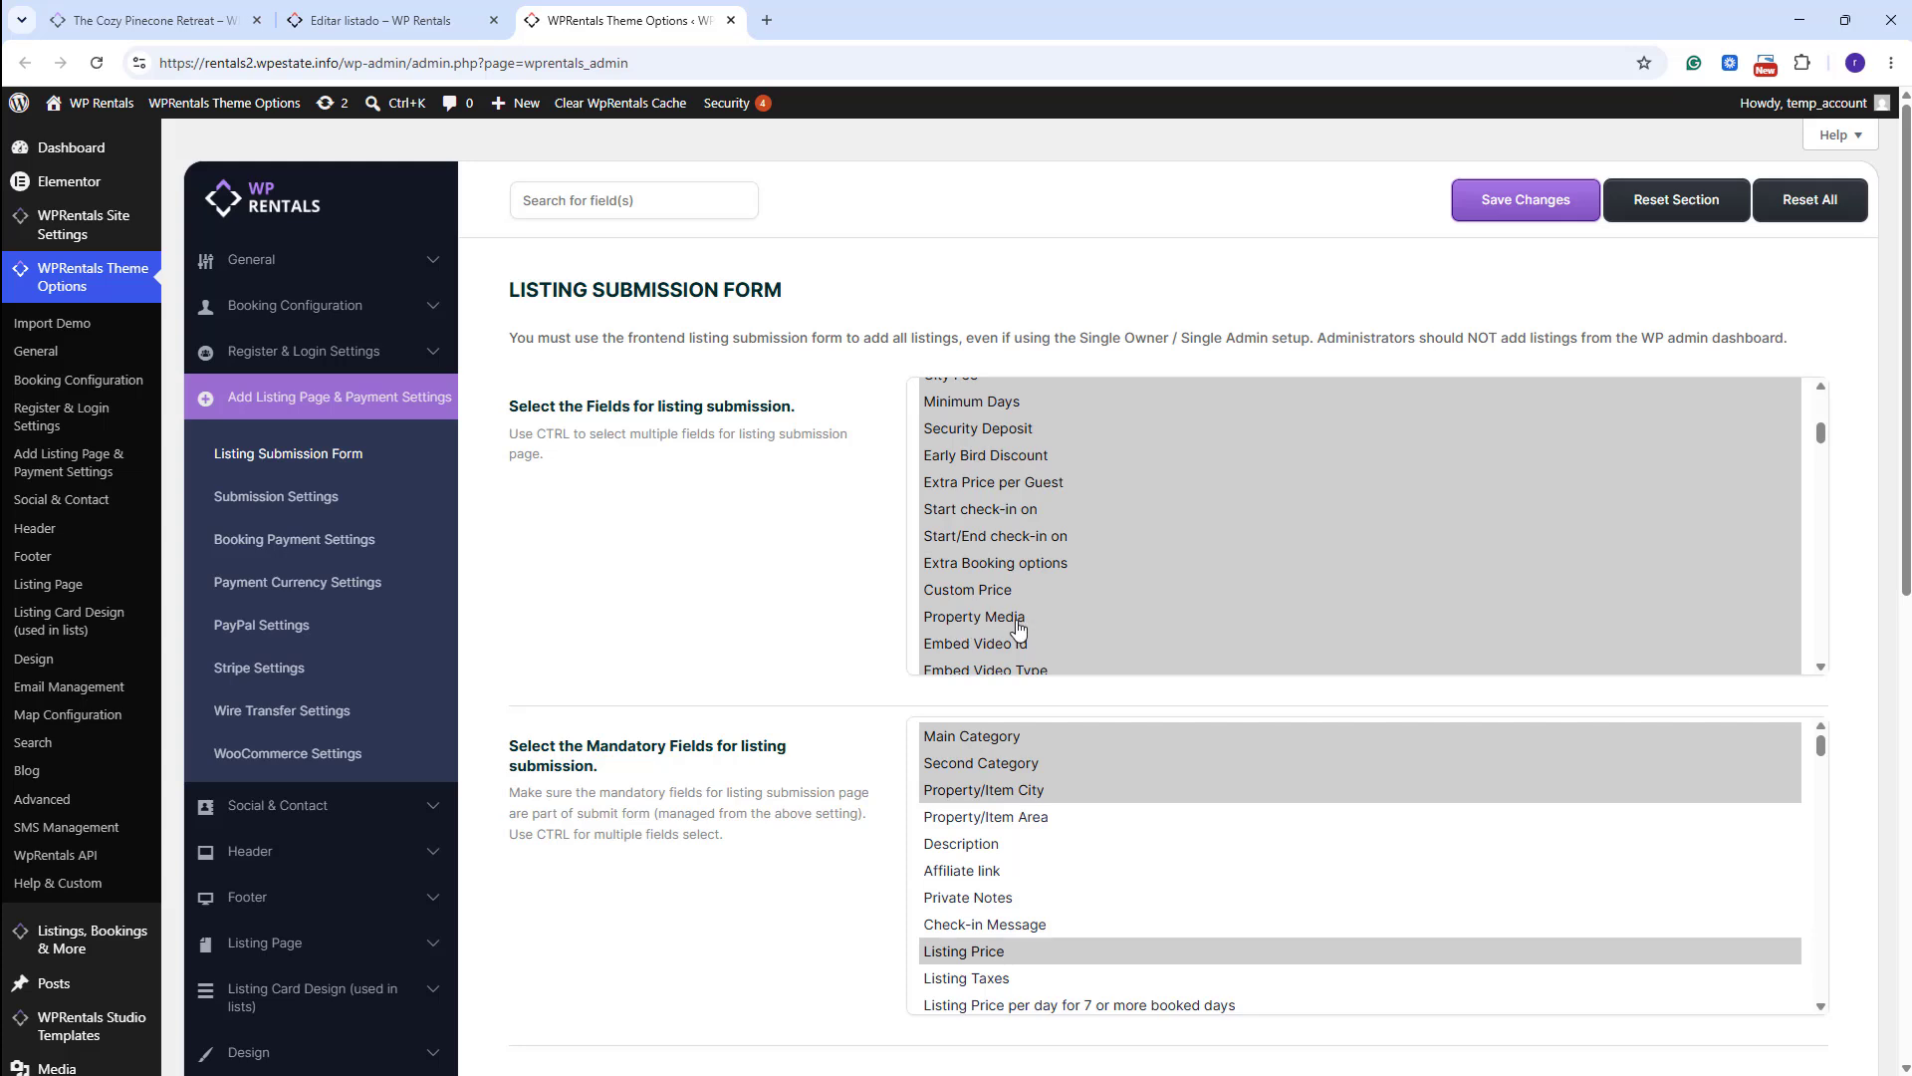
{"action": "scroll", "coordinate": [1018, 626], "scroll_direction": "down", "scroll_amount": 1}
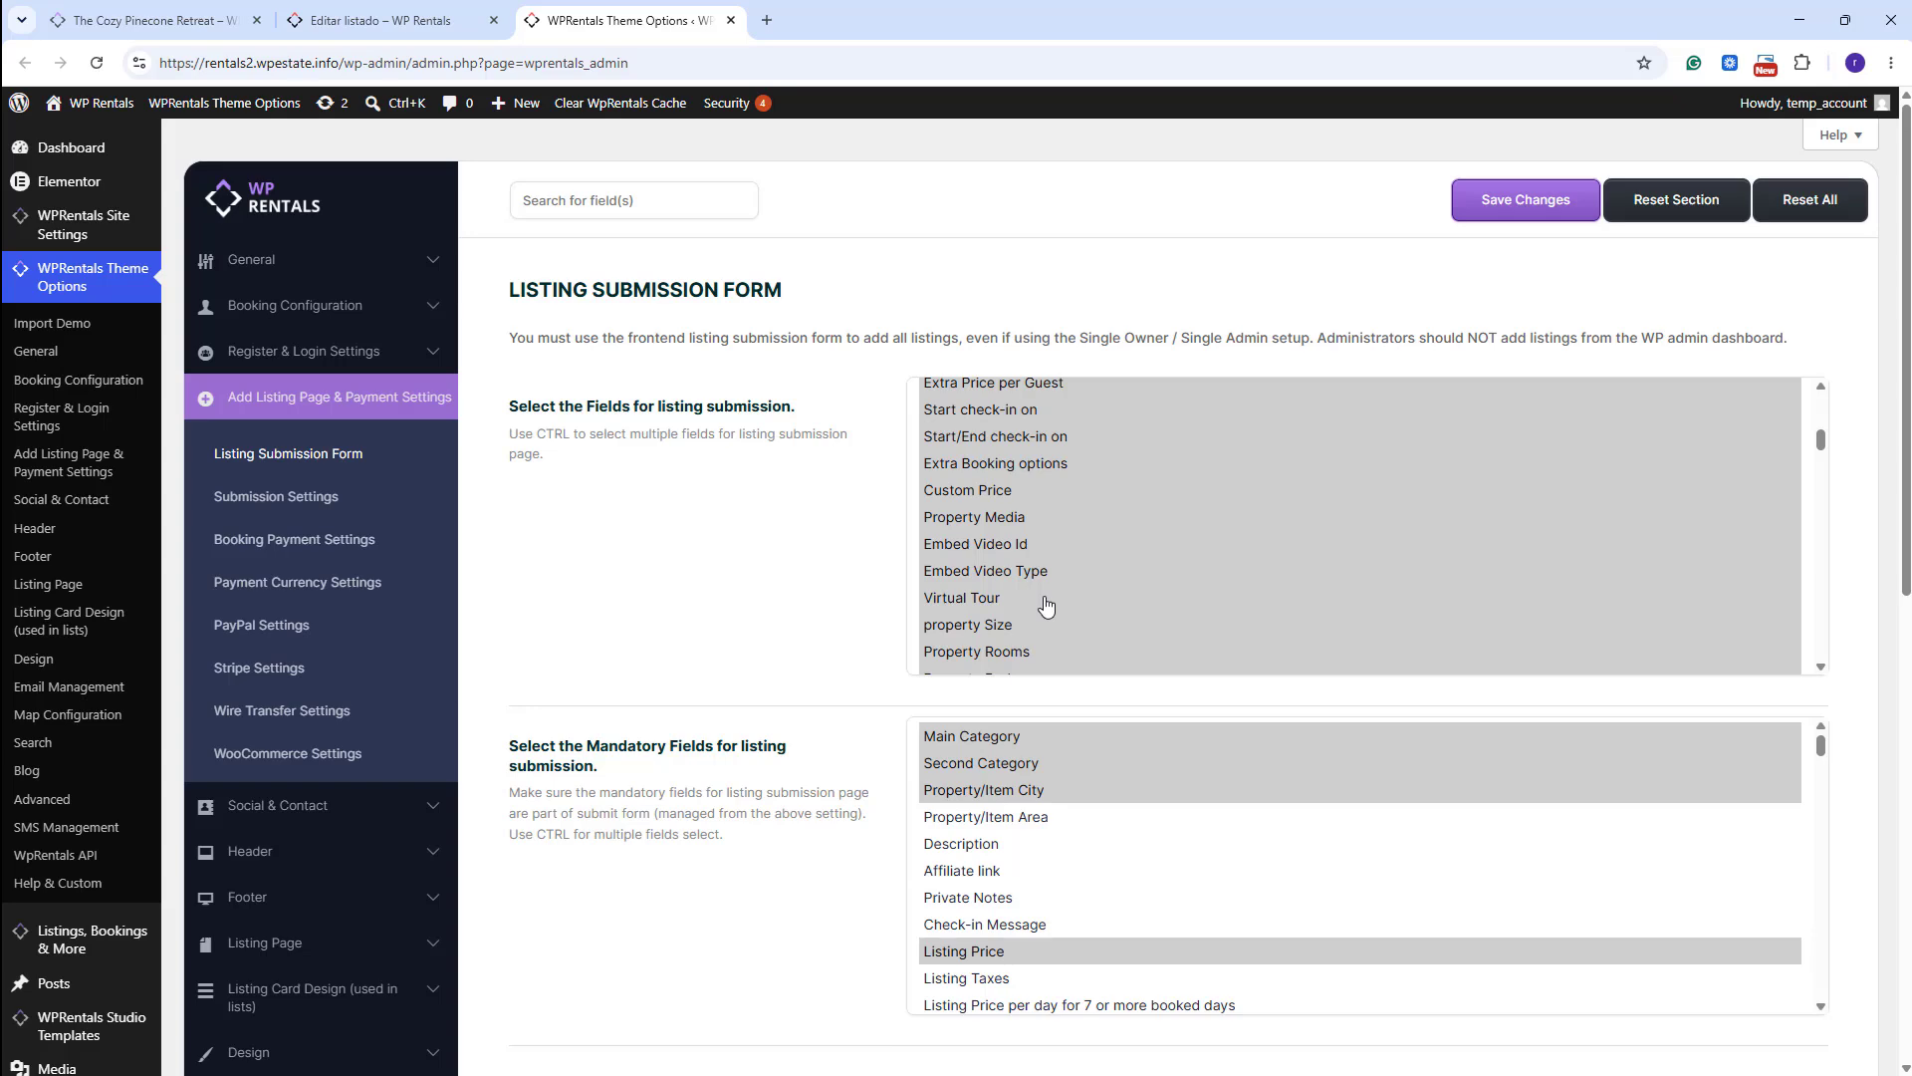
Enter 5 as the maximum number of images per listing for front-end uploads.
{"action": "scroll", "coordinate": [874, 743], "scroll_direction": "down", "scroll_amount": 15}
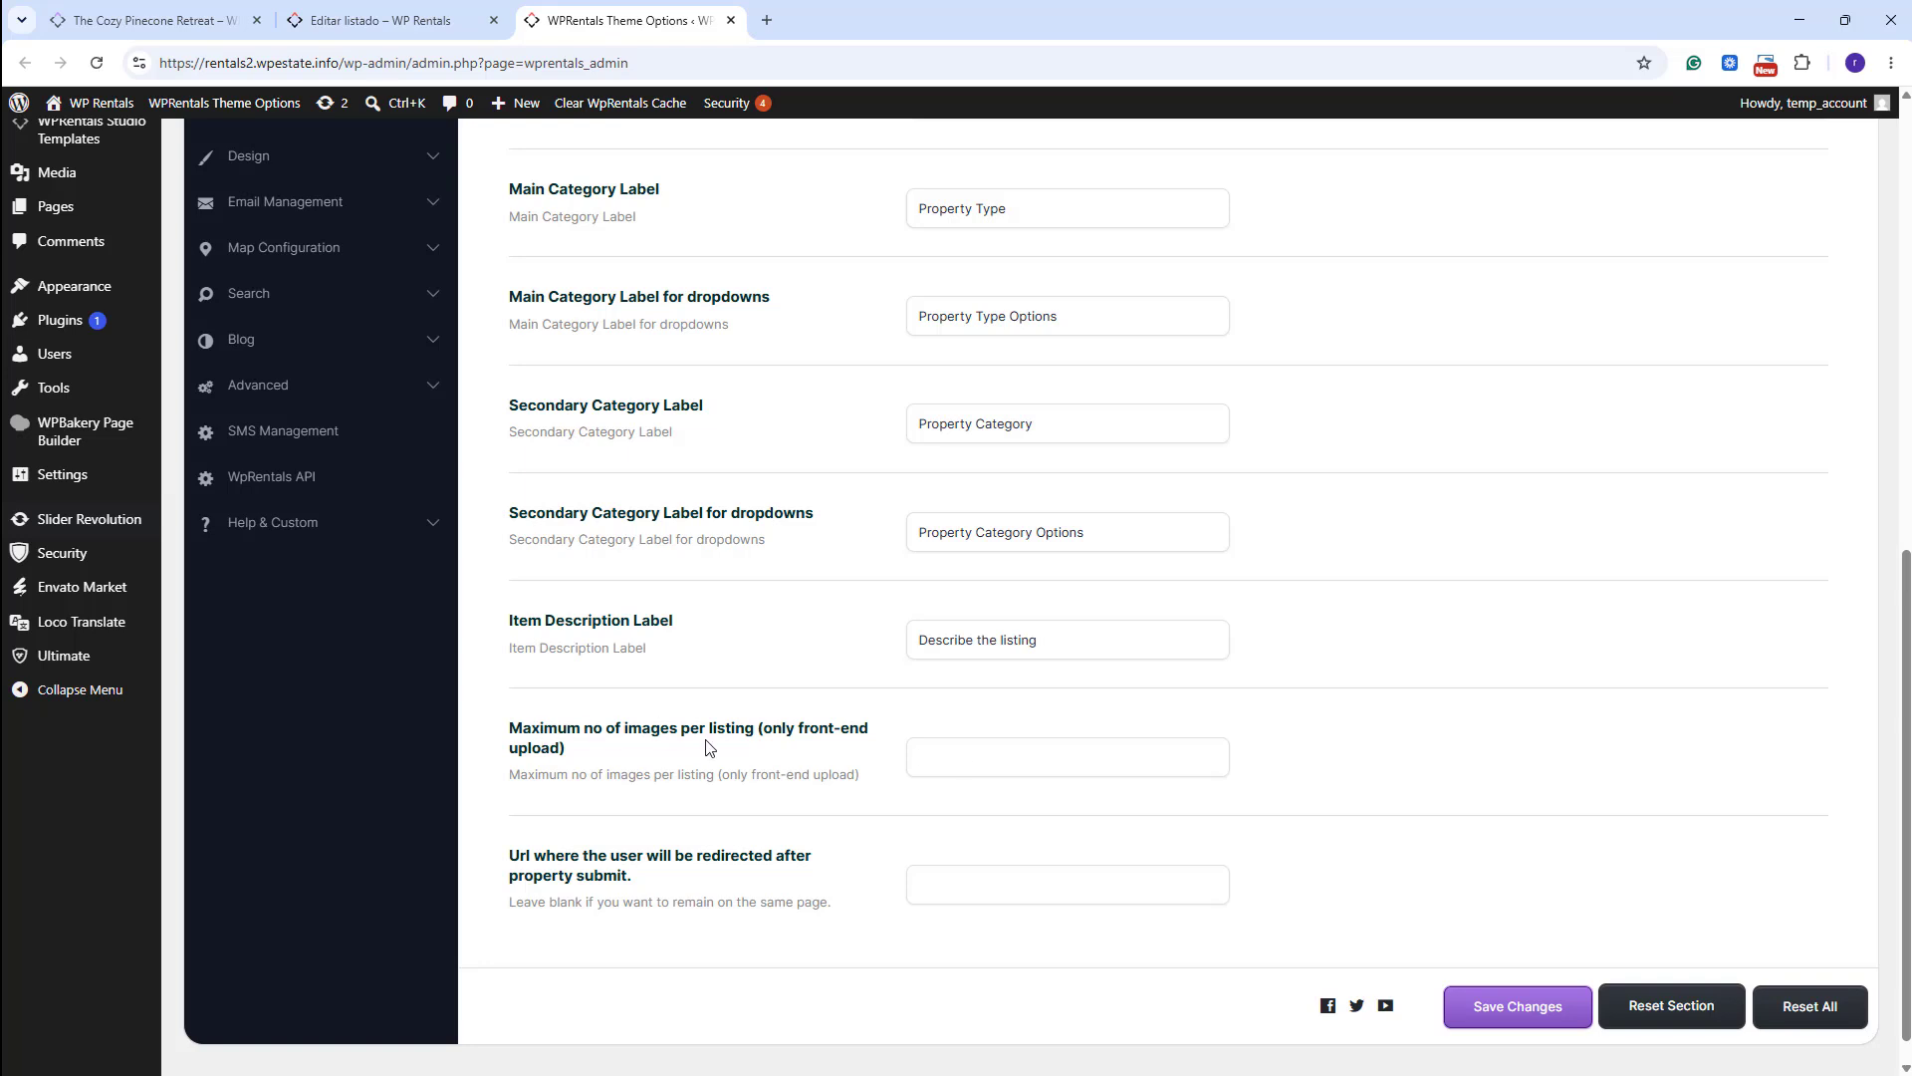
{"action": "left_click", "coordinate": [995, 757]}
{"action": "type", "text": "5"}
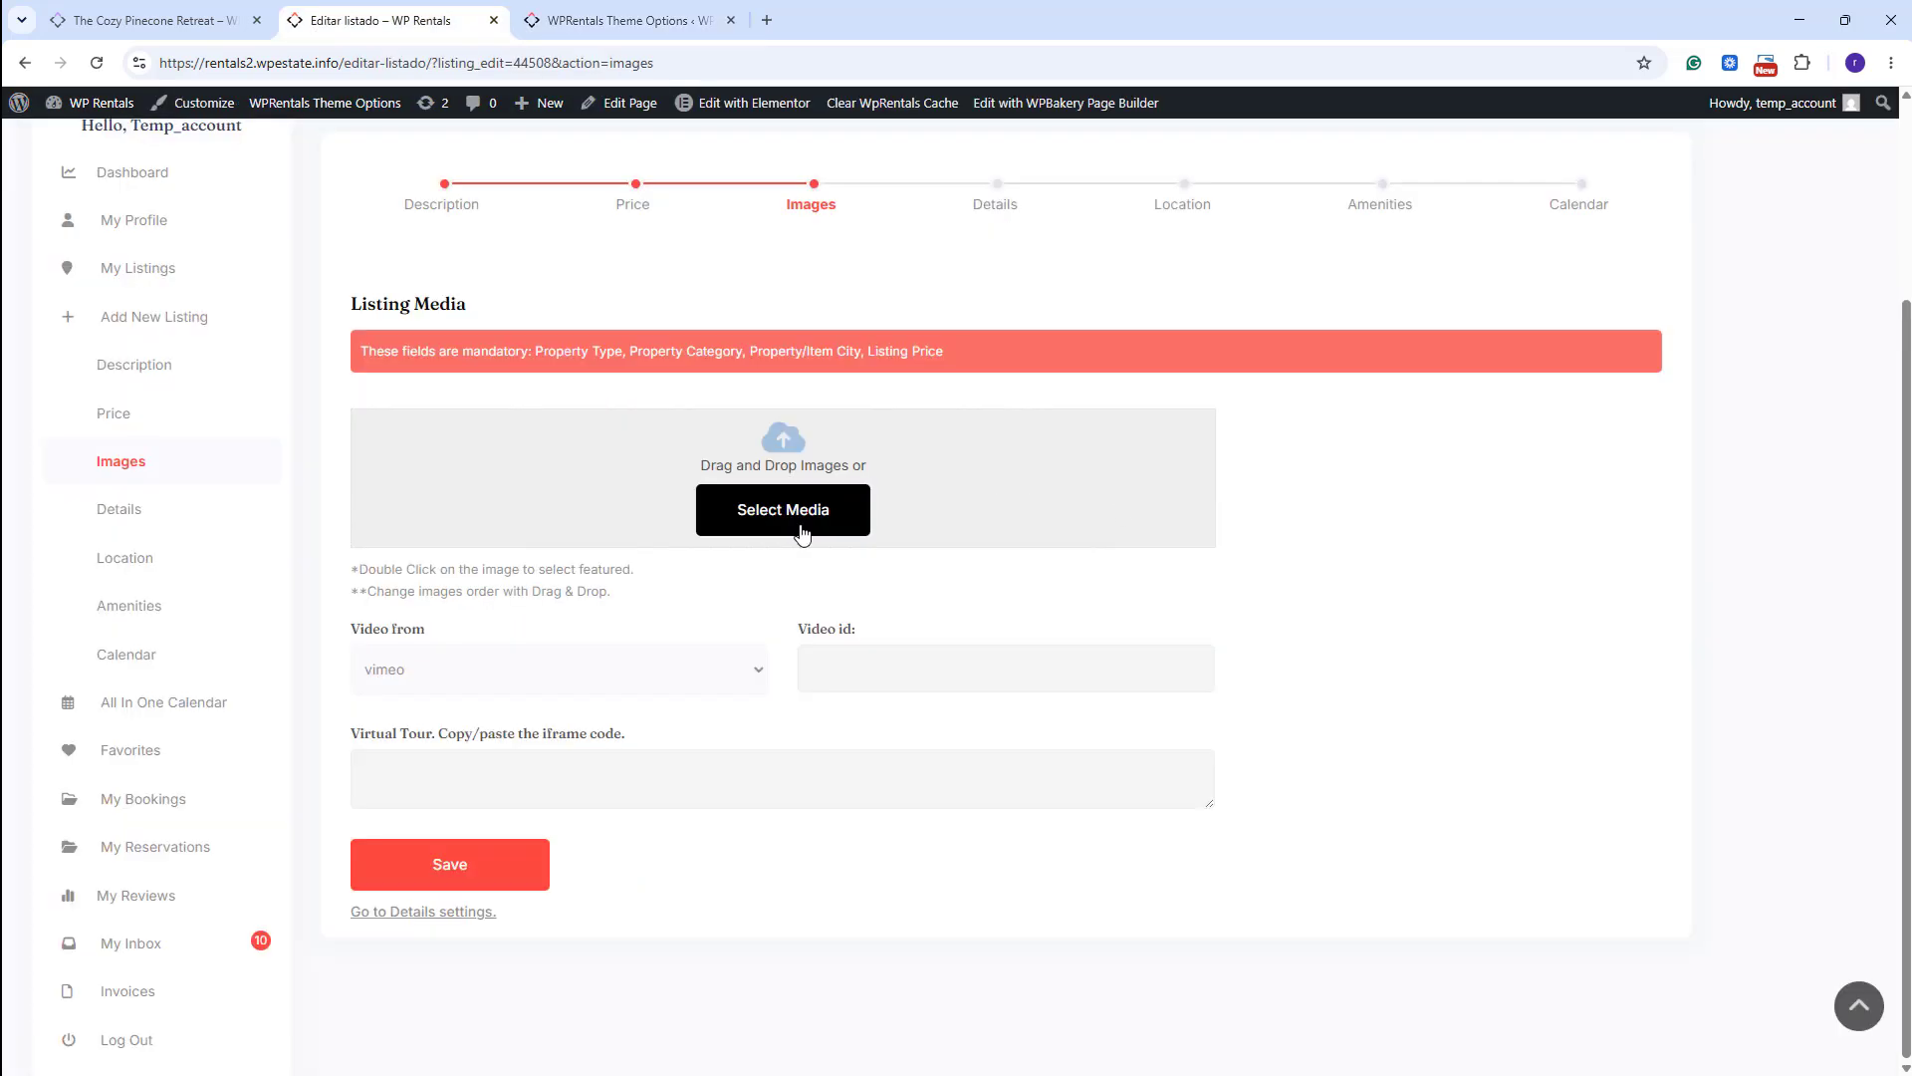
Upload five interior images, including 11 - Copy.jpg, to the listing's media from the interior 800 optimized folder.
{"action": "left_click", "coordinate": [803, 533]}
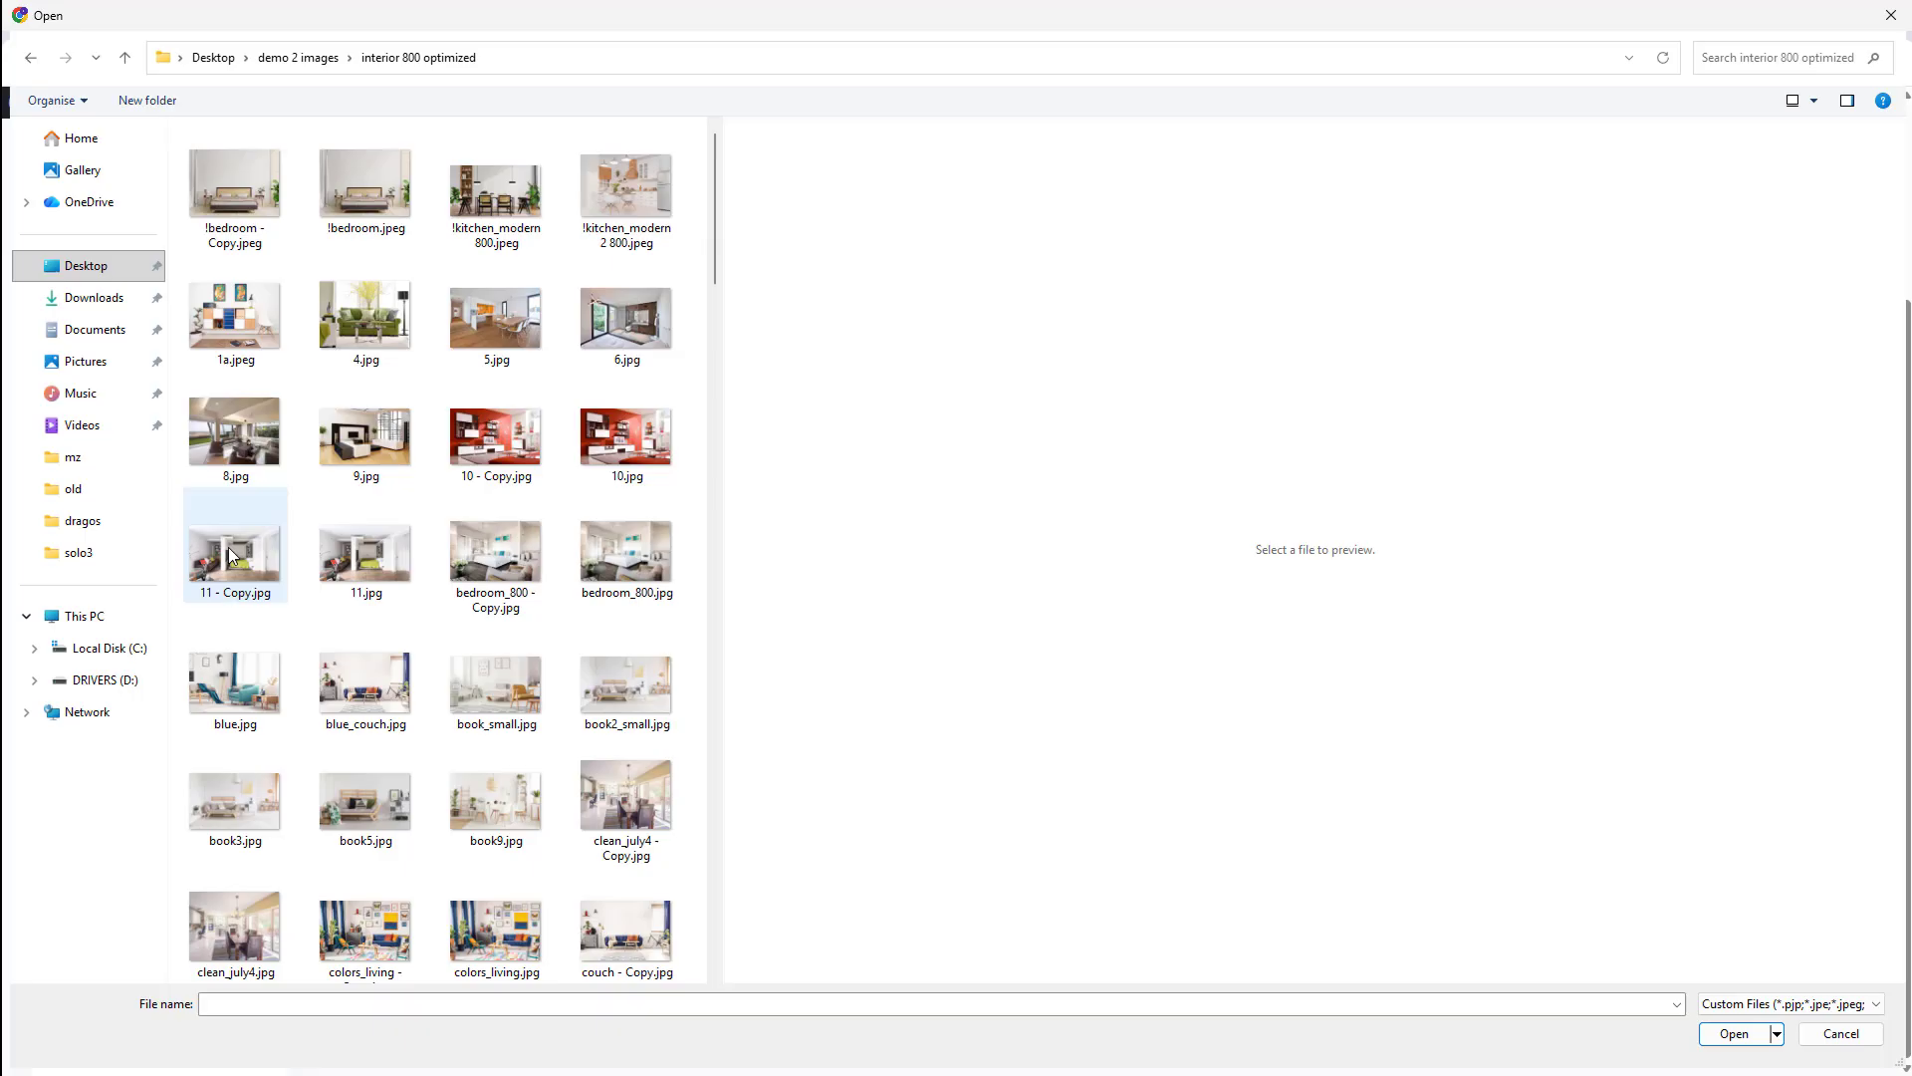
{"action": "left_click", "coordinate": [229, 555]}
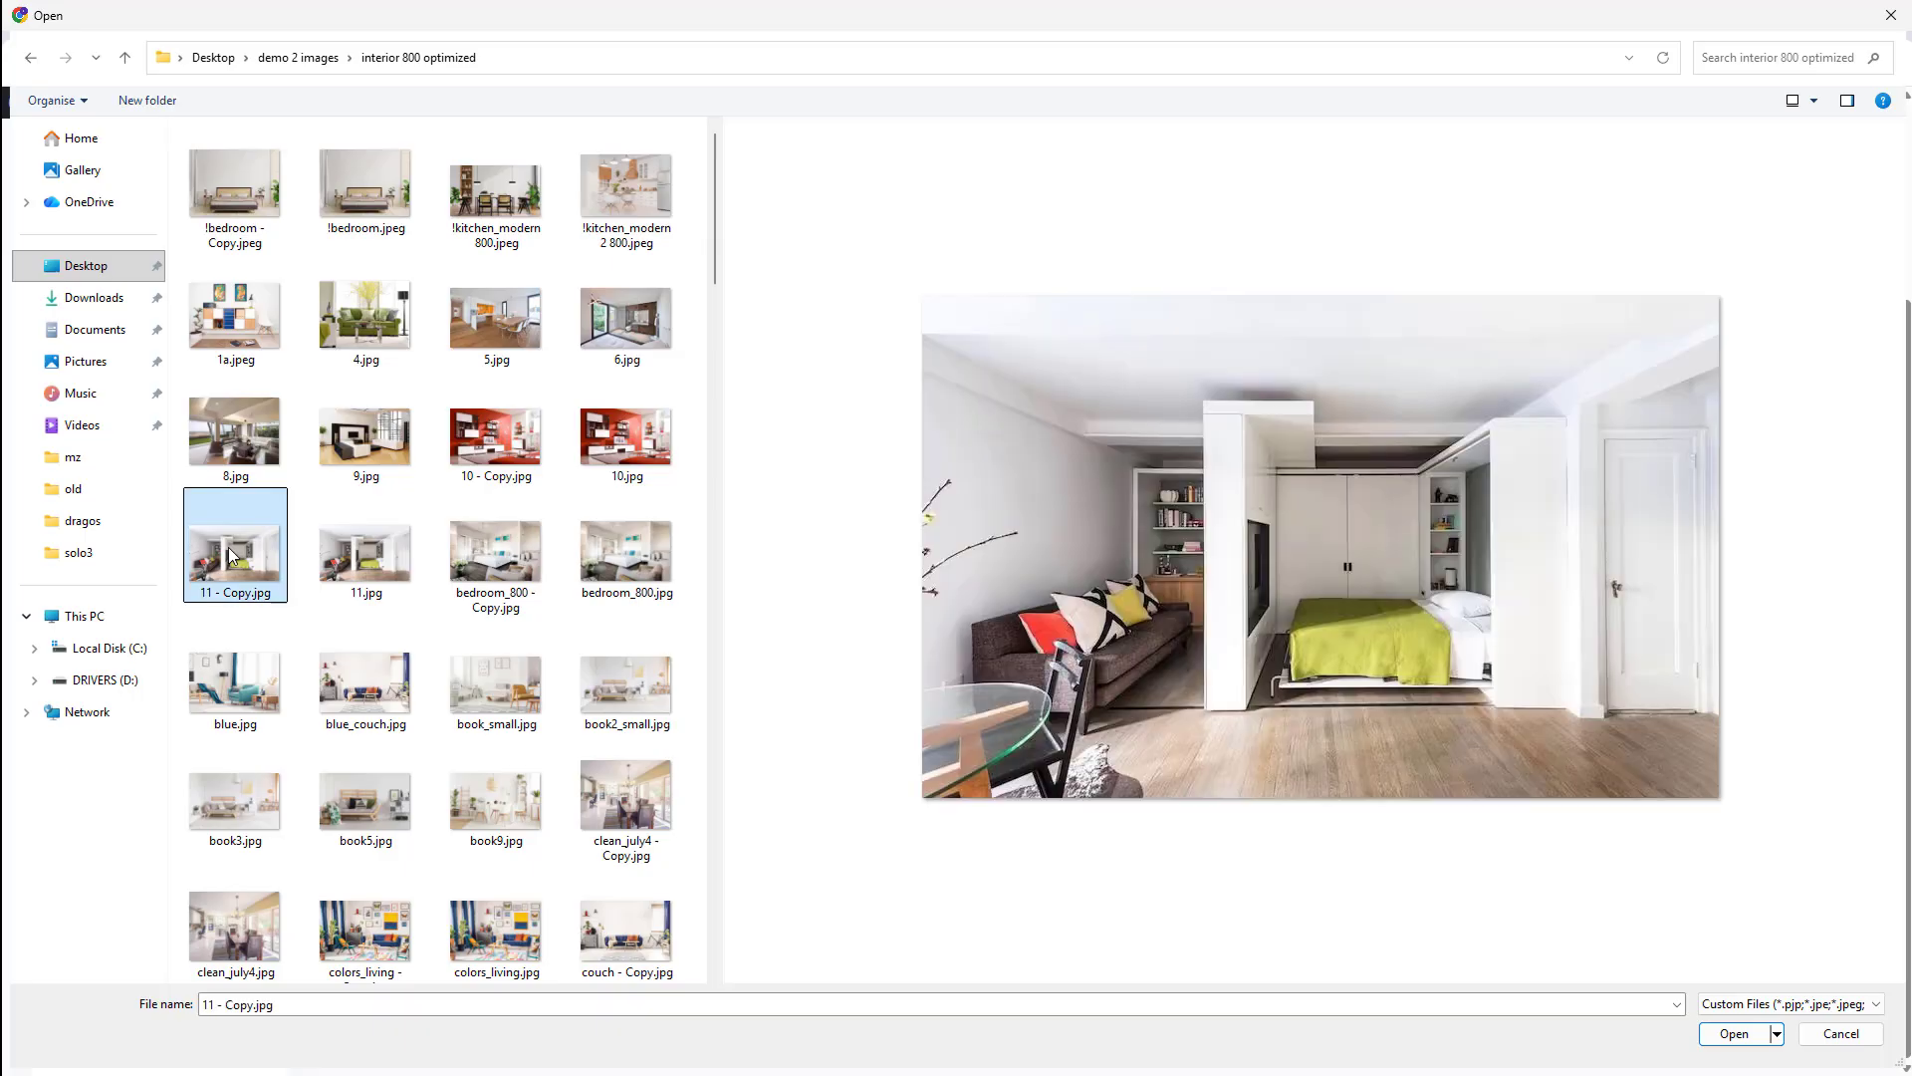
{"action": "double_click", "coordinate": [229, 555]}
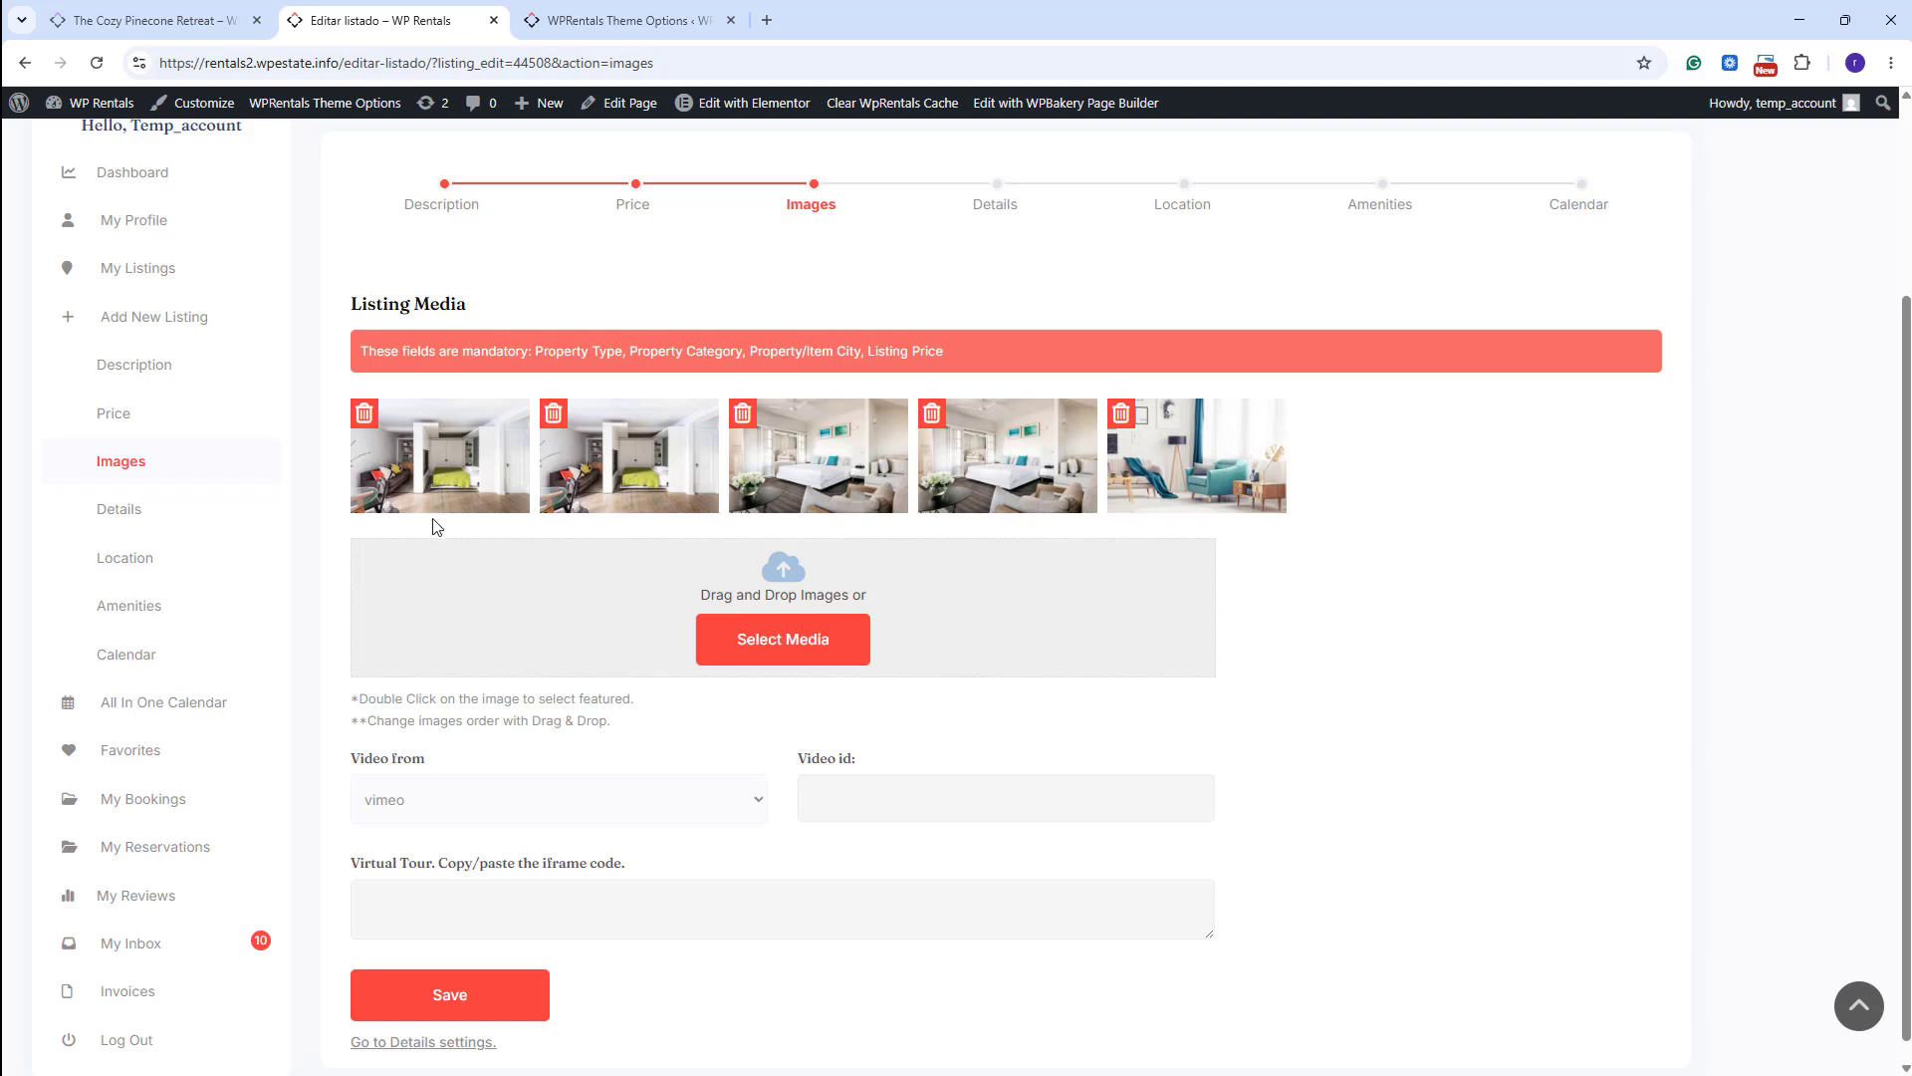
Mark the first uploaded image as featured and try to move the fourth image into second place.
{"action": "double_click", "coordinate": [450, 479]}
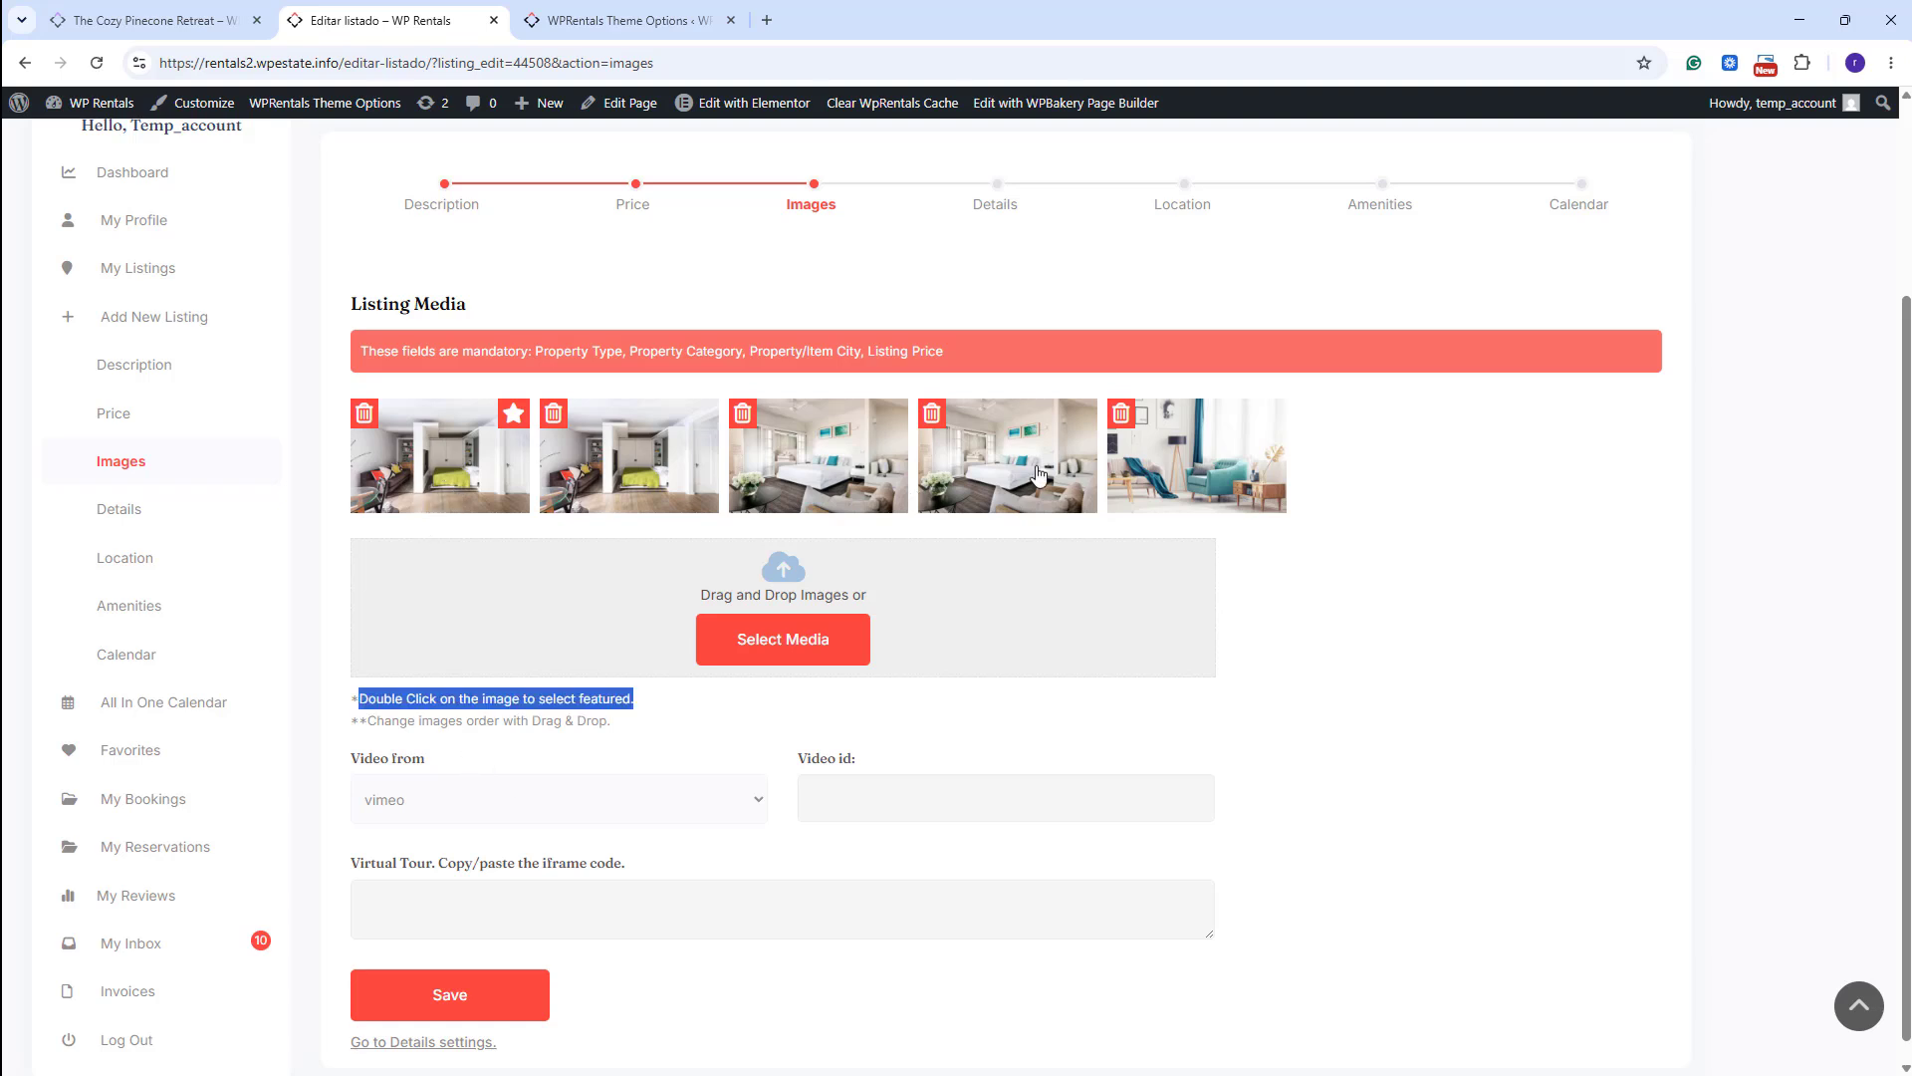
{"action": "left_click_drag", "start_coordinate": [1008, 476], "coordinate": [639, 470]}
Check the video source choices, then save the listing media and continue to the Details section.
{"action": "left_click", "coordinate": [464, 787]}
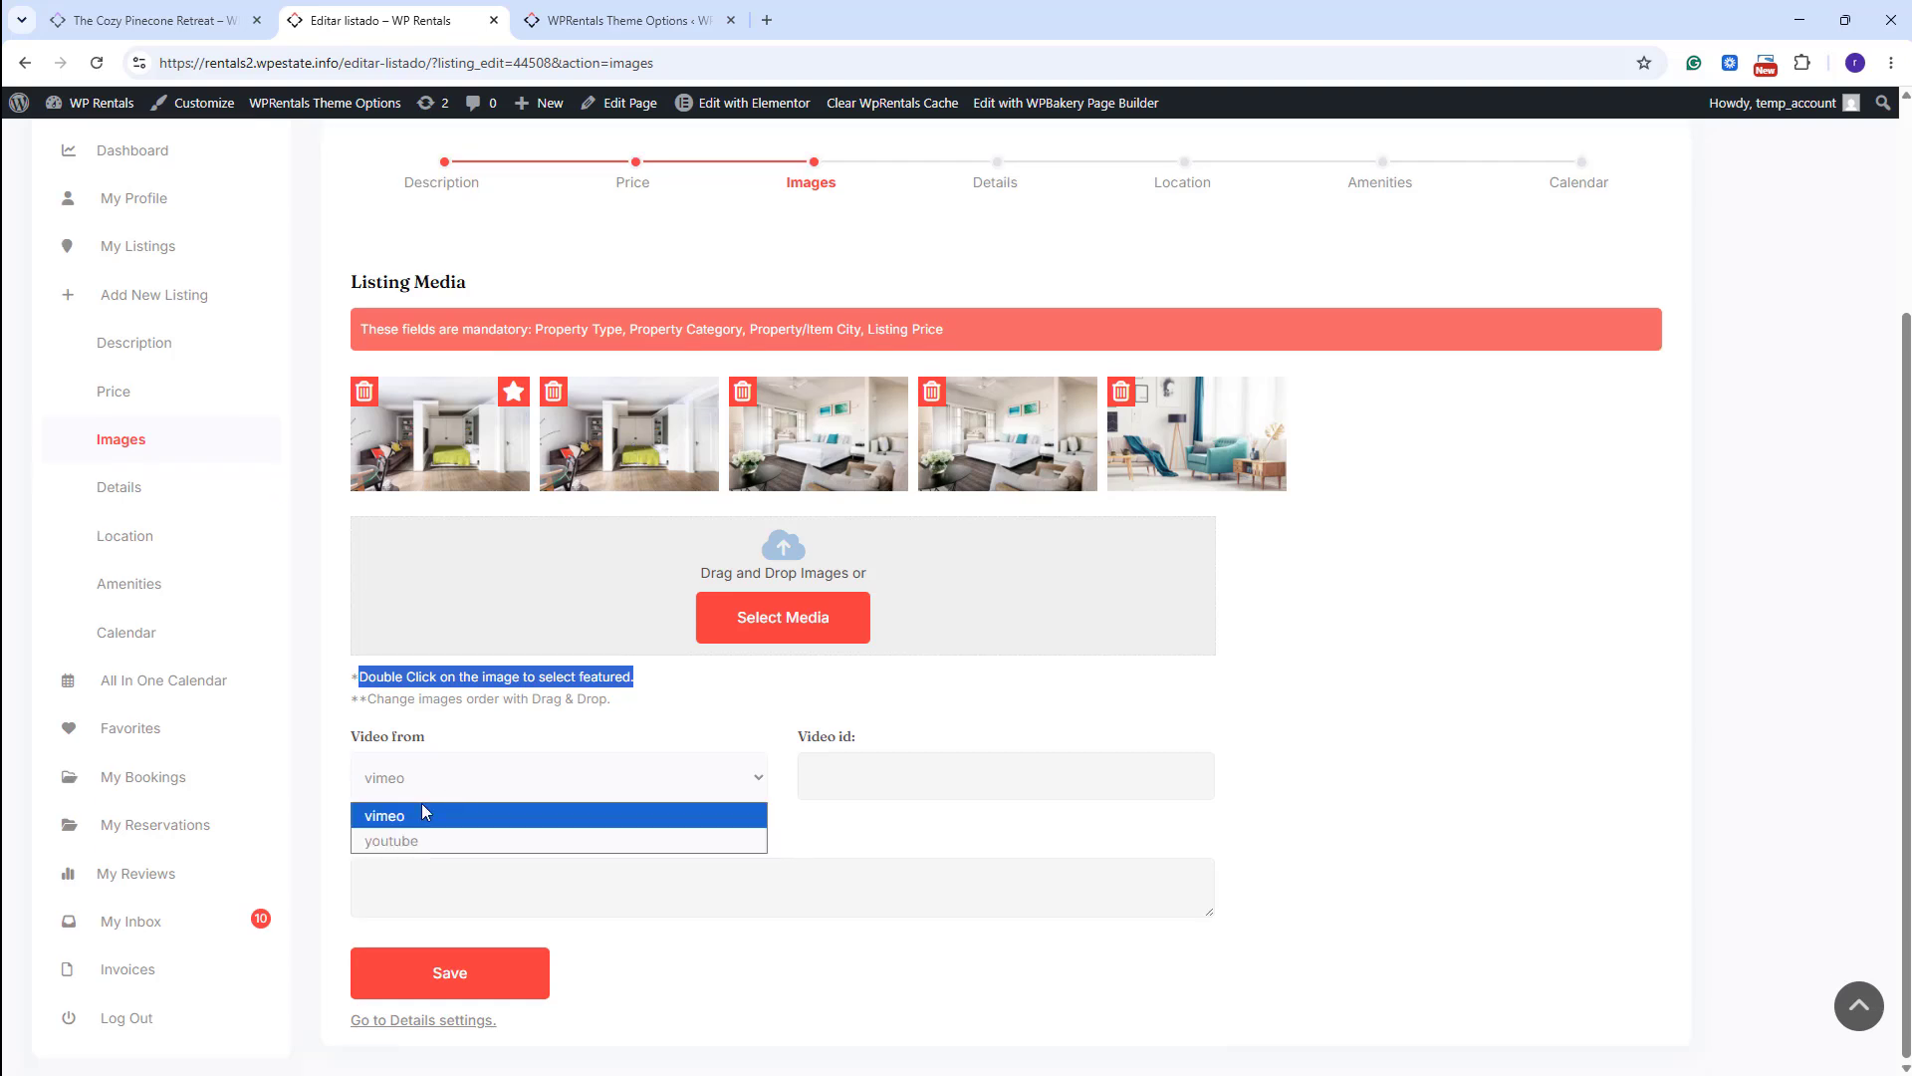
{"action": "left_click", "coordinate": [918, 779]}
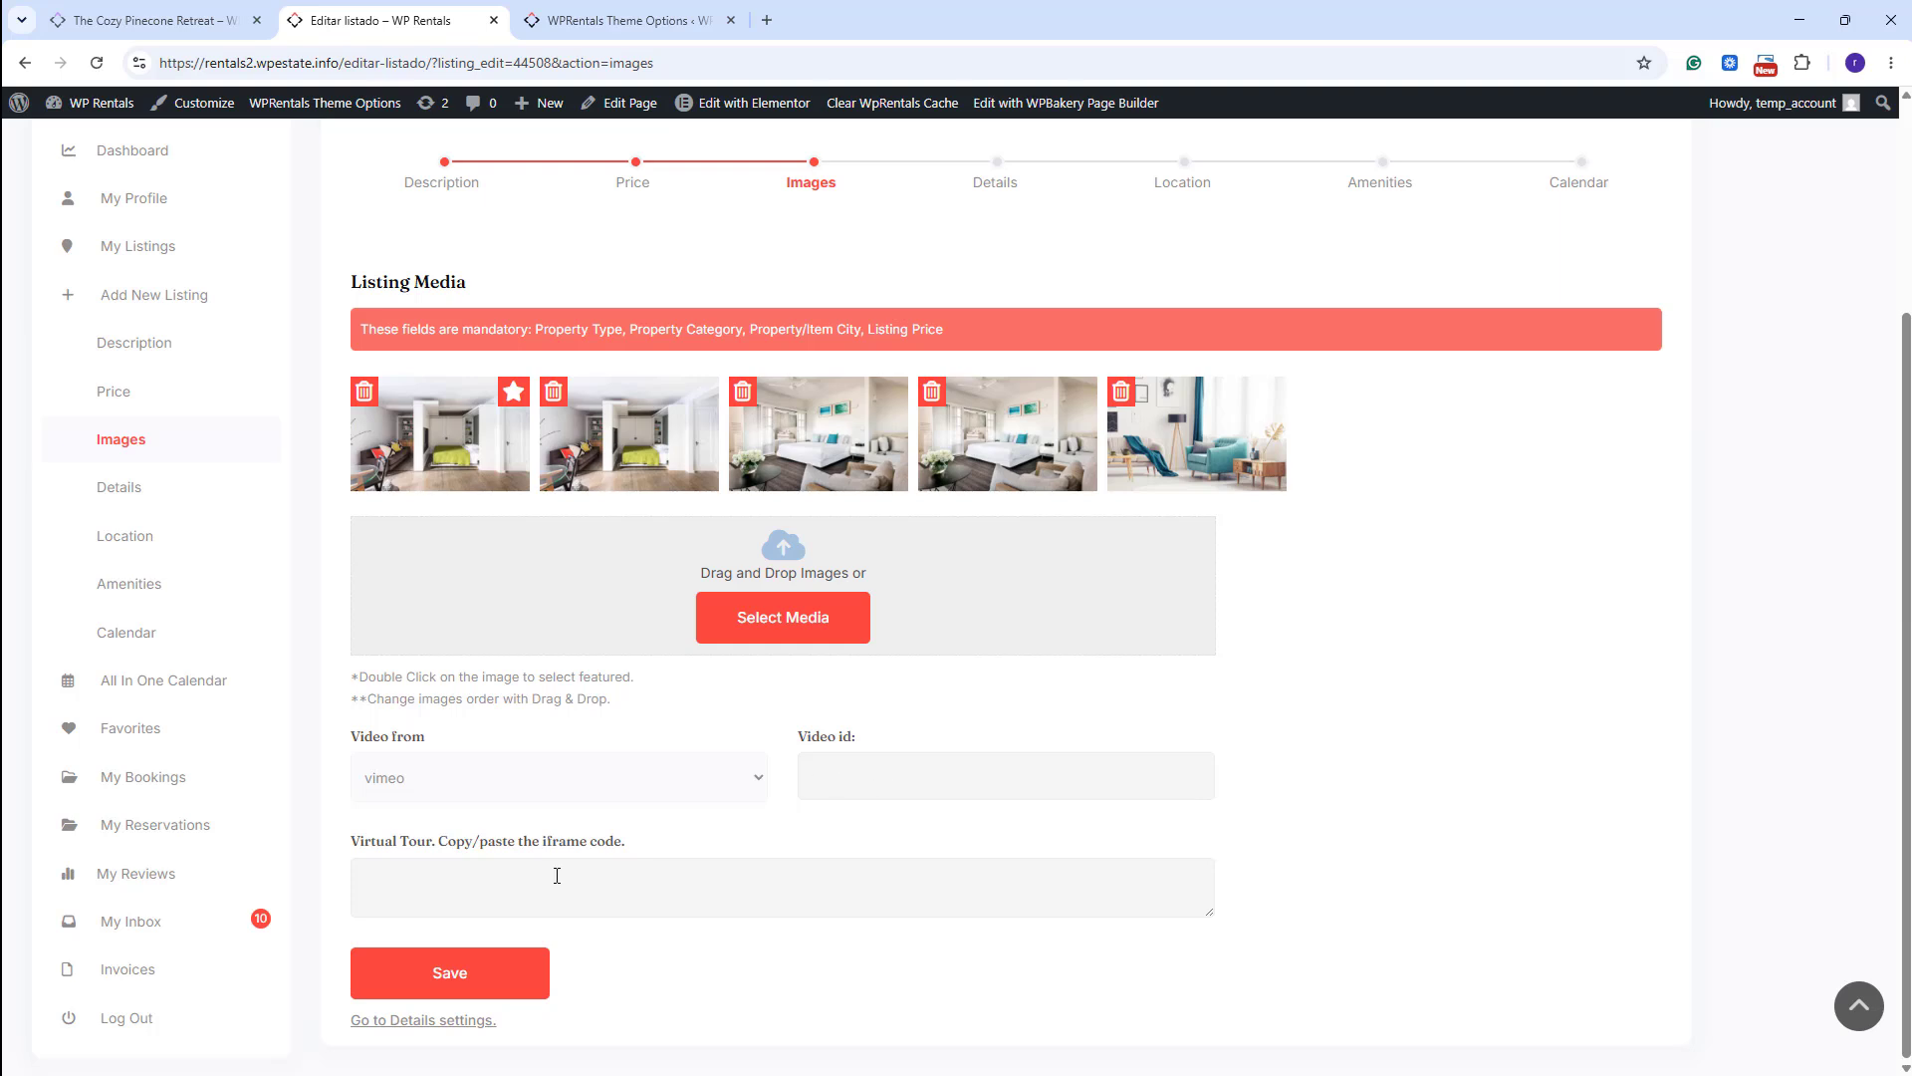
{"action": "left_click", "coordinate": [423, 997]}
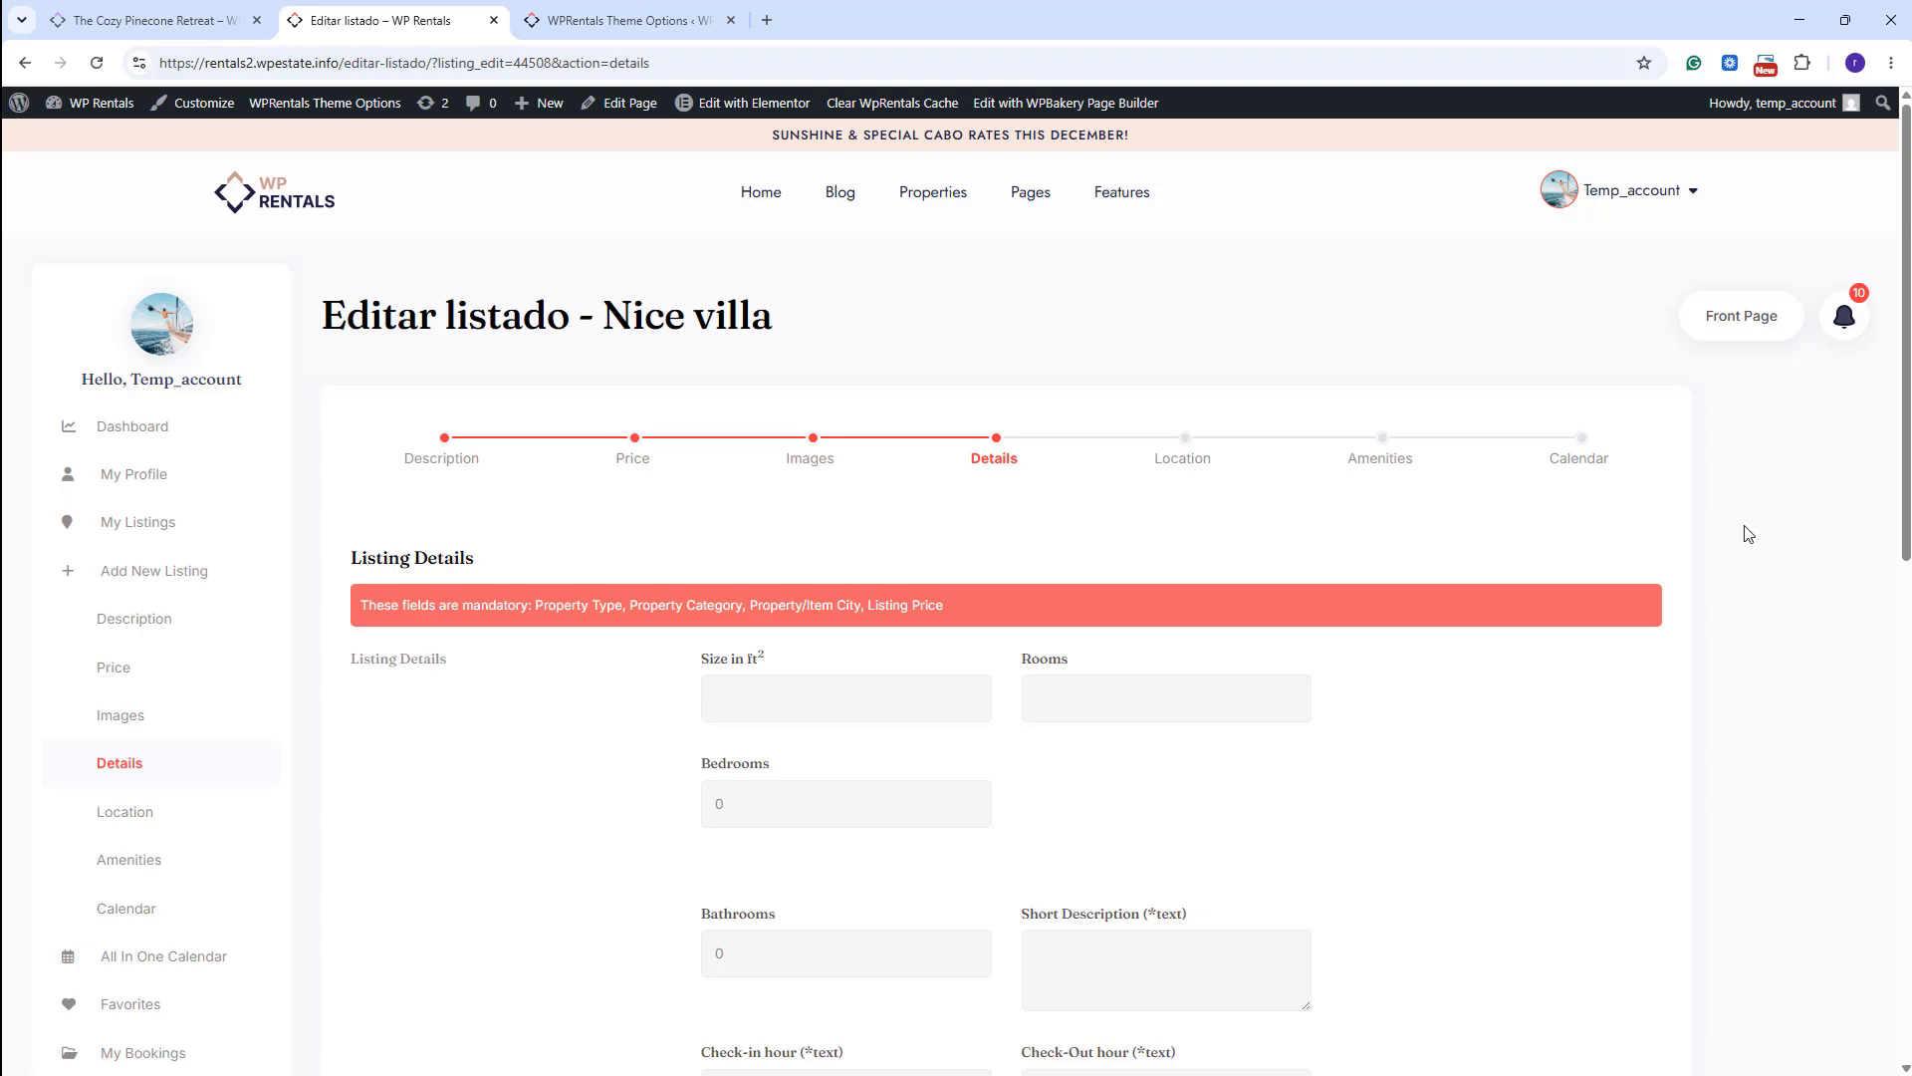
Review the Details form and check its size, room and house-rule fields in the theme options' listing submission field selection.
{"action": "scroll", "coordinate": [1694, 547], "scroll_direction": "down", "scroll_amount": 10}
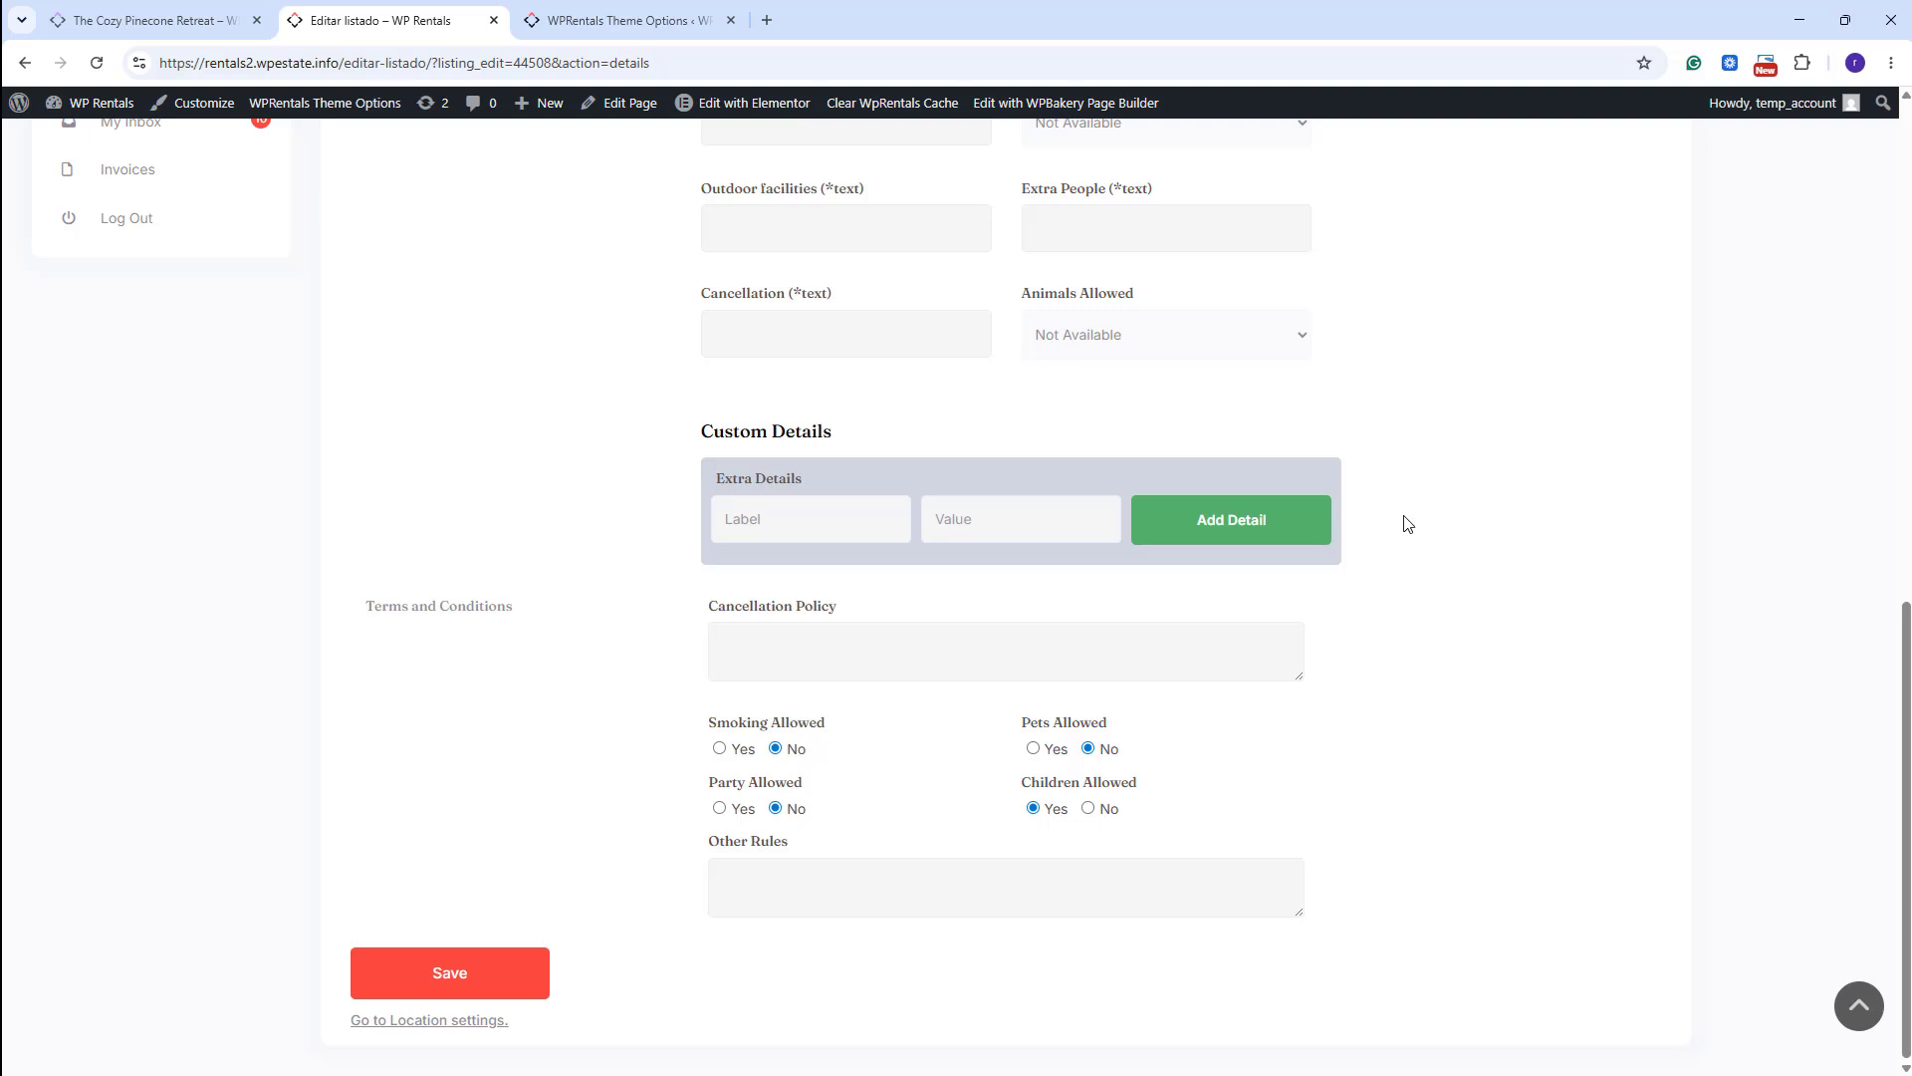
{"action": "scroll", "coordinate": [1407, 523], "scroll_direction": "up", "scroll_amount": 6}
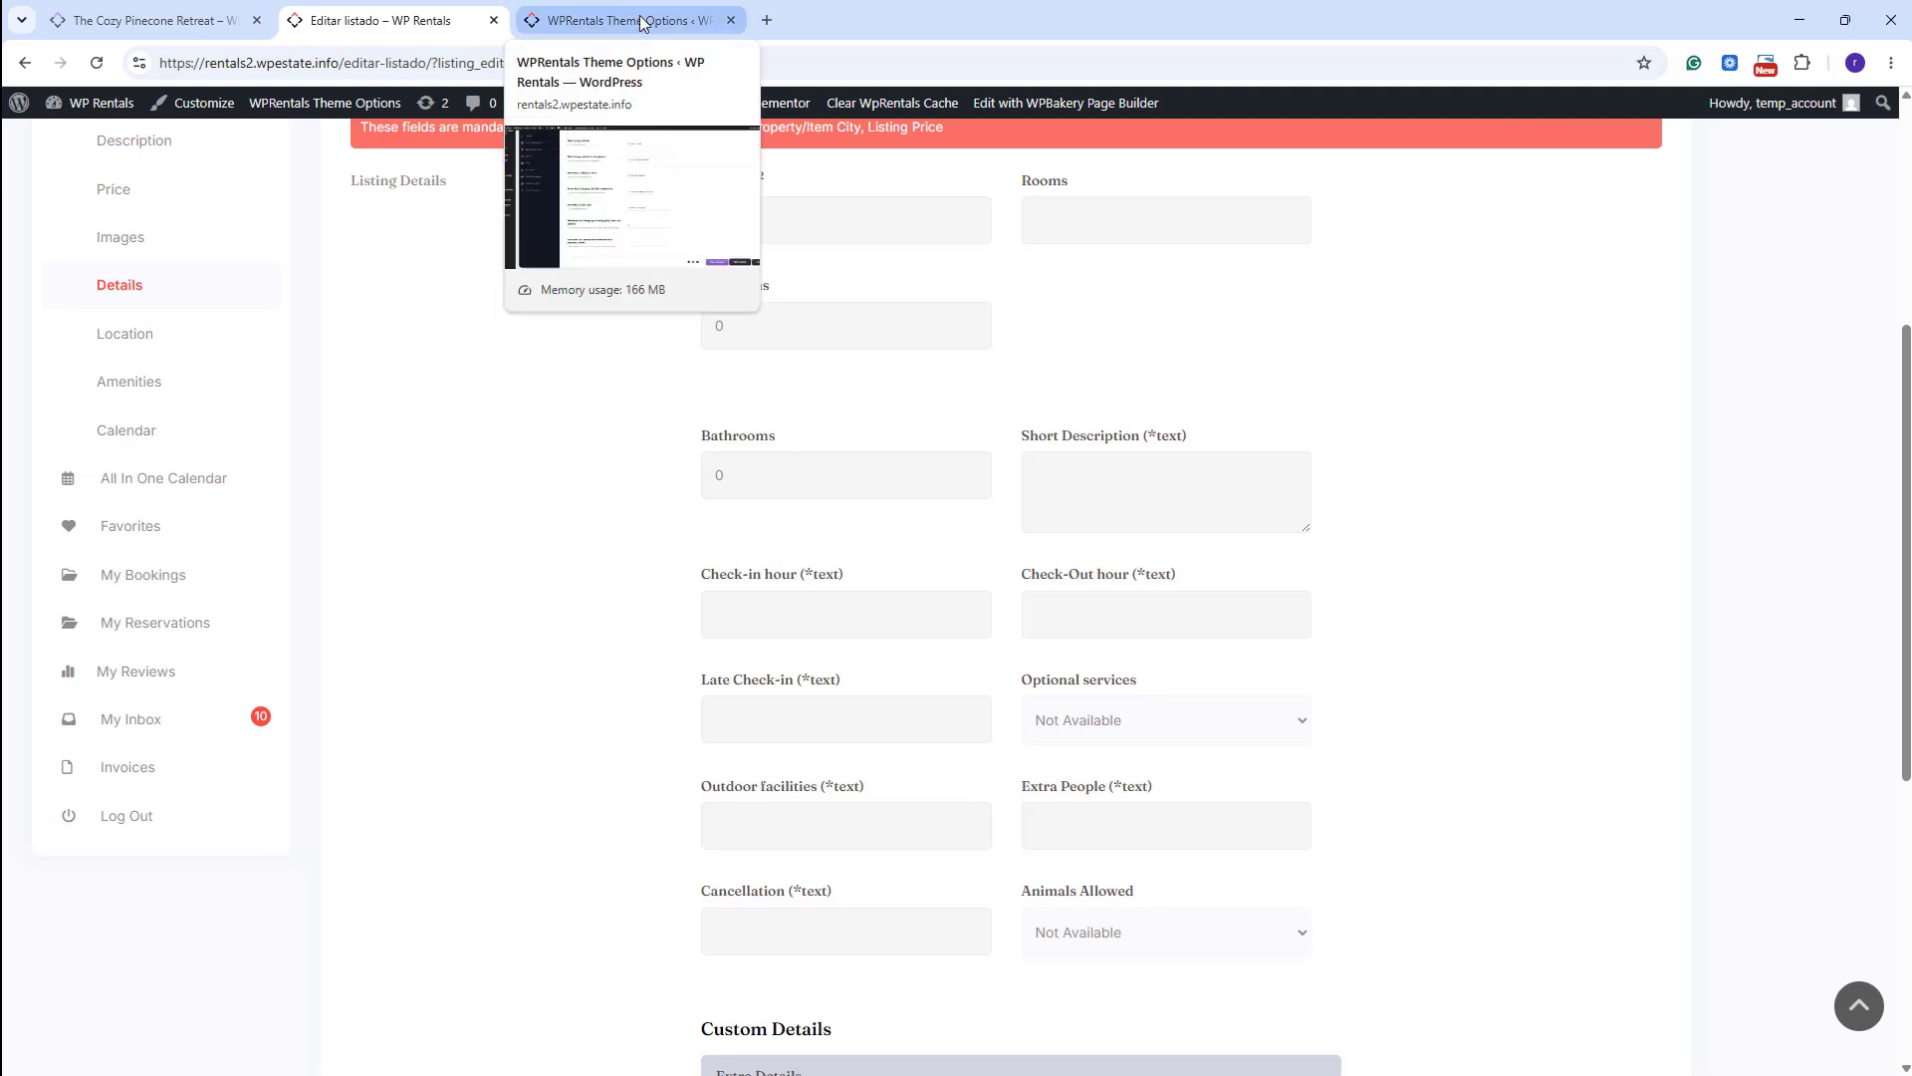
{"action": "left_click", "coordinate": [642, 22]}
{"action": "scroll", "coordinate": [1245, 513], "scroll_direction": "up", "scroll_amount": 10}
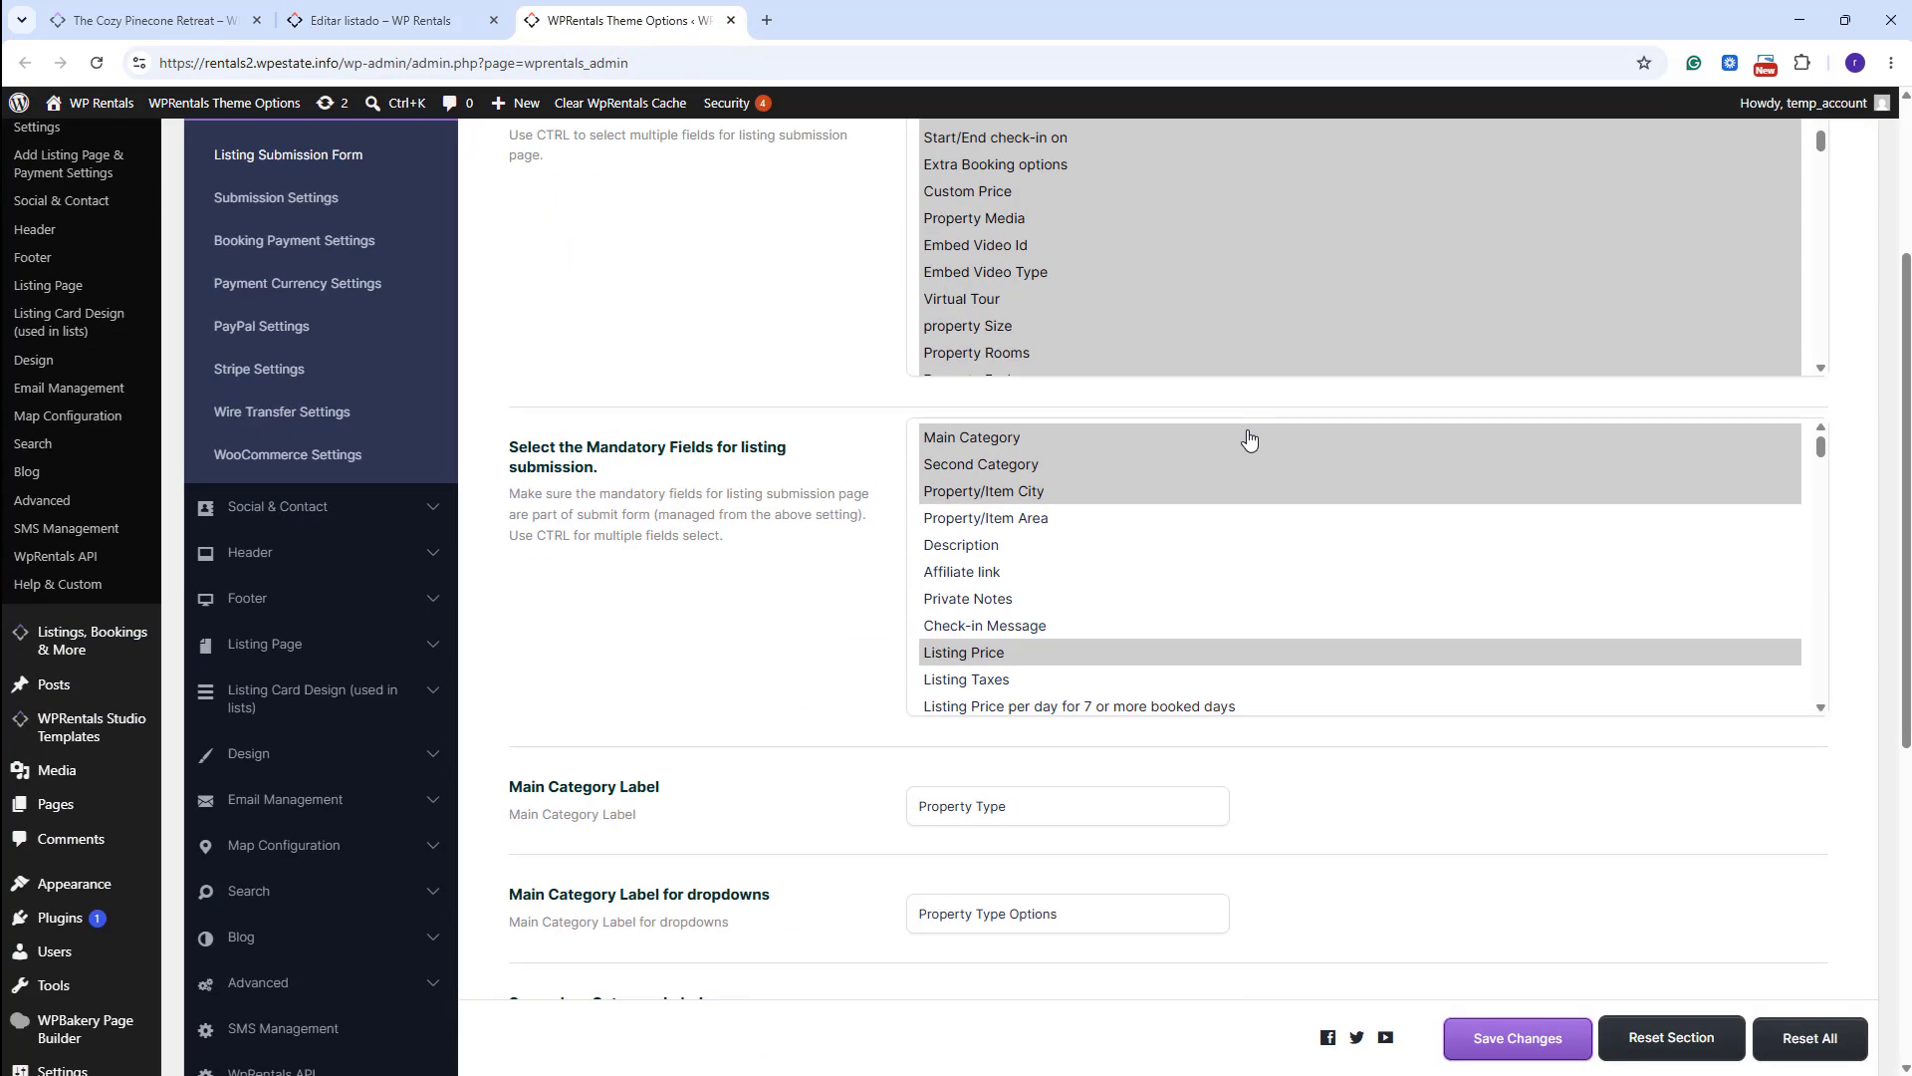
{"action": "scroll", "coordinate": [1121, 510], "scroll_direction": "up", "scroll_amount": 5}
{"action": "scroll", "coordinate": [1126, 506], "scroll_direction": "down", "scroll_amount": 7}
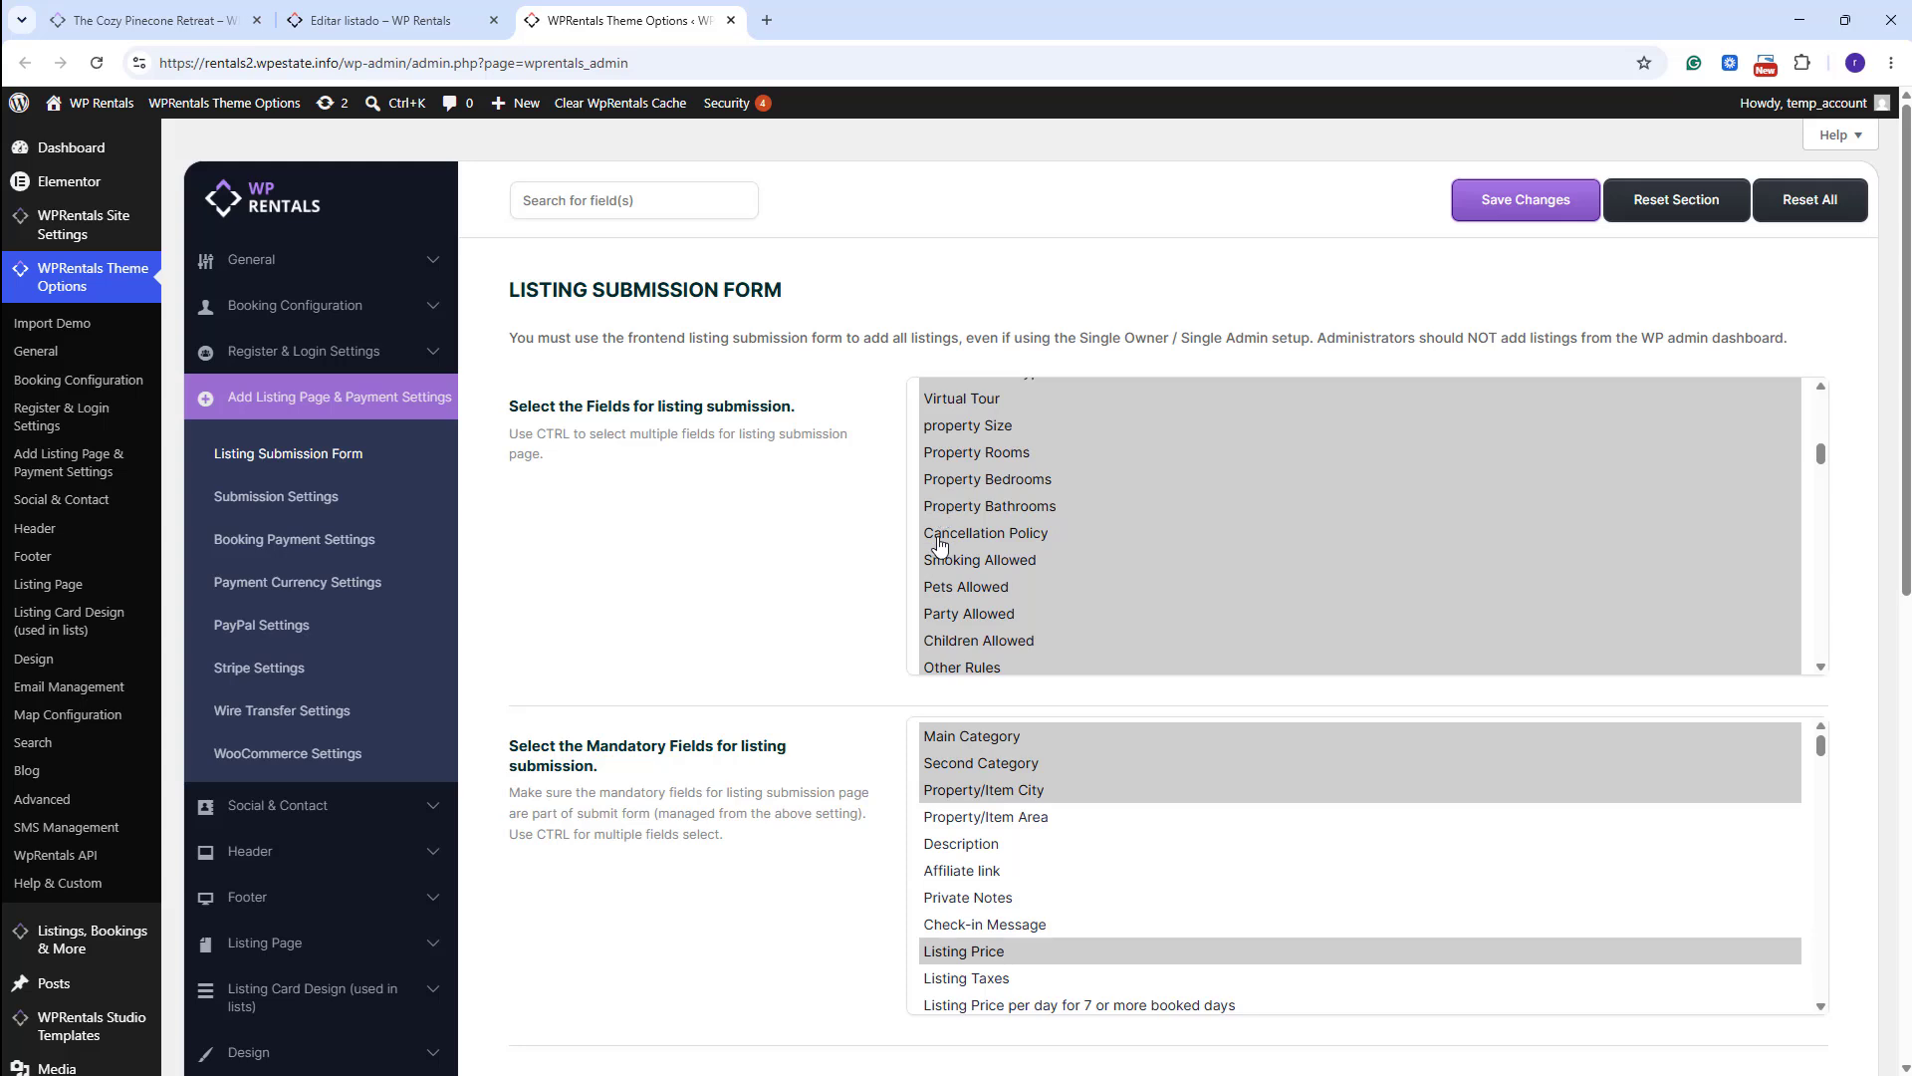
Set the listing's size to 100 ft², rooms to 3 and bedrooms to 3, with 1 King Bed in Bedroom 1.
{"action": "key", "text": "ctrl+shift+Tab"}
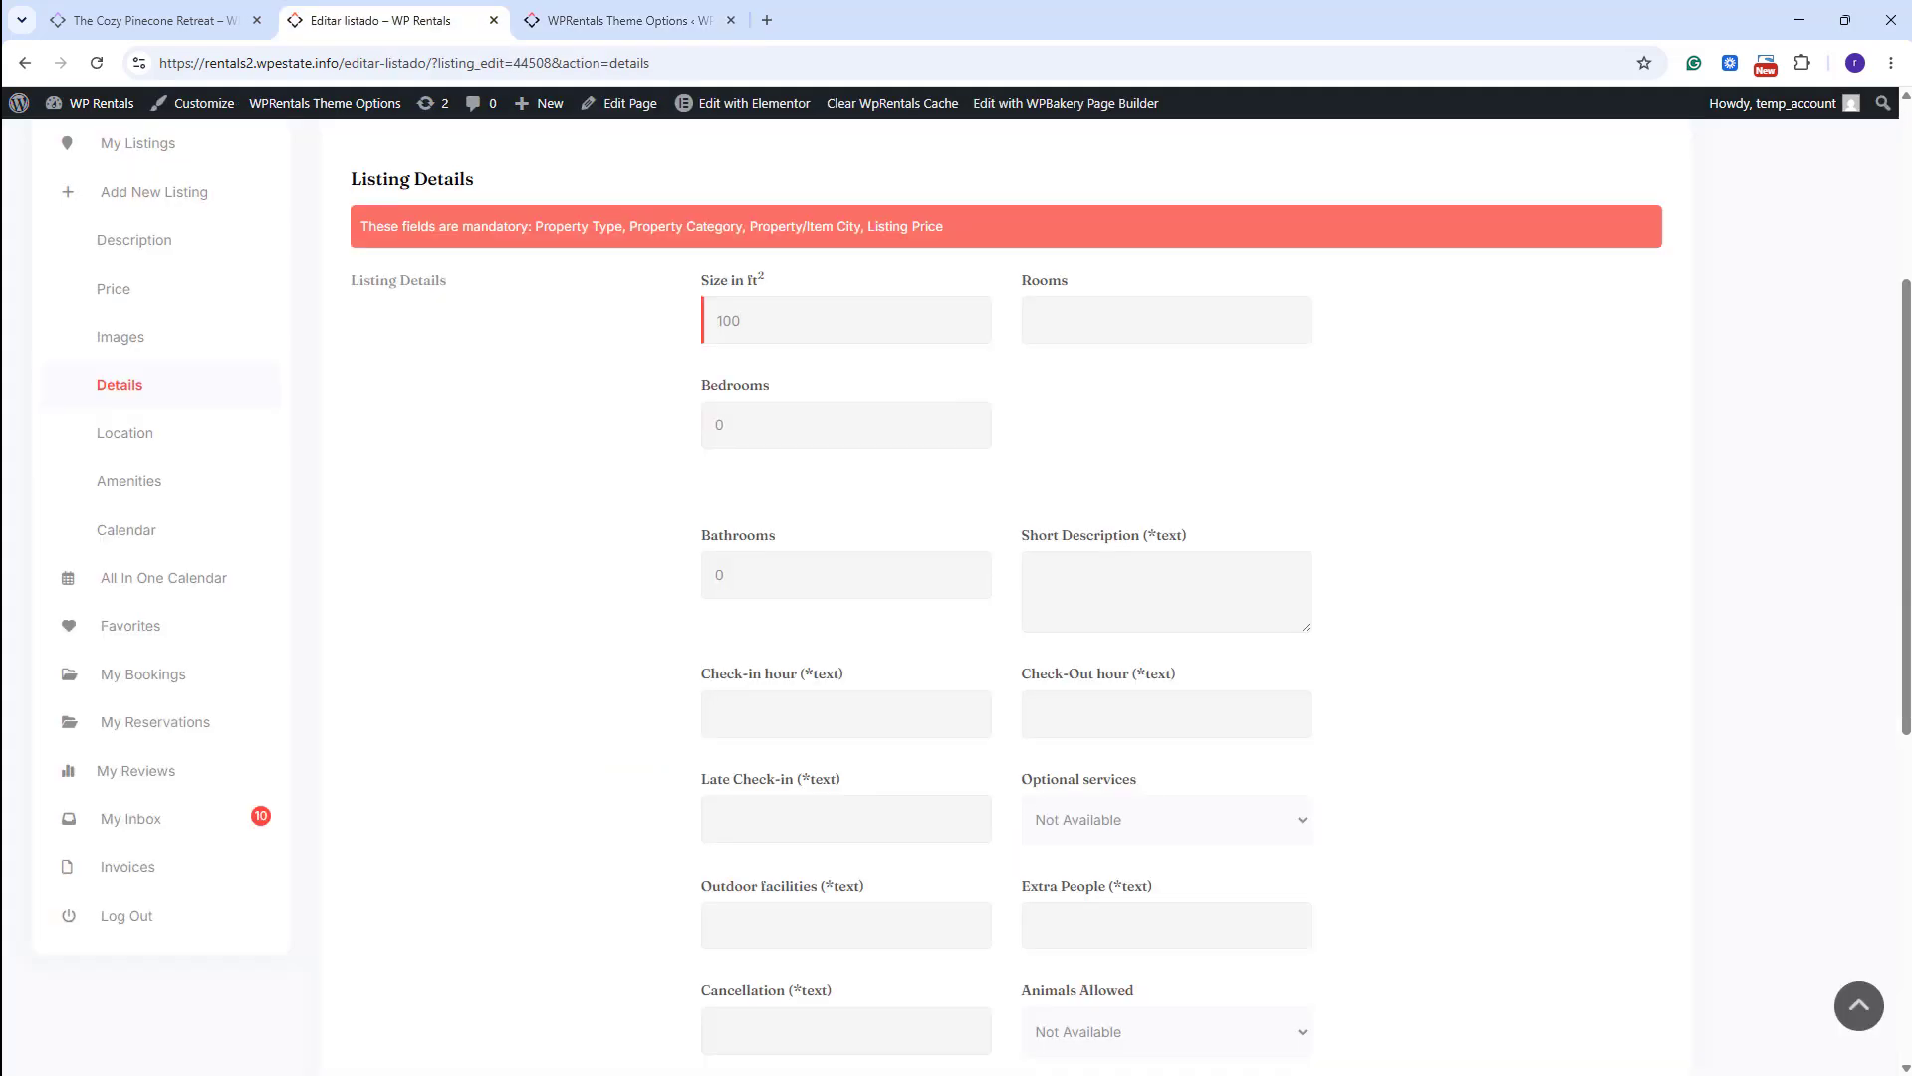
{"action": "key", "text": "Tab"}
{"action": "type", "text": "3"}
{"action": "left_click", "coordinate": [757, 428]}
{"action": "type", "text": "3"}
{"action": "key", "text": "Tab"}
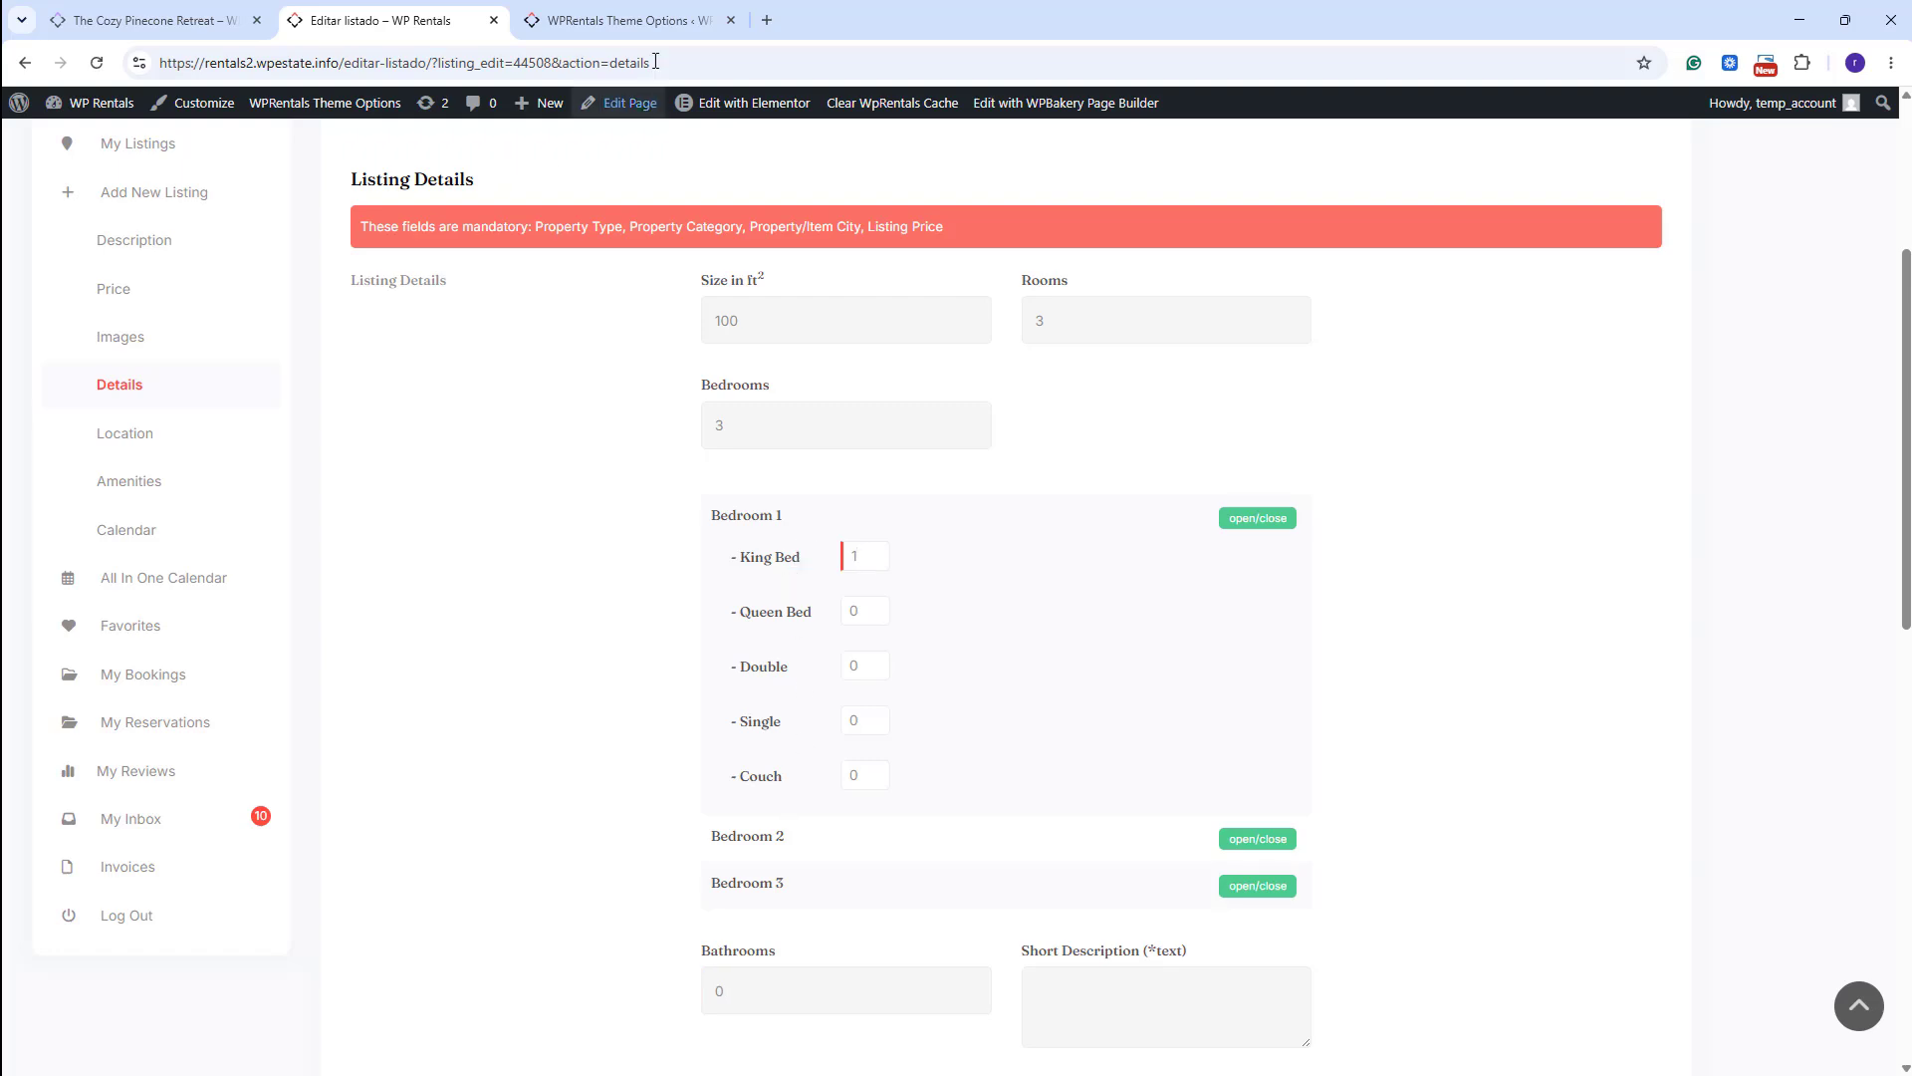
Look up the Types of Beds list among the listing page text labels in the theme options.
{"action": "left_click", "coordinate": [628, 20]}
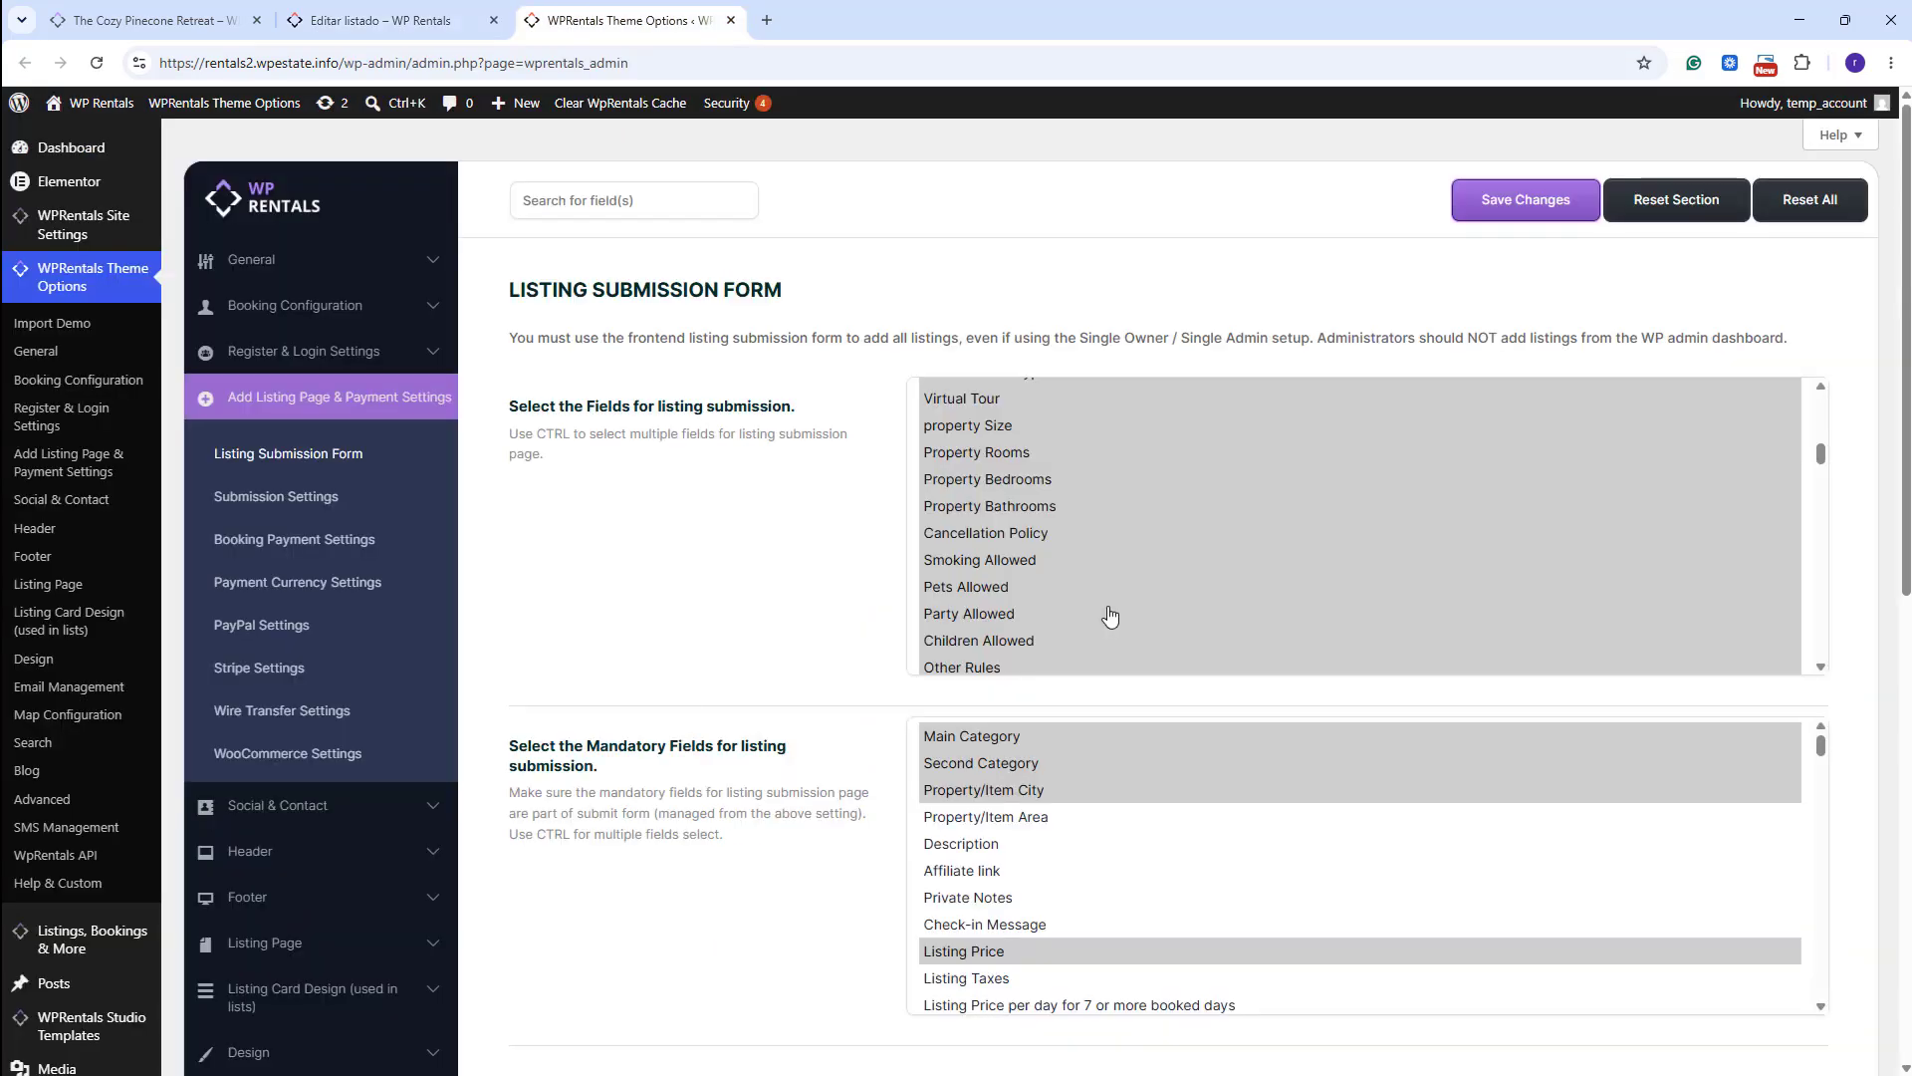
{"action": "left_click", "coordinate": [287, 944]}
{"action": "scroll", "coordinate": [398, 697], "scroll_direction": "down", "scroll_amount": 1}
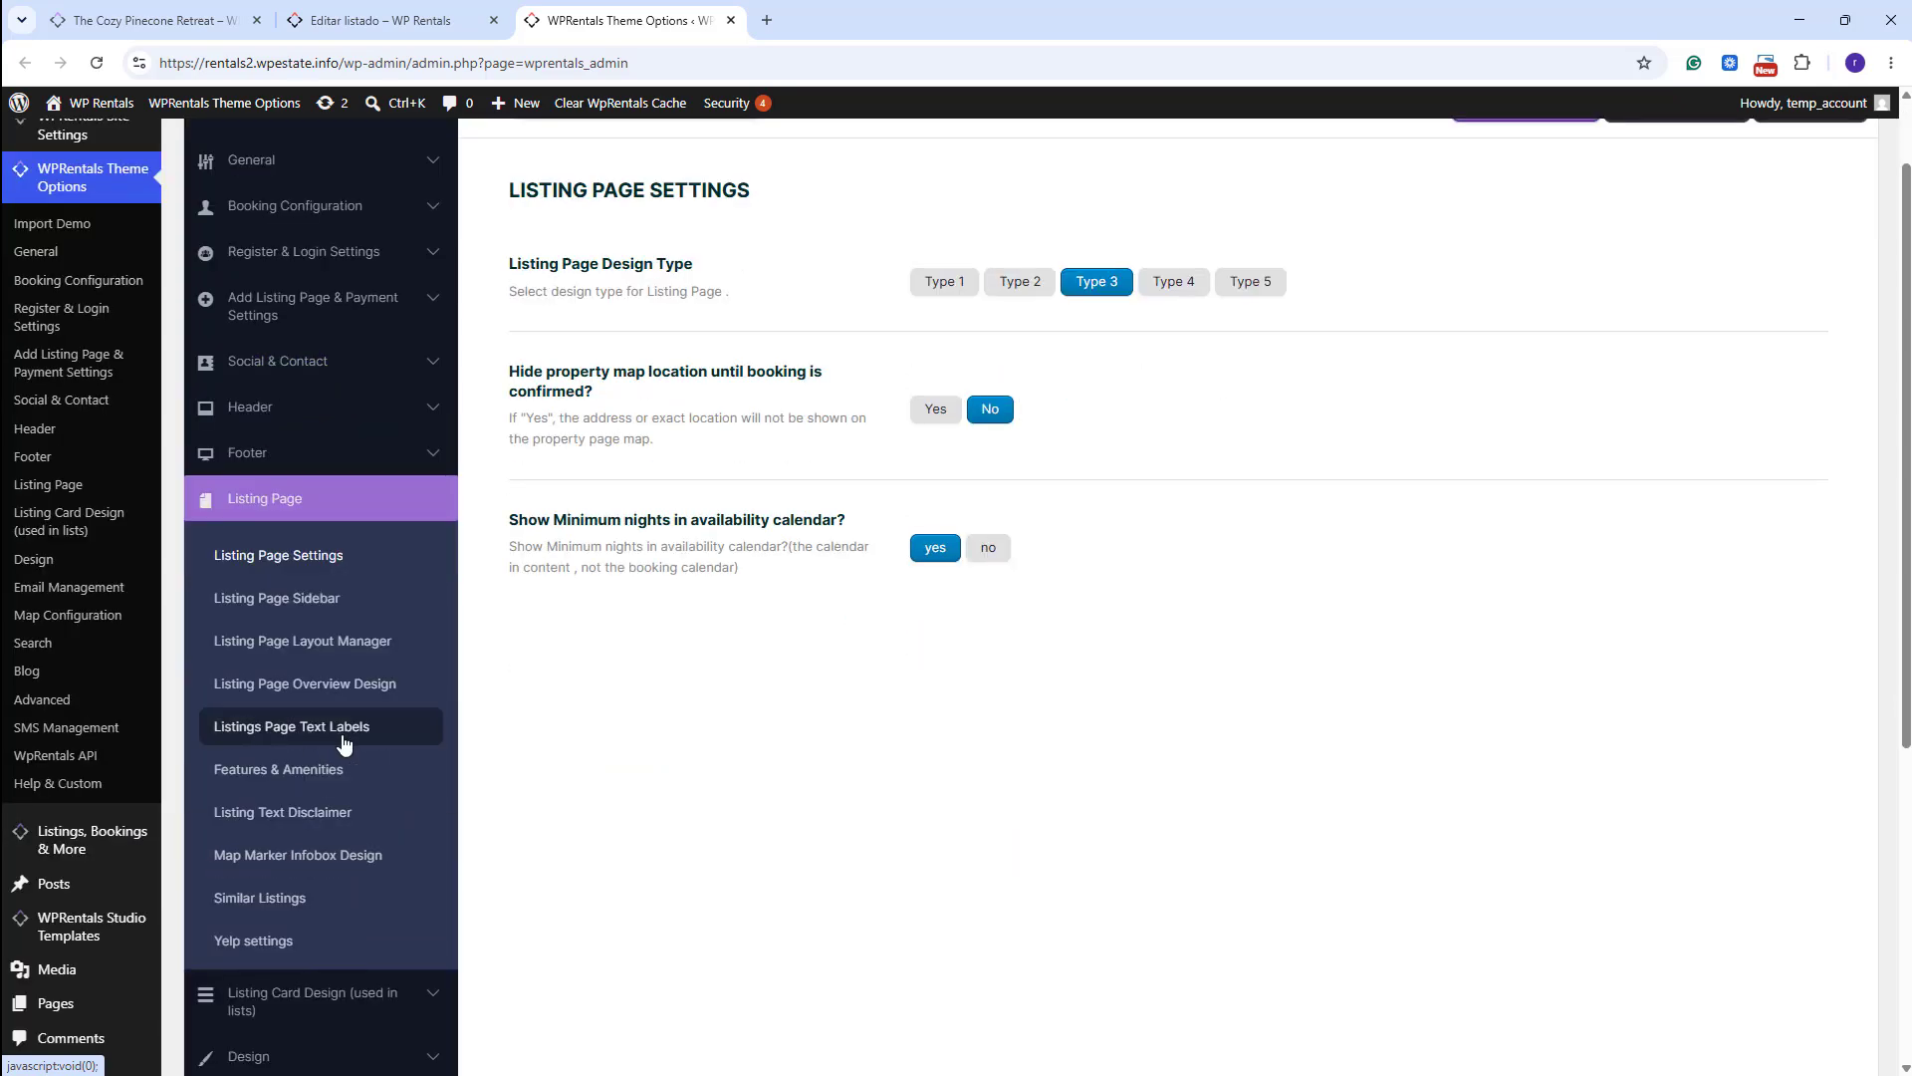
{"action": "left_click", "coordinate": [342, 727]}
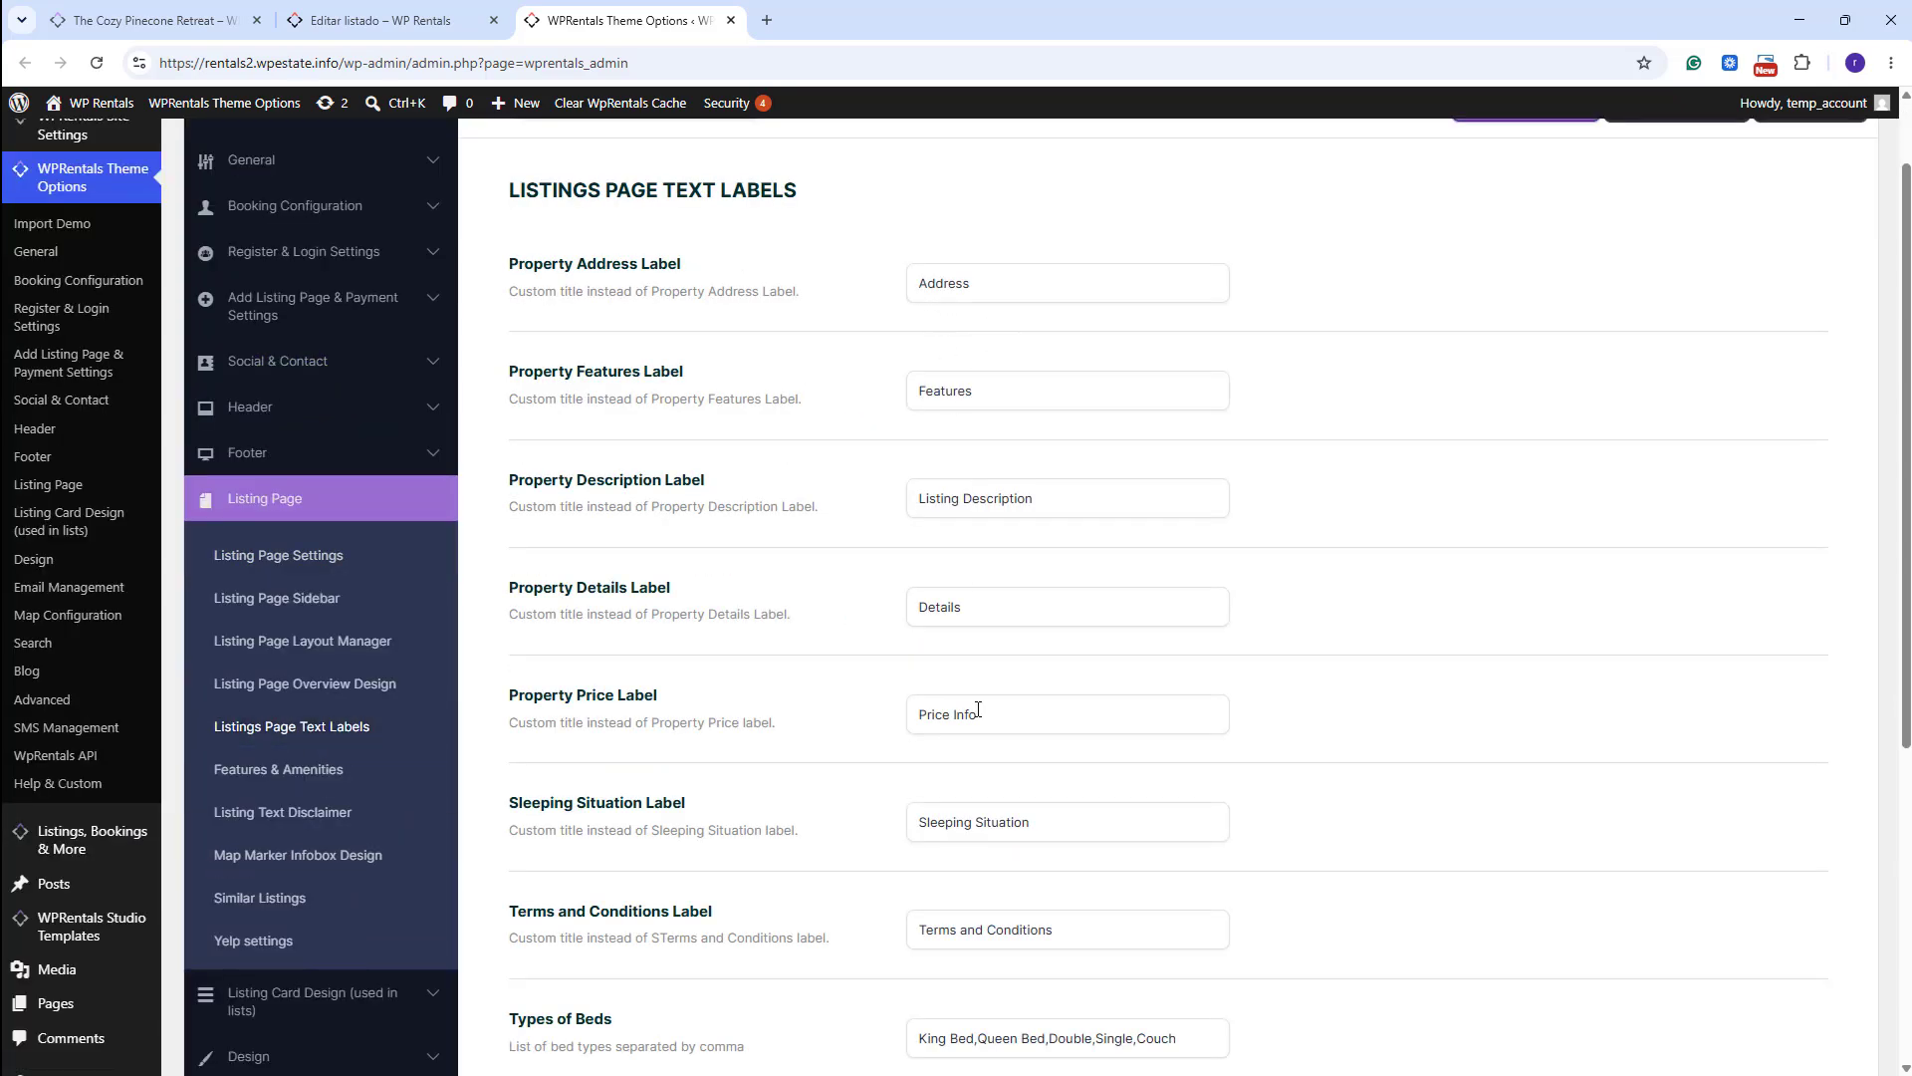
{"action": "scroll", "coordinate": [1491, 543], "scroll_direction": "down", "scroll_amount": 2}
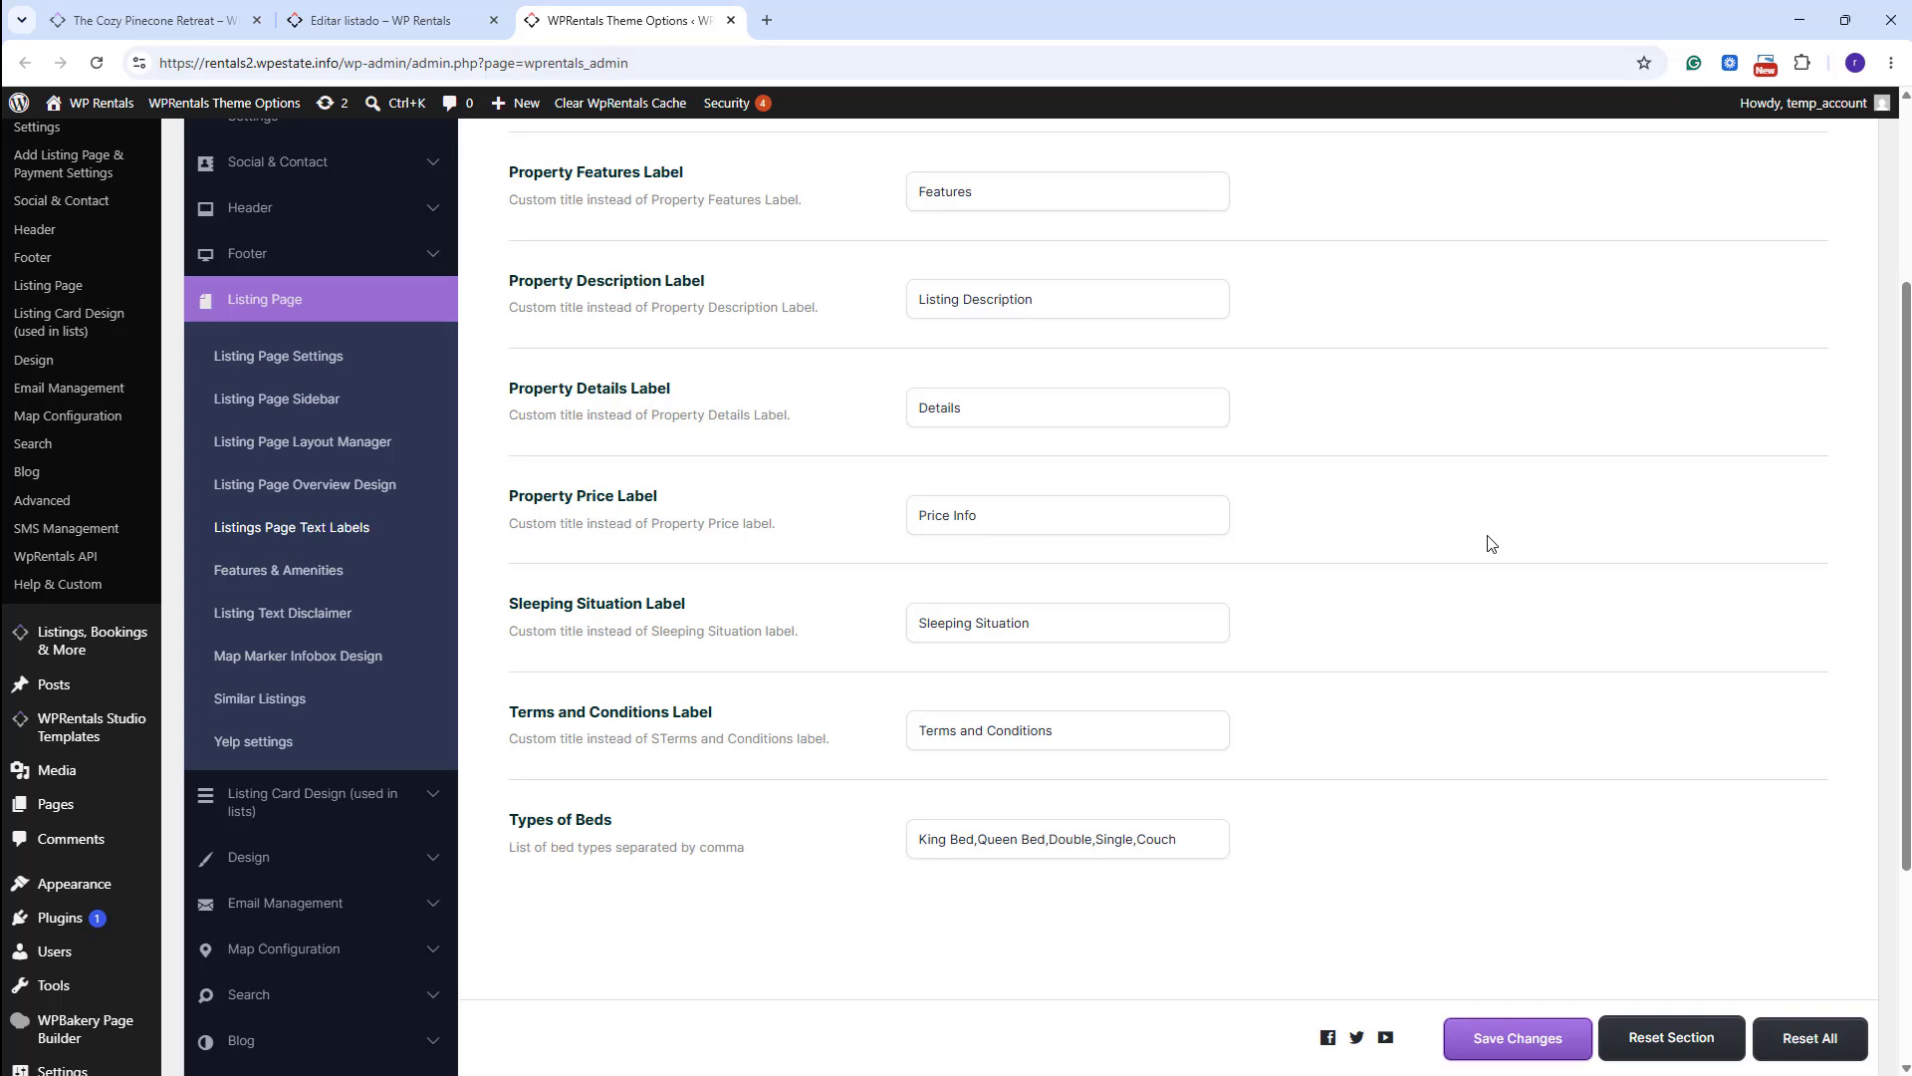
{"action": "left_click", "coordinate": [1205, 832]}
{"action": "left_click_drag", "start_coordinate": [1193, 831], "coordinate": [761, 840]}
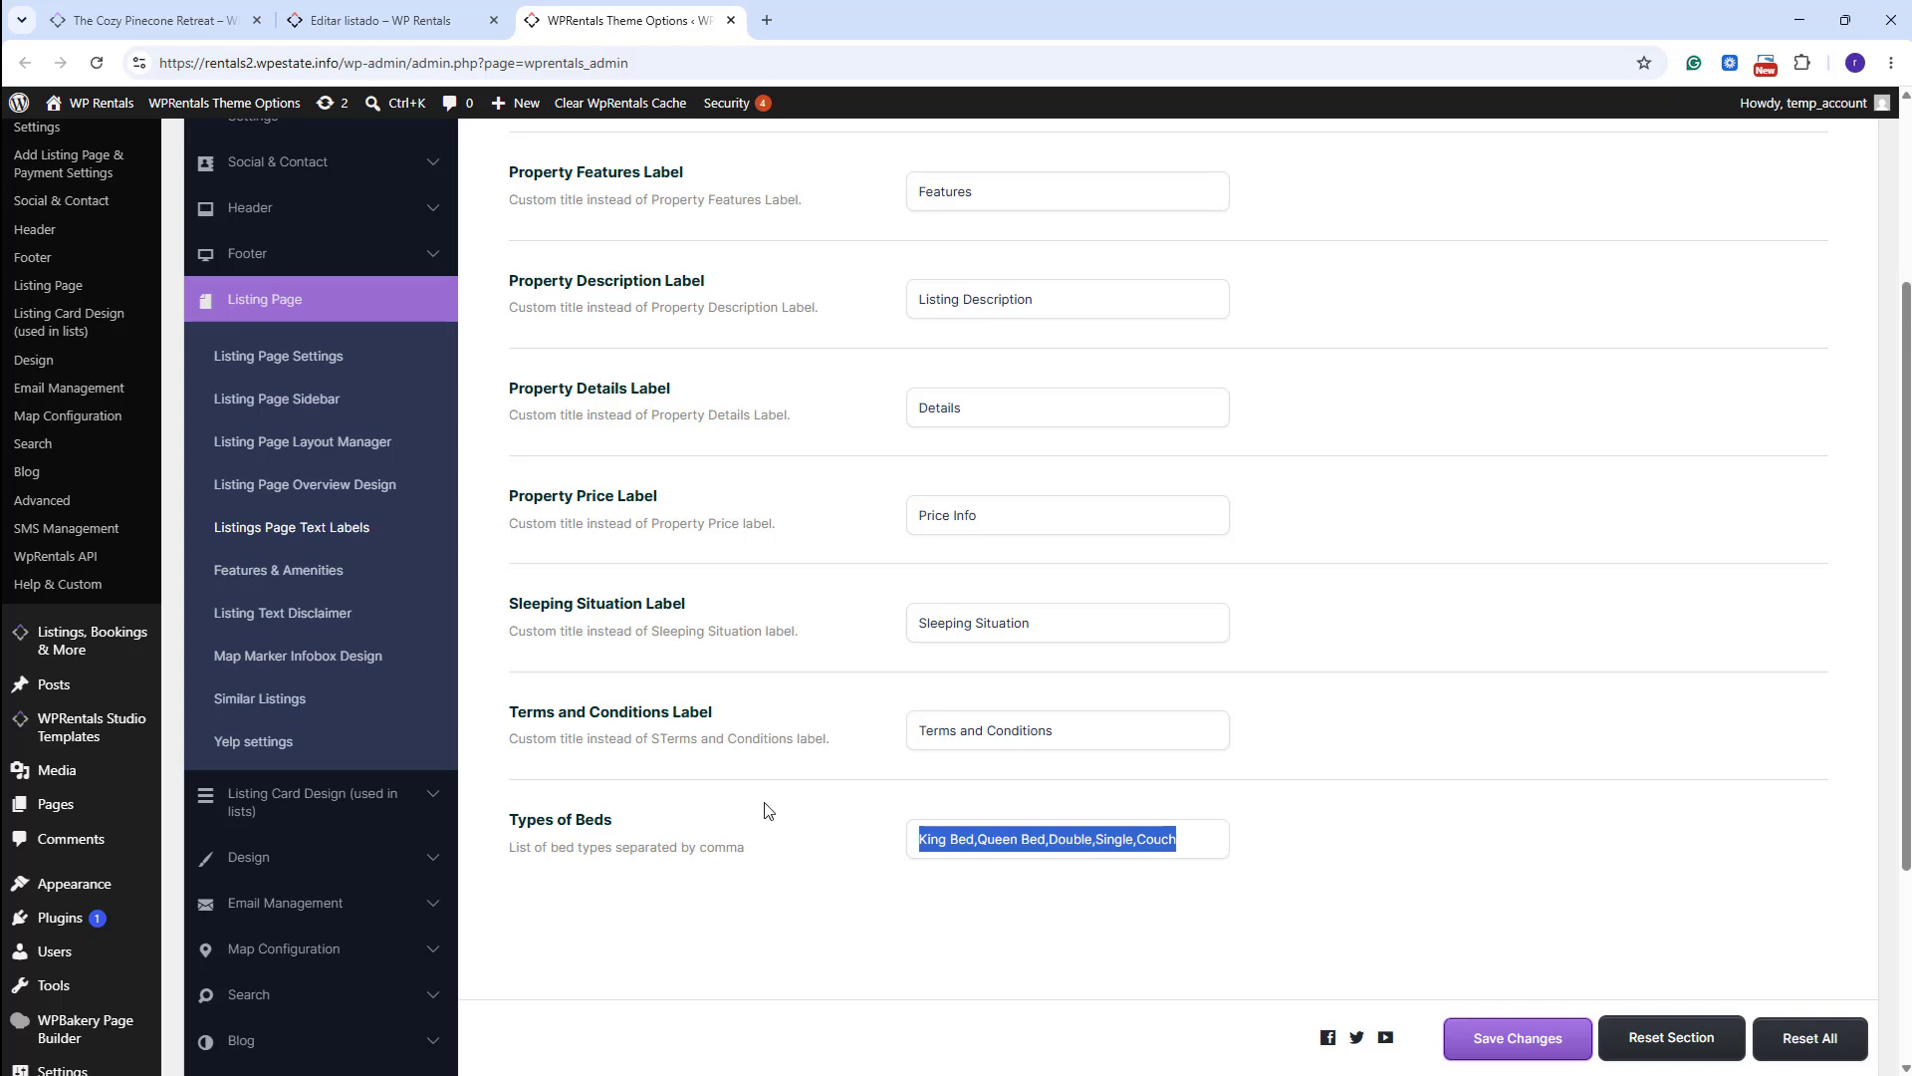
Return to the listing form and set 2 Queen Beds for Bedroom 2 and 2 bathrooms.
{"action": "key", "text": "ctrl+shift+Tab"}
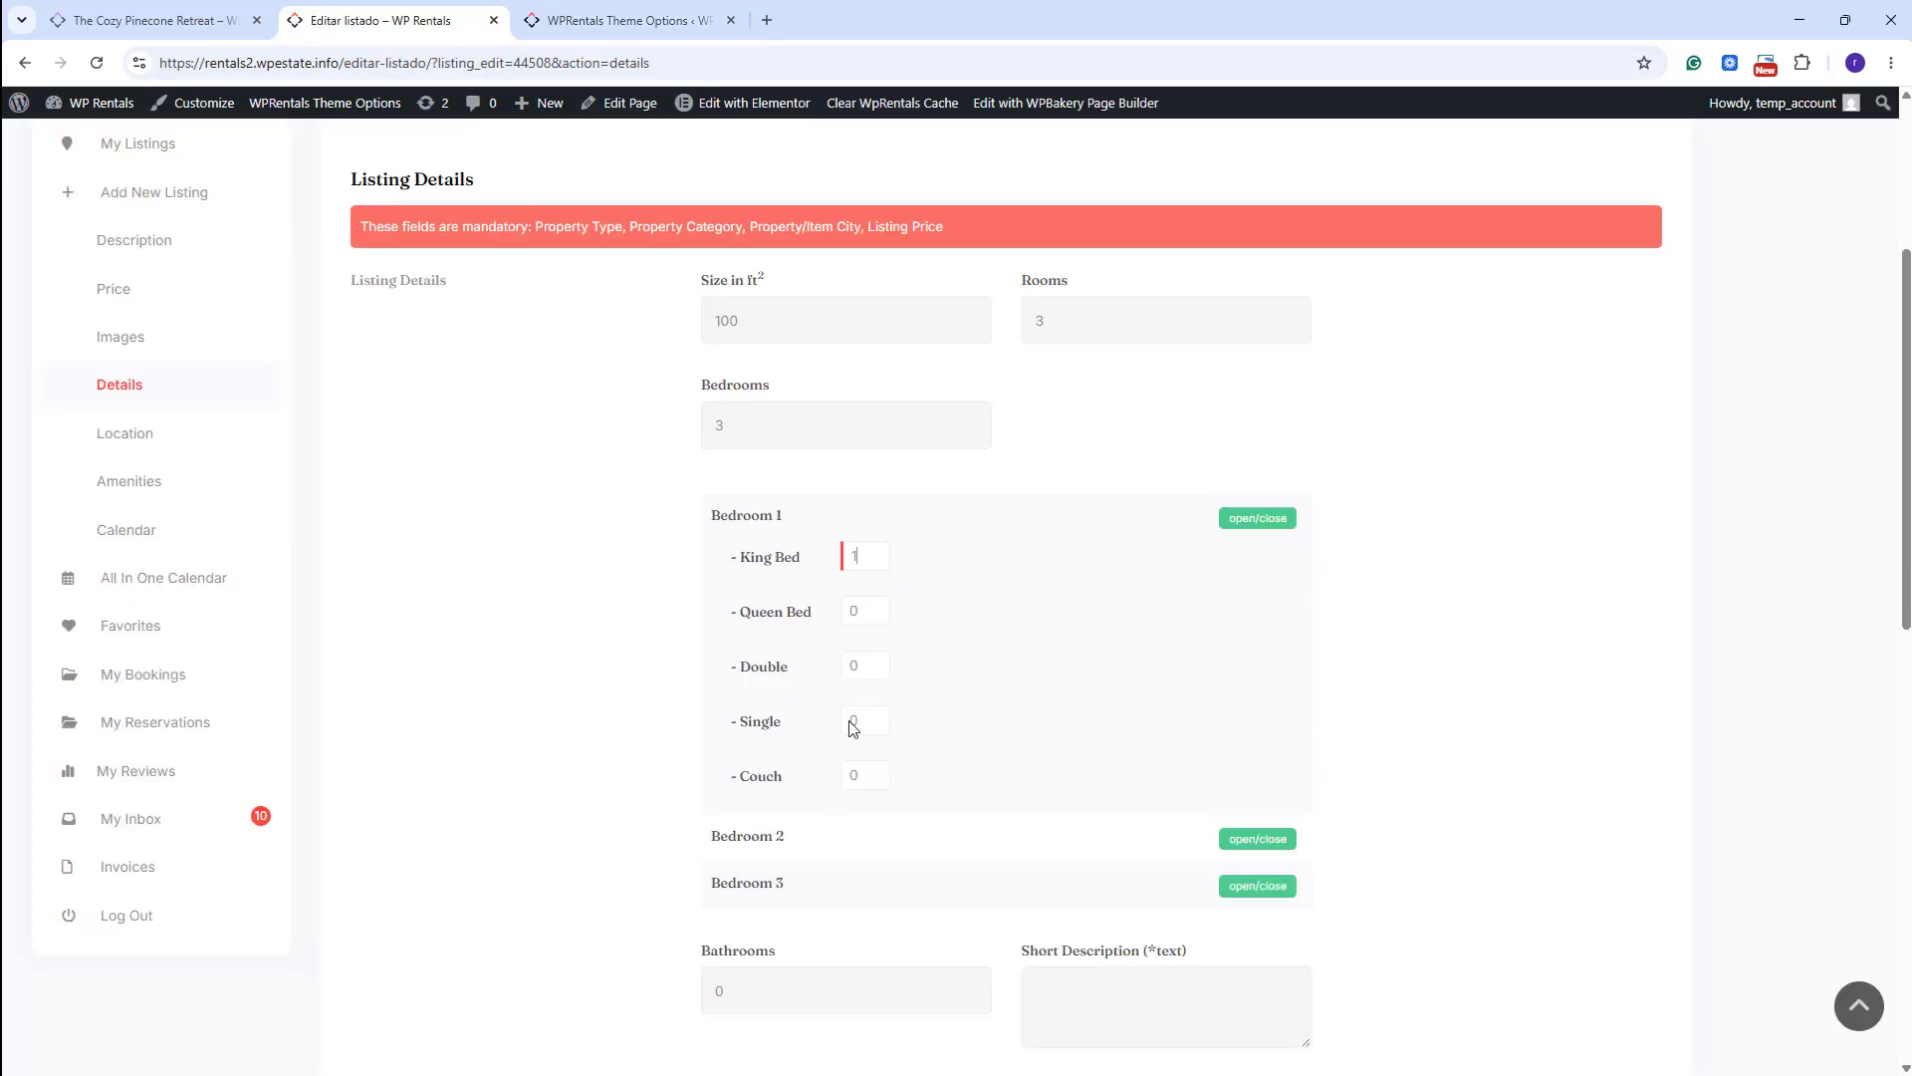
{"action": "scroll", "coordinate": [862, 760], "scroll_direction": "down", "scroll_amount": 3}
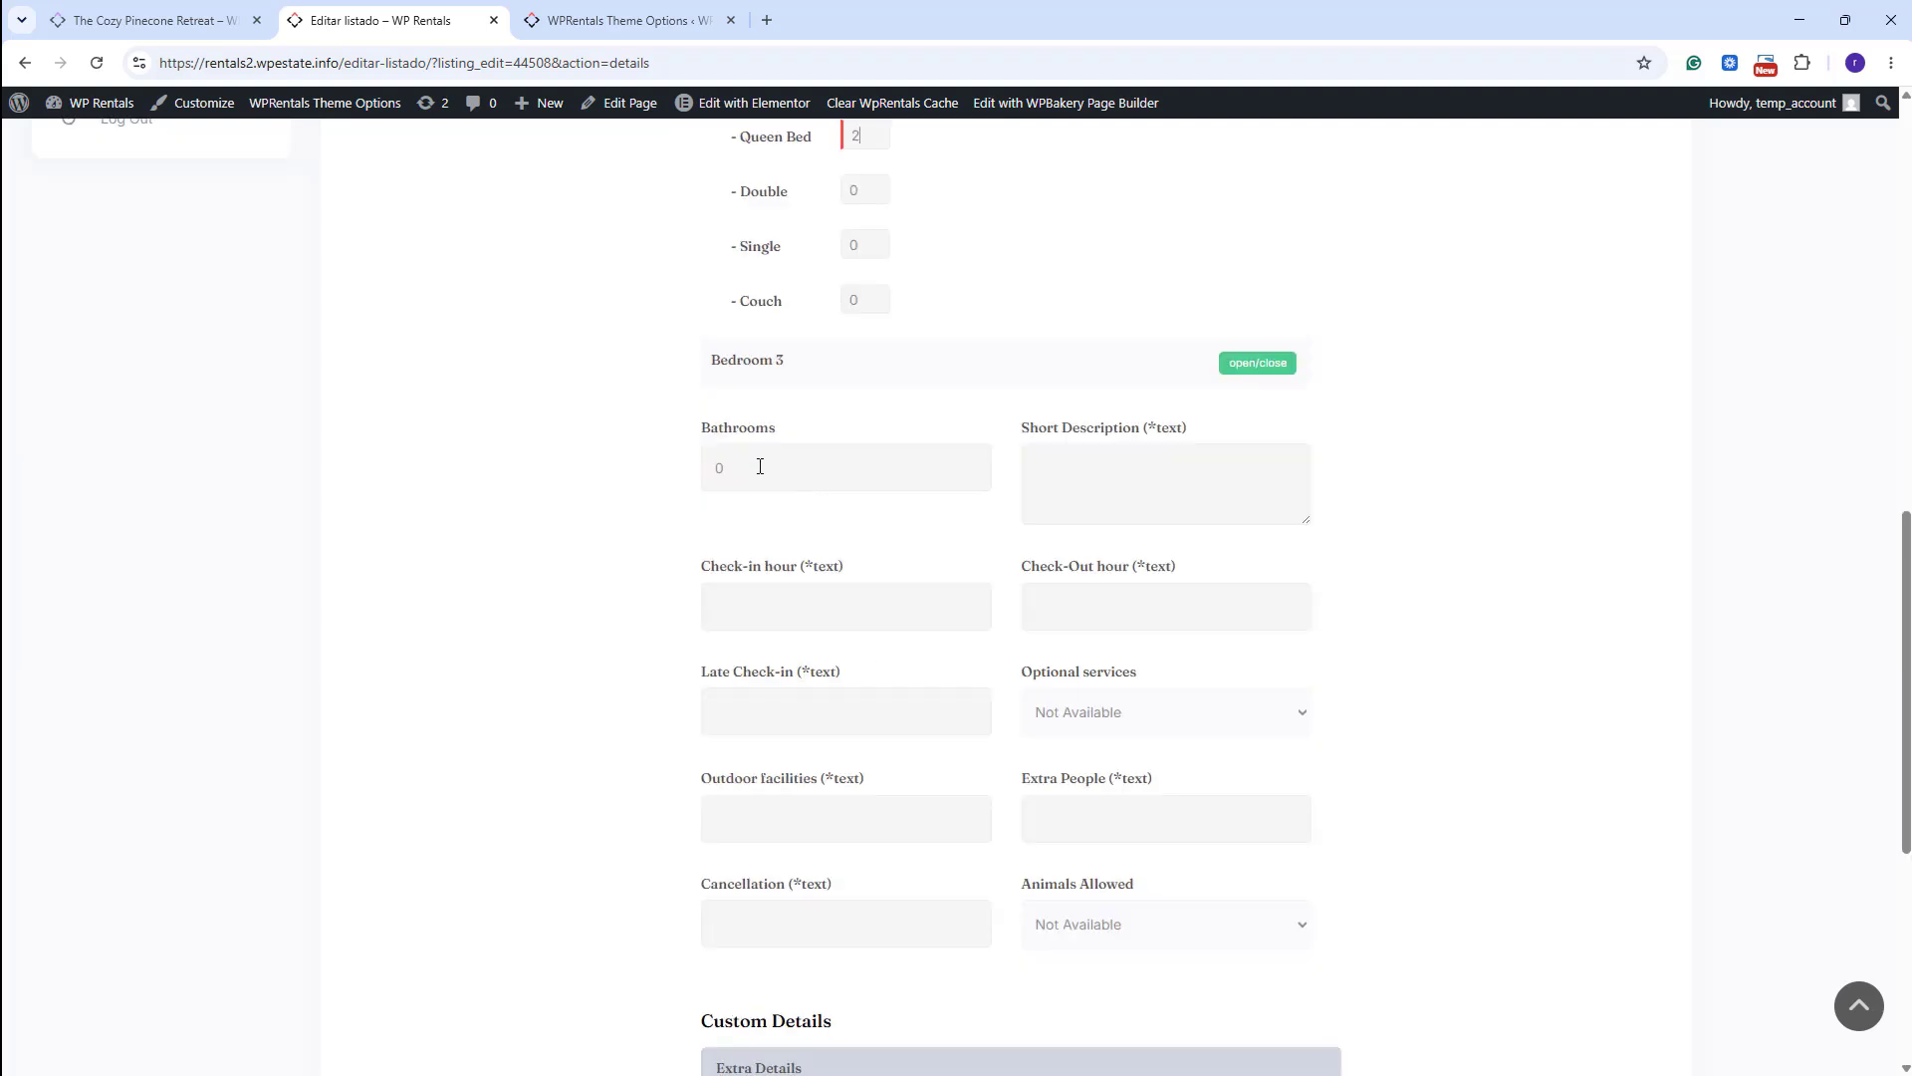
{"action": "left_click_drag", "start_coordinate": [760, 466], "coordinate": [523, 469]}
{"action": "type", "text": "2"}
Examine the Listing Custom Fields in the theme options, including the field types available for a new field.
{"action": "key", "text": "ctrl+Tab"}
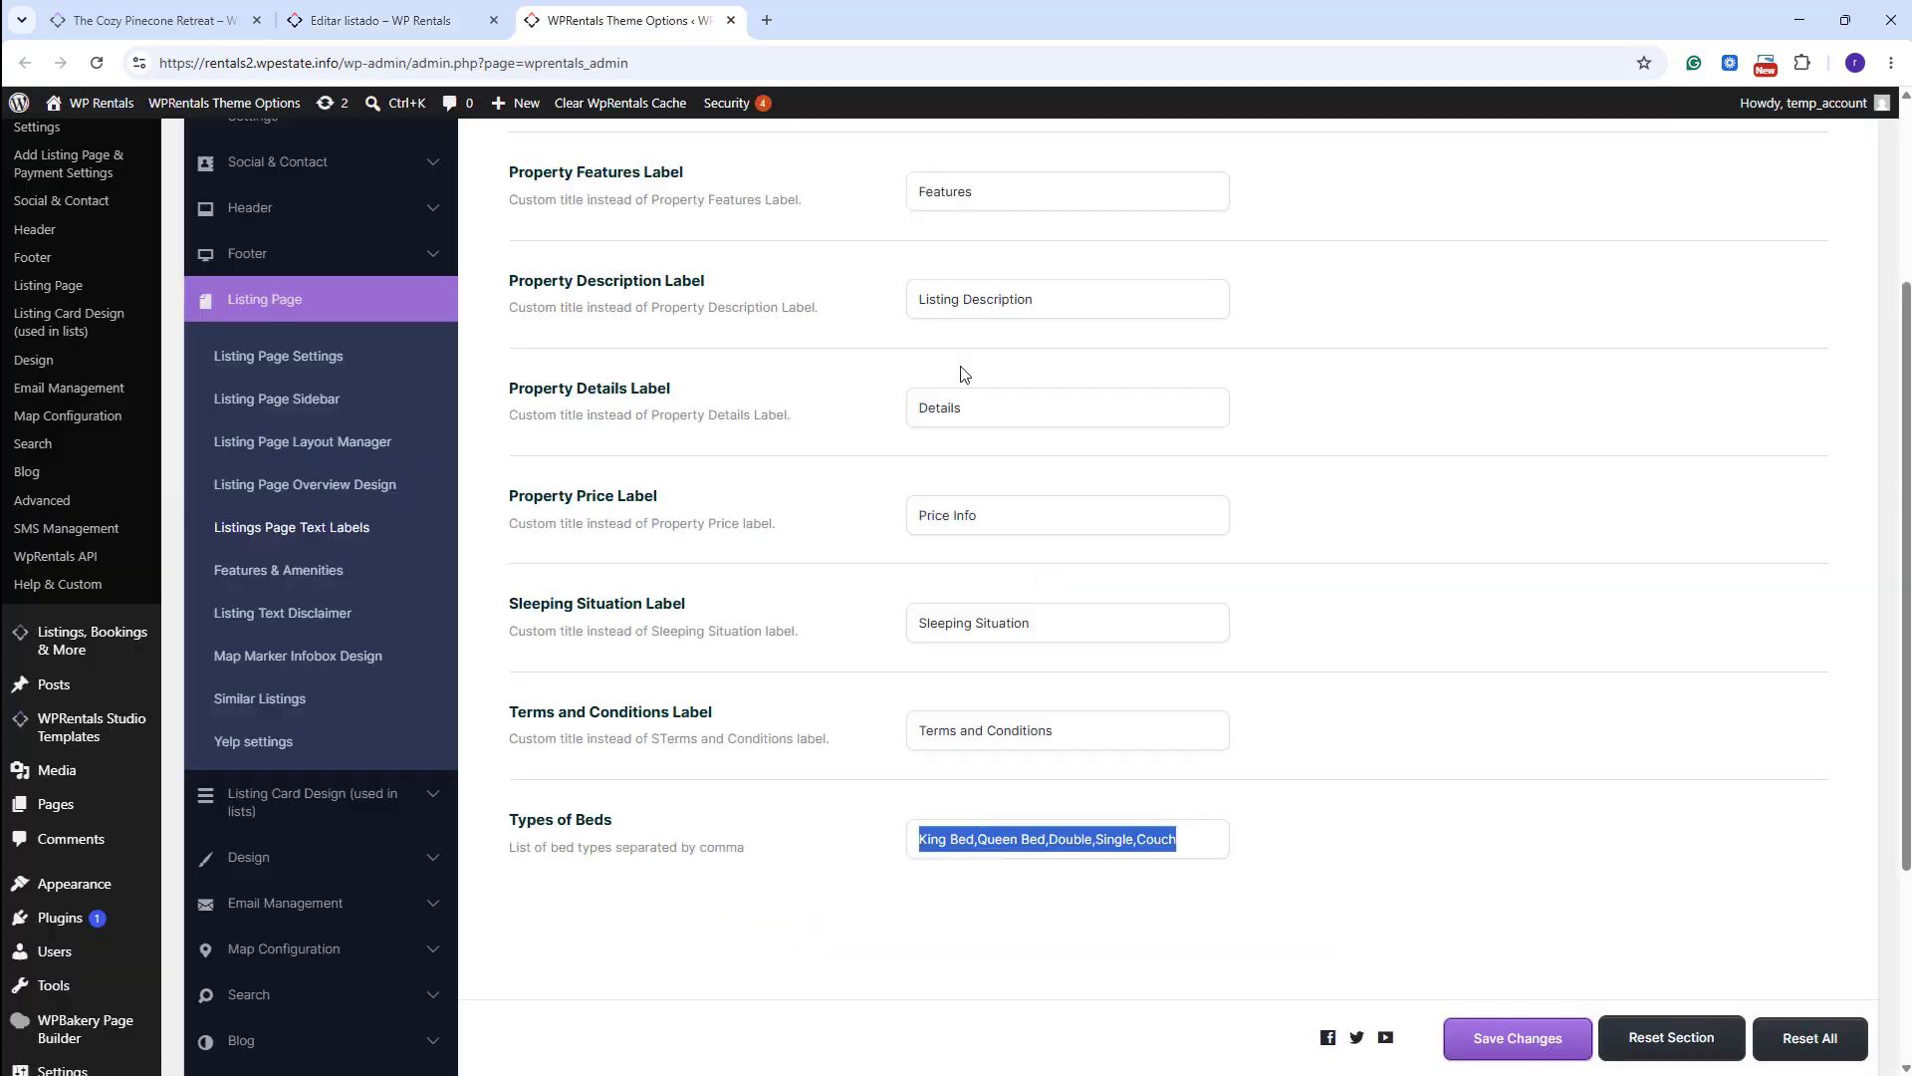
{"action": "scroll", "coordinate": [1193, 496], "scroll_direction": "up", "scroll_amount": 3}
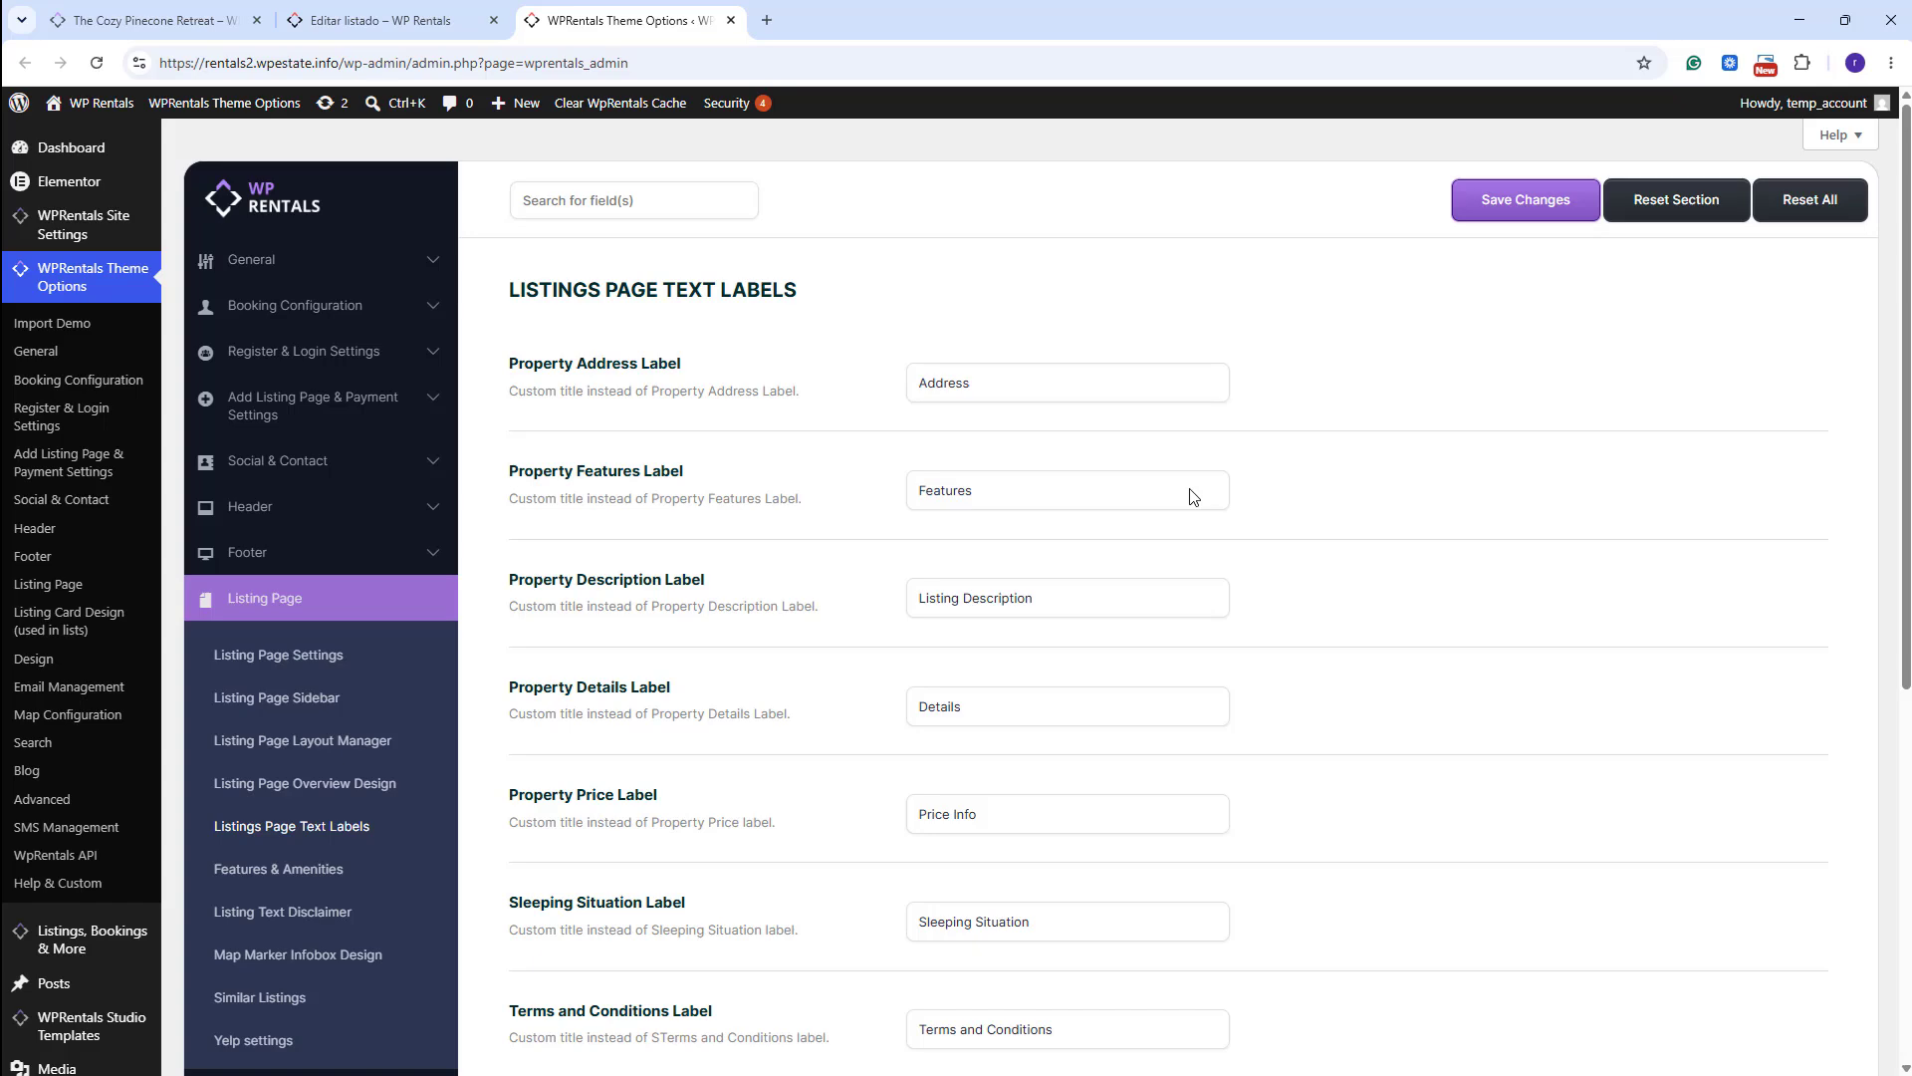
{"action": "left_click", "coordinate": [247, 264]}
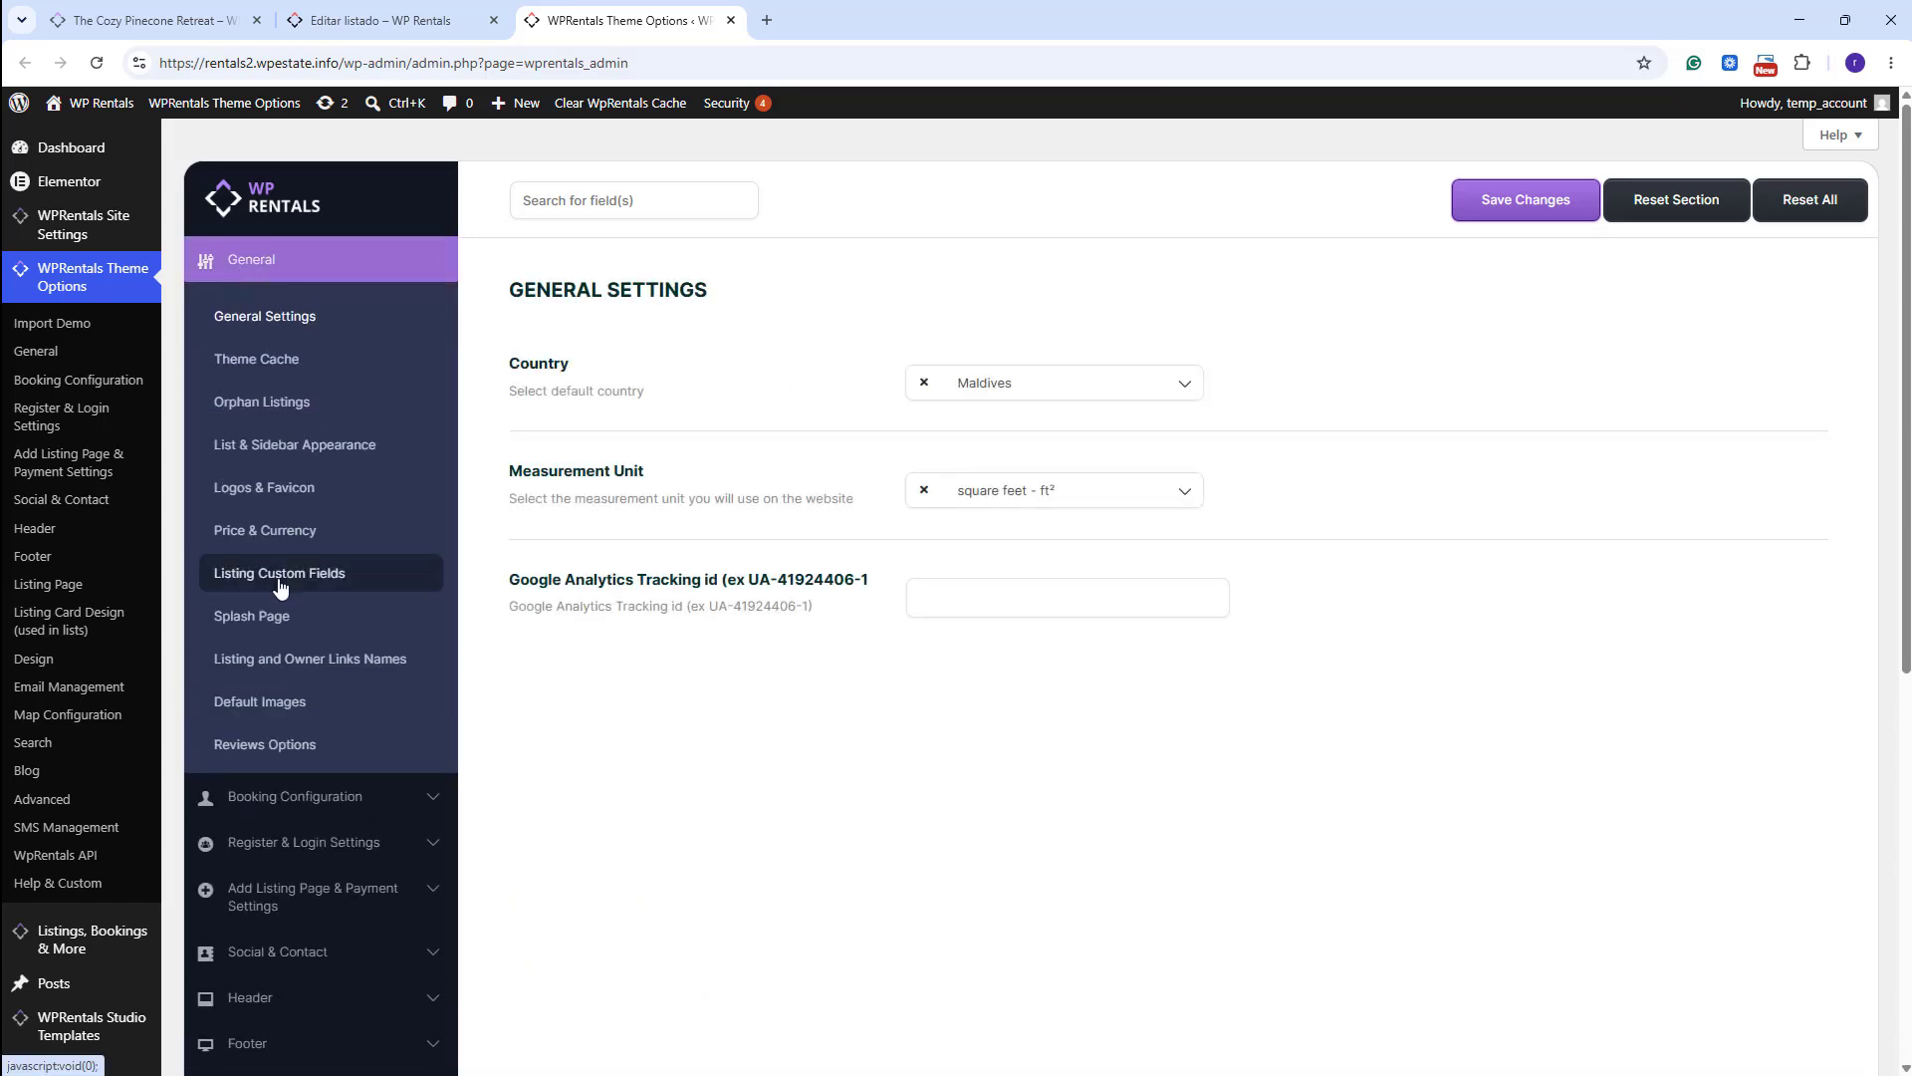
{"action": "left_click", "coordinate": [284, 571]}
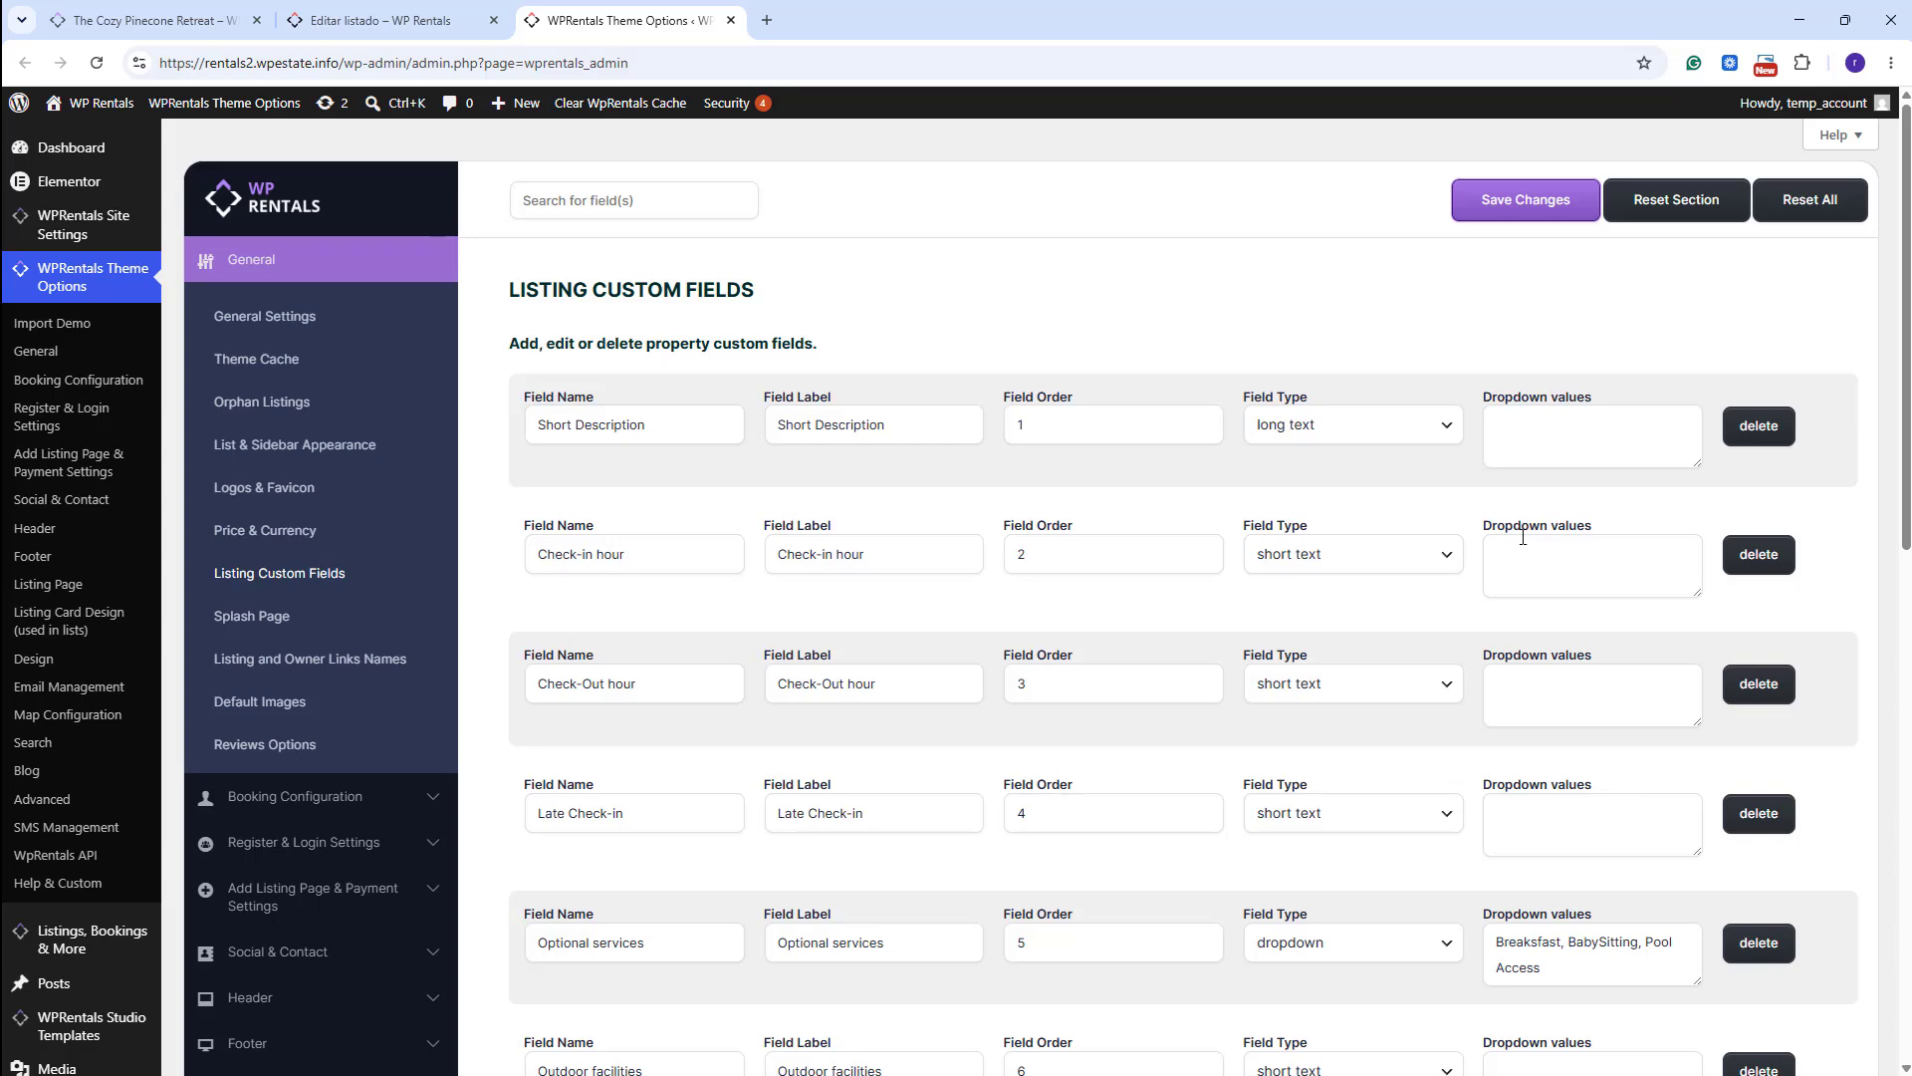
{"action": "scroll", "coordinate": [1409, 570], "scroll_direction": "down", "scroll_amount": 1}
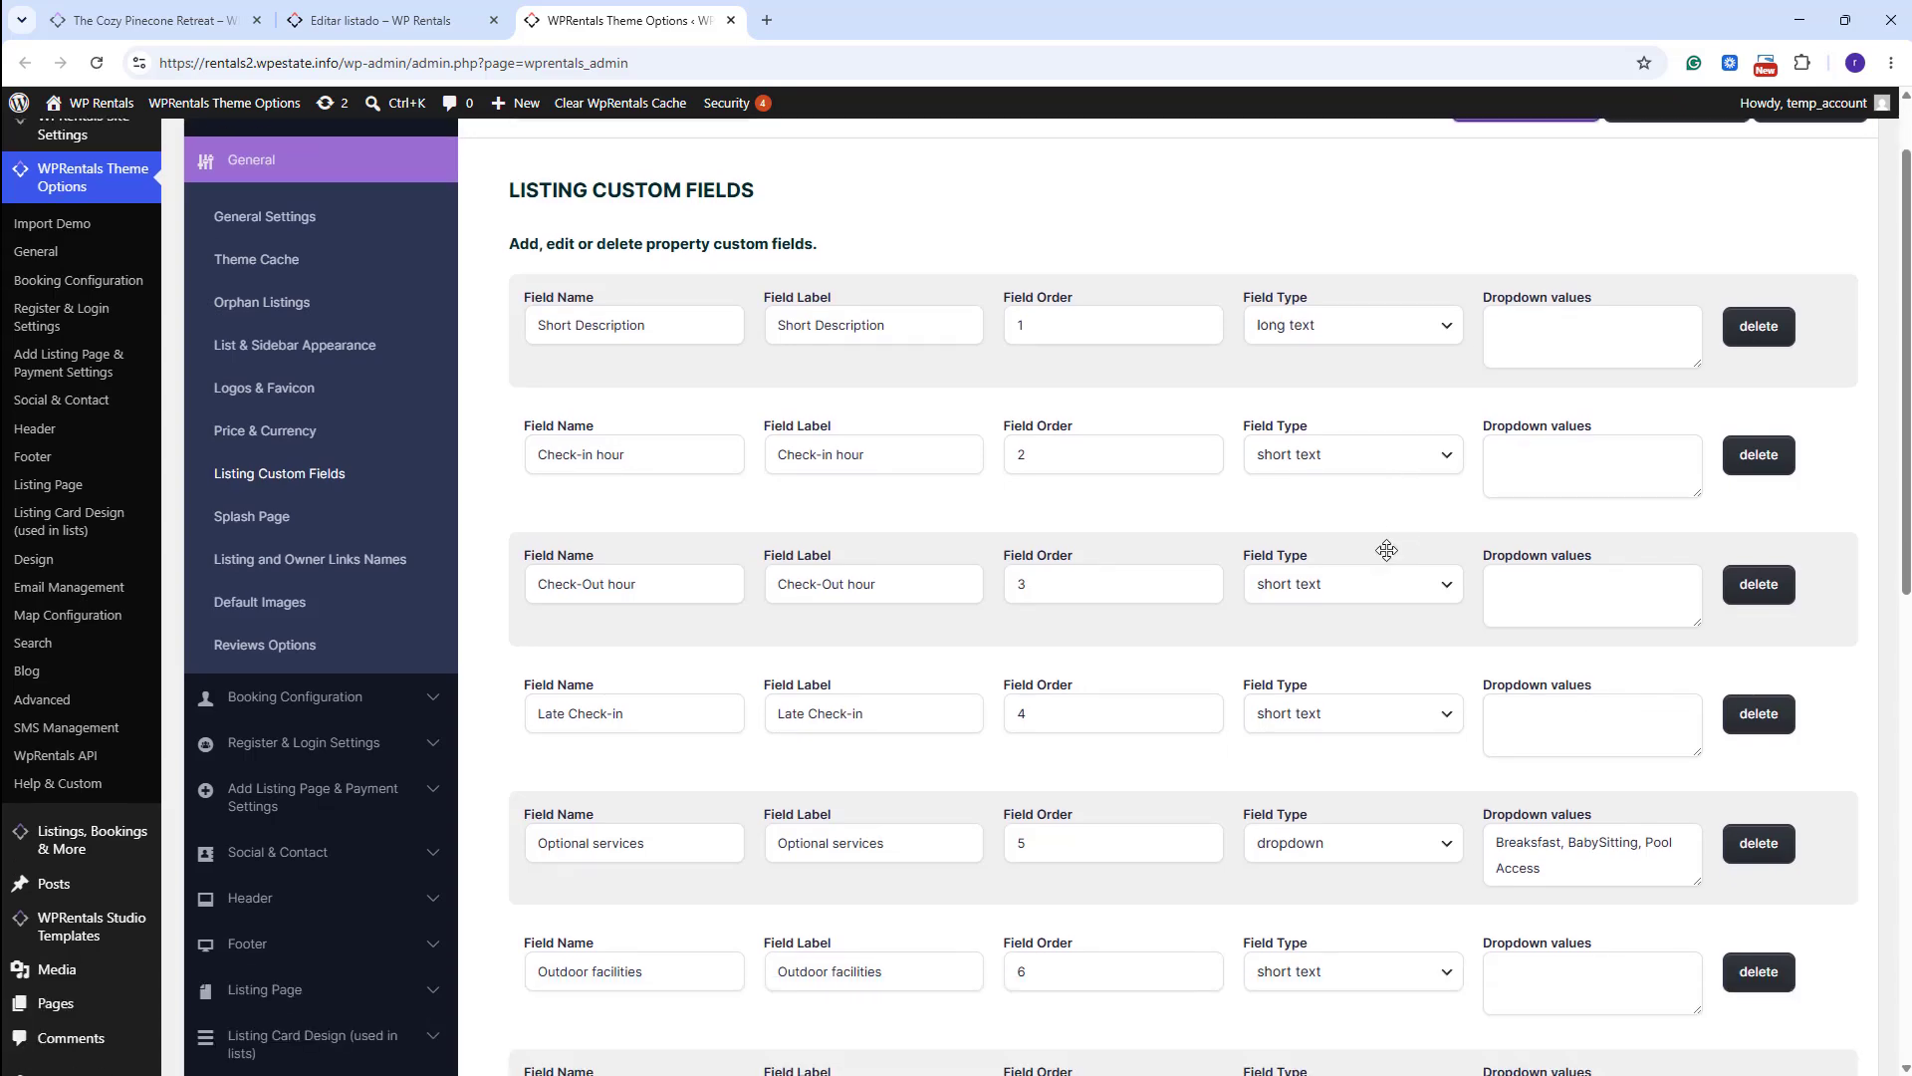
{"action": "scroll", "coordinate": [1387, 549], "scroll_direction": "down", "scroll_amount": 1}
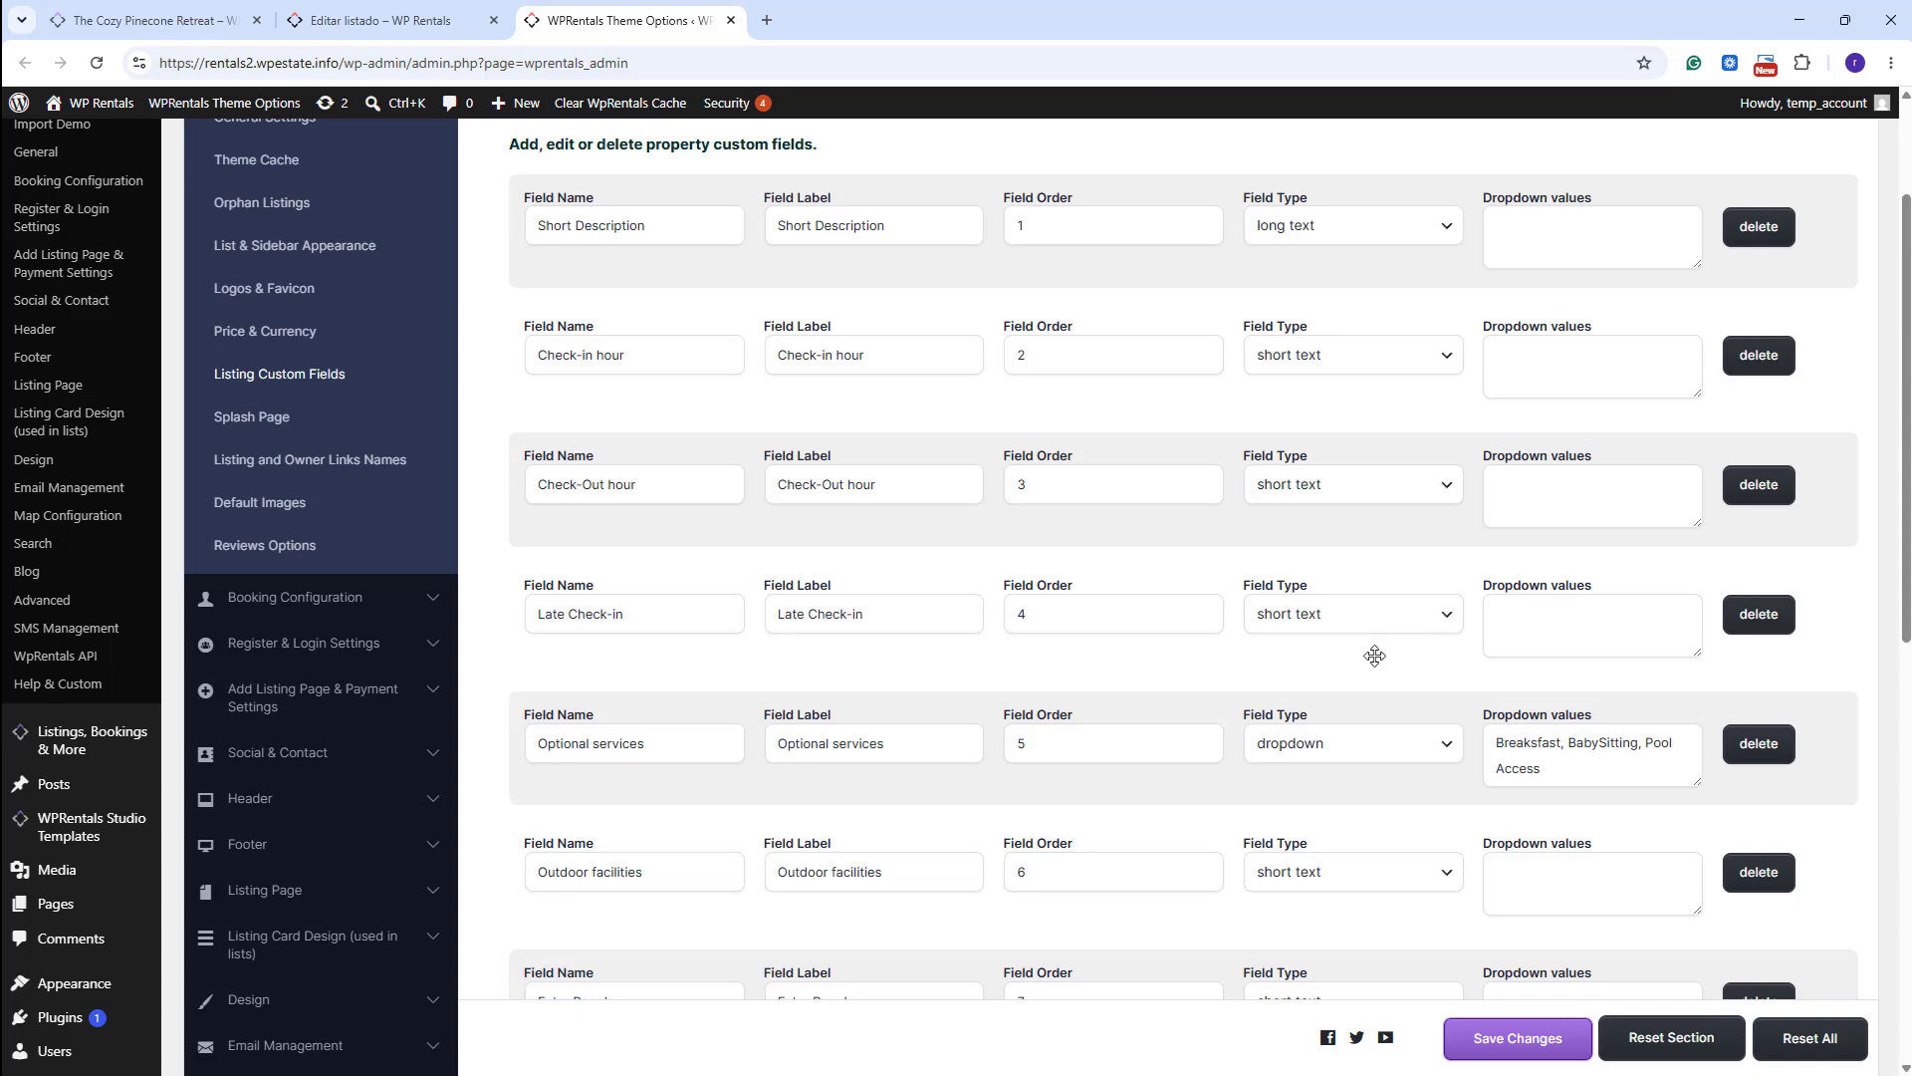
{"action": "scroll", "coordinate": [1375, 538], "scroll_direction": "down", "scroll_amount": 4}
{"action": "scroll", "coordinate": [1380, 591], "scroll_direction": "down", "scroll_amount": 3}
{"action": "left_click", "coordinate": [598, 883]}
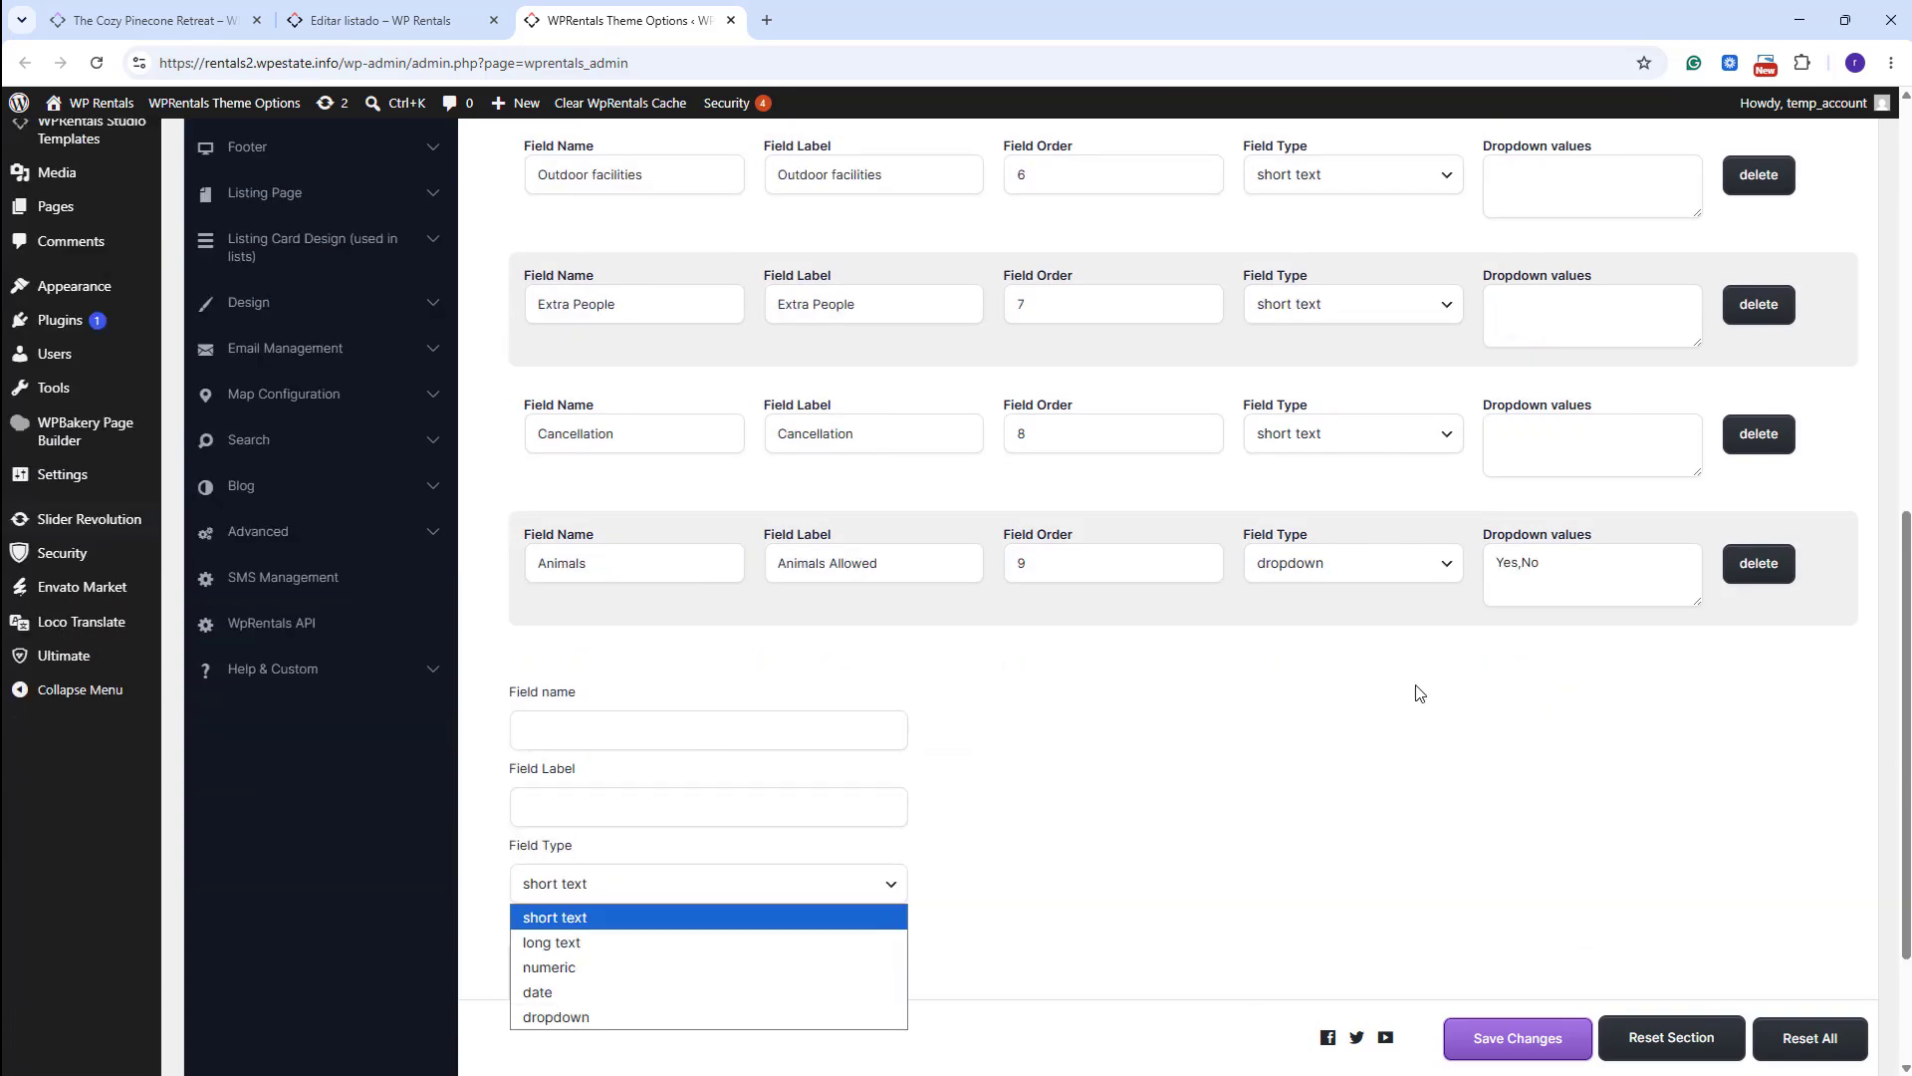
{"action": "scroll", "coordinate": [623, 439], "scroll_direction": "up", "scroll_amount": 4}
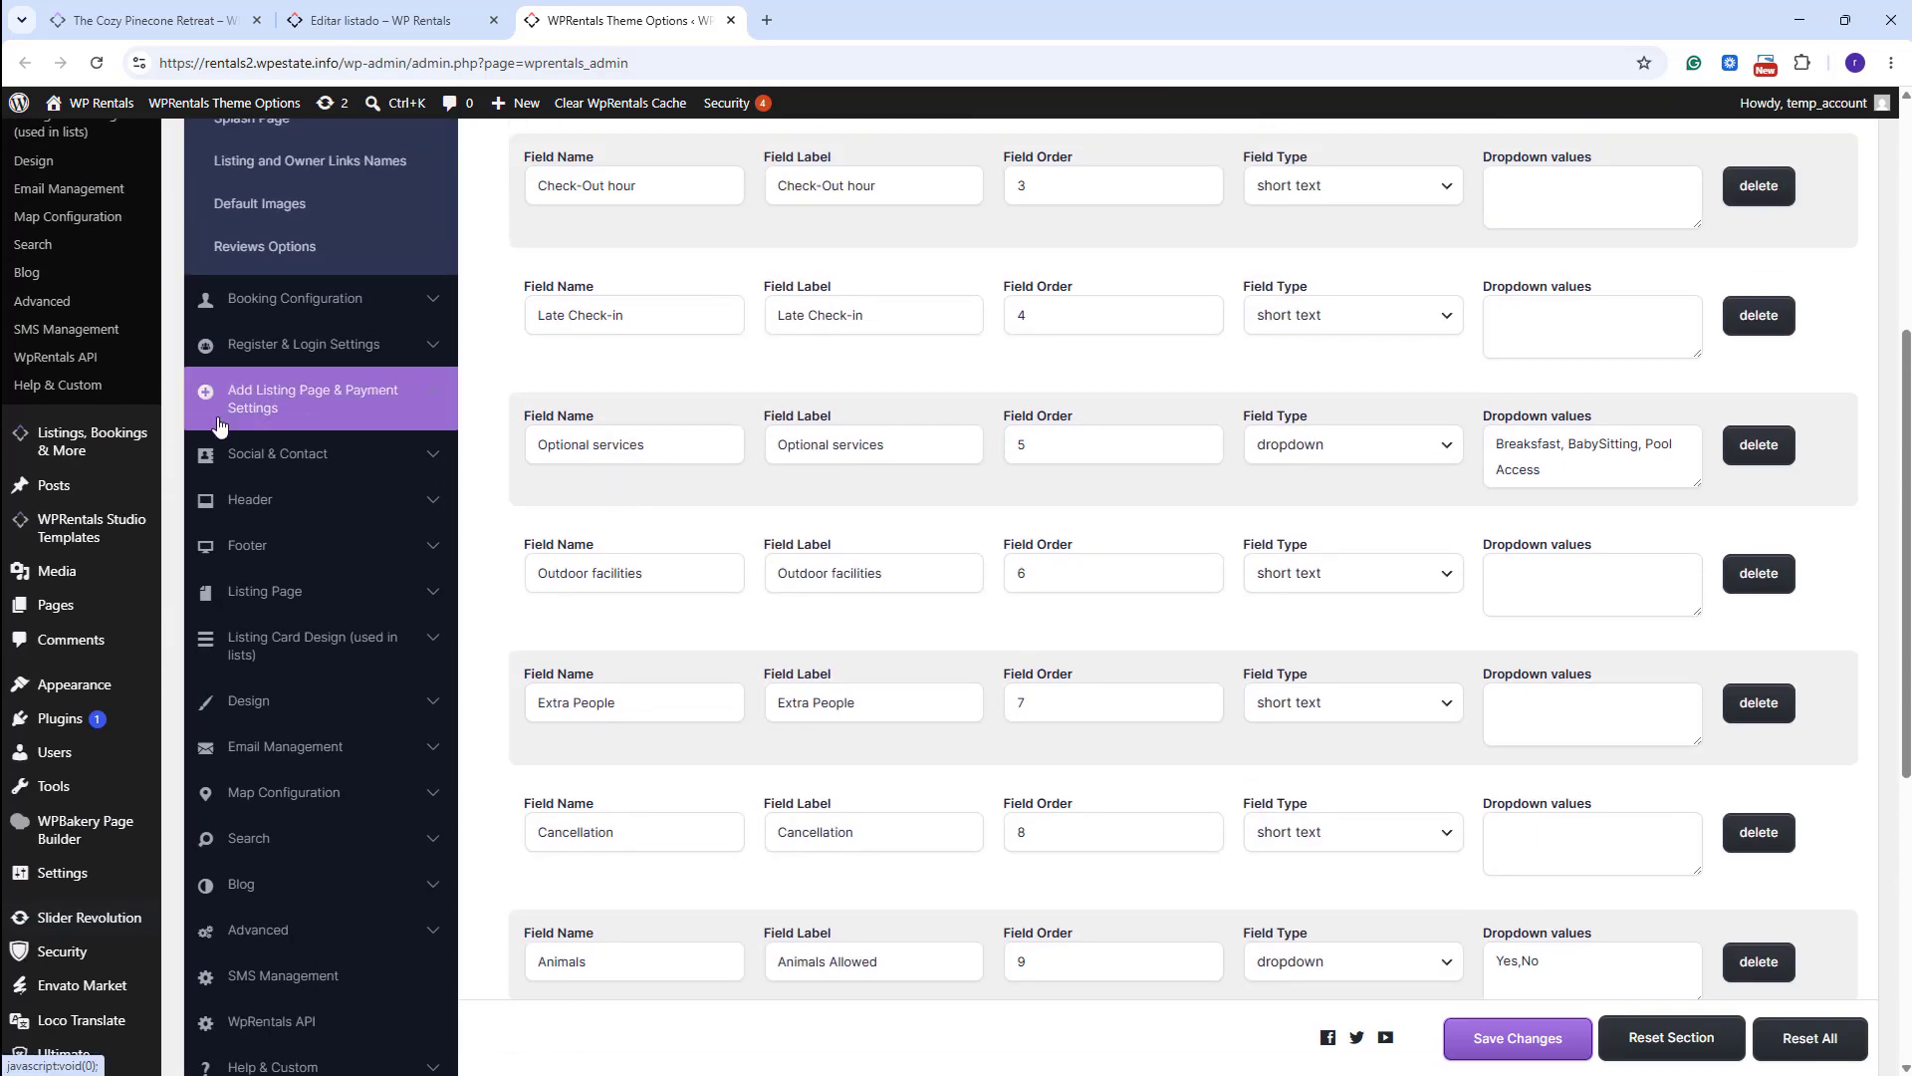
Check that the custom fields are selected for the Listing Submission Form in the theme options.
{"action": "left_click", "coordinate": [217, 425]}
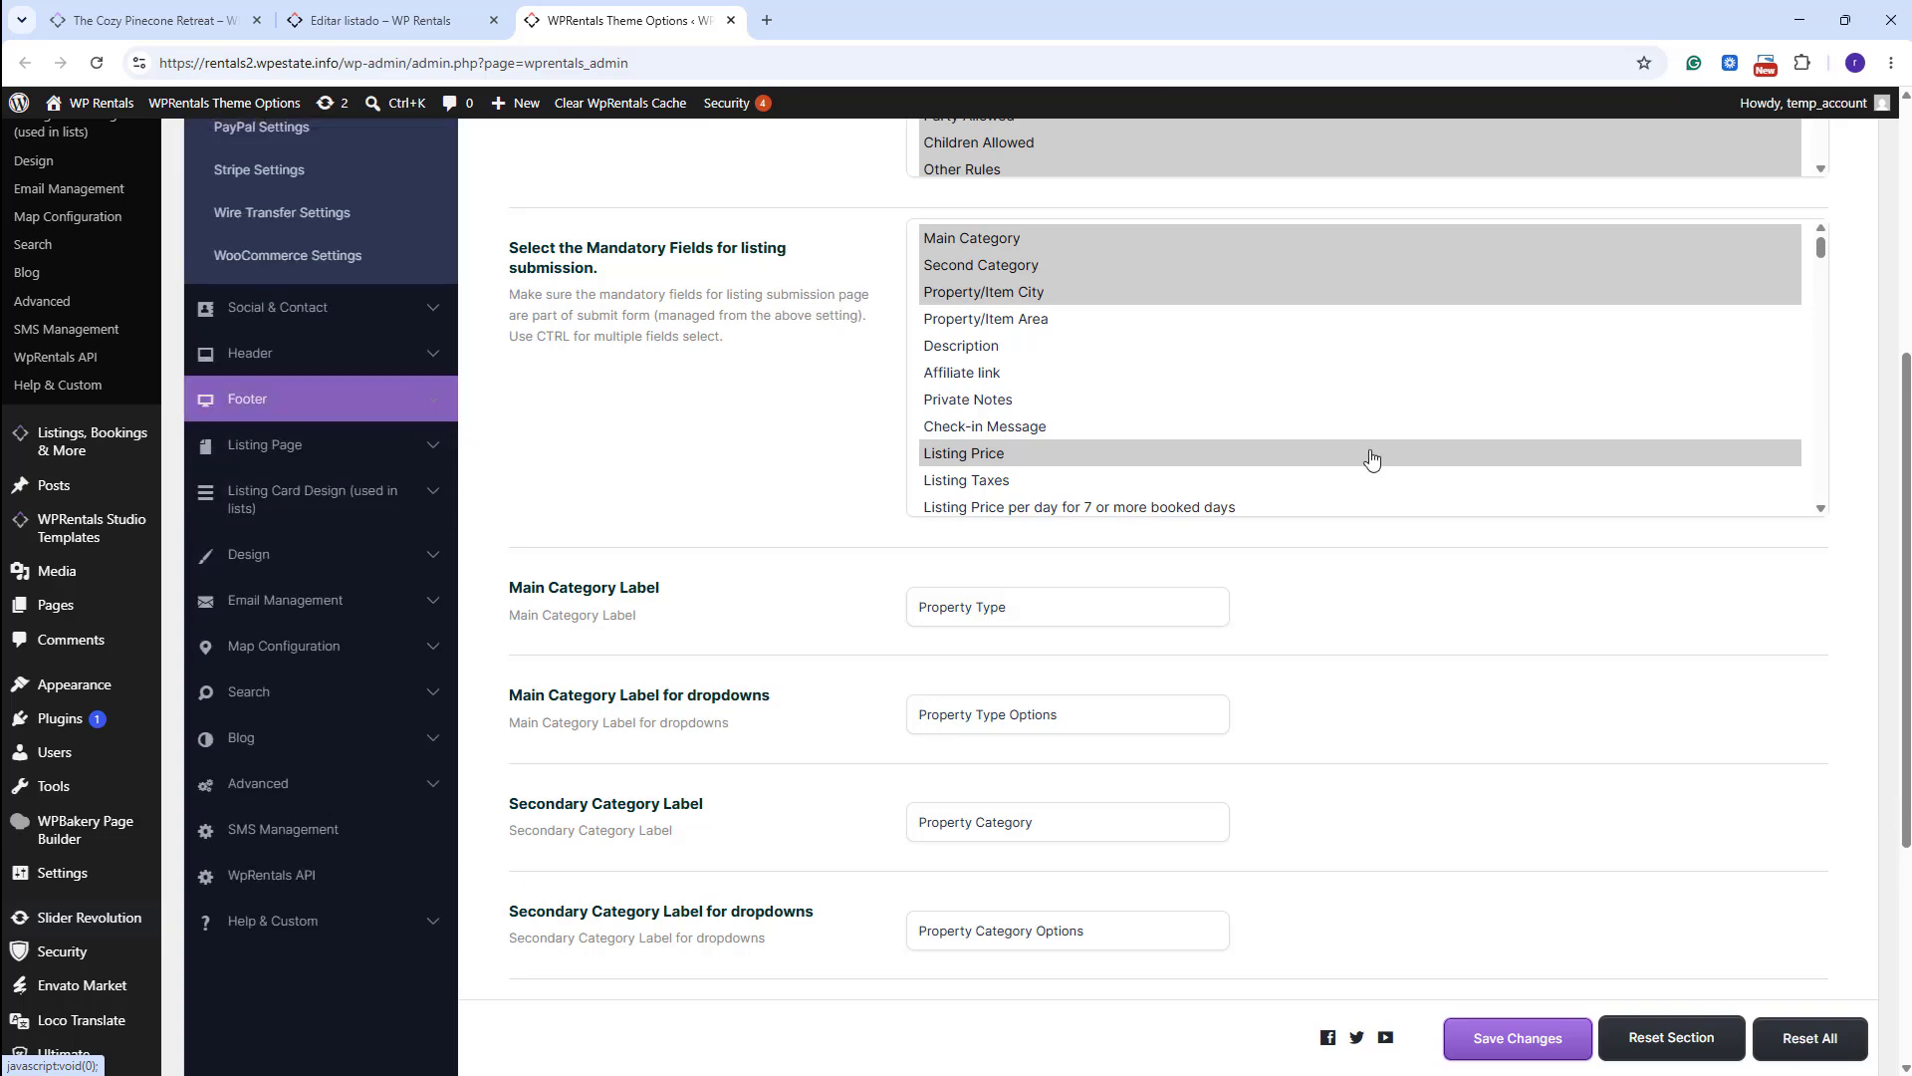
{"action": "scroll", "coordinate": [1354, 398], "scroll_direction": "up", "scroll_amount": 3}
{"action": "scroll", "coordinate": [956, 457], "scroll_direction": "down", "scroll_amount": 3}
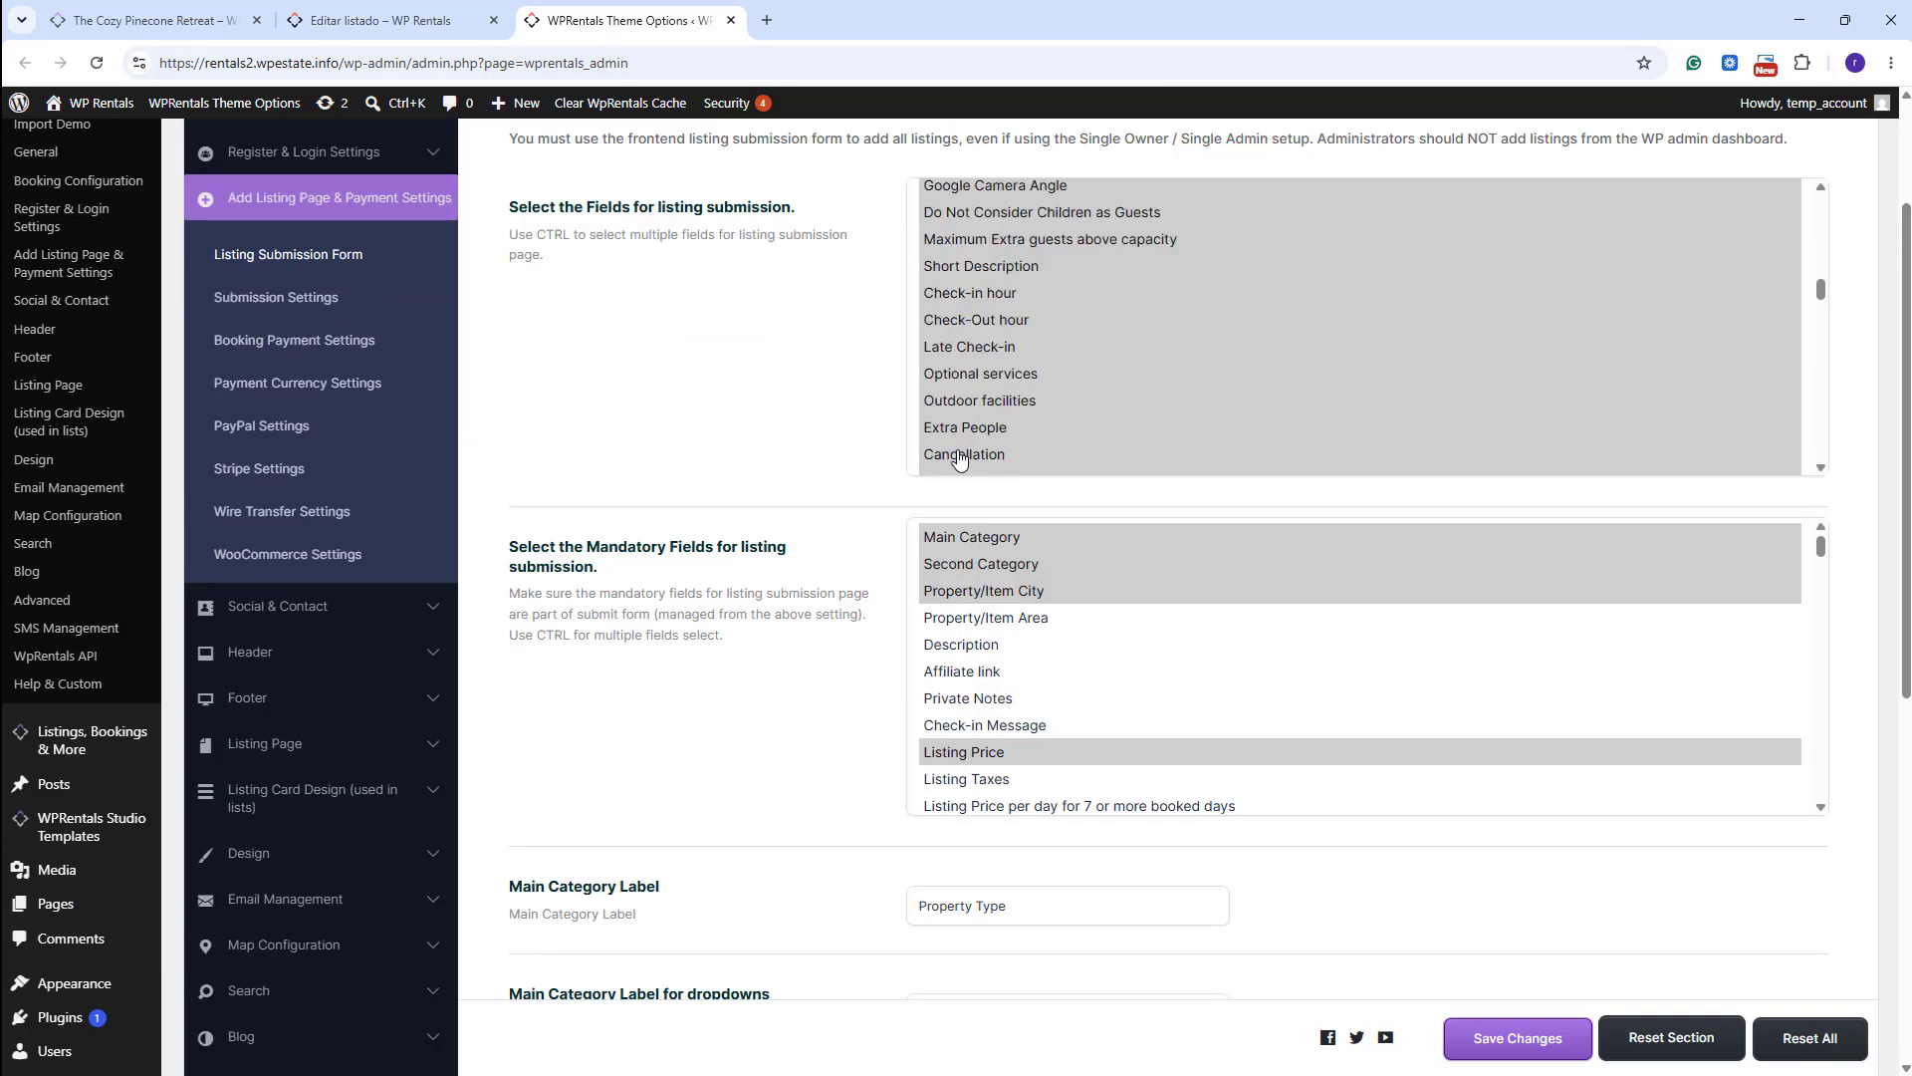
{"action": "scroll", "coordinate": [972, 473], "scroll_direction": "up", "scroll_amount": 2}
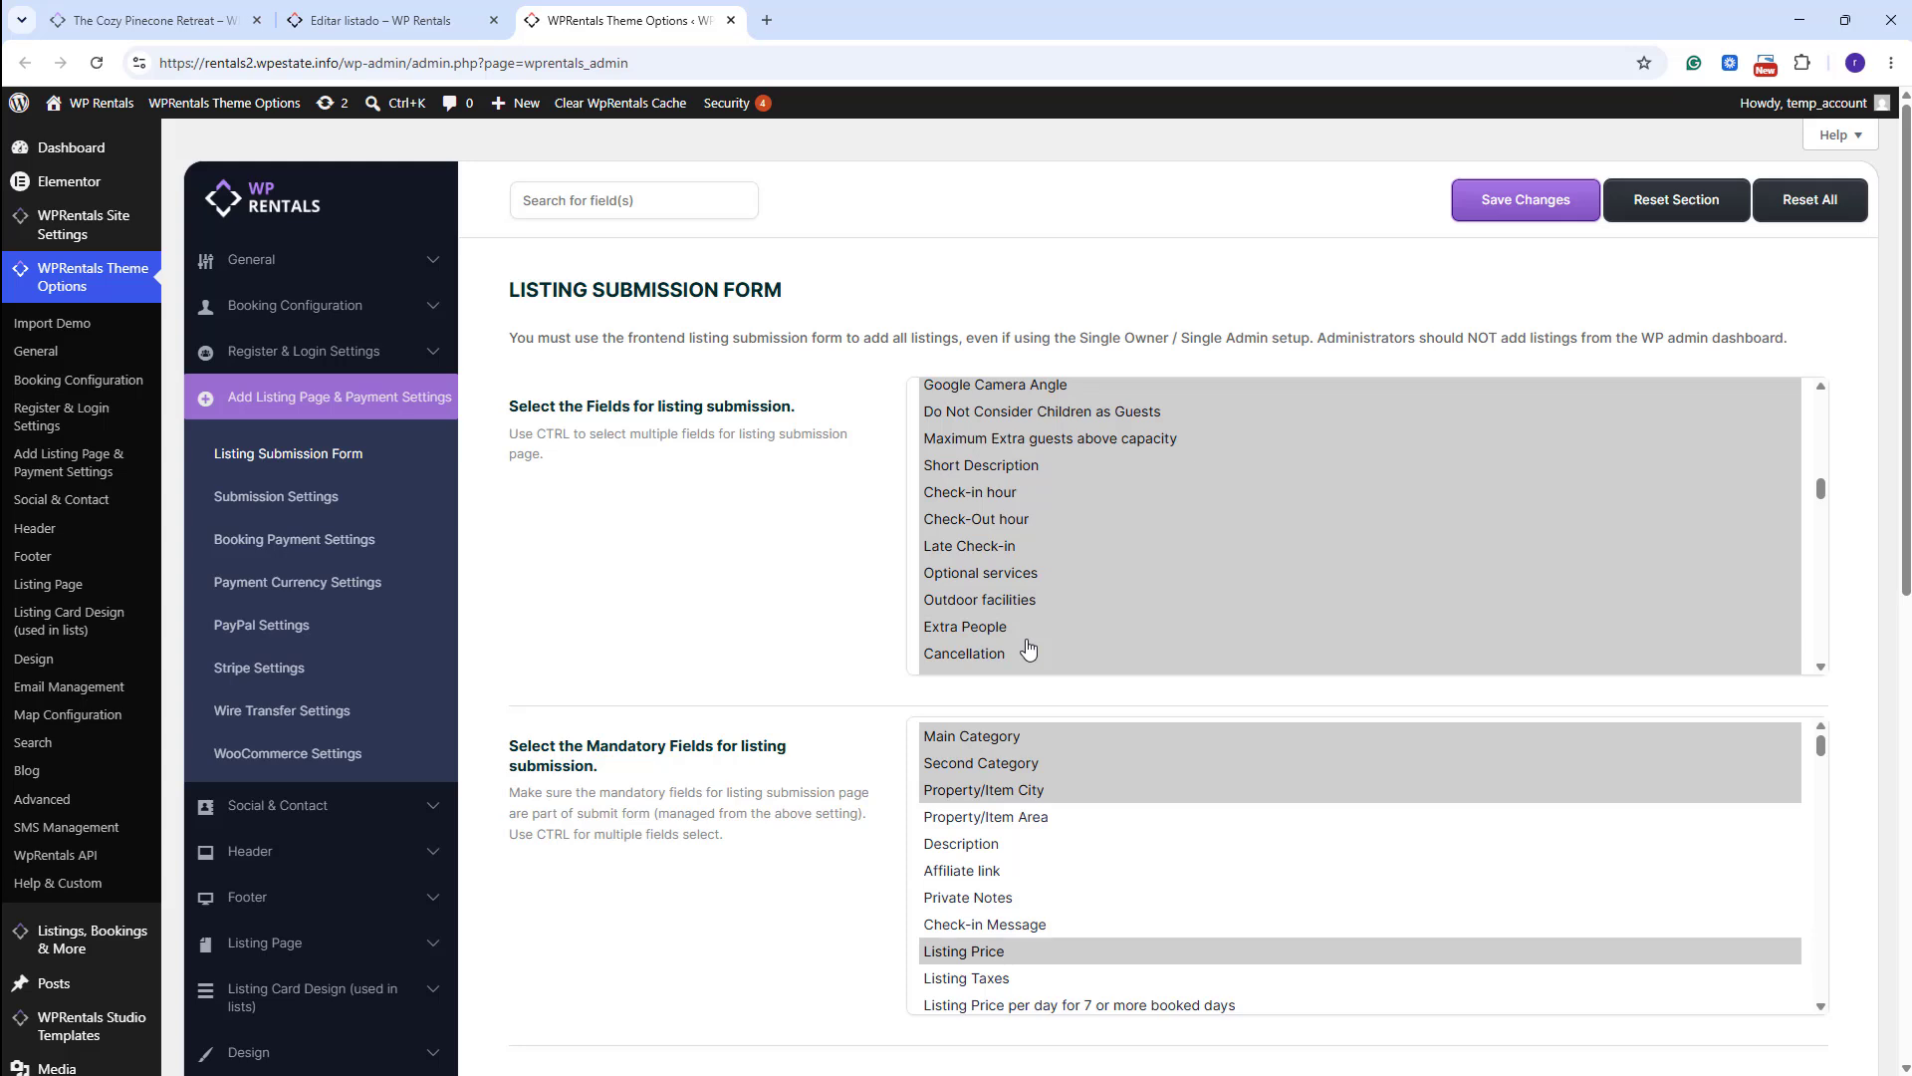
Fill in check-in 12:00, check-out 14:00, BabySitting, "restaurants and bars.", "1 extra bed for $40/night.", "free of charge." cancellation and animals allowed Yes.
{"action": "key", "text": "ctrl+shift+Tab"}
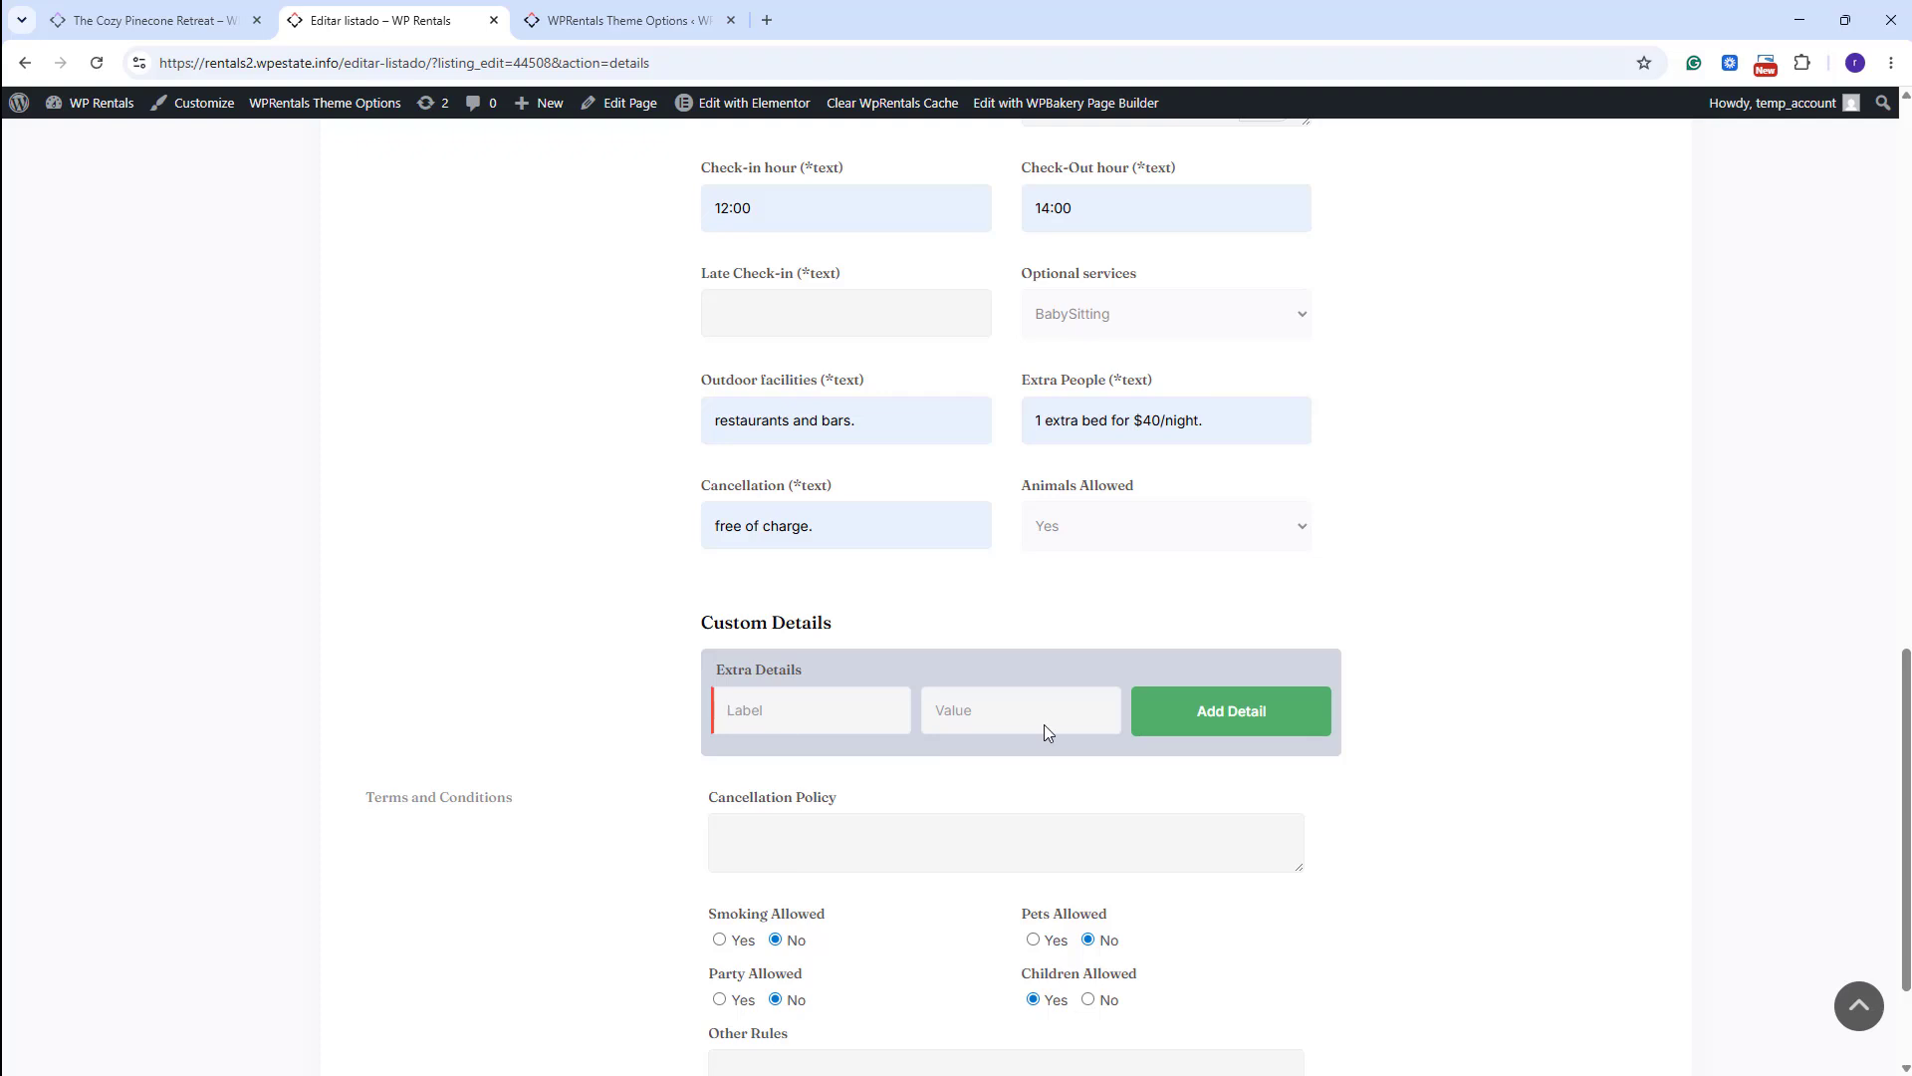
{"action": "scroll", "coordinate": [1044, 727], "scroll_direction": "down", "scroll_amount": 2}
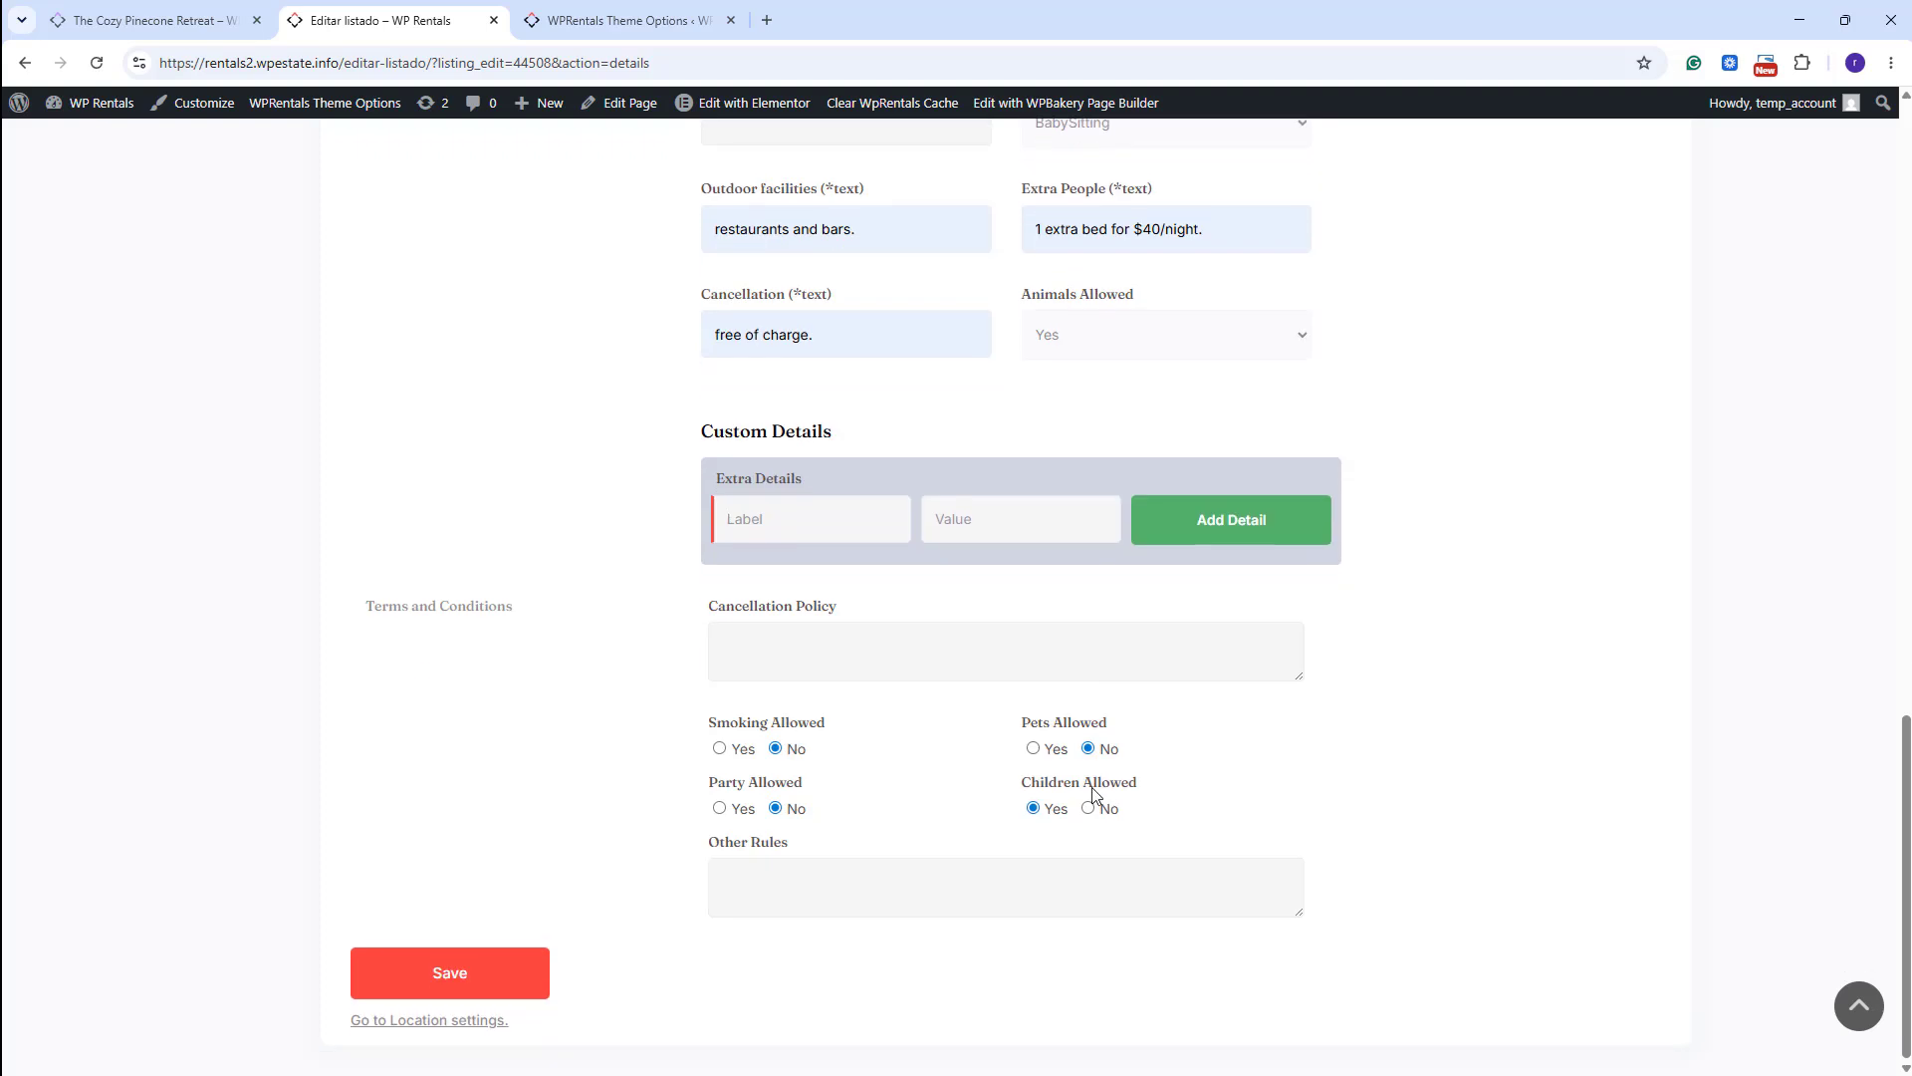
Allow smoking and parties in the terms and conditions, then save the details and continue to the Location section.
{"action": "left_click", "coordinate": [845, 636]}
{"action": "left_click", "coordinate": [719, 748]}
{"action": "left_click", "coordinate": [720, 810]}
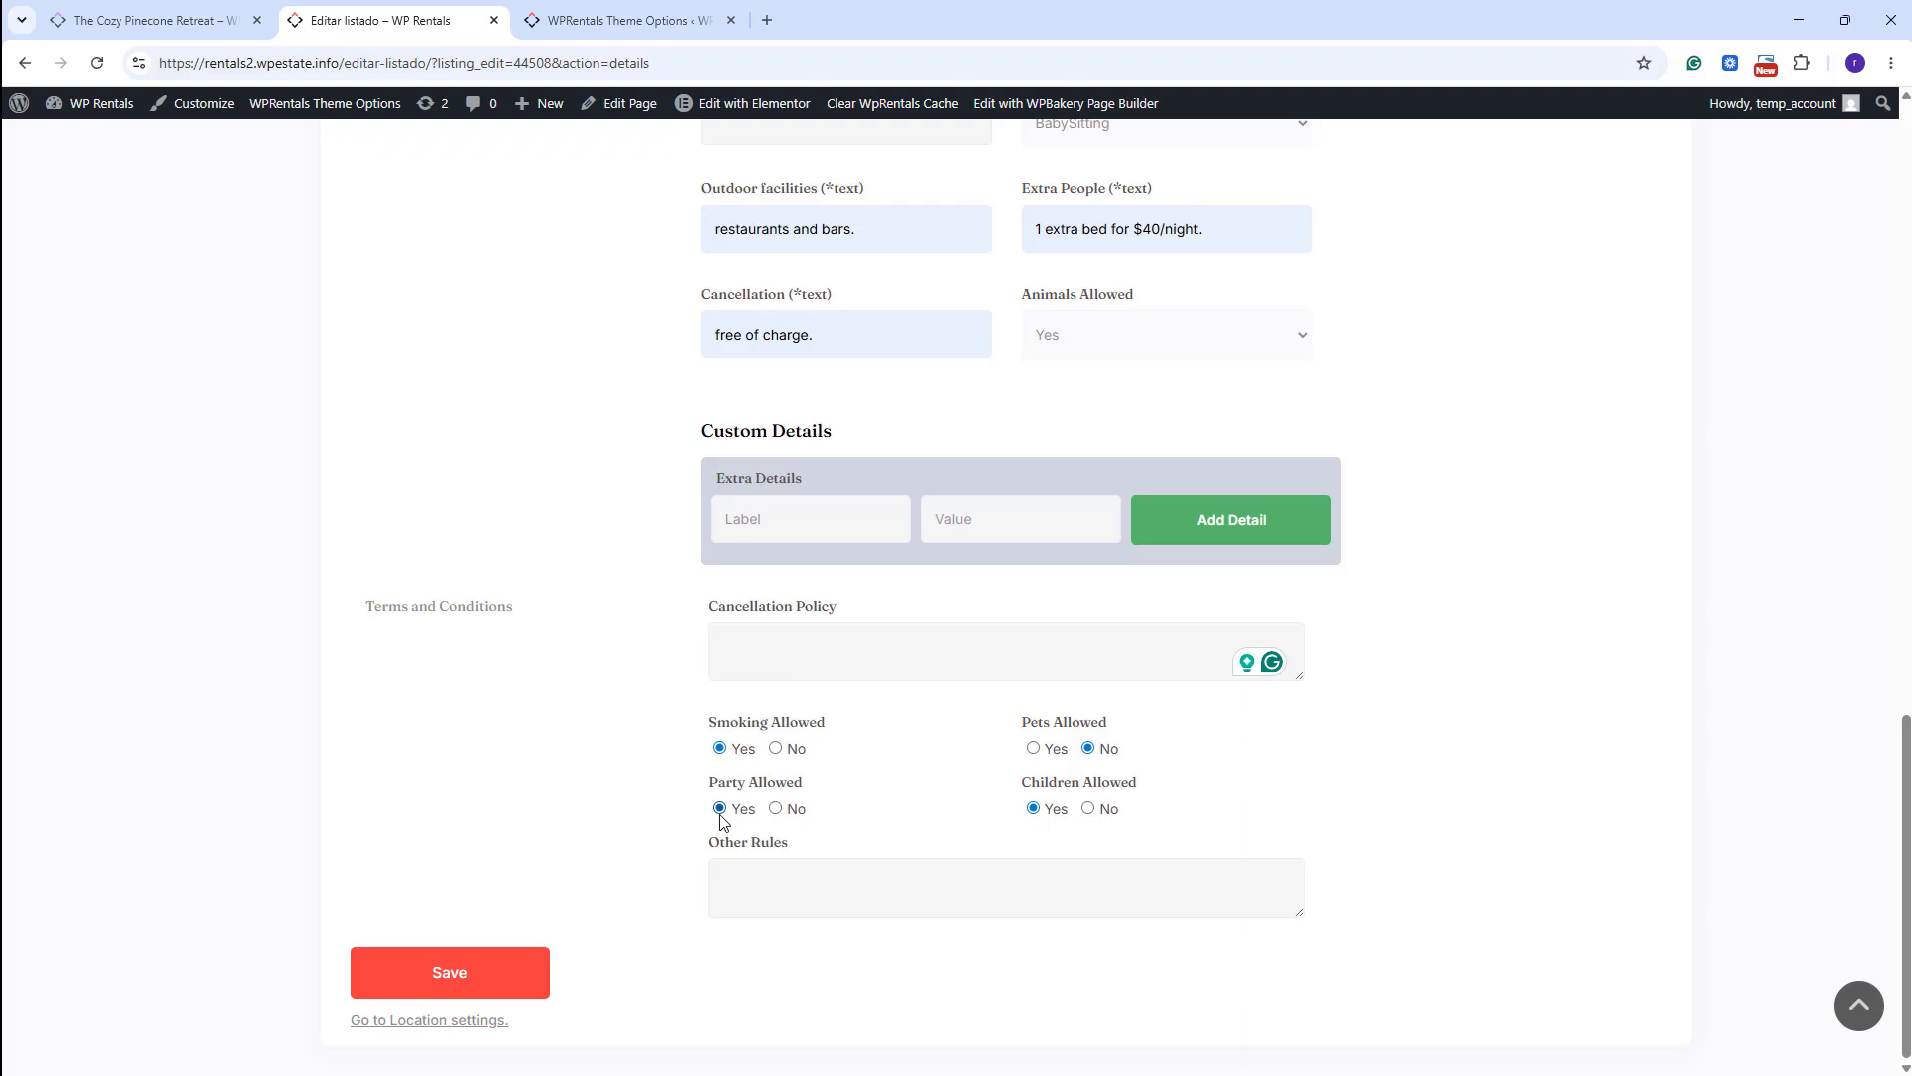
{"action": "left_click", "coordinate": [895, 895]}
{"action": "left_click", "coordinate": [450, 976]}
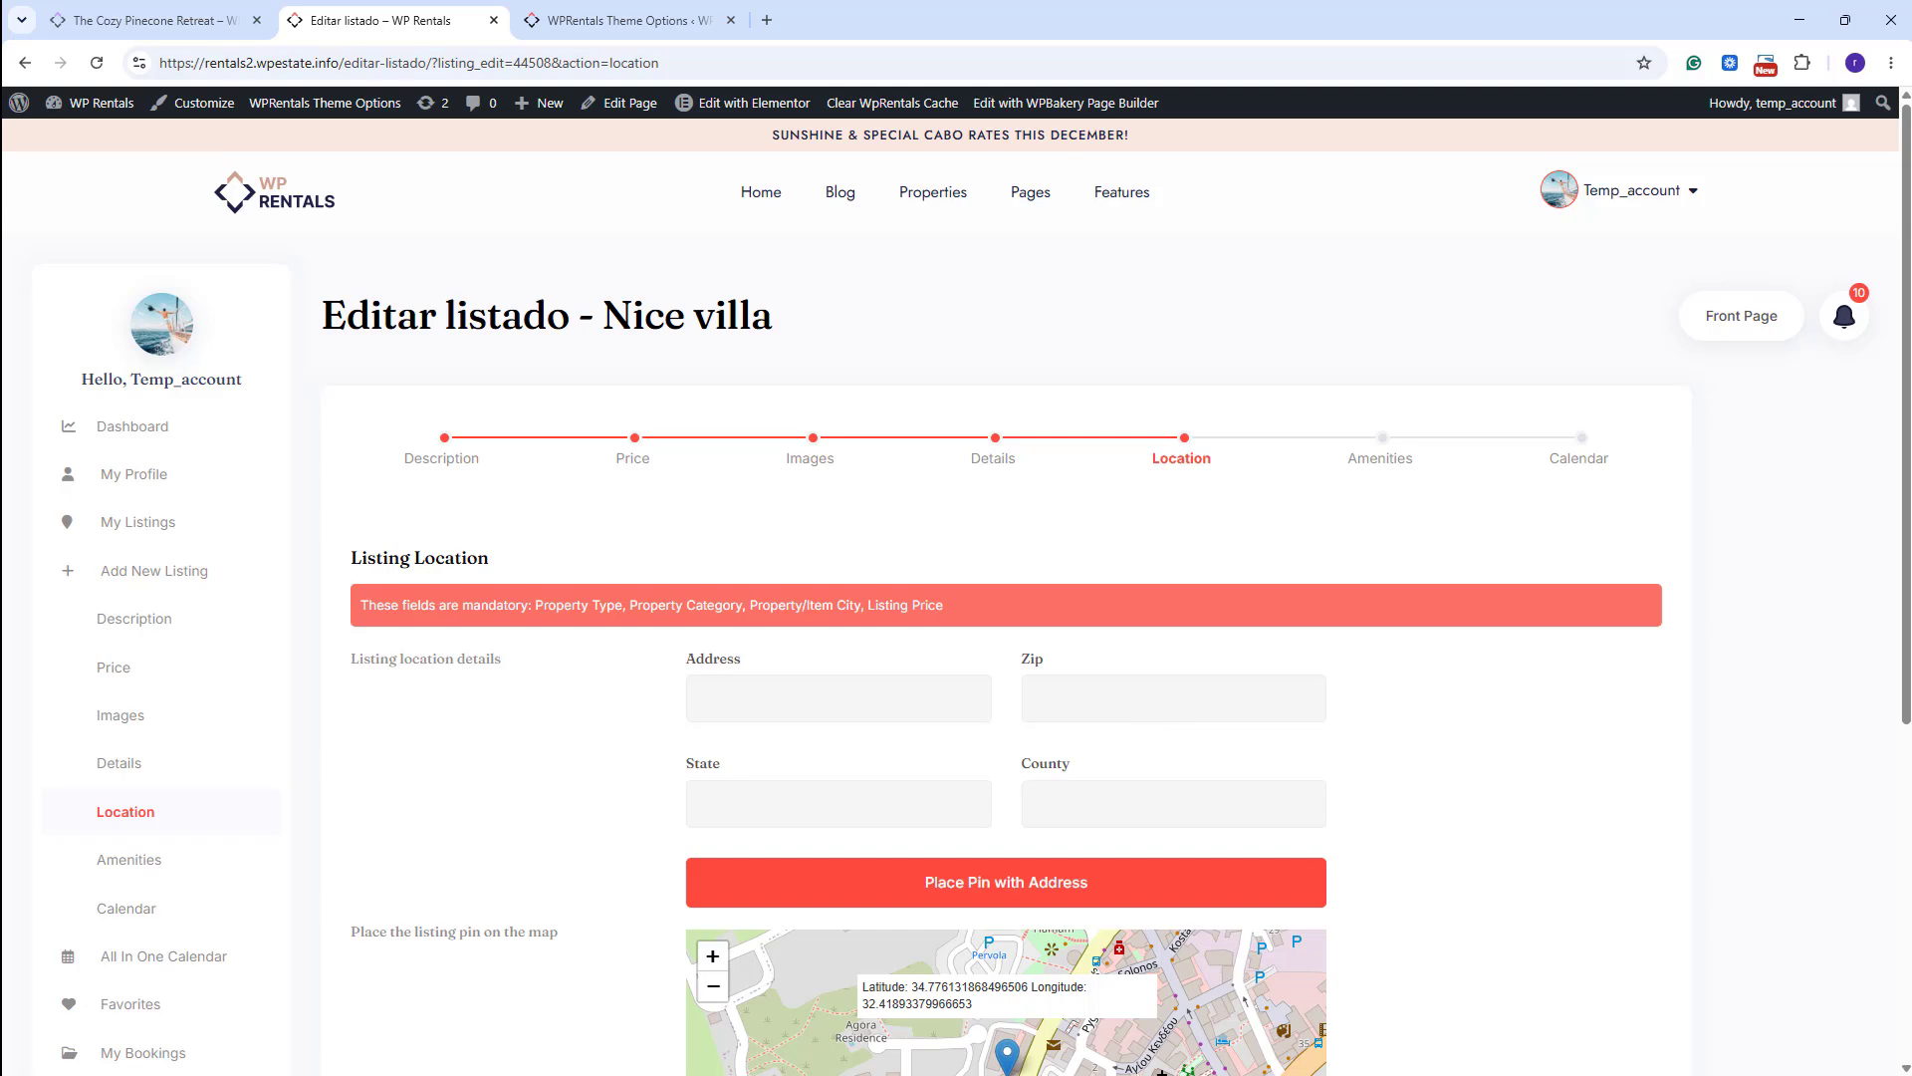
Enter New York, NY, United States as the address and place the map pin at latitude about 34.77598, longitude about 32.41938.
{"action": "scroll", "coordinate": [349, 435], "scroll_direction": "down", "scroll_amount": 4}
{"action": "left_click", "coordinate": [751, 288]}
{"action": "type", "text": "New York, NY, United States"}
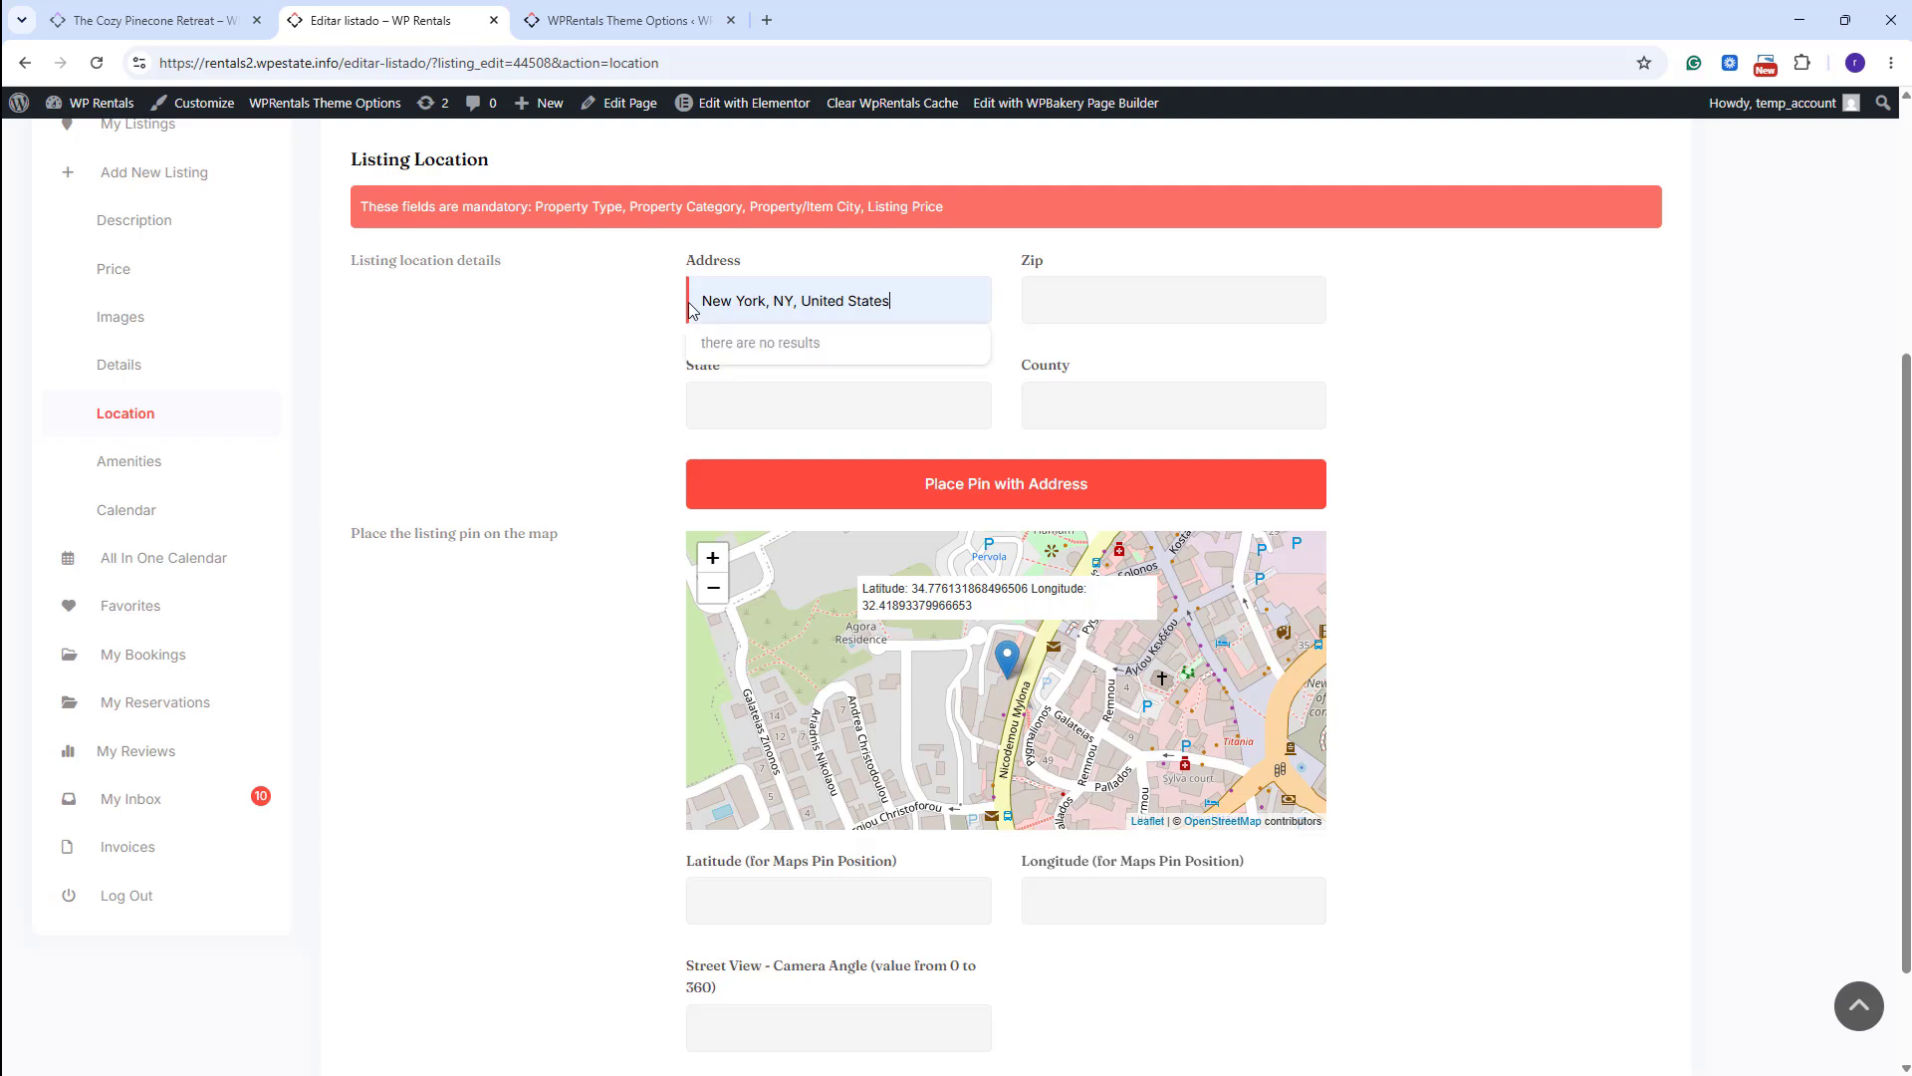
{"action": "left_click", "coordinate": [1116, 308]}
{"action": "left_click", "coordinate": [758, 416]}
{"action": "left_click", "coordinate": [1117, 419]}
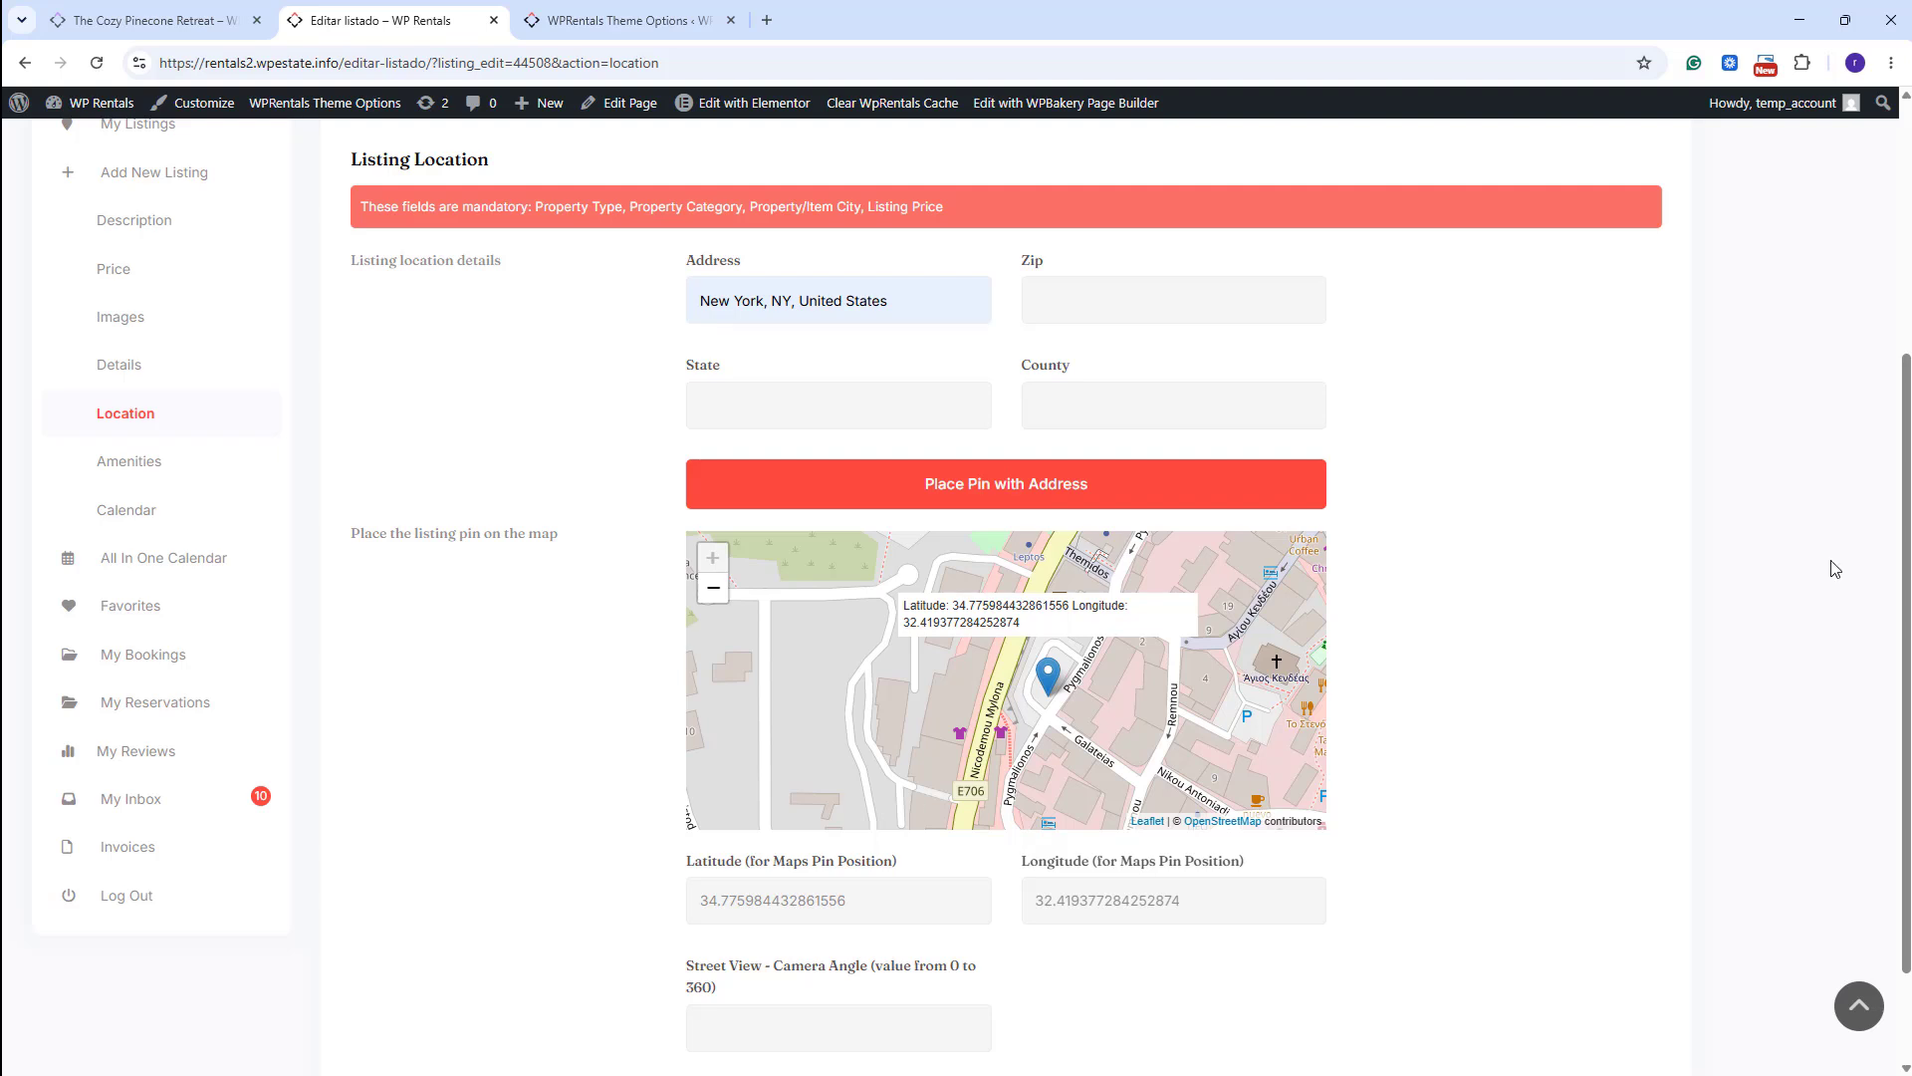
Check the address, map and coordinate fields in the theme options' listing submission field selection.
{"action": "scroll", "coordinate": [1823, 558], "scroll_direction": "down", "scroll_amount": 1}
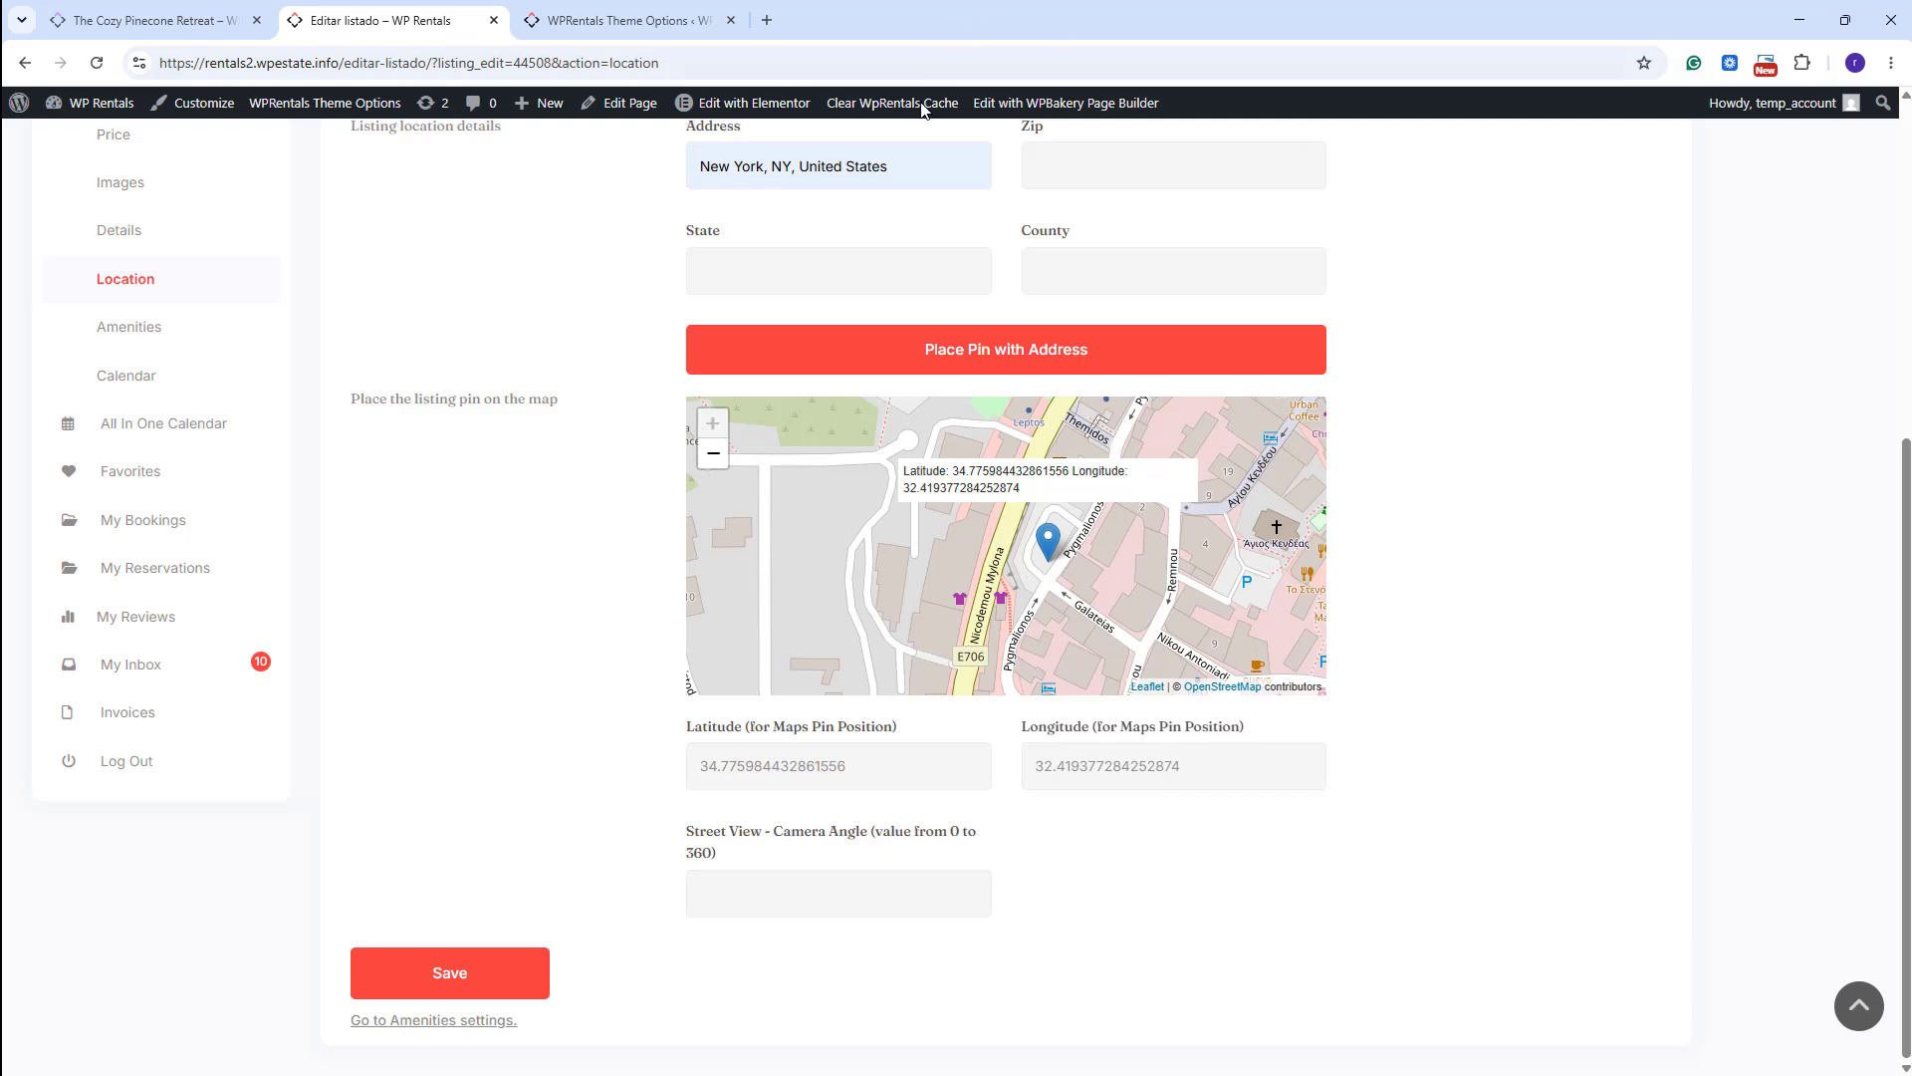
{"action": "left_click", "coordinate": [617, 20]}
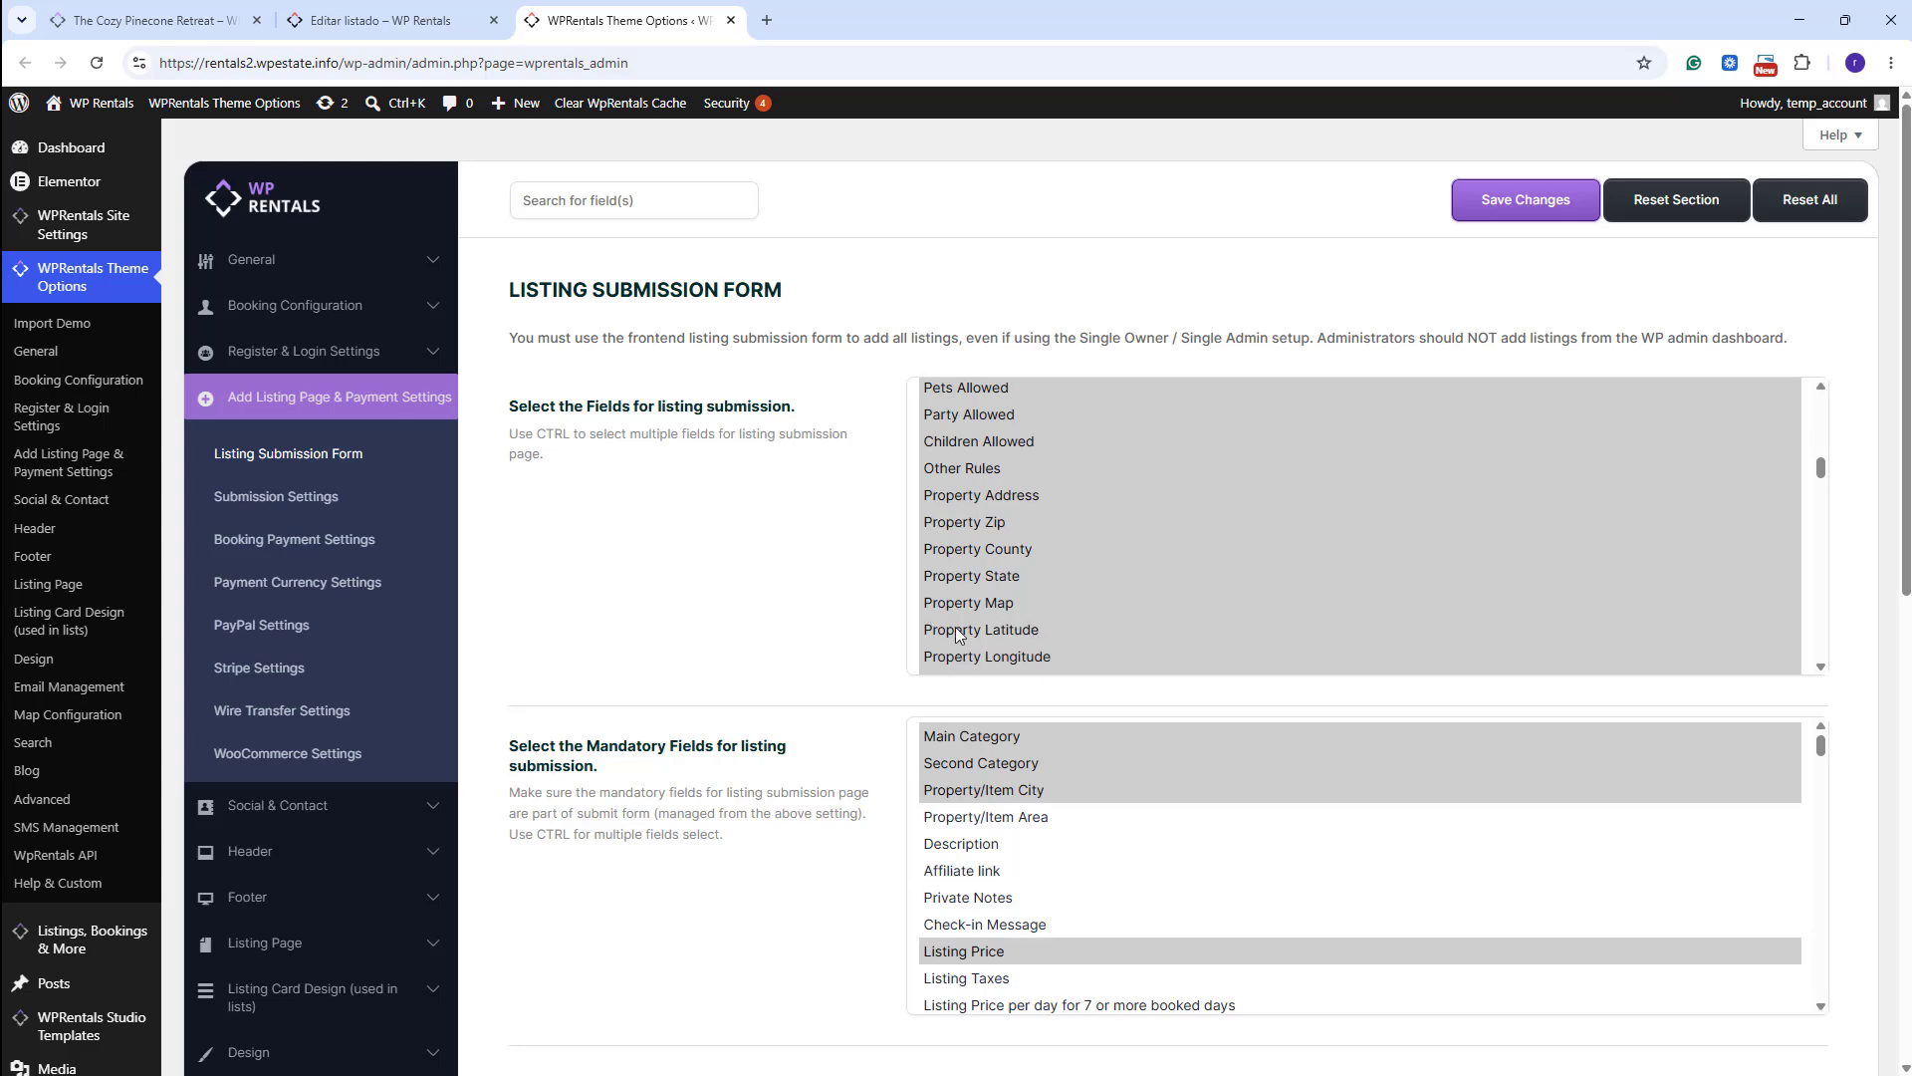
{"action": "scroll", "coordinate": [953, 642], "scroll_direction": "down", "scroll_amount": 1}
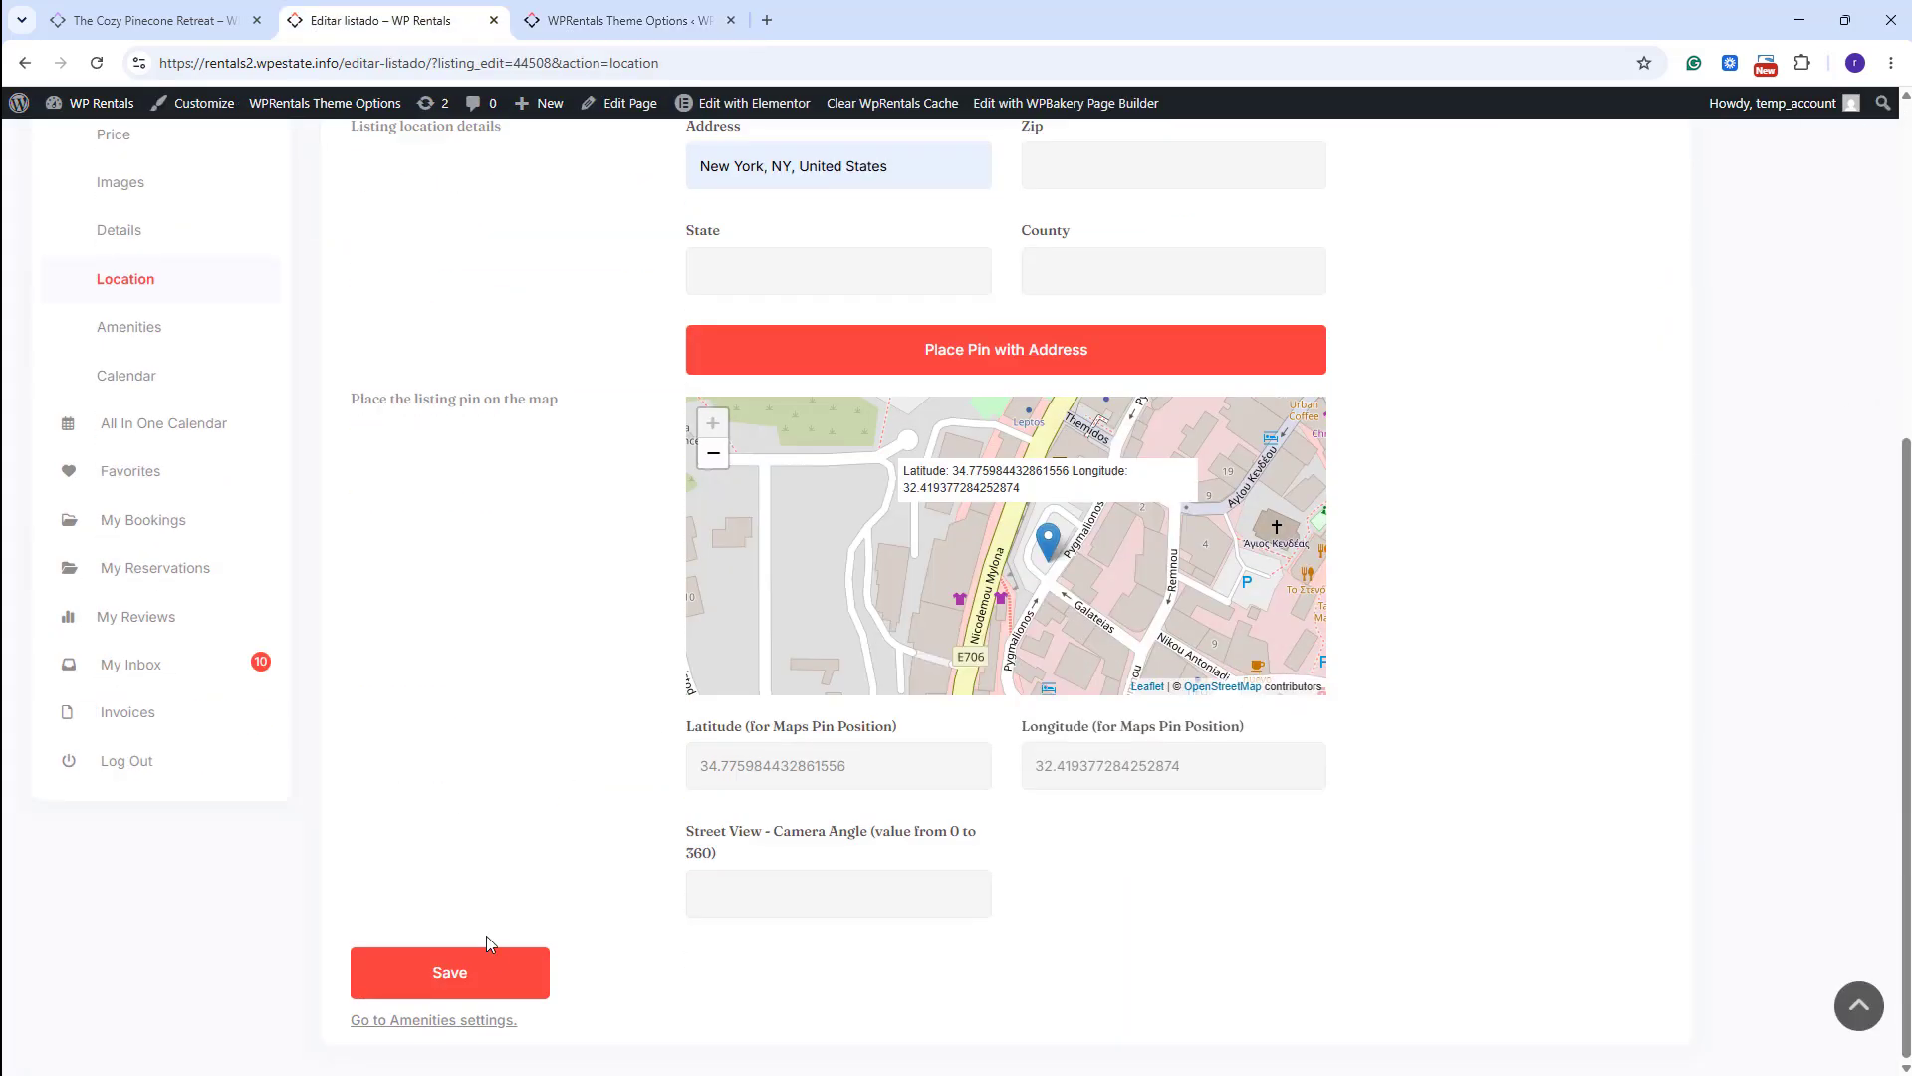
Save the listing location, continue to the Amenities section and review the amenities and features offered.
{"action": "left_click", "coordinate": [468, 966]}
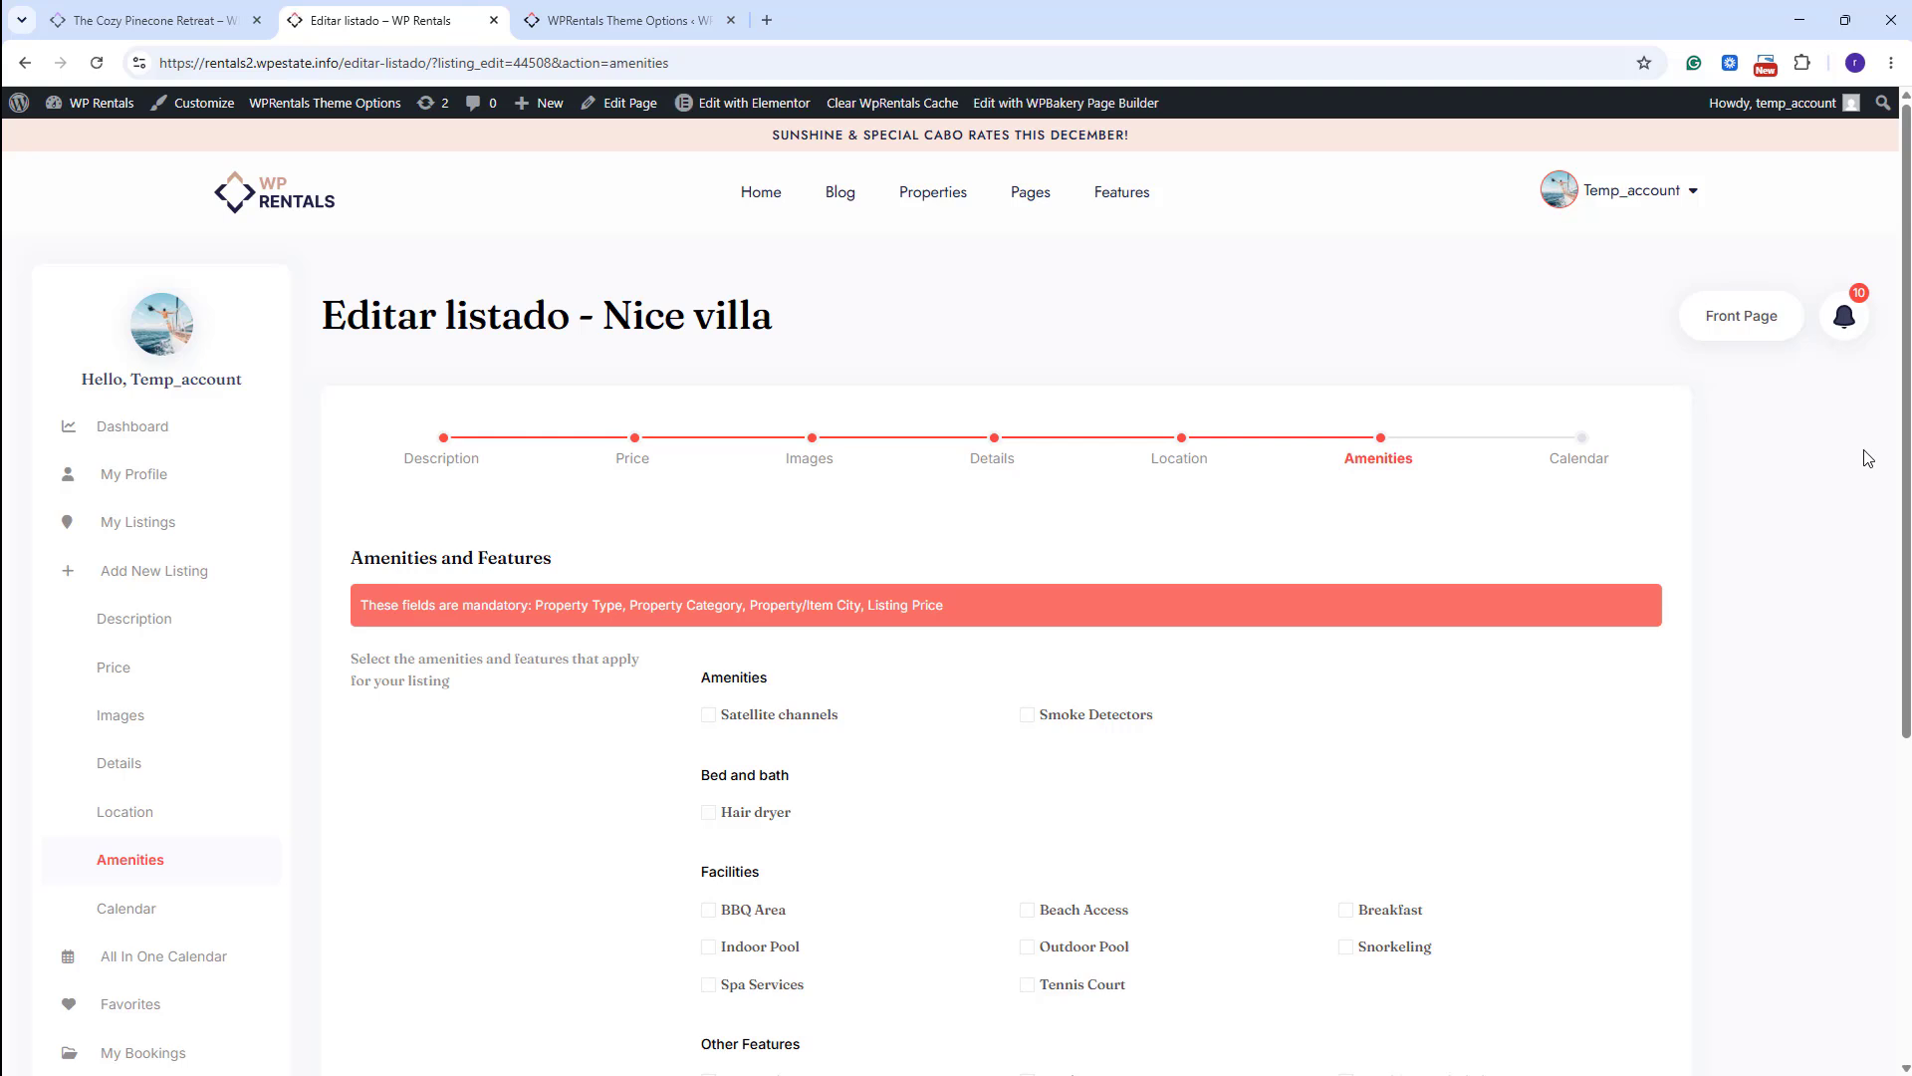
{"action": "scroll", "coordinate": [1748, 552], "scroll_direction": "down", "scroll_amount": 4}
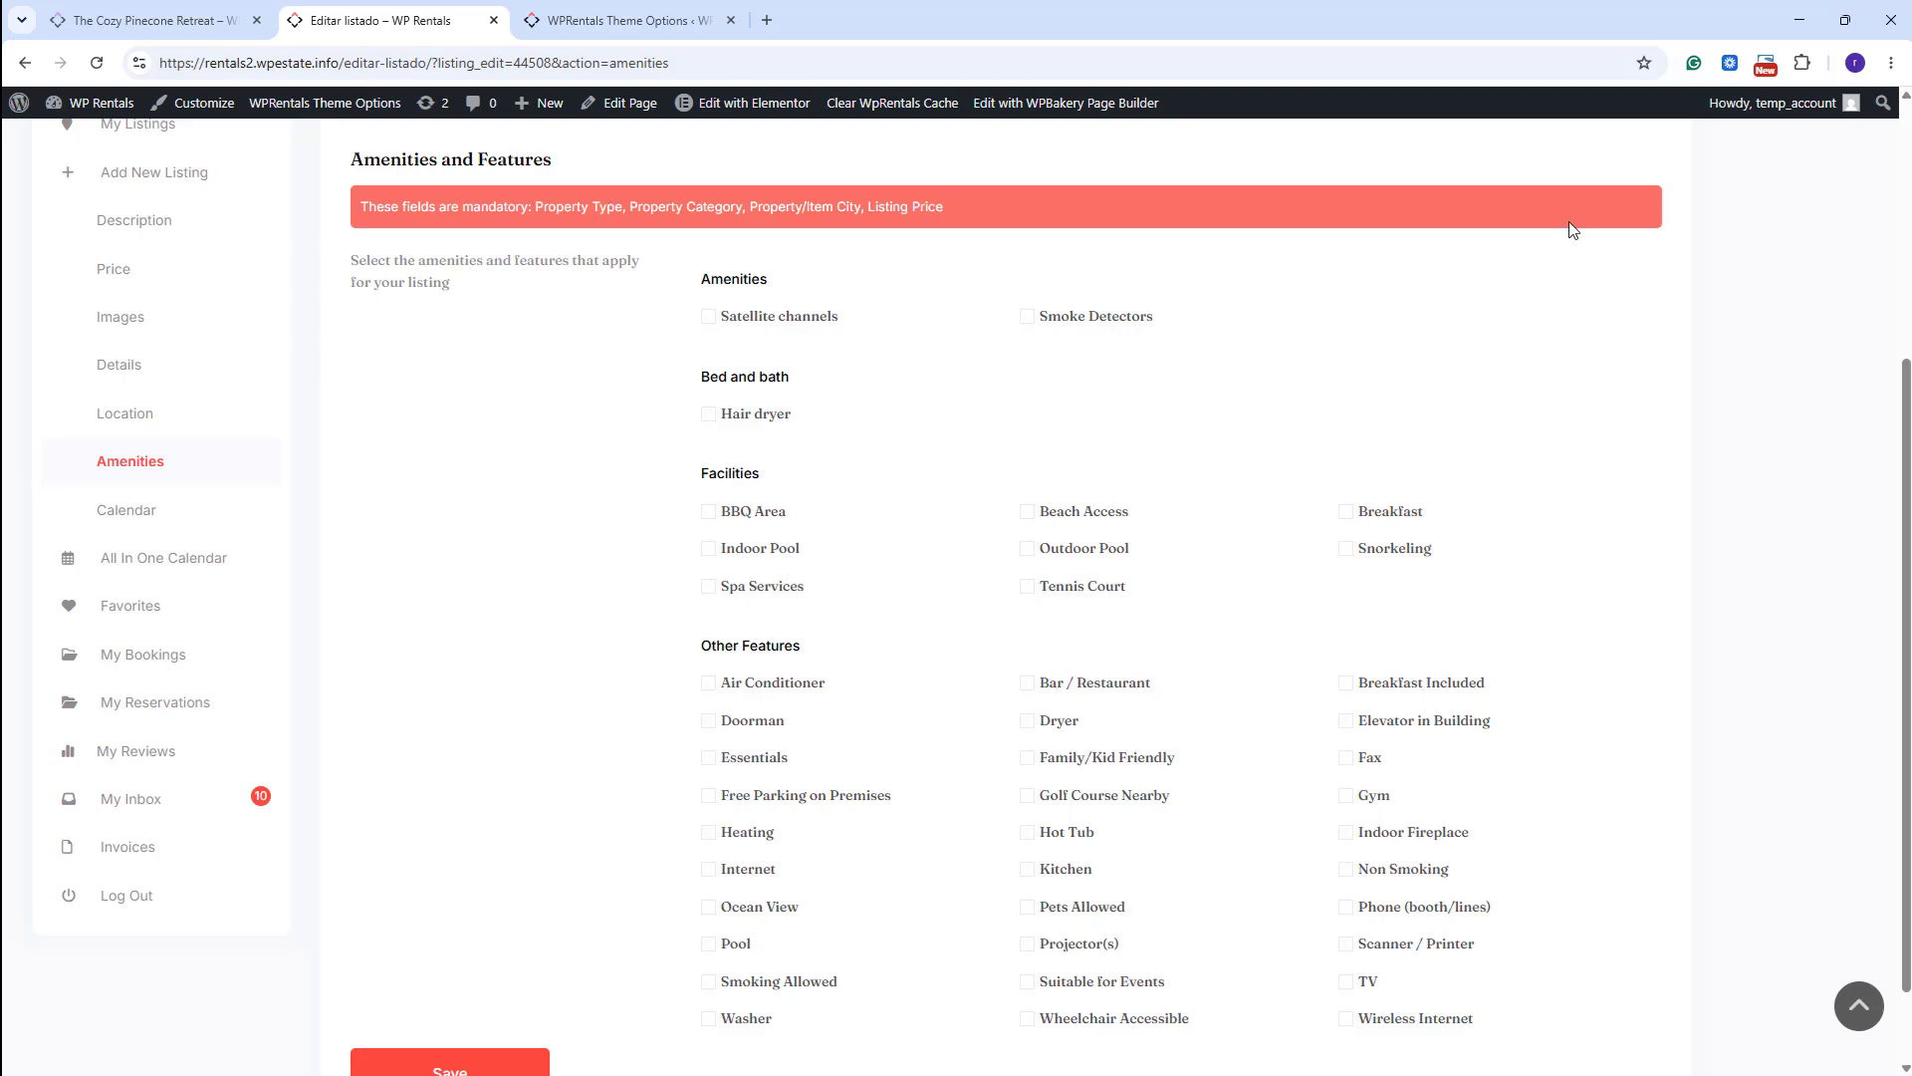
Open the Listing Features taxonomy in the WordPress admin and review the features and amenities terms defined there.
{"action": "left_click", "coordinate": [634, 30]}
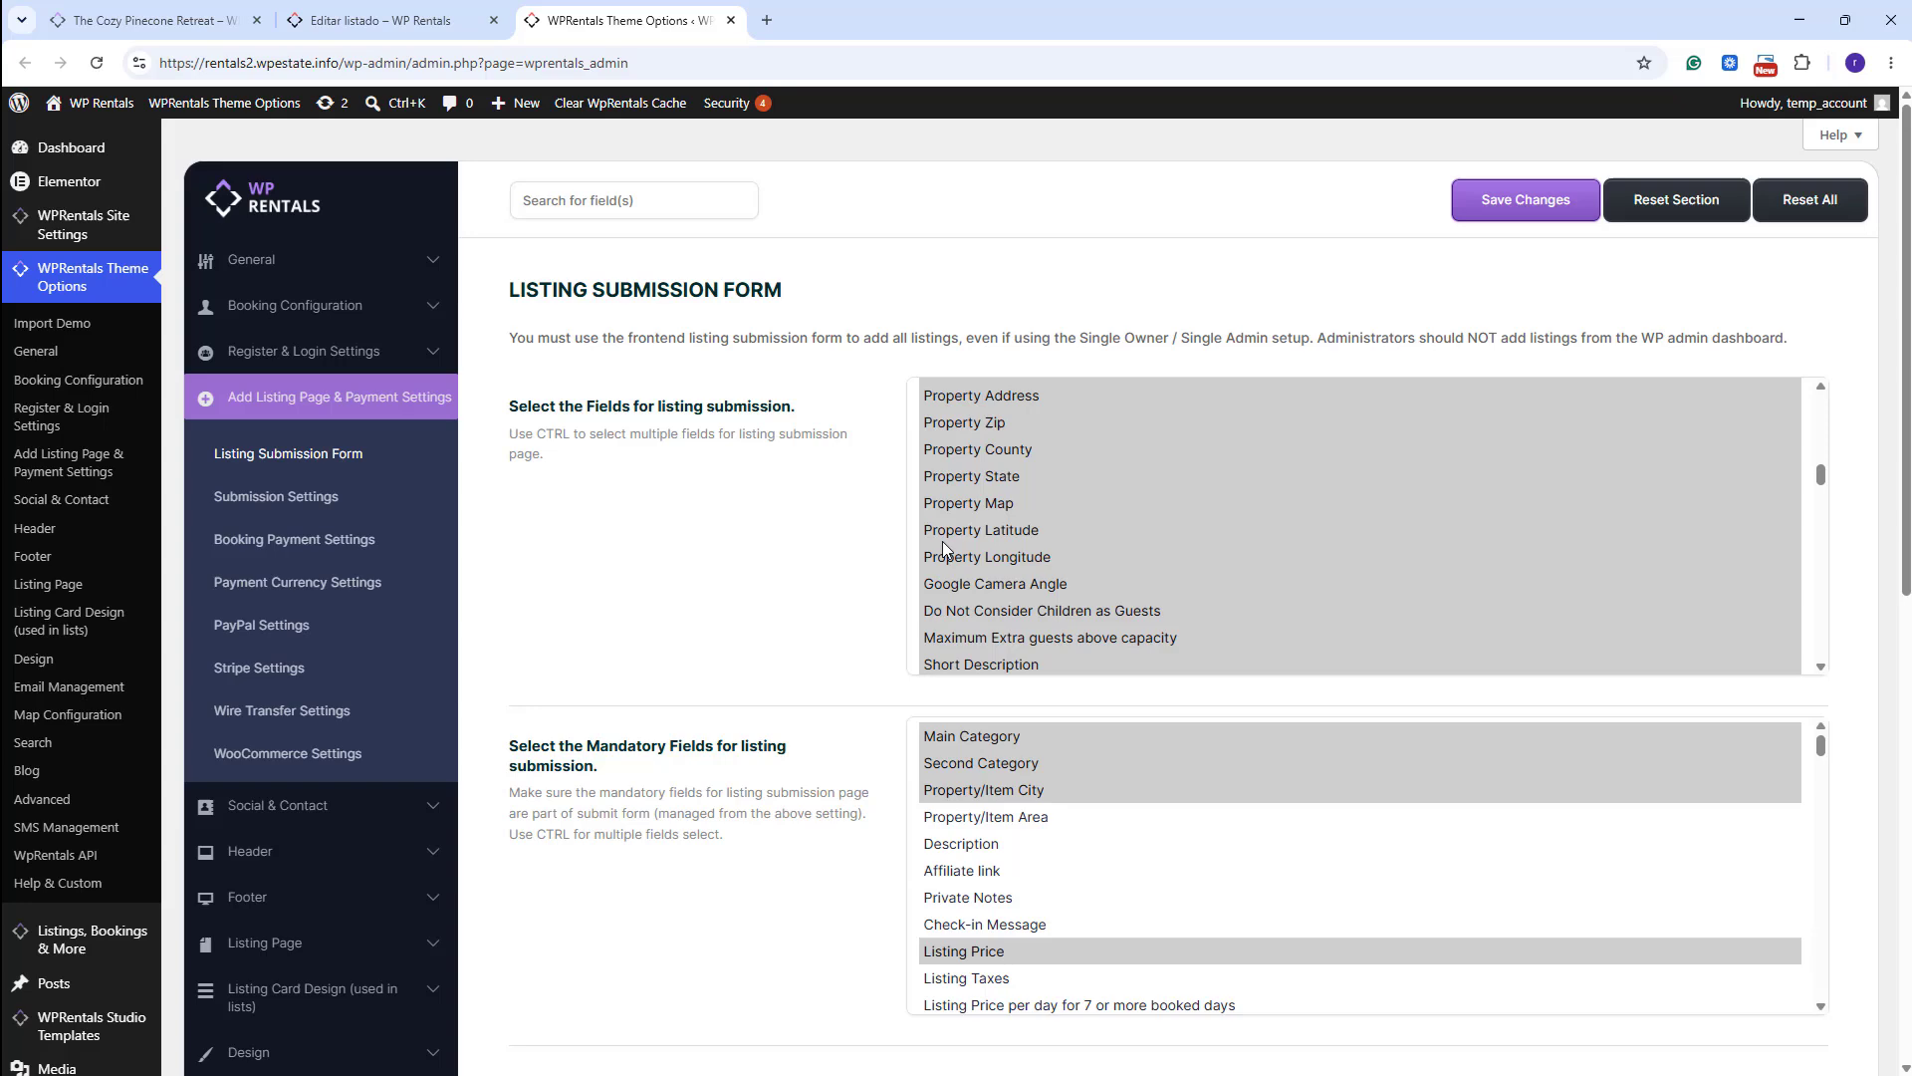
{"action": "left_click", "coordinate": [54, 954]}
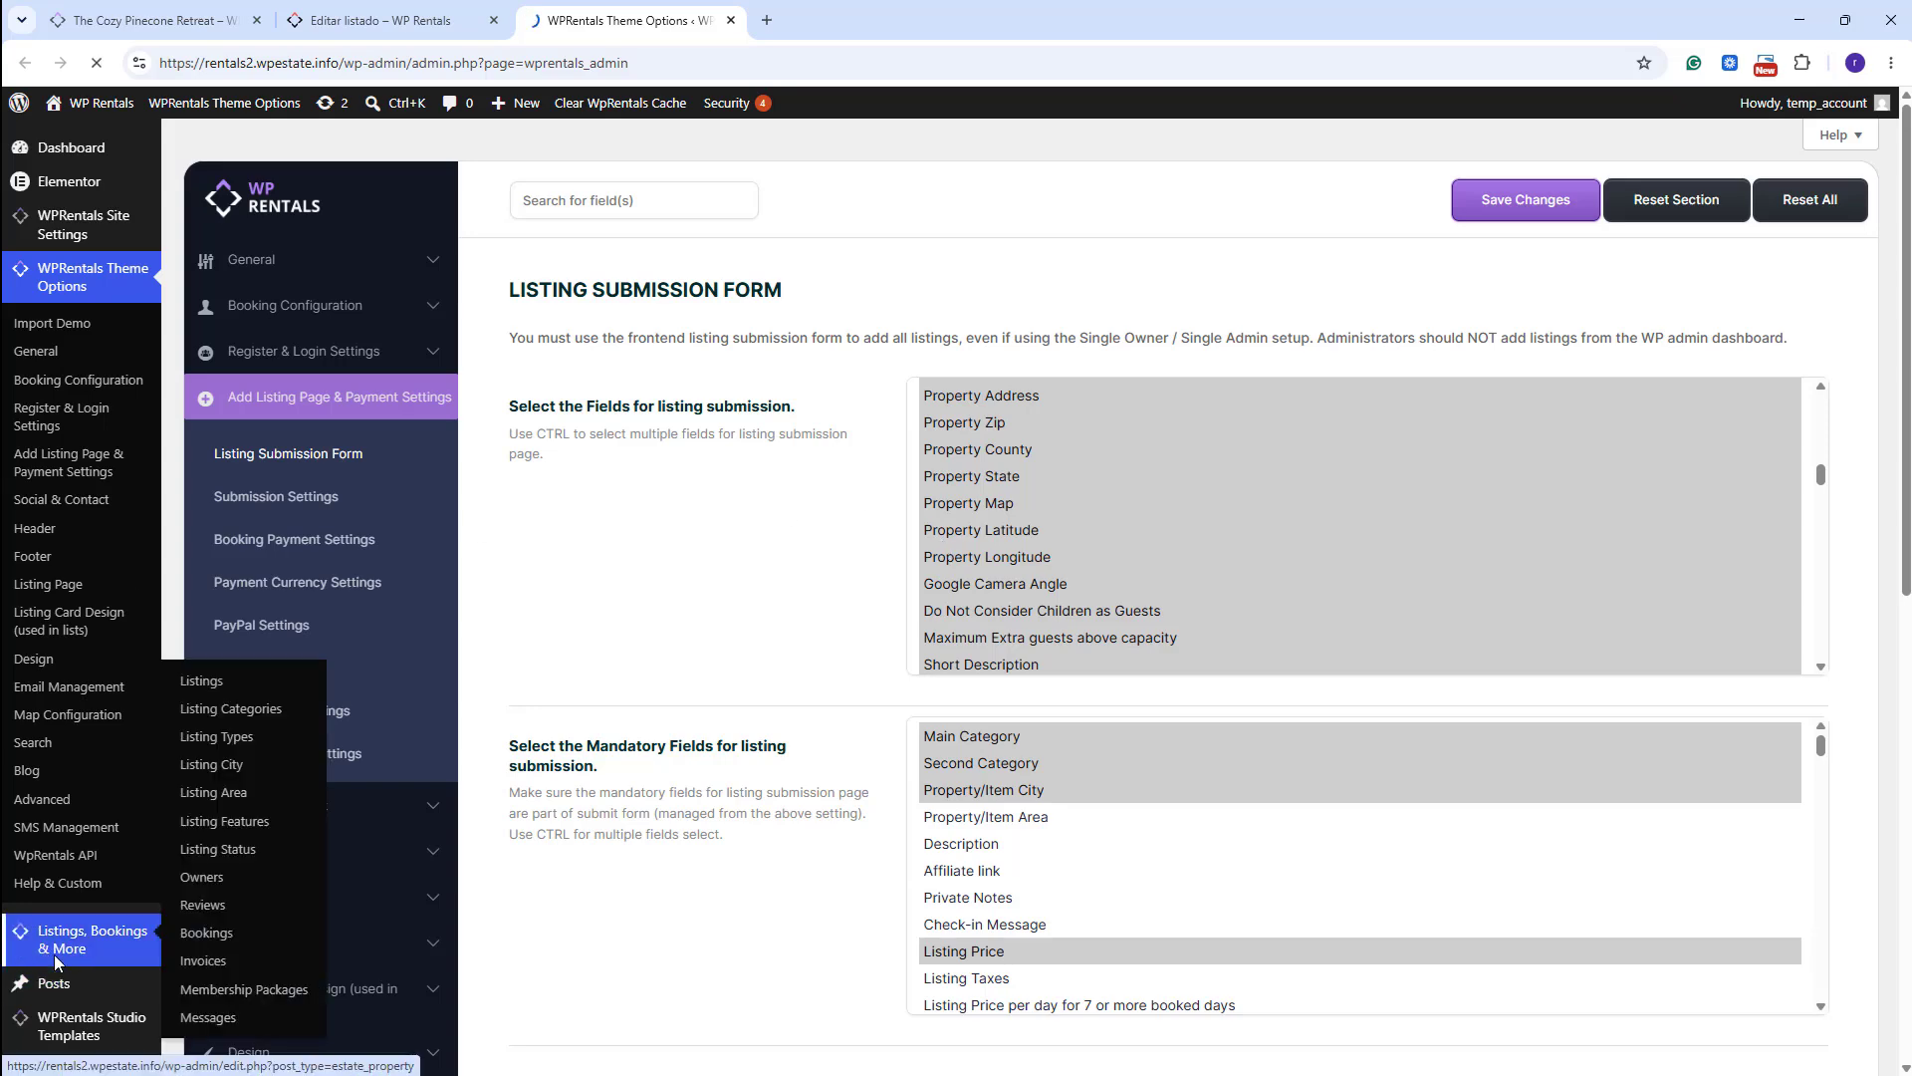
{"action": "left_click", "coordinate": [241, 825]}
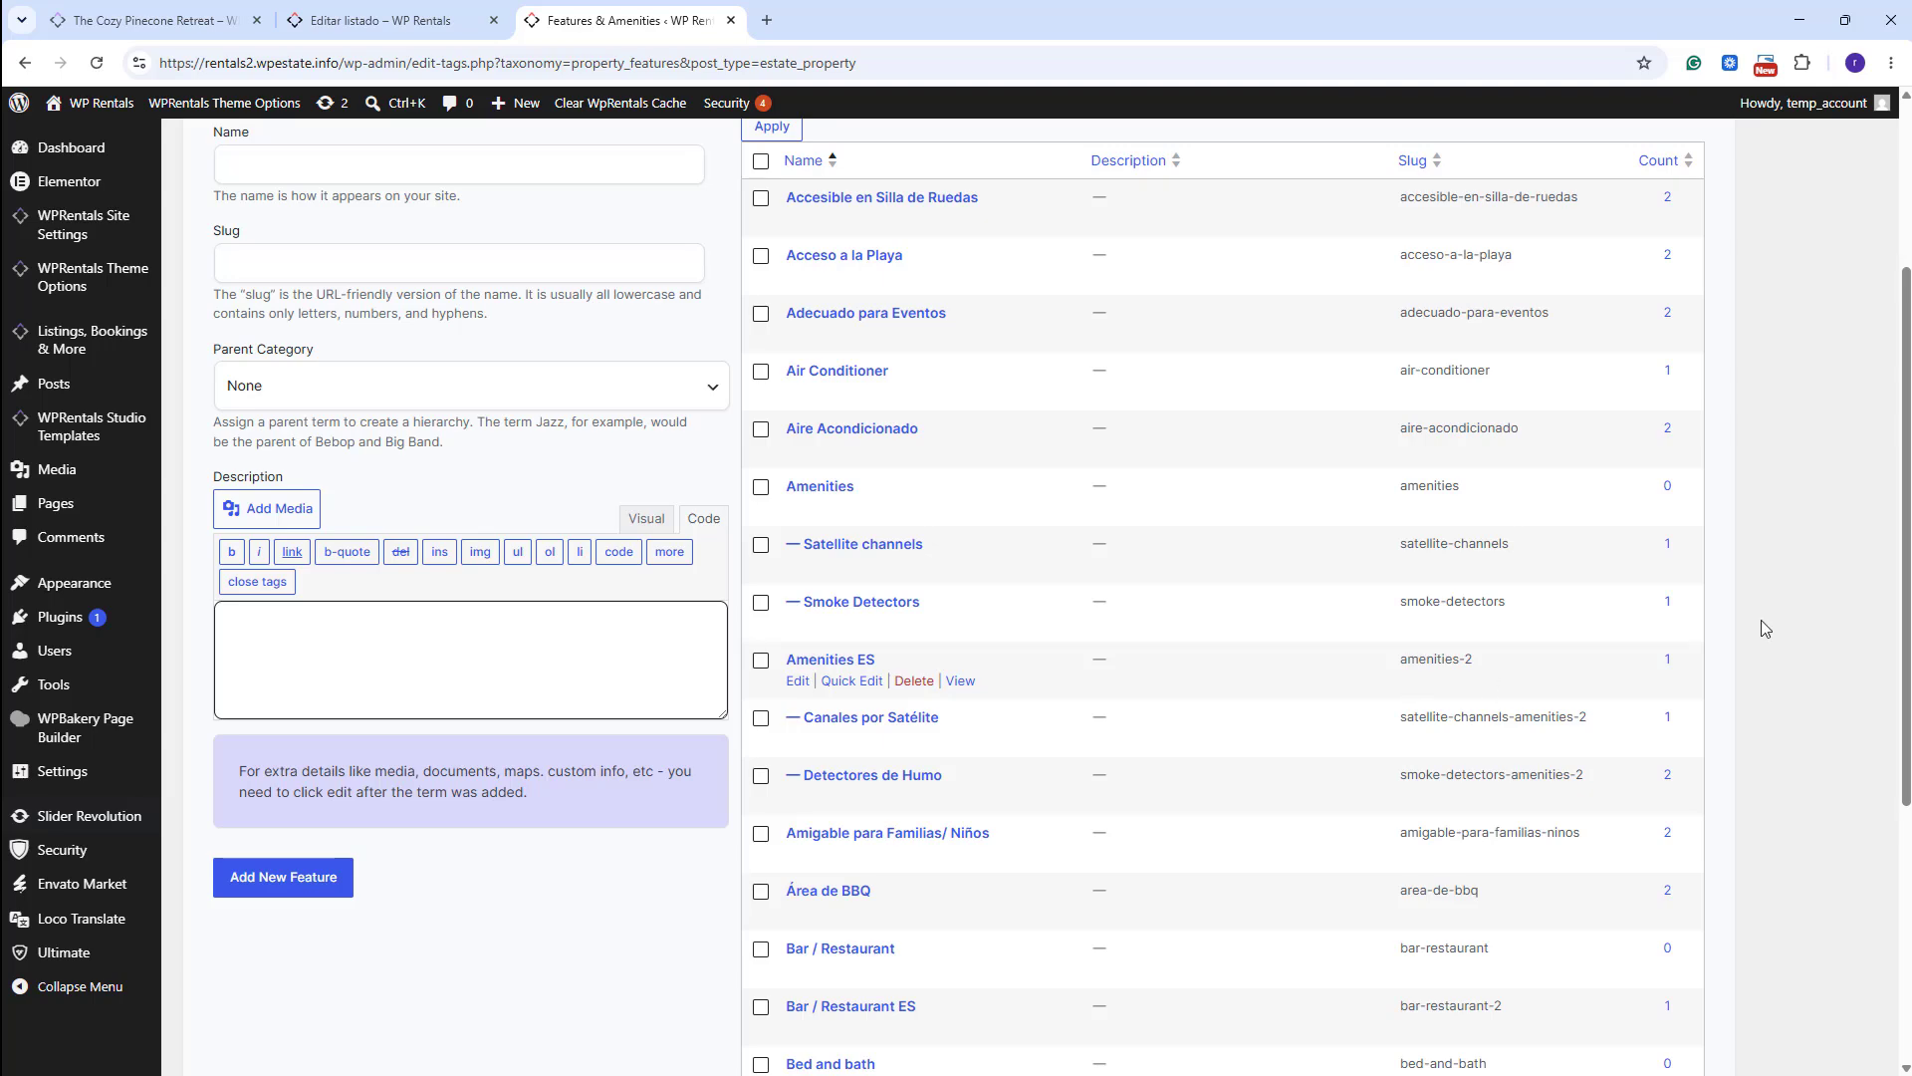
{"action": "scroll", "coordinate": [1767, 628], "scroll_direction": "up", "scroll_amount": 3}
Check which amenities and features are selected among the submission fields in the theme options' Listing Submission Form settings.
{"action": "mouse_move", "coordinate": [49, 274]}
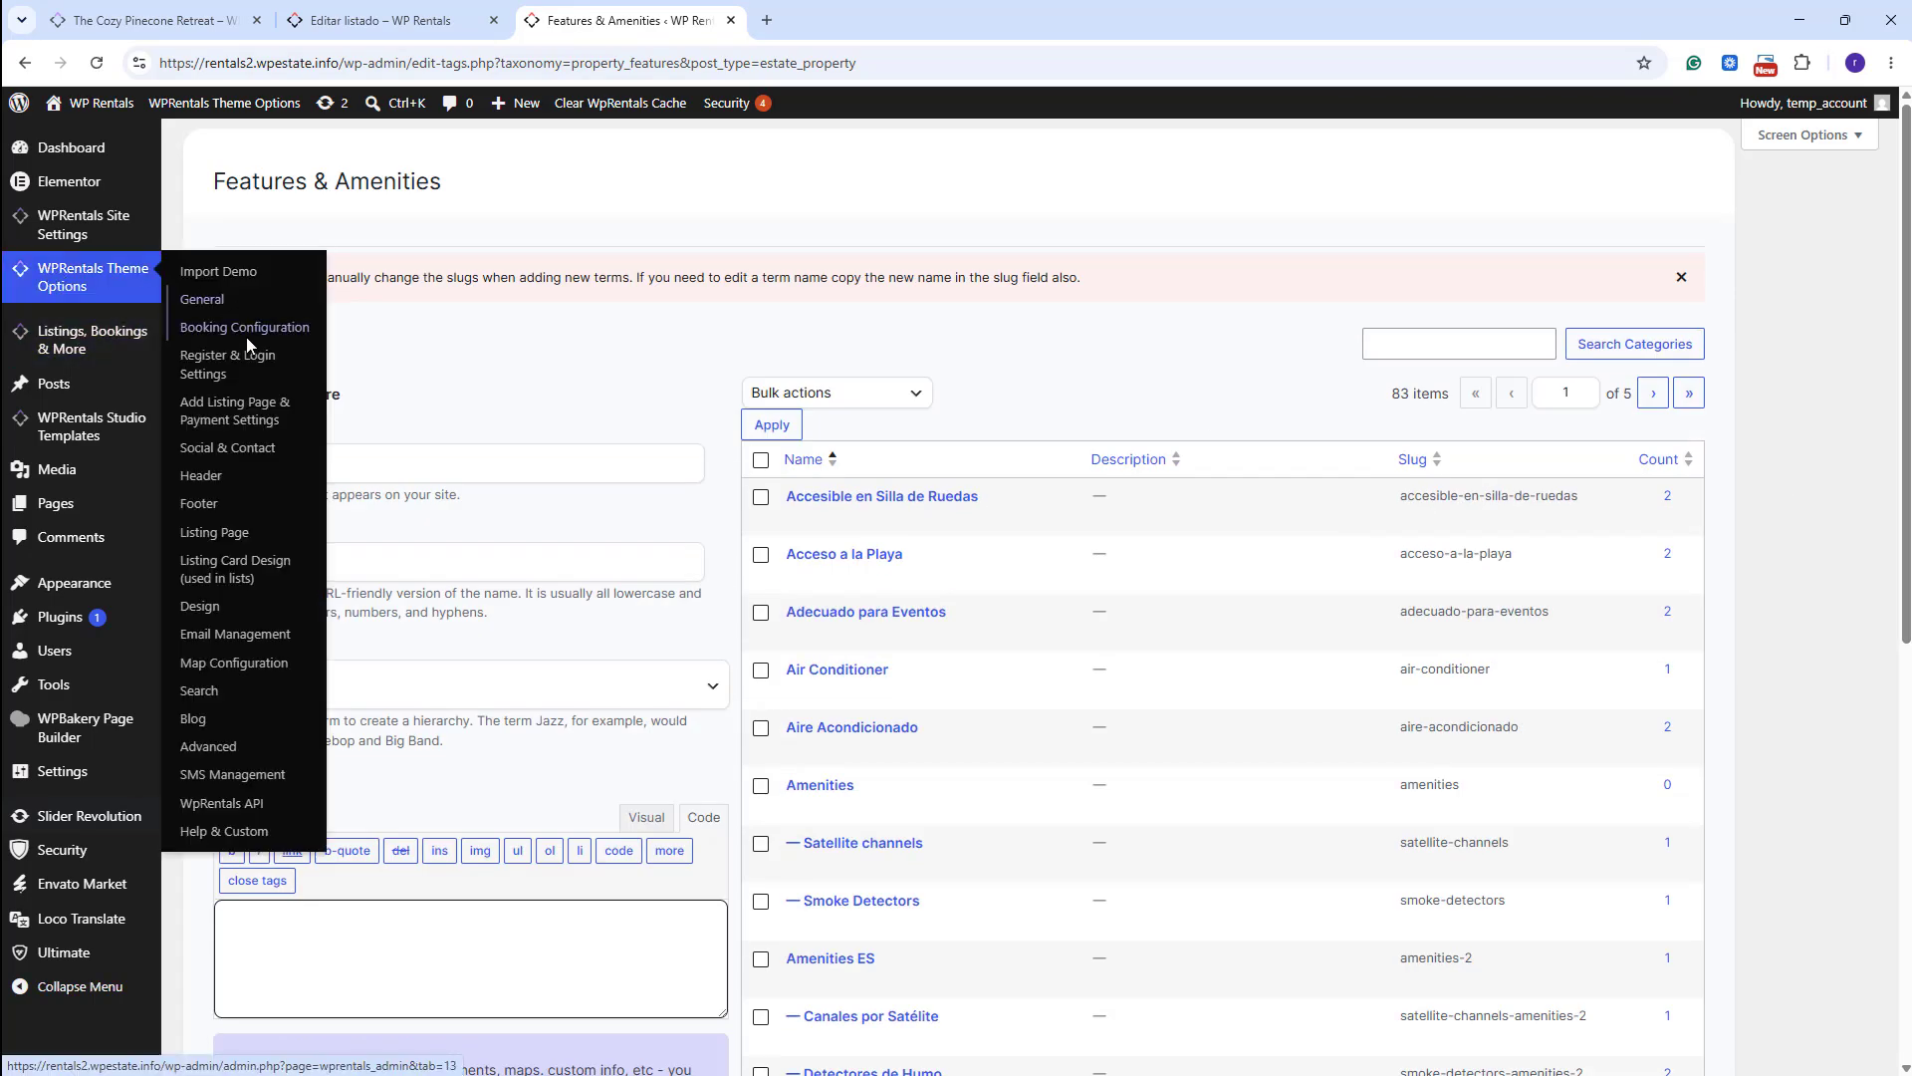
{"action": "left_click", "coordinate": [234, 408]}
{"action": "scroll", "coordinate": [1398, 602], "scroll_direction": "down", "scroll_amount": 5}
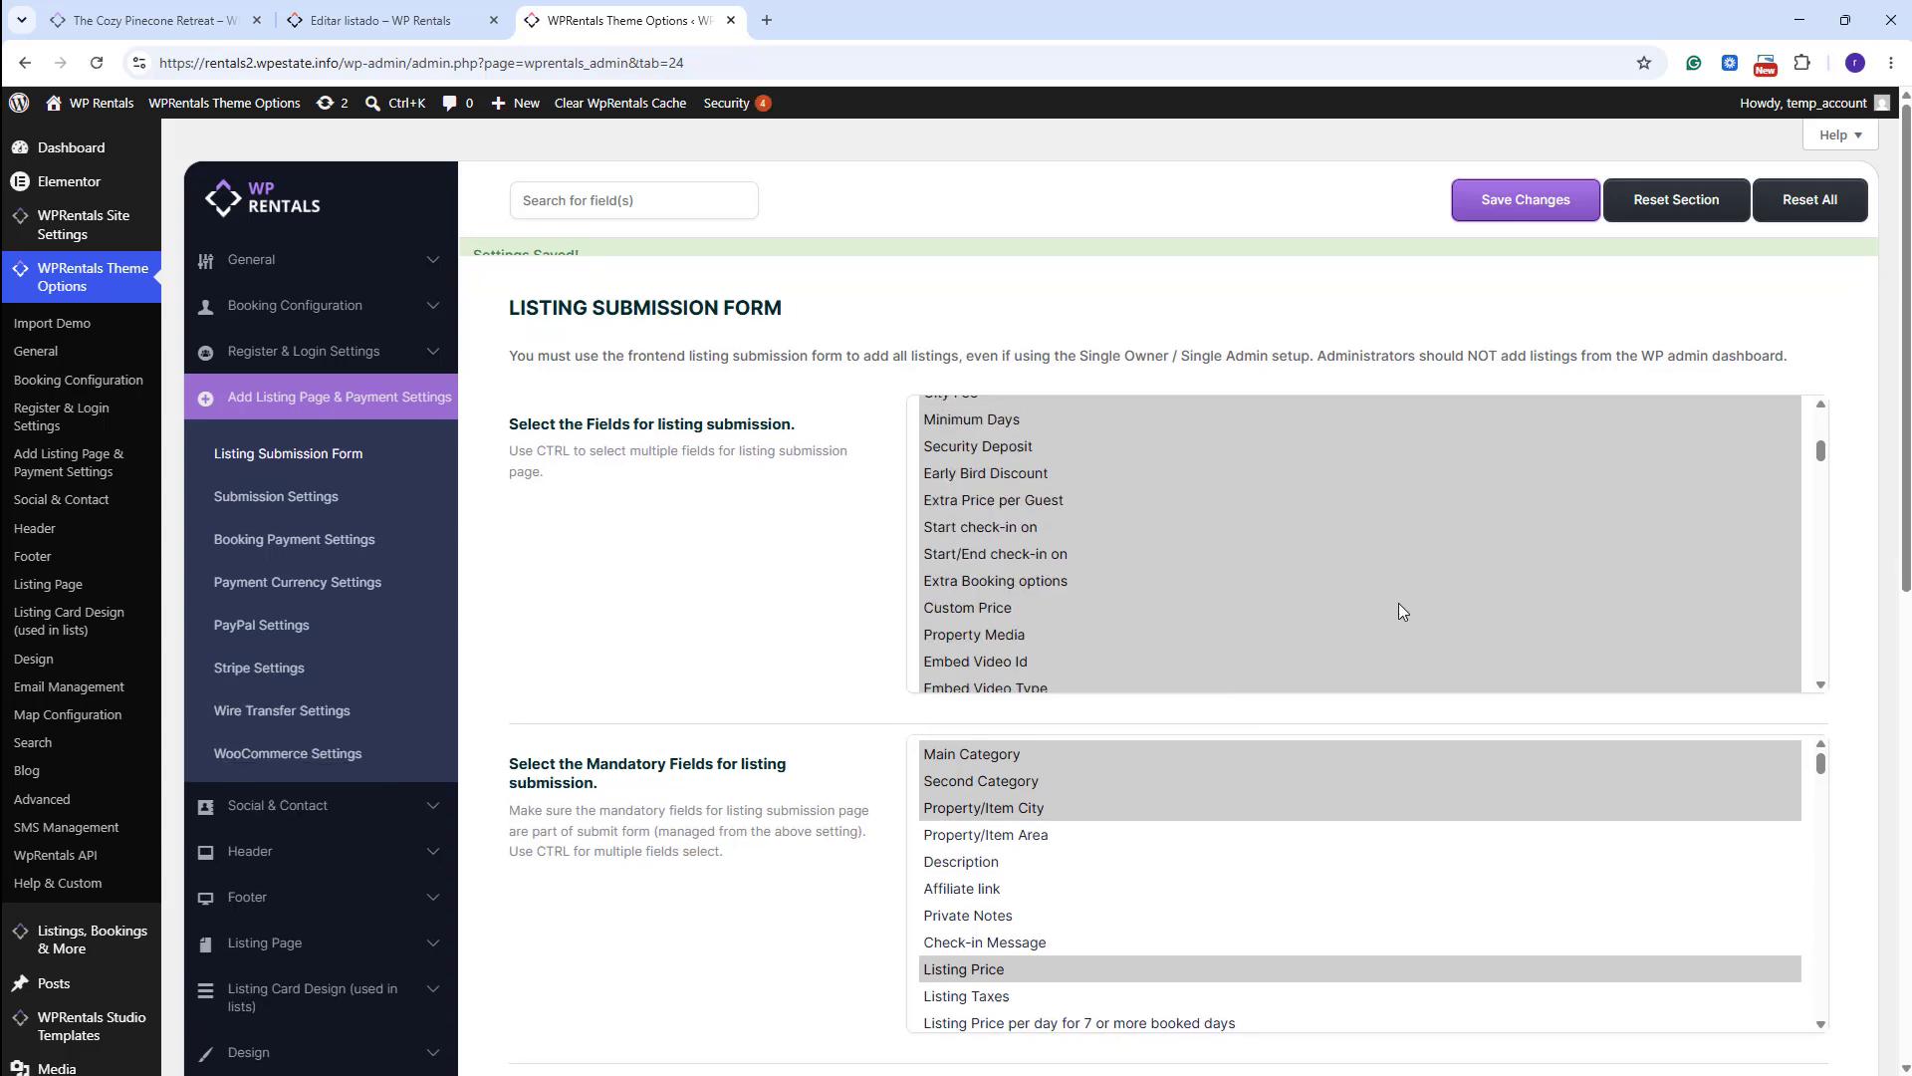
{"action": "scroll", "coordinate": [1345, 587], "scroll_direction": "down", "scroll_amount": 10}
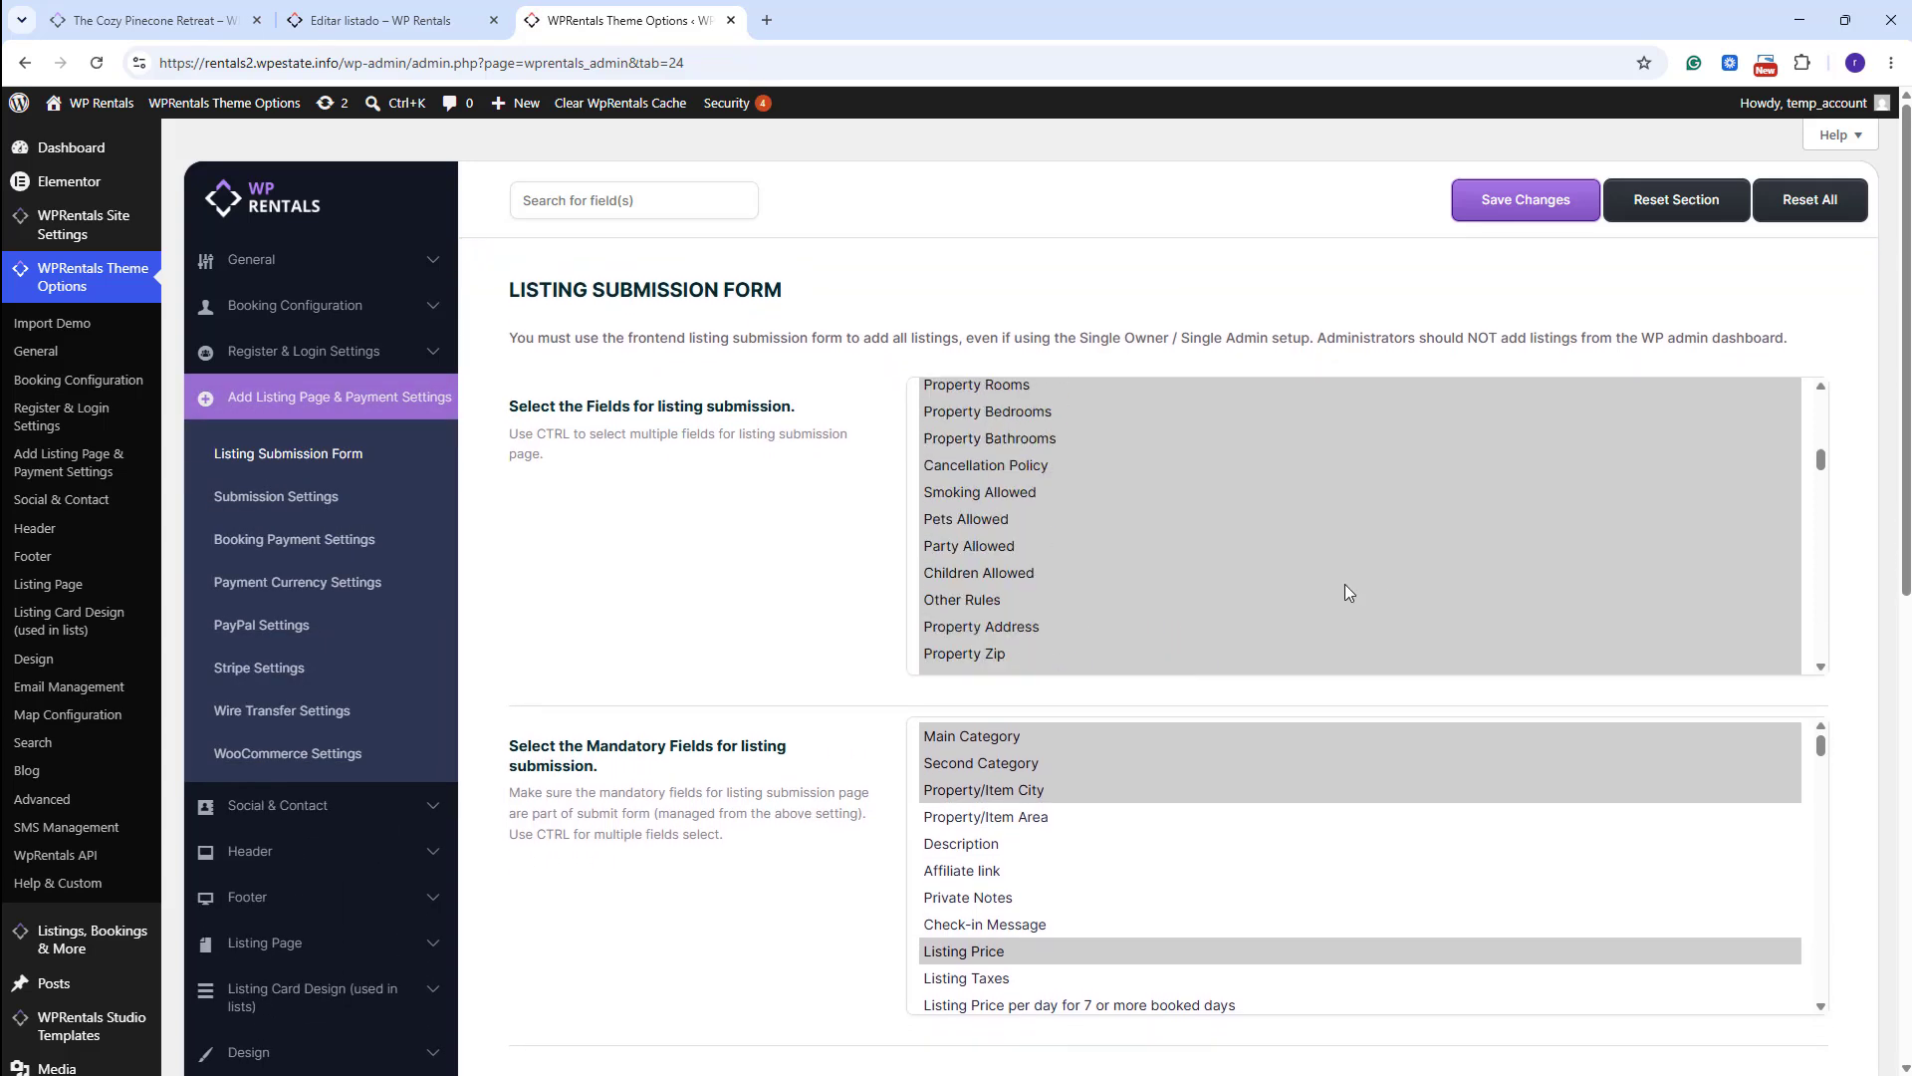
{"action": "scroll", "coordinate": [1344, 583], "scroll_direction": "down", "scroll_amount": 5}
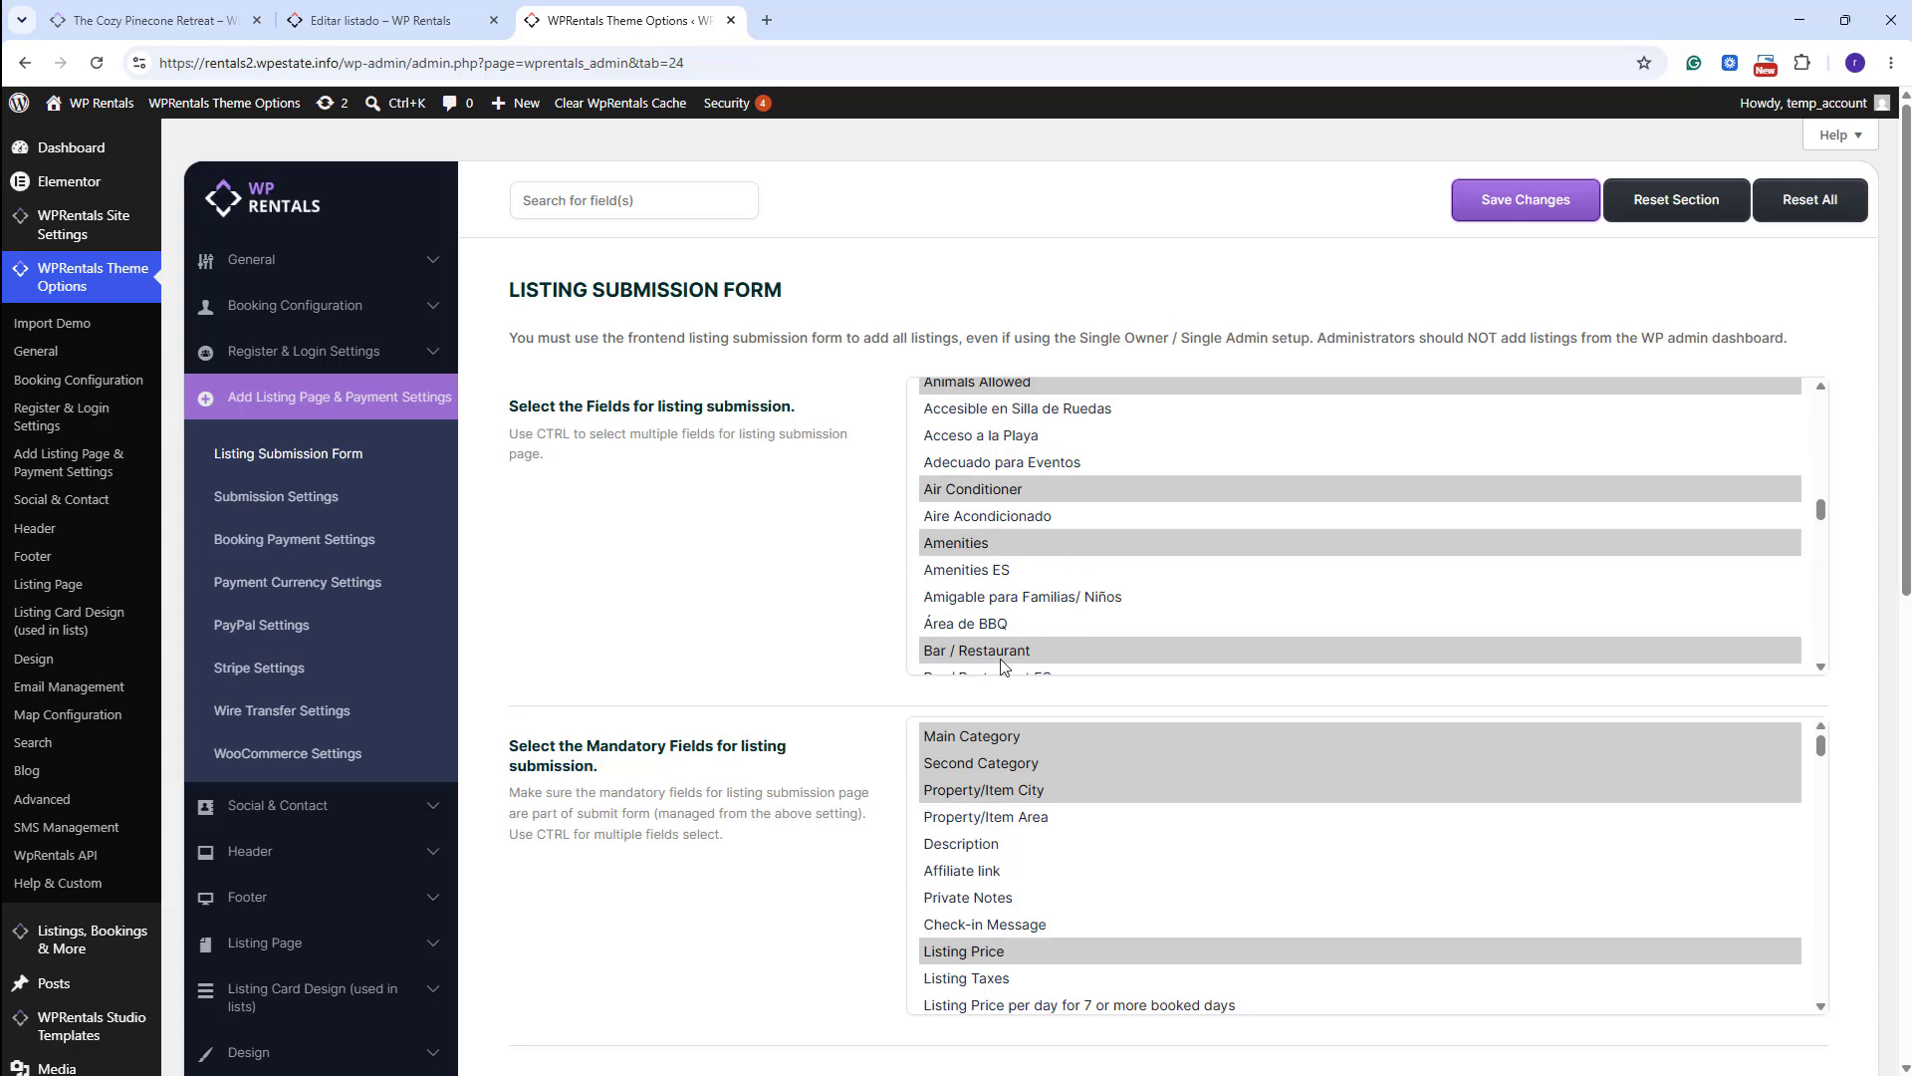
{"action": "scroll", "coordinate": [1070, 558], "scroll_direction": "down", "scroll_amount": 3}
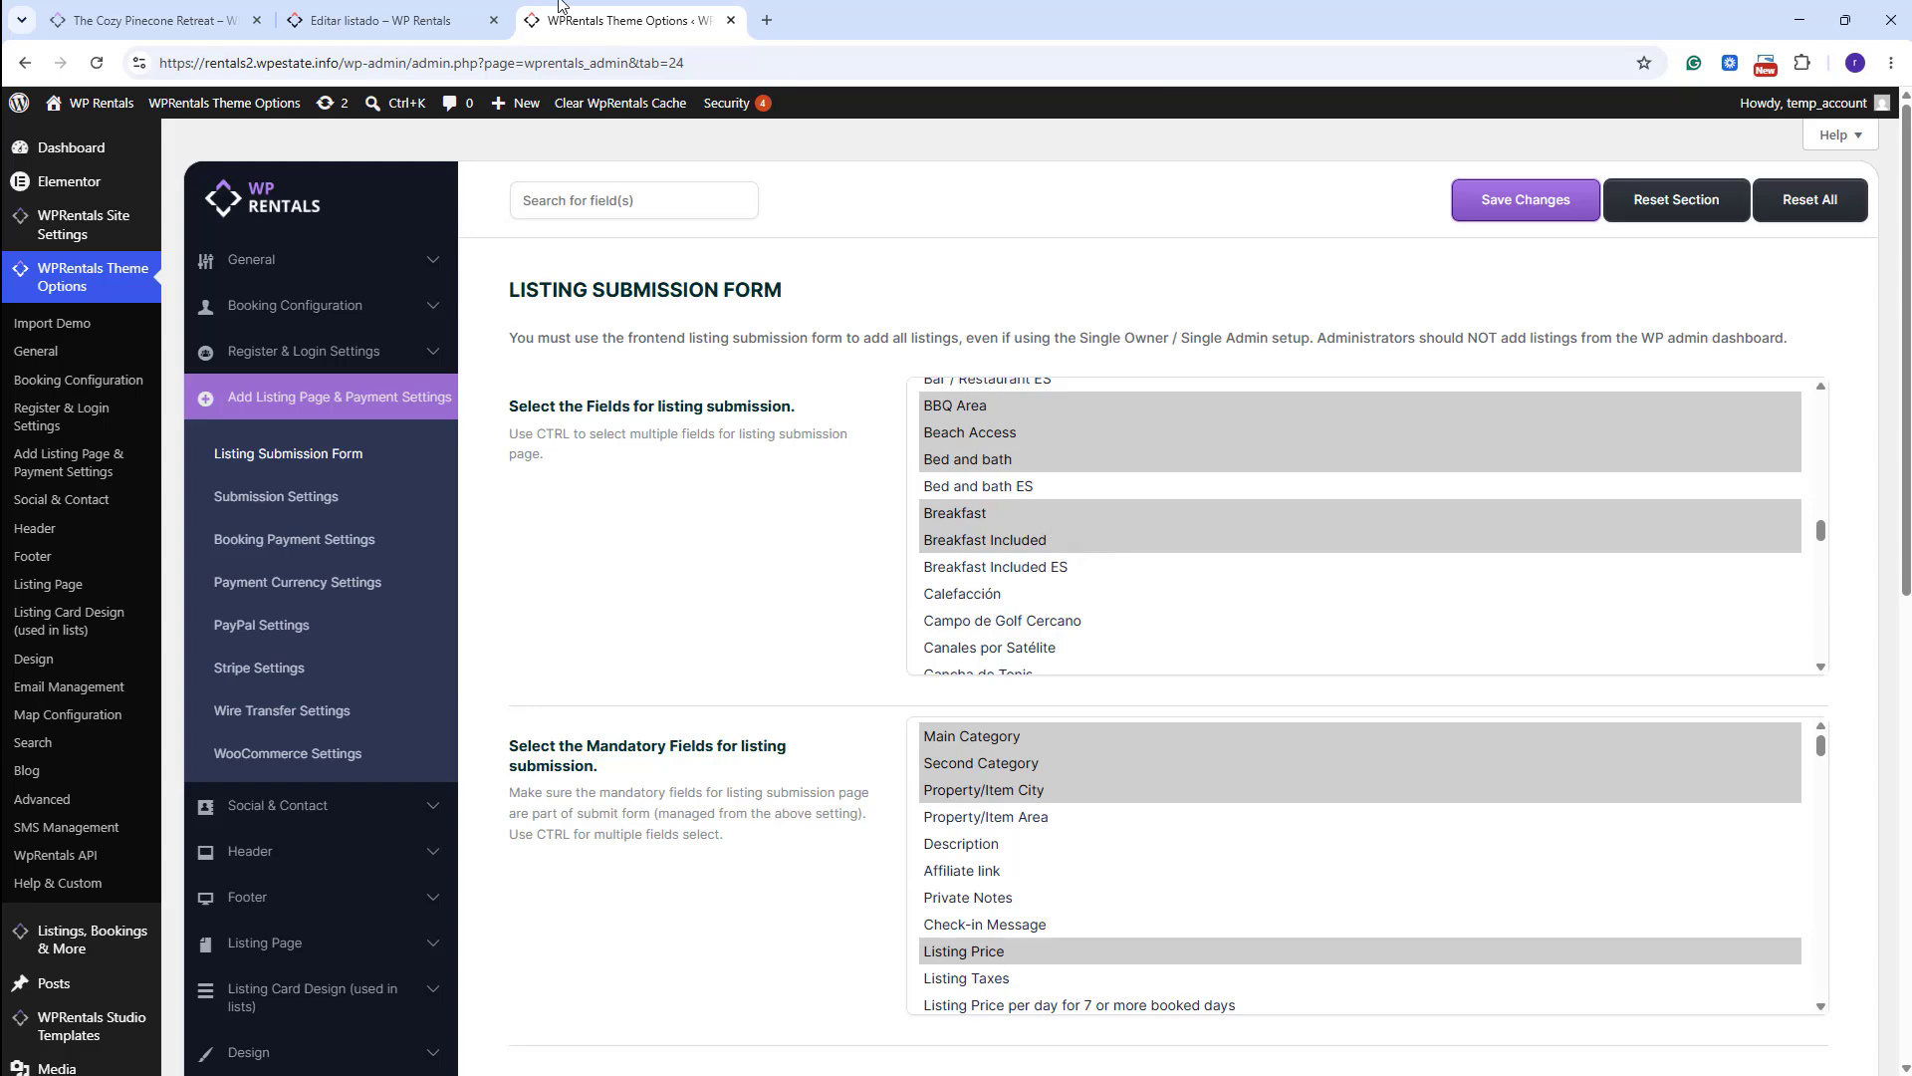
Select BBQ Area, Air Conditioner and Hot Tub as the listing's amenities, save them and continue to the Calendar section.
{"action": "left_click", "coordinate": [420, 18]}
{"action": "left_click", "coordinate": [709, 511]}
{"action": "left_click", "coordinate": [710, 683]}
{"action": "left_click", "coordinate": [1027, 832]}
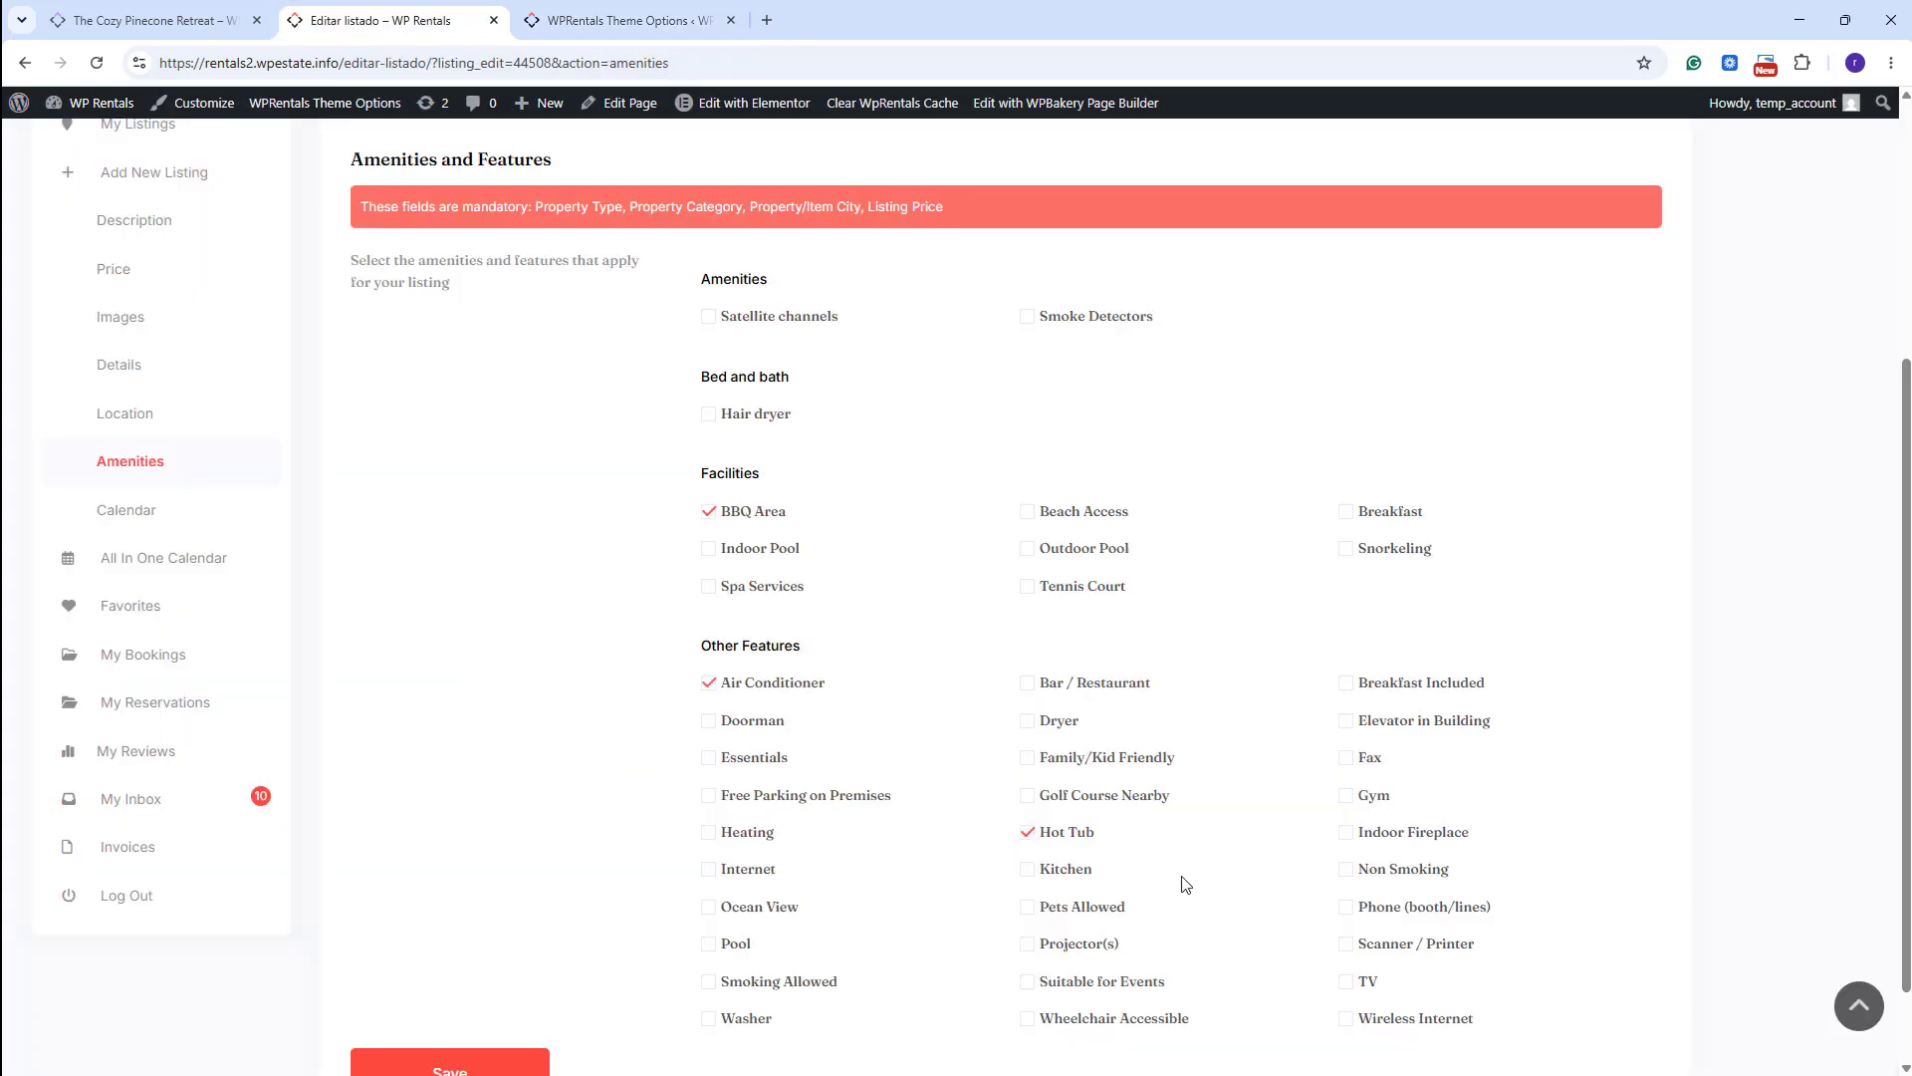
{"action": "scroll", "coordinate": [896, 896], "scroll_direction": "down", "scroll_amount": 1}
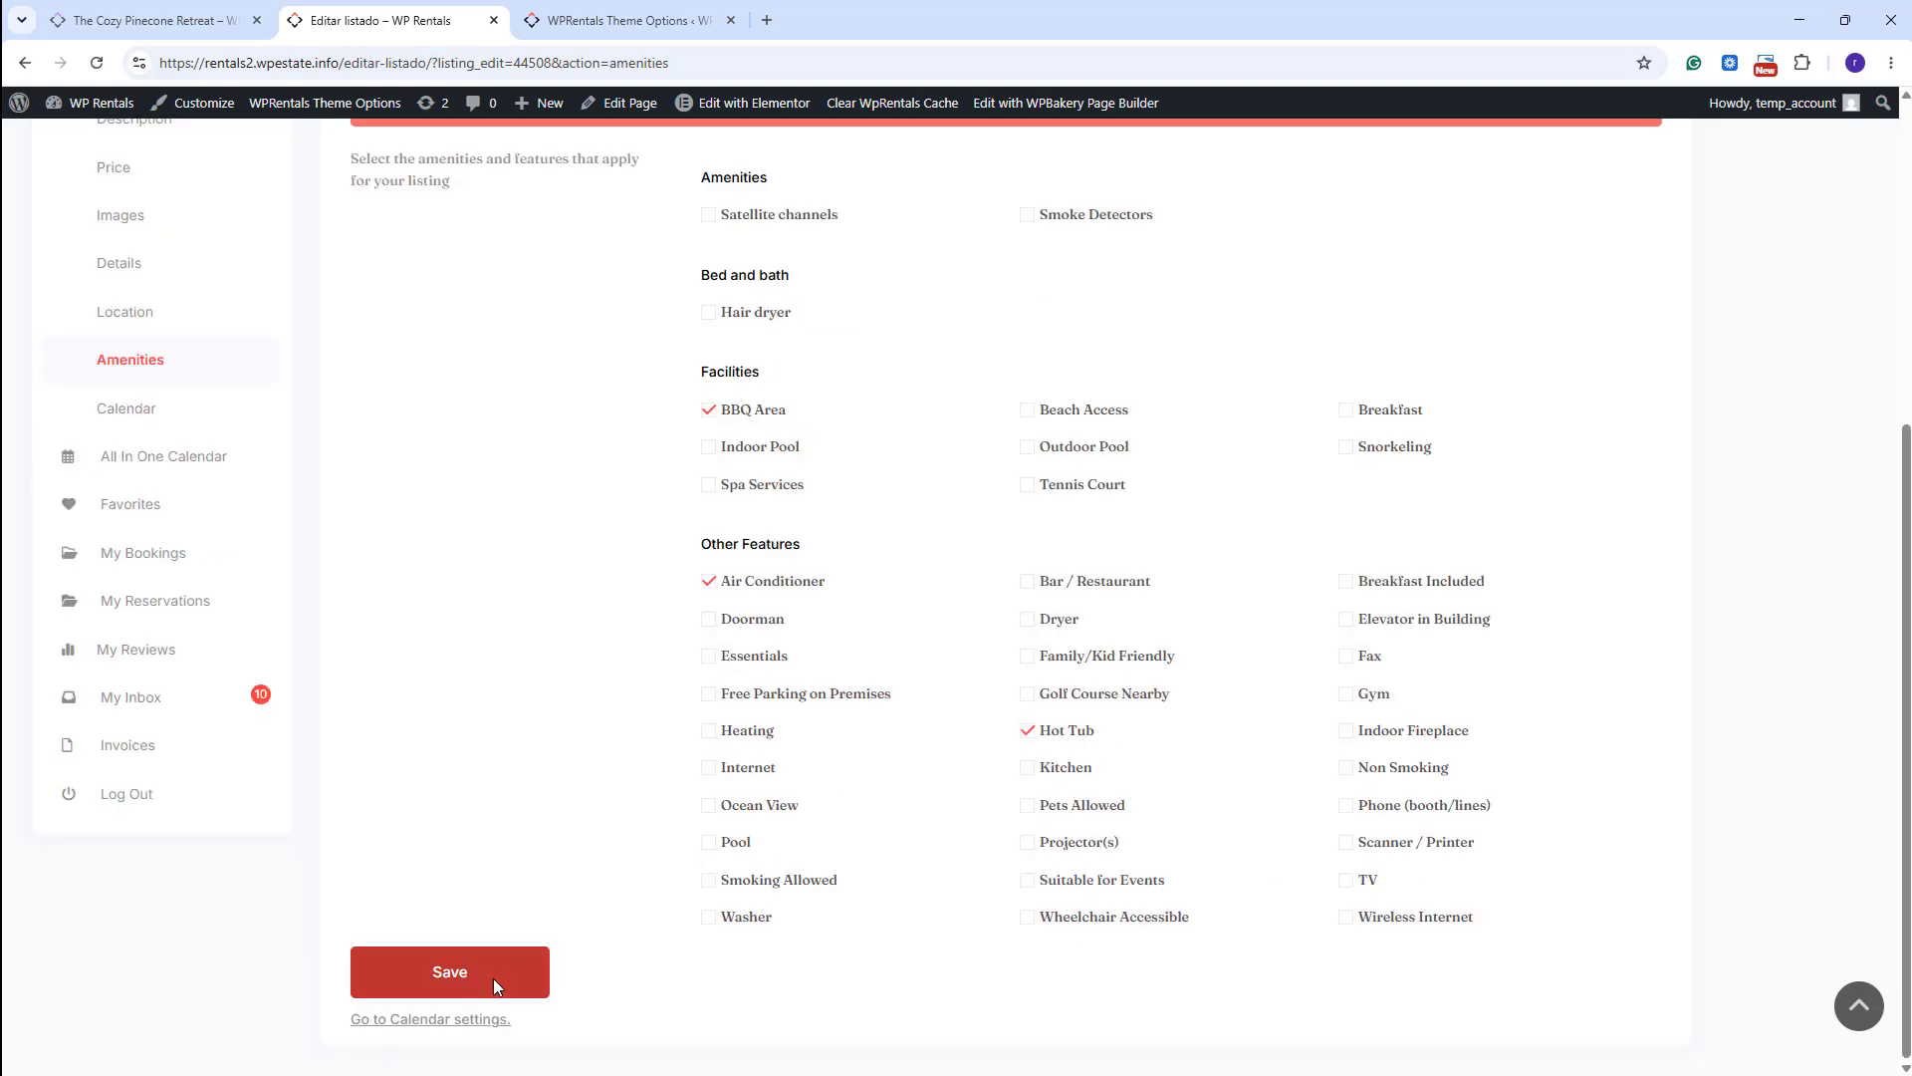
{"action": "left_click", "coordinate": [493, 1070]}
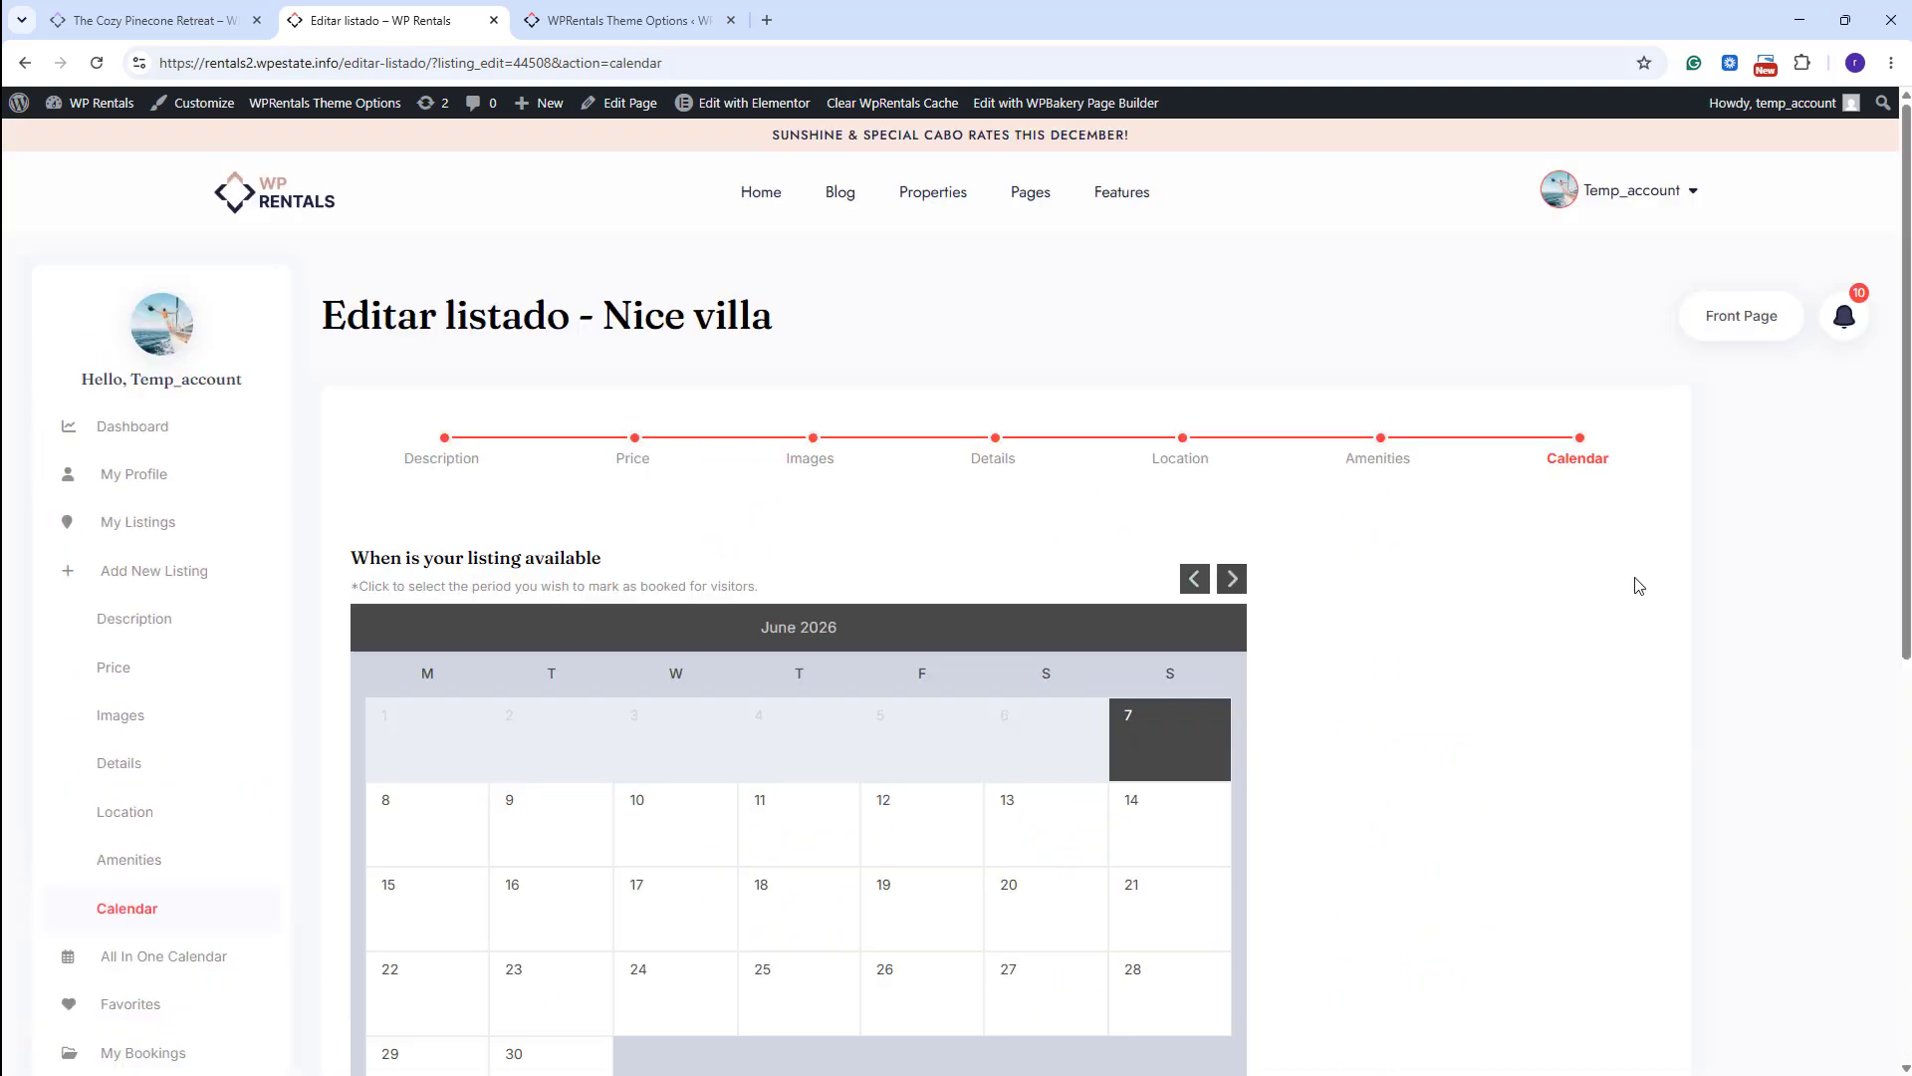
Reserve 16 to 21 June 2026 in the availability calendar with the note "by phone" and save the calendar.
{"action": "scroll", "coordinate": [1634, 585], "scroll_direction": "down", "scroll_amount": 4}
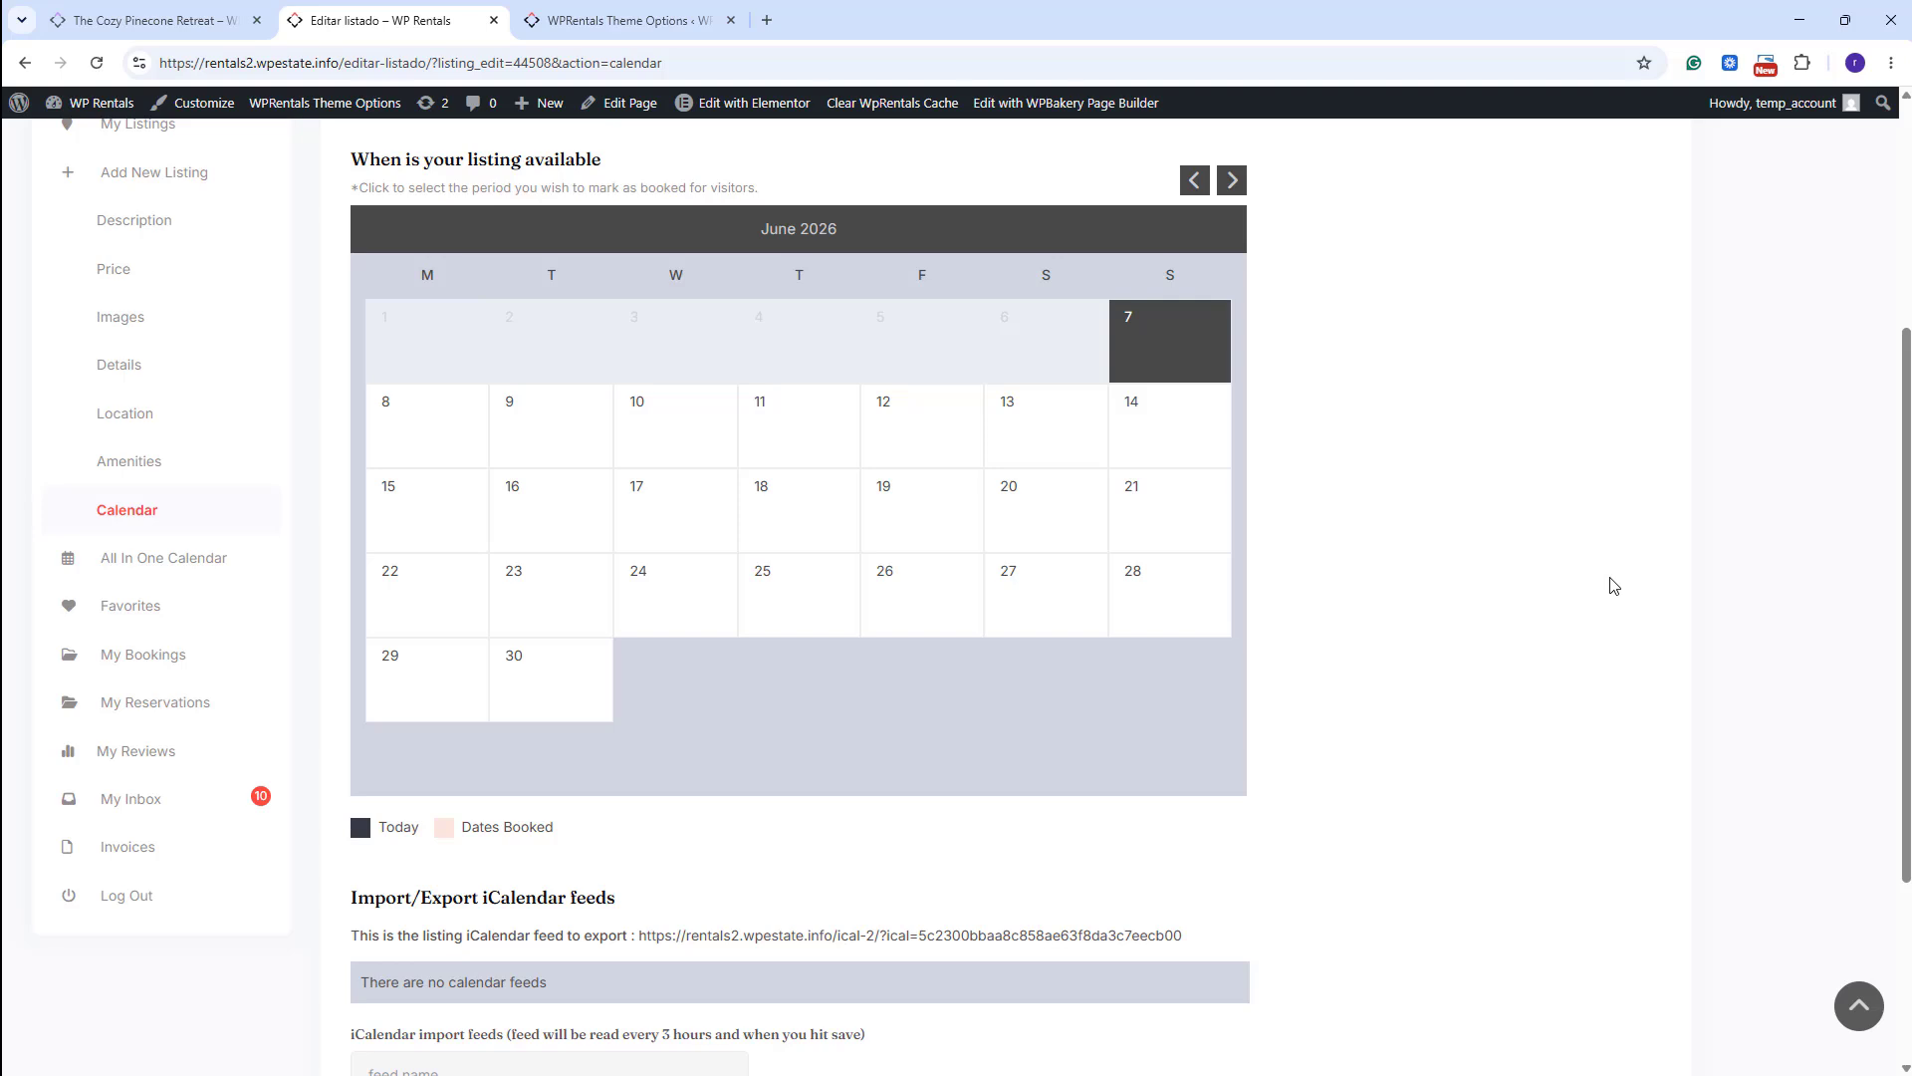
{"action": "left_click", "coordinate": [441, 601]}
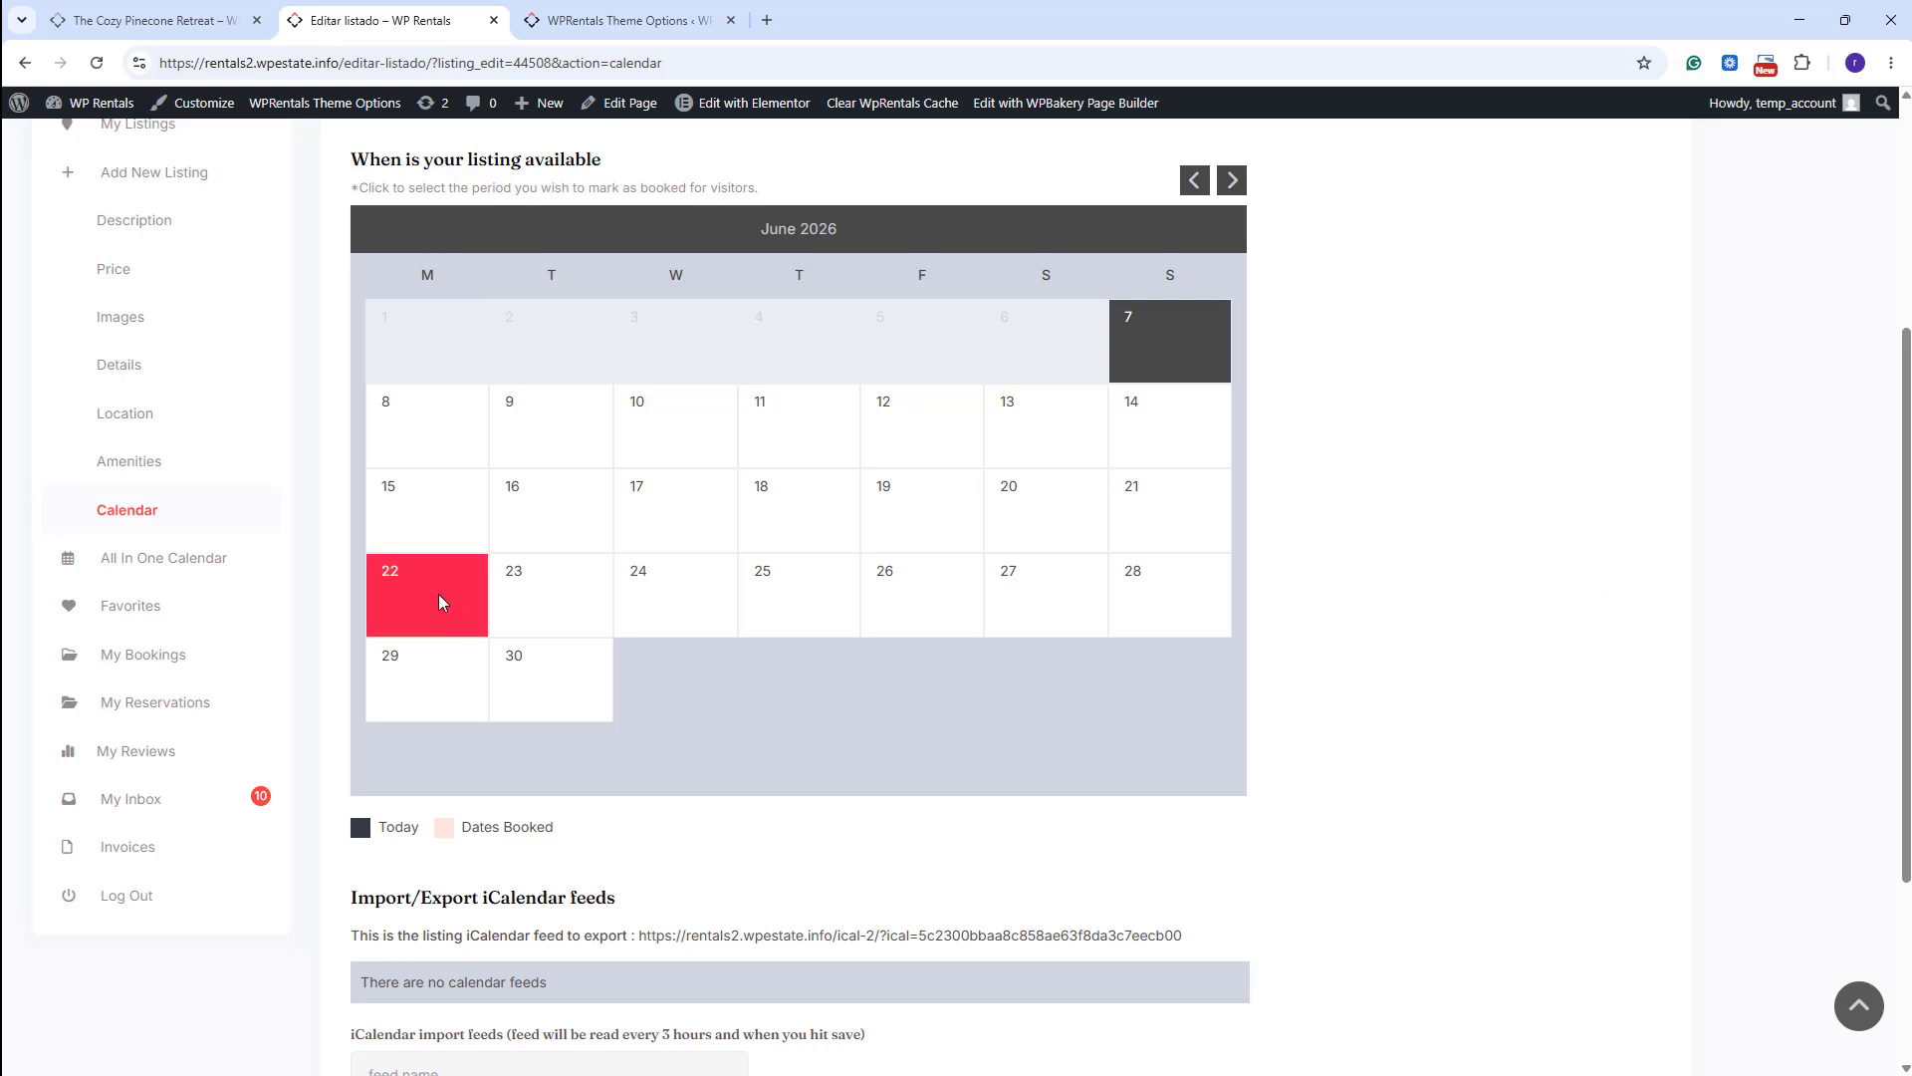
{"action": "left_click", "coordinate": [512, 520]}
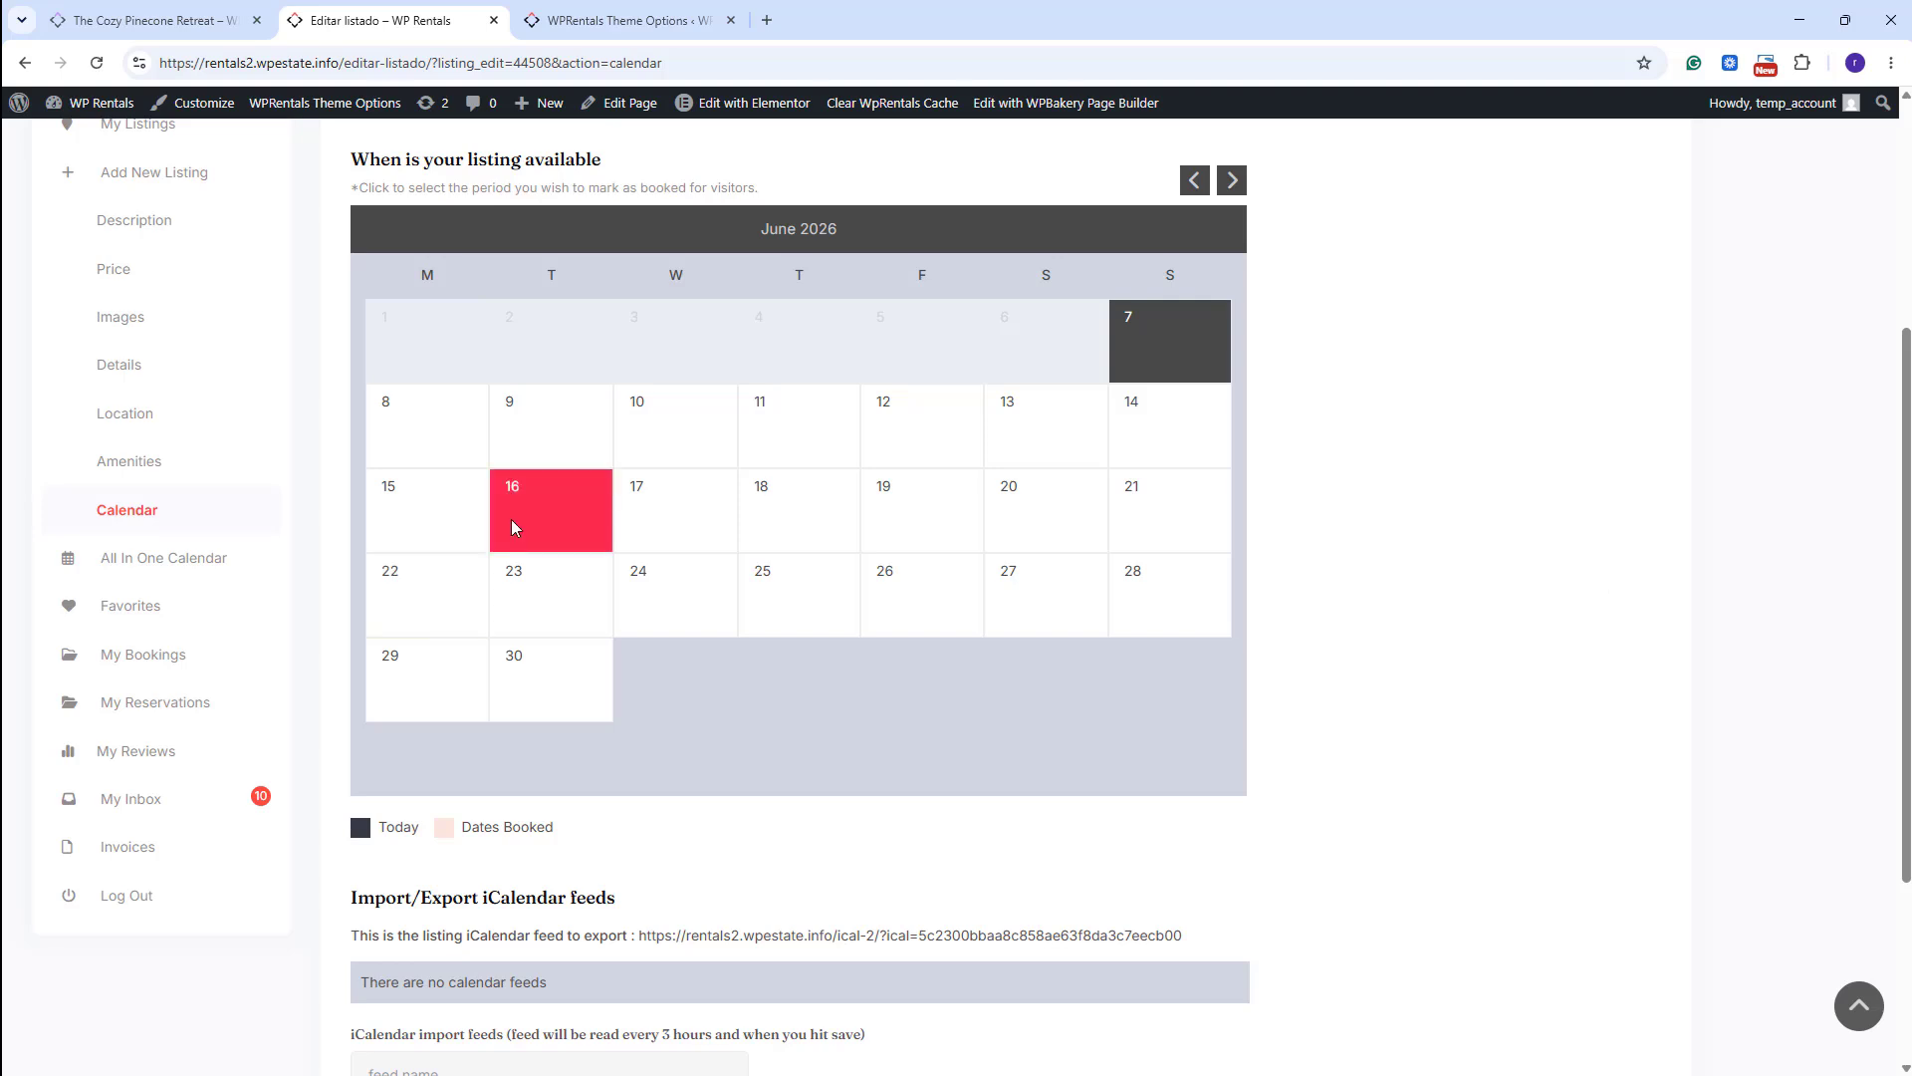
{"action": "left_click", "coordinate": [1195, 543]}
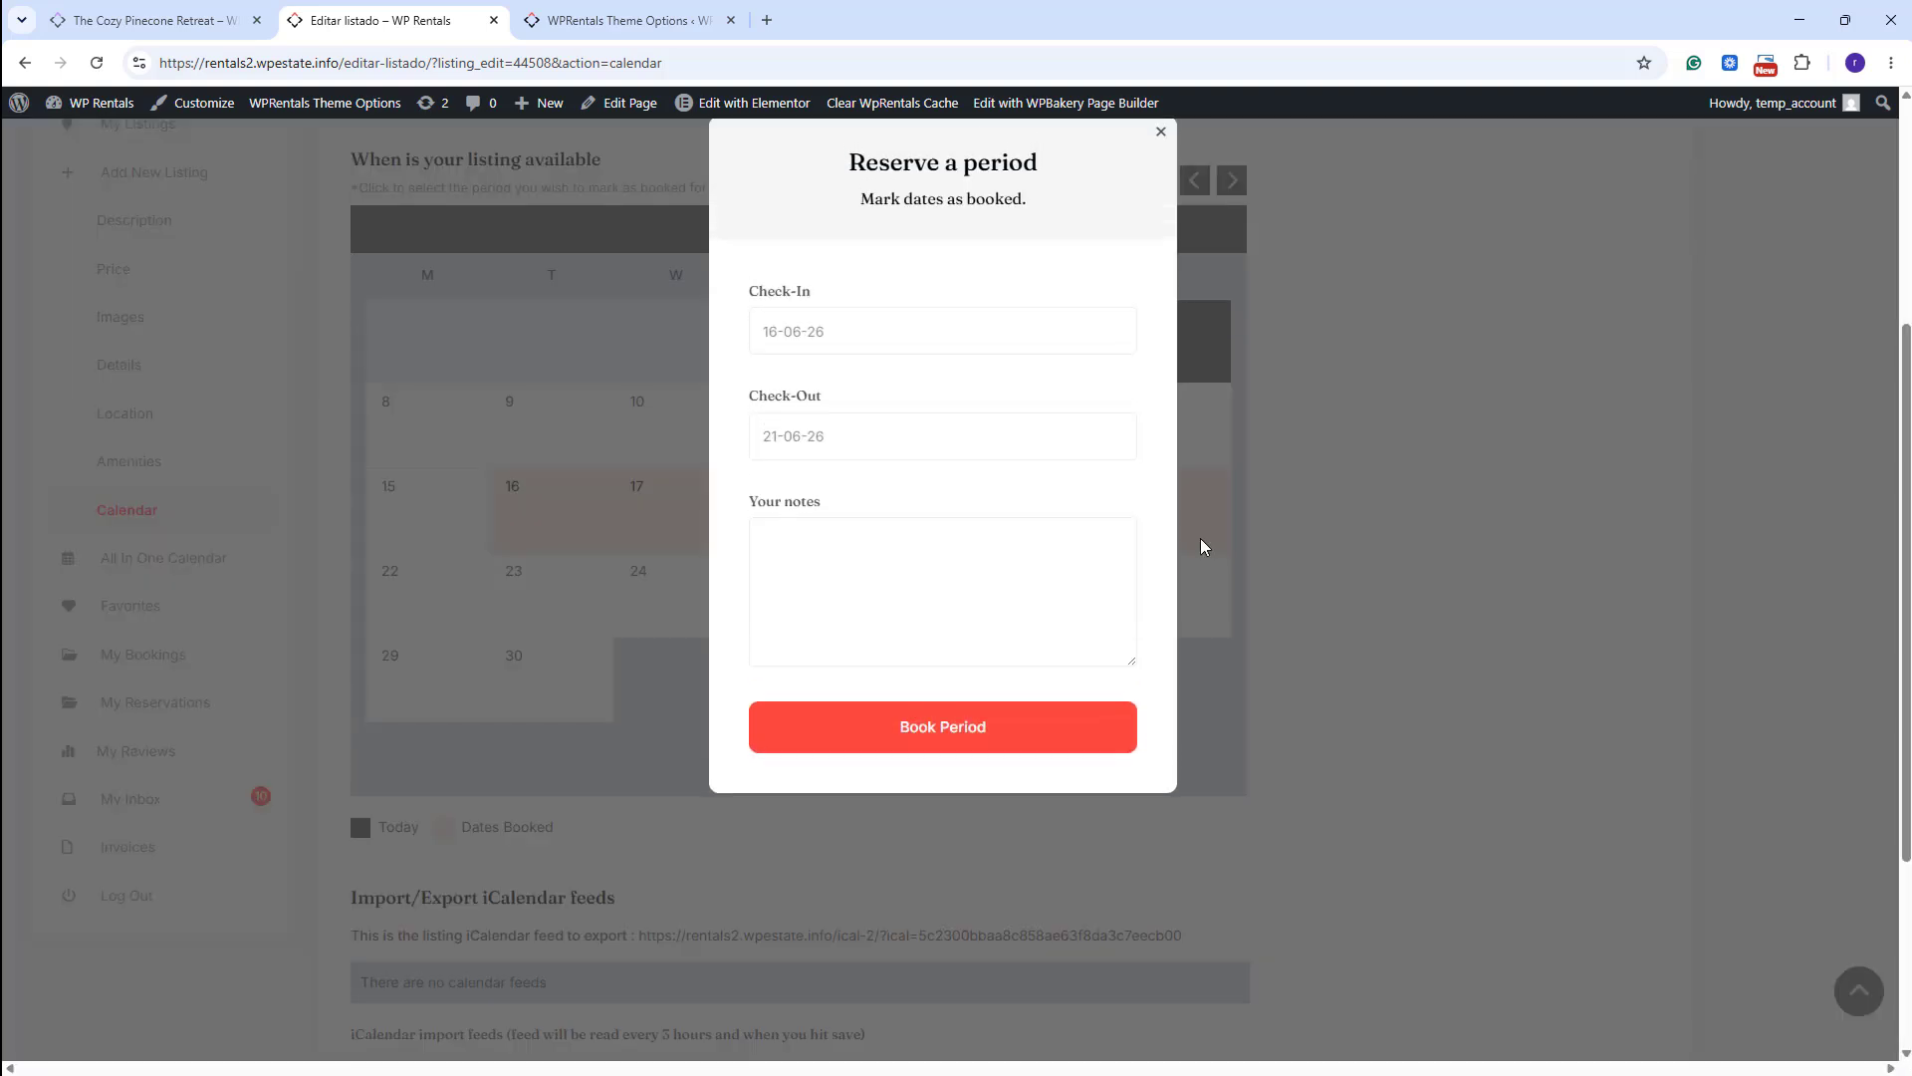
{"action": "left_click", "coordinate": [993, 588]}
{"action": "type", "text": "by phone"}
{"action": "left_click", "coordinate": [942, 726]}
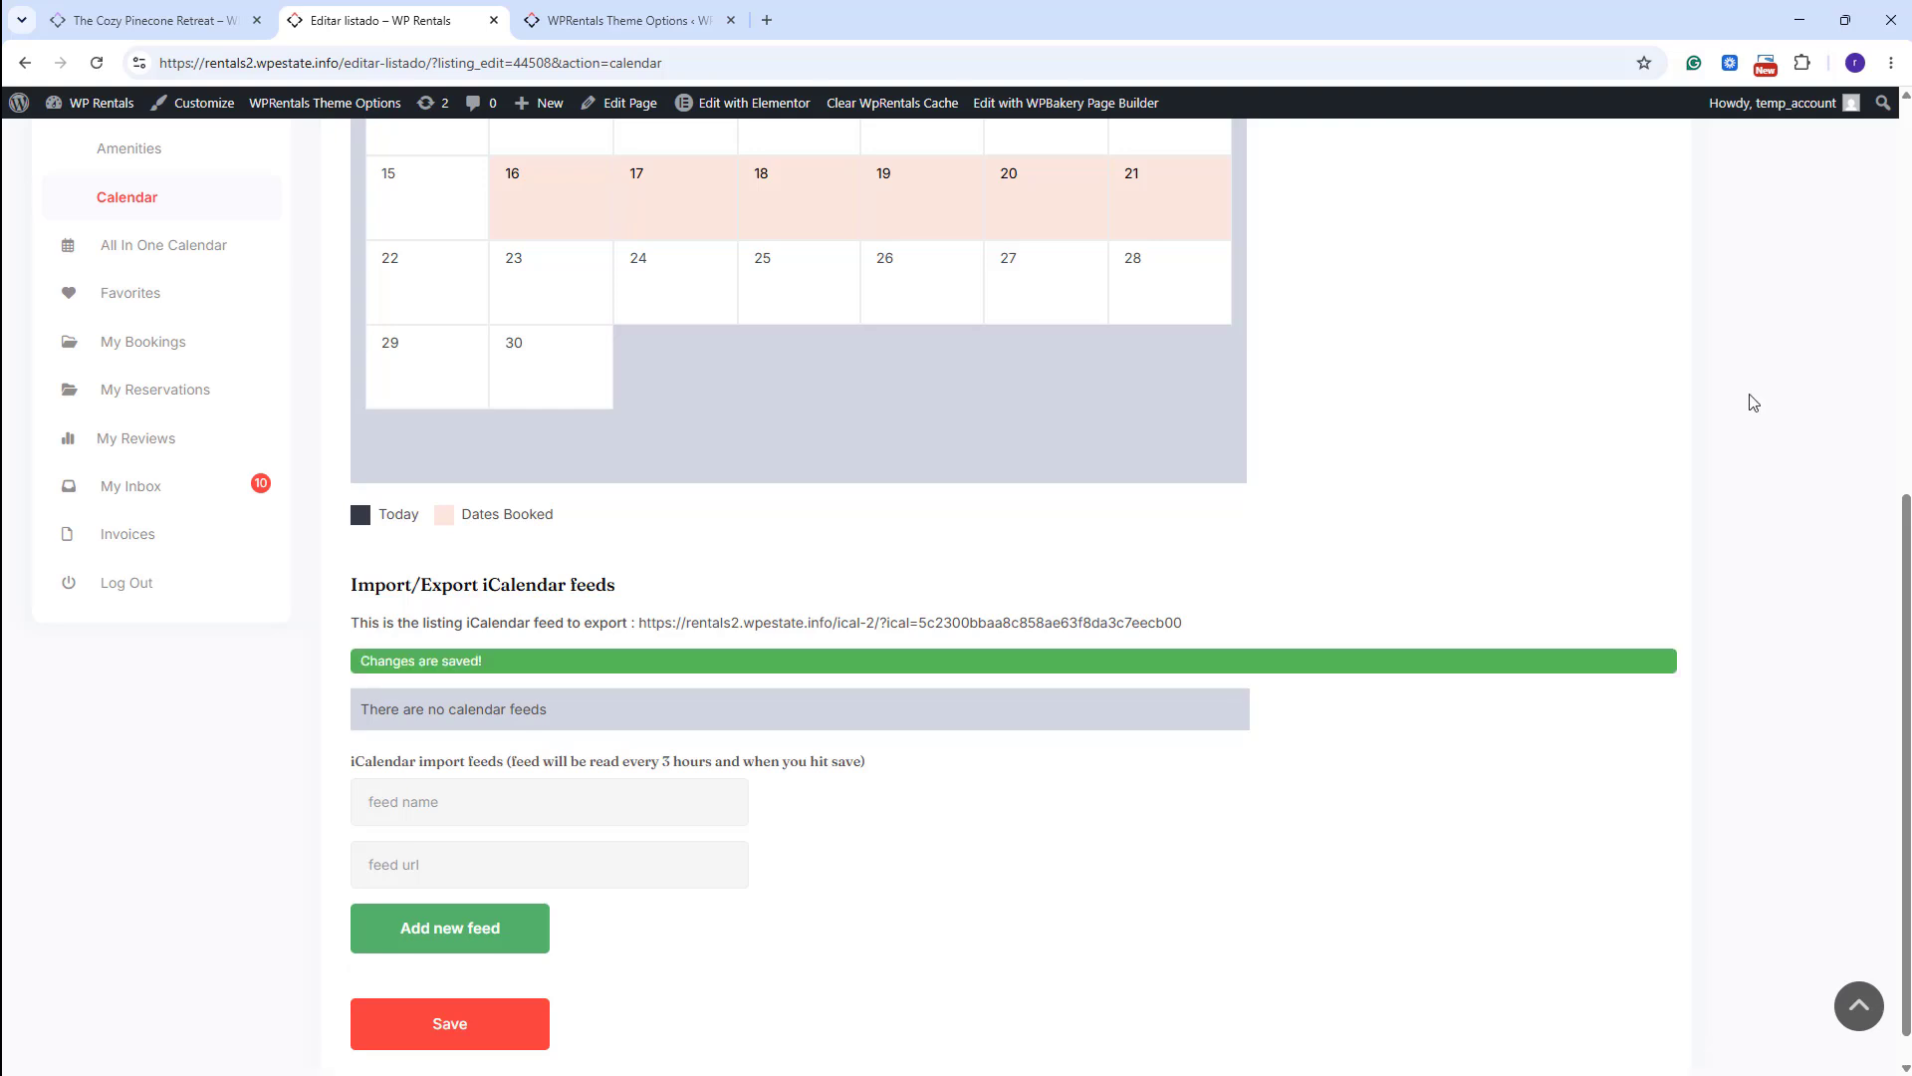
Check the Nice villa entry and its status in My Listings, and switch to the main WPRentals demo site.
{"action": "scroll", "coordinate": [1753, 403], "scroll_direction": "up", "scroll_amount": 7}
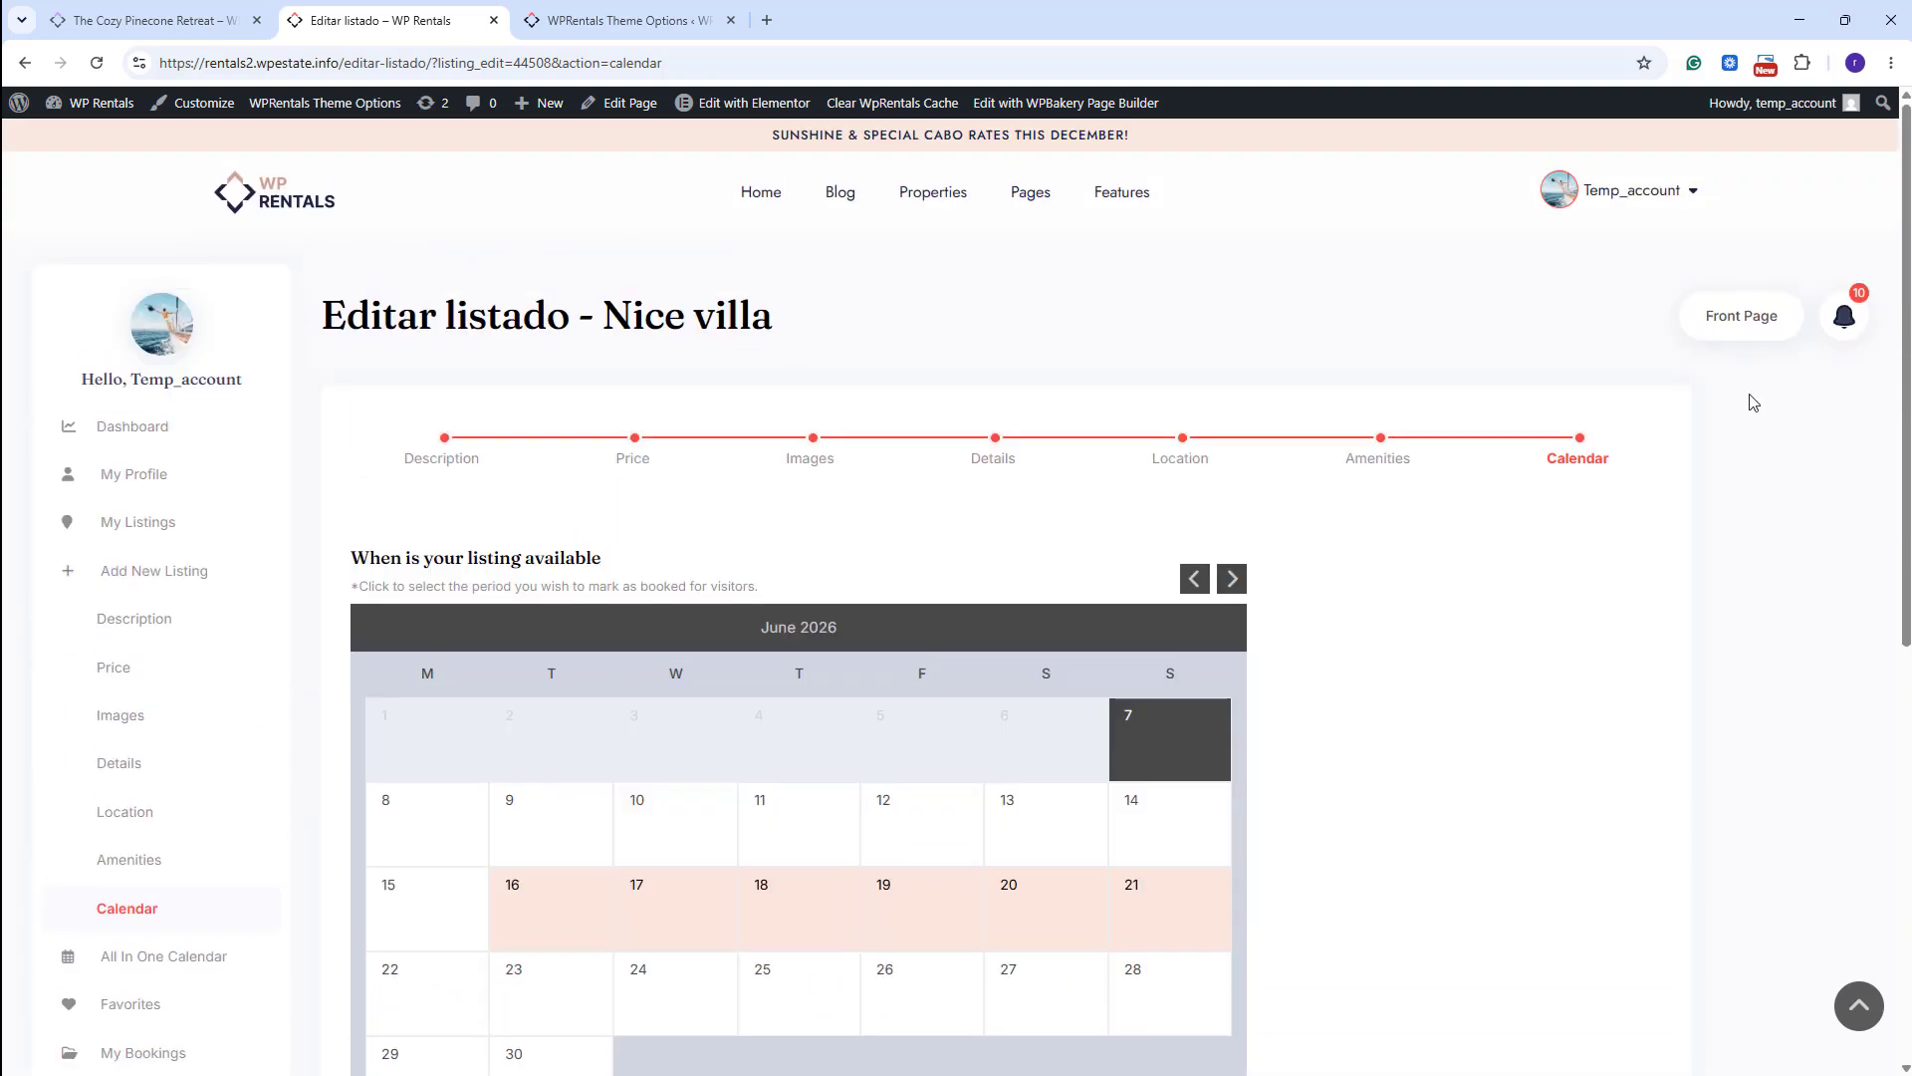
{"action": "left_click", "coordinate": [129, 524]}
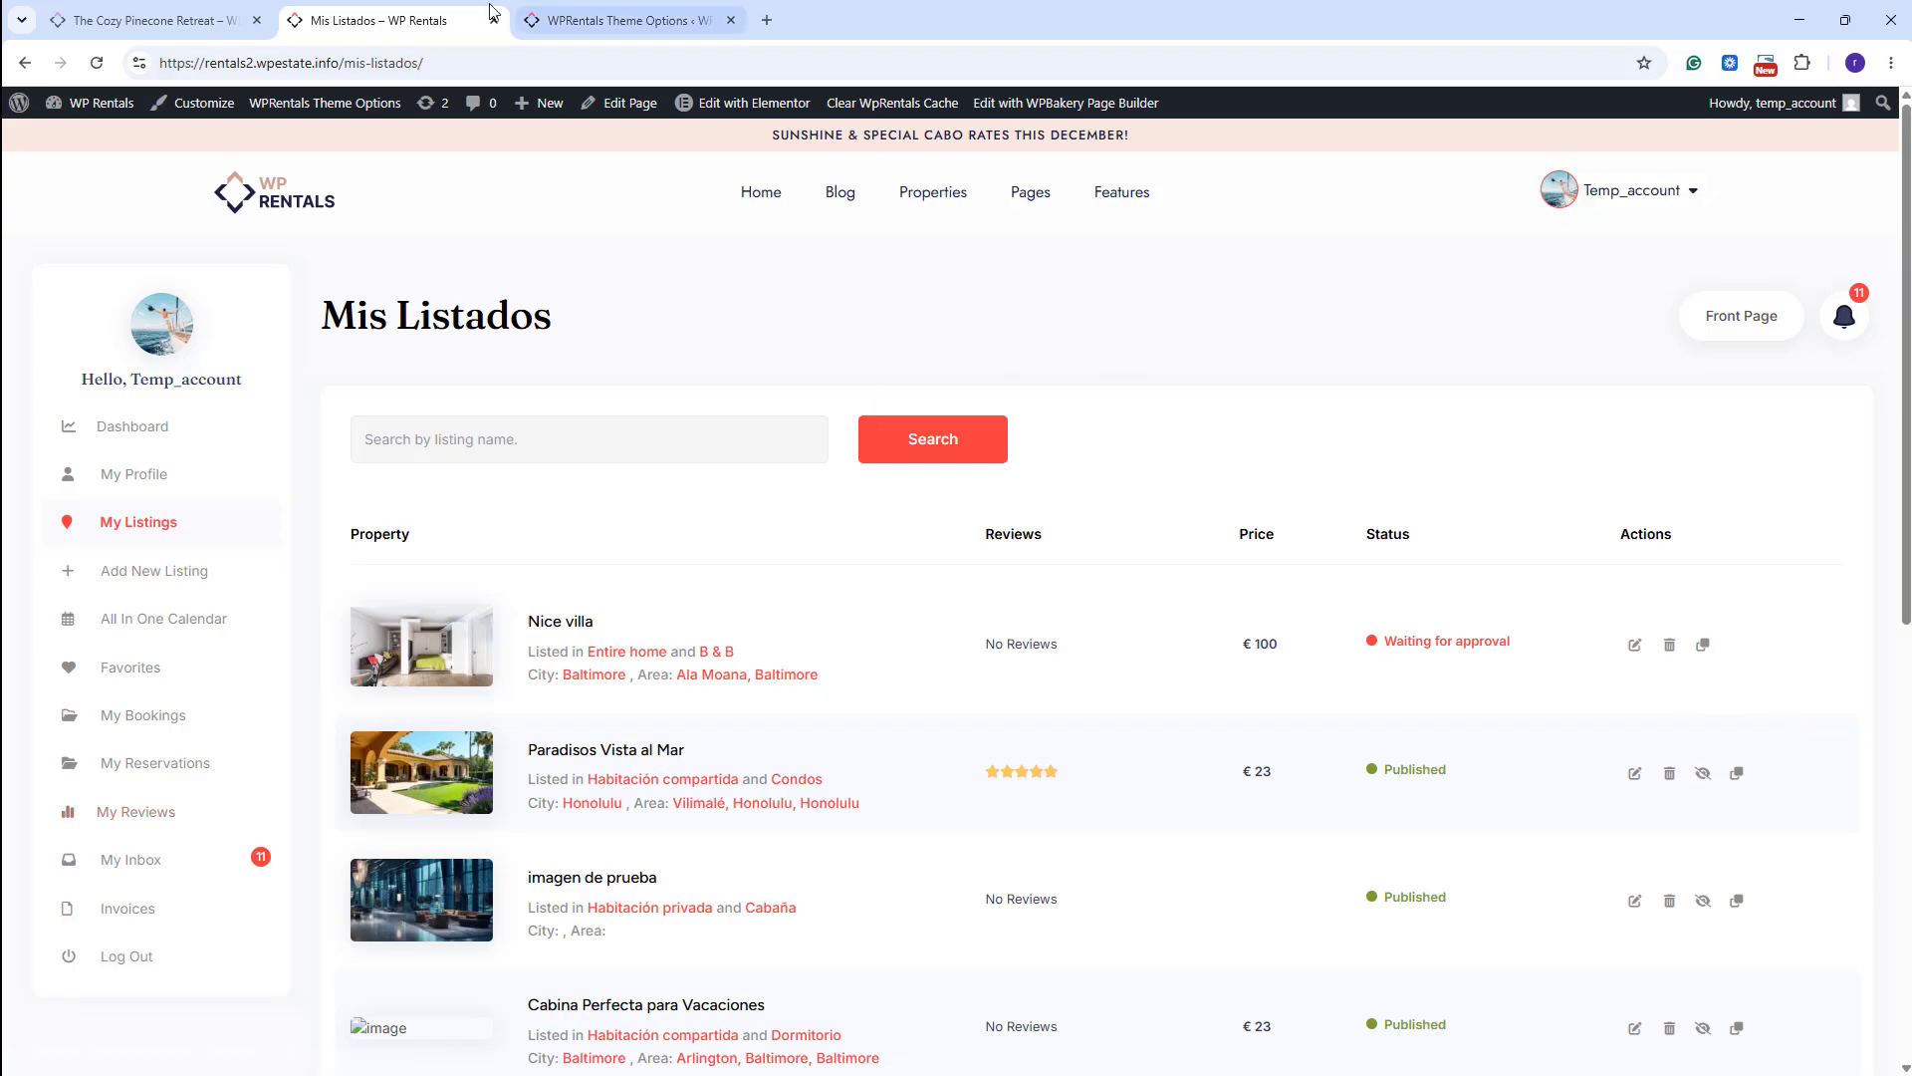
{"action": "left_click", "coordinate": [150, 20]}
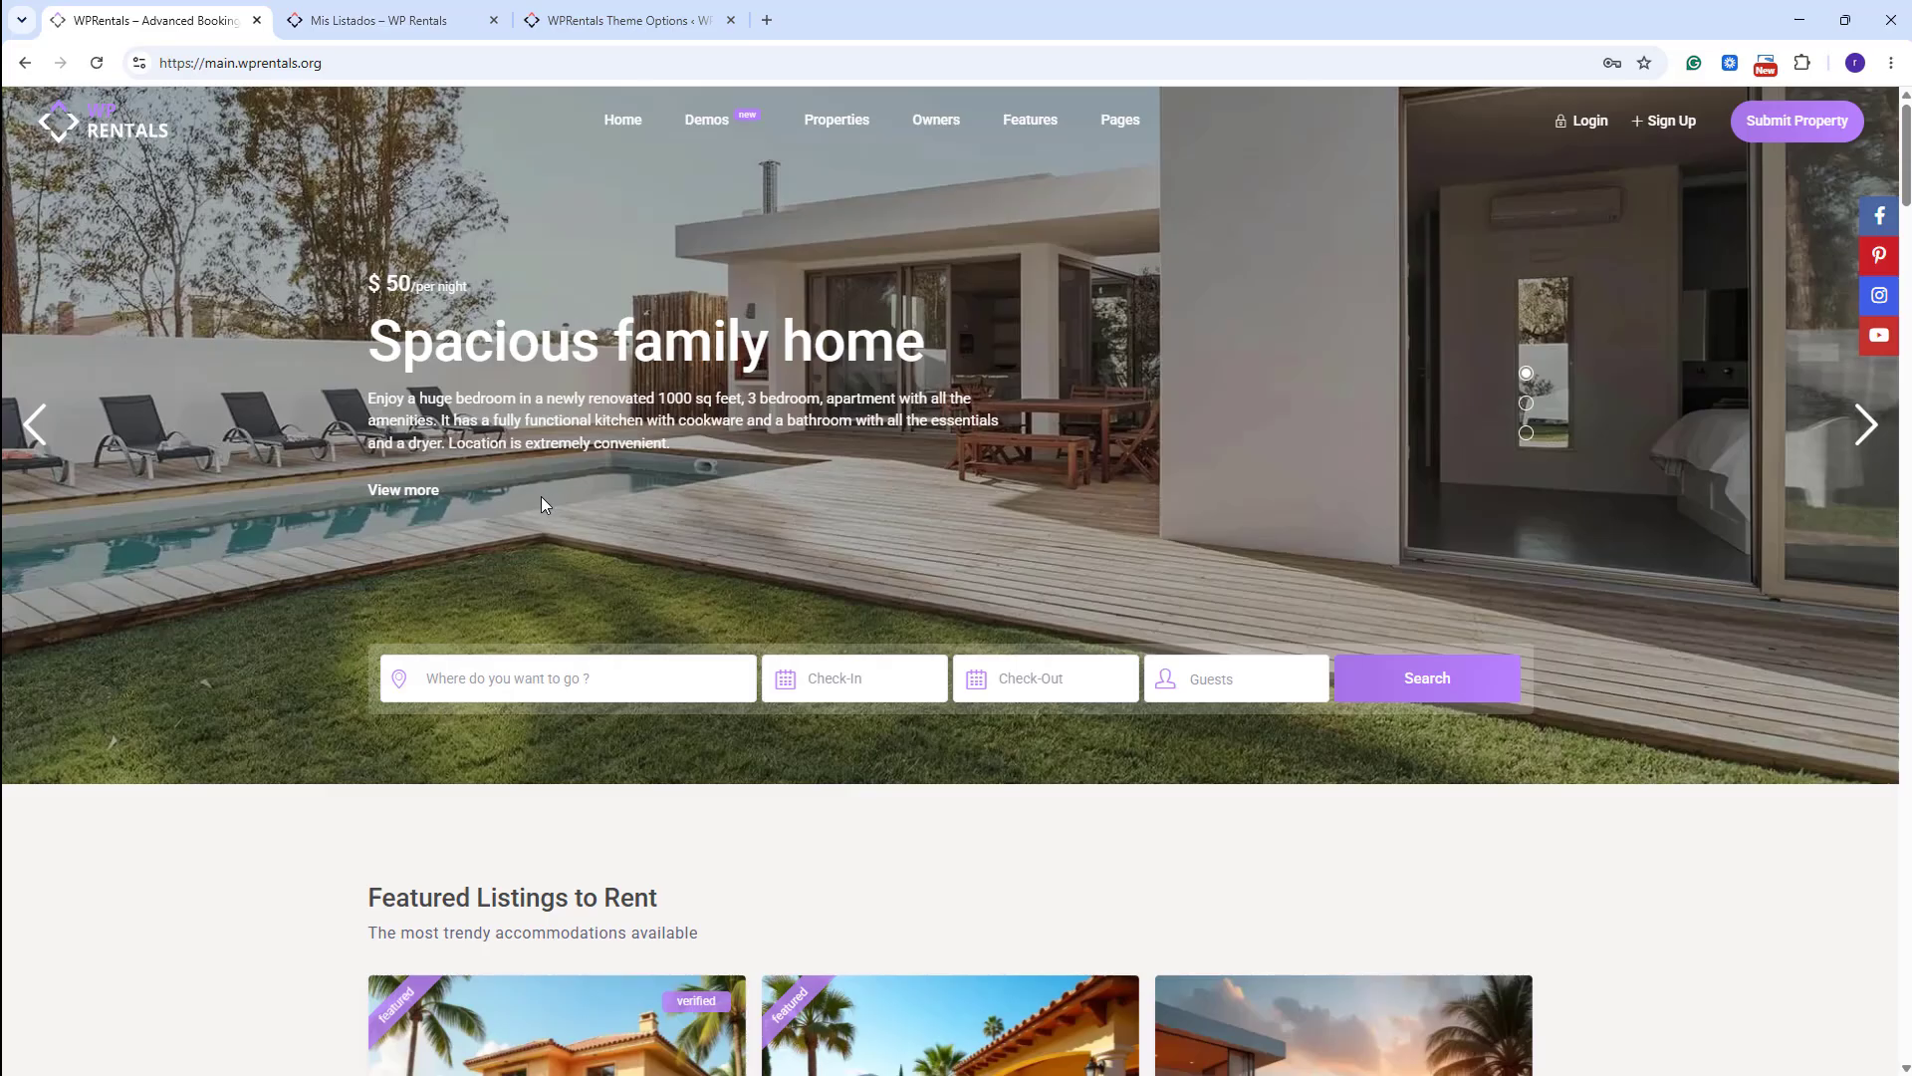